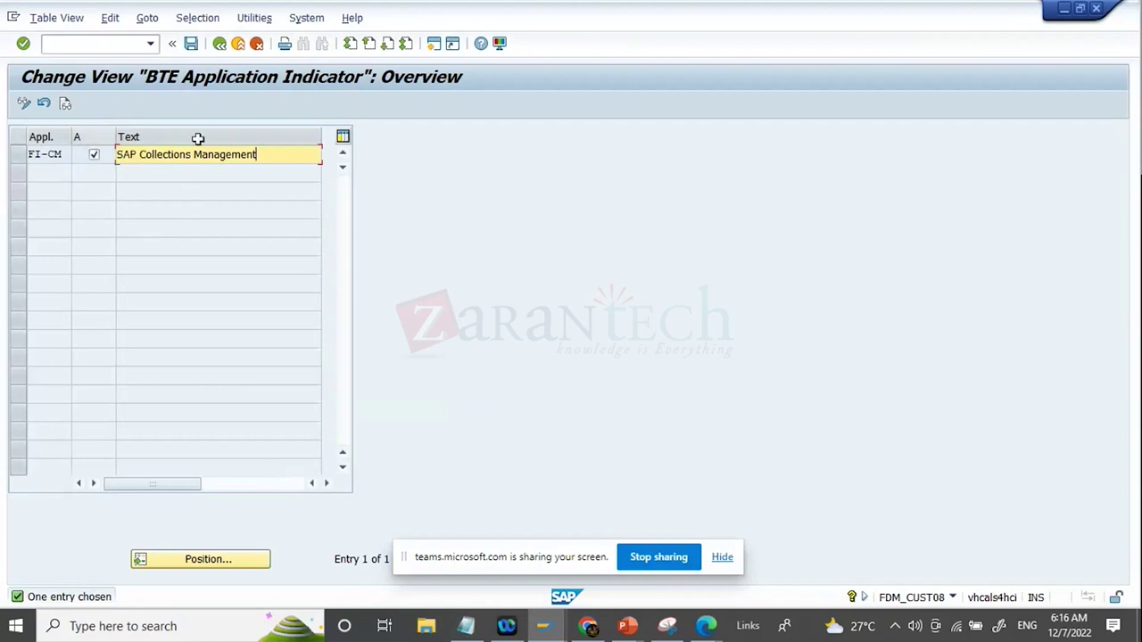
Inspect the FI-CM entry of the BTE application indicators and return to the implementation guide
left_click(19, 156)
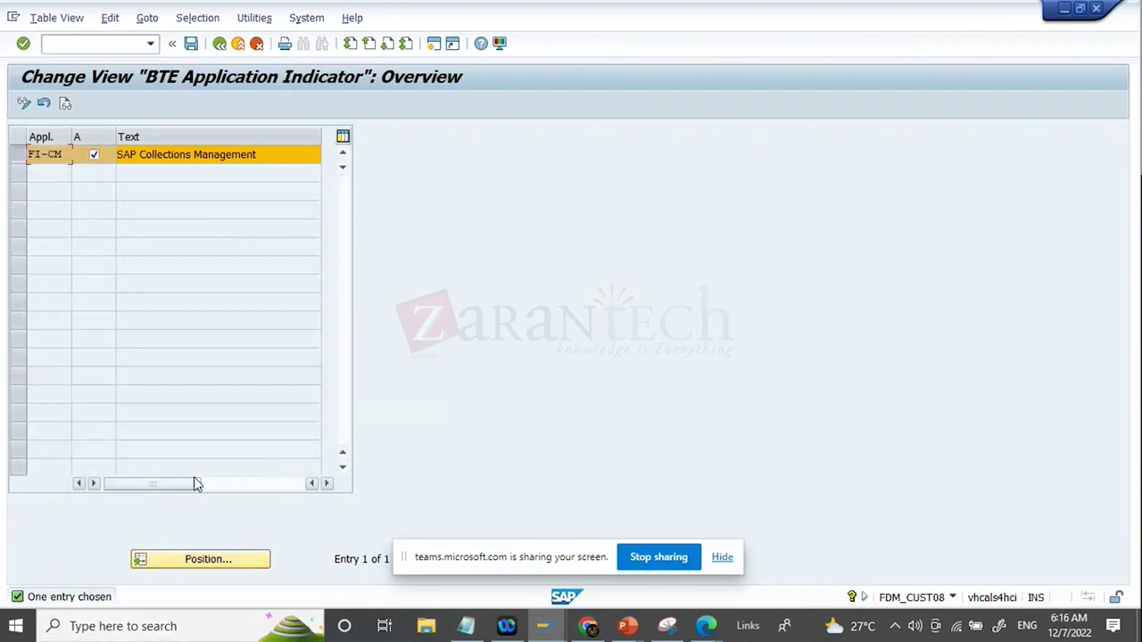
double_click(69, 156)
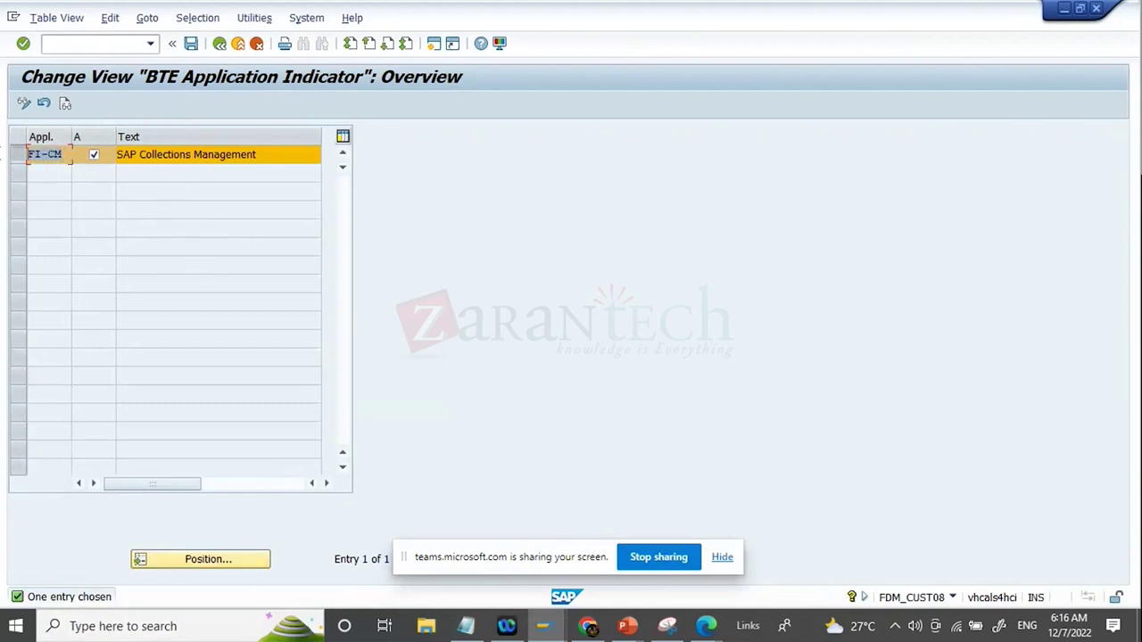
left_click(219, 46)
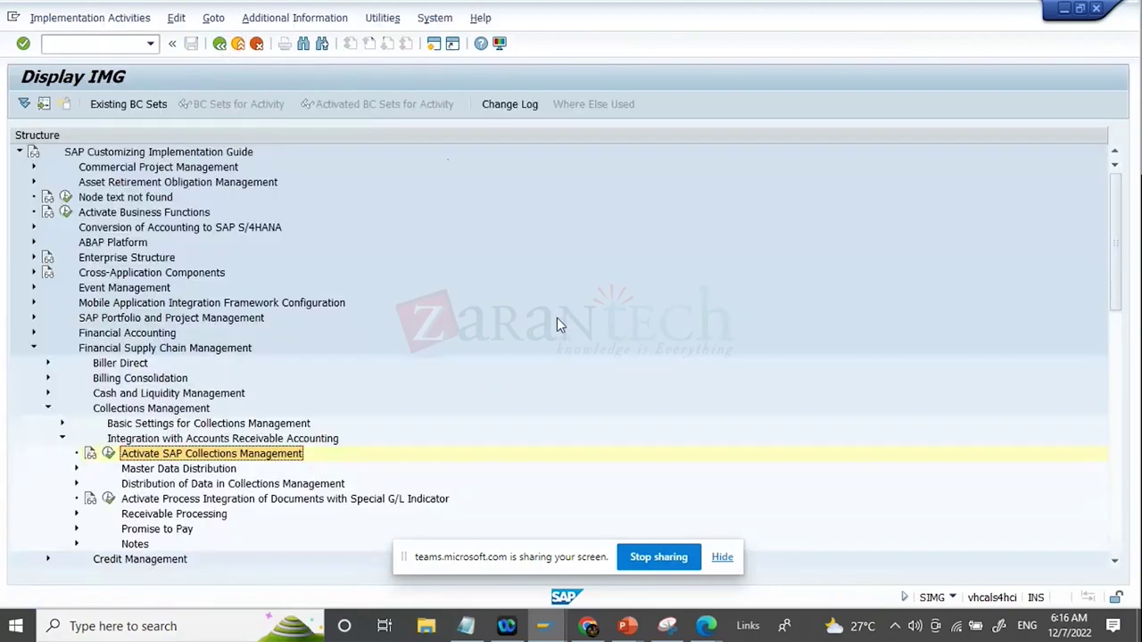
Switch to the presentation, advance to the slide on activating data distribution per company code, and return to SAP
key("alt+Tab")
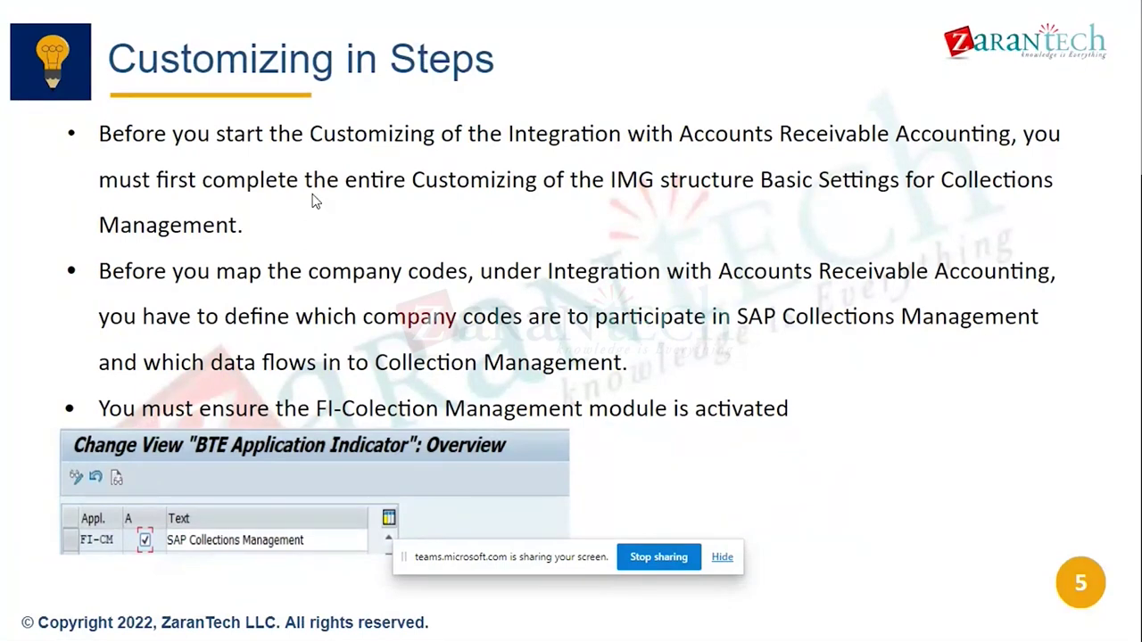
key("Right")
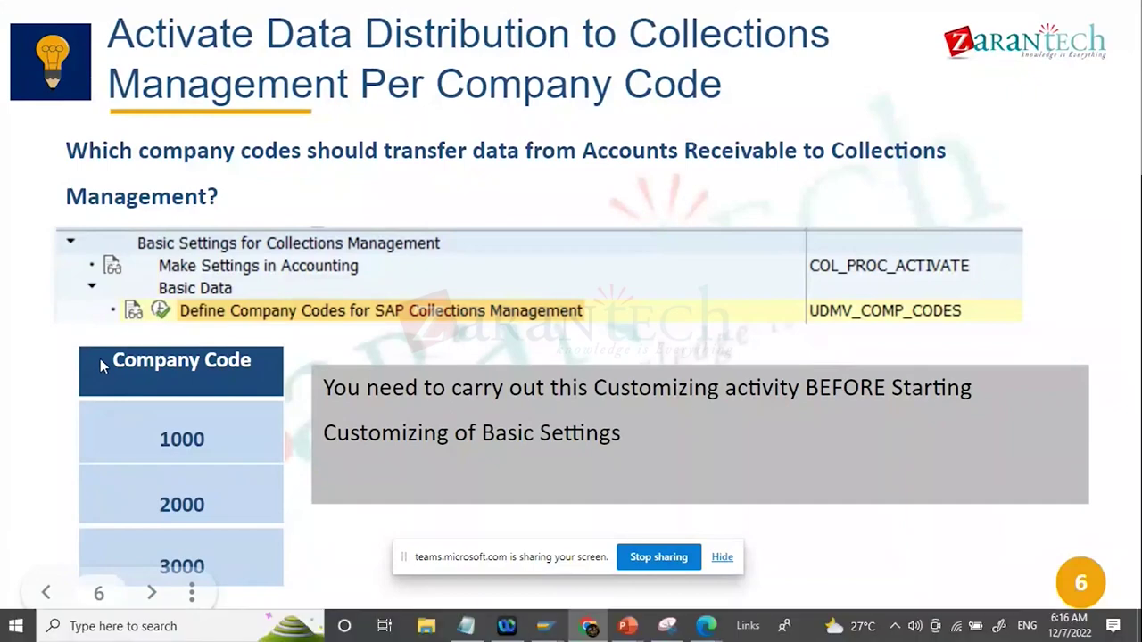
key("alt+Tab")
left_click(216, 472)
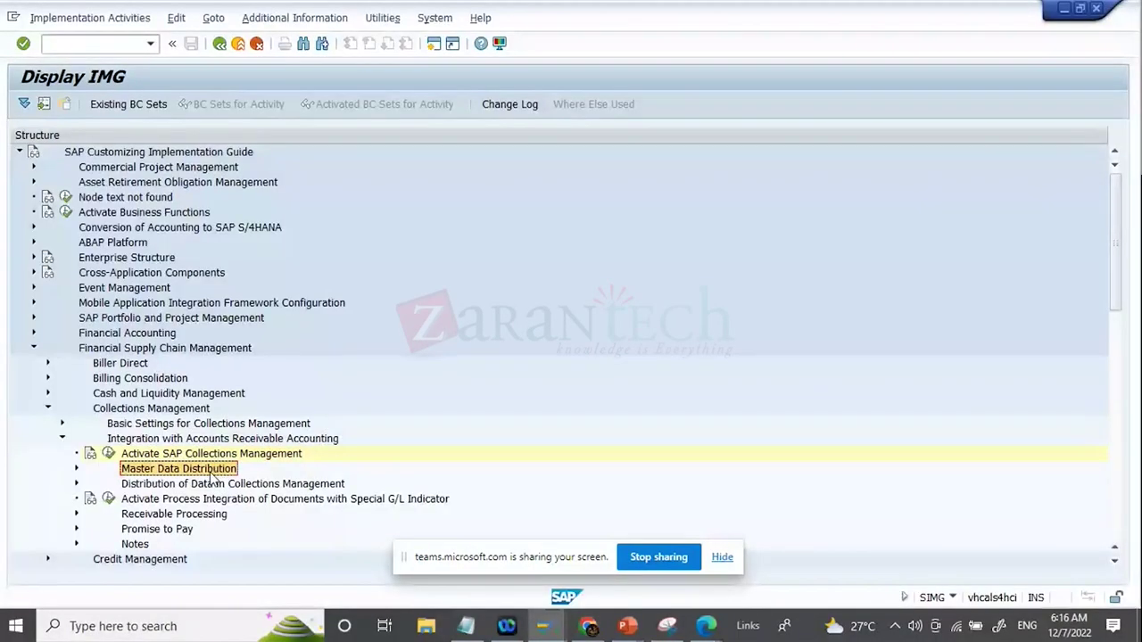
key("alt+Tab")
key("alt+Tab")
Open the Define Company Codes for SAP Collections Management activity under Basic Settings for Collections Management, Basic Data
left_click(198, 440)
double_click(200, 432)
left_click(198, 432)
double_click(198, 437)
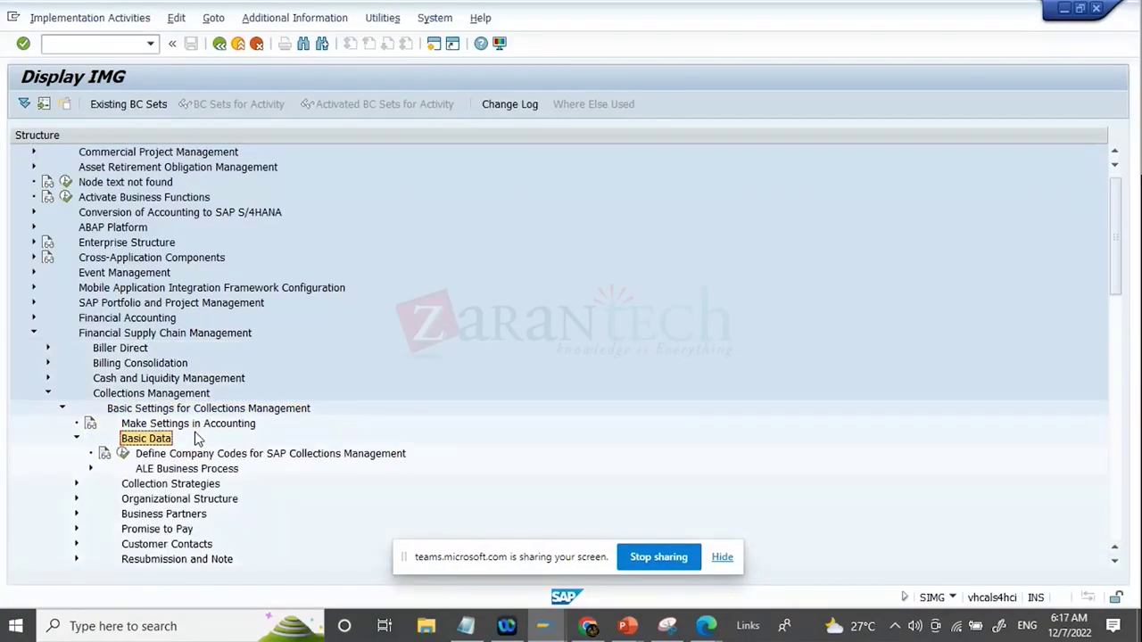
key("Down")
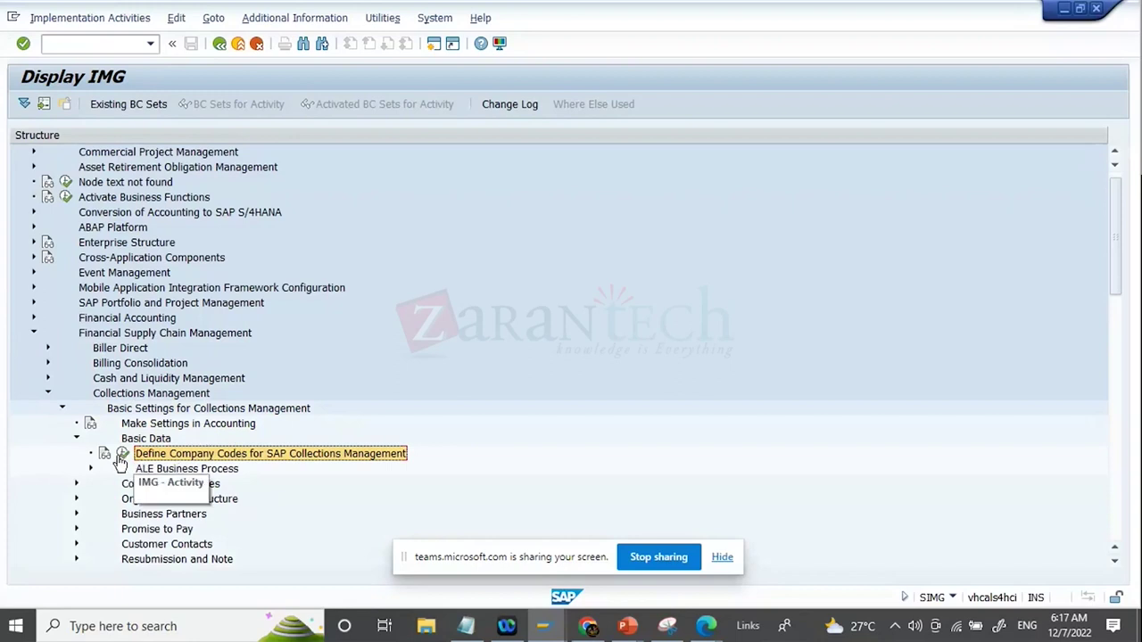
left_click(122, 454)
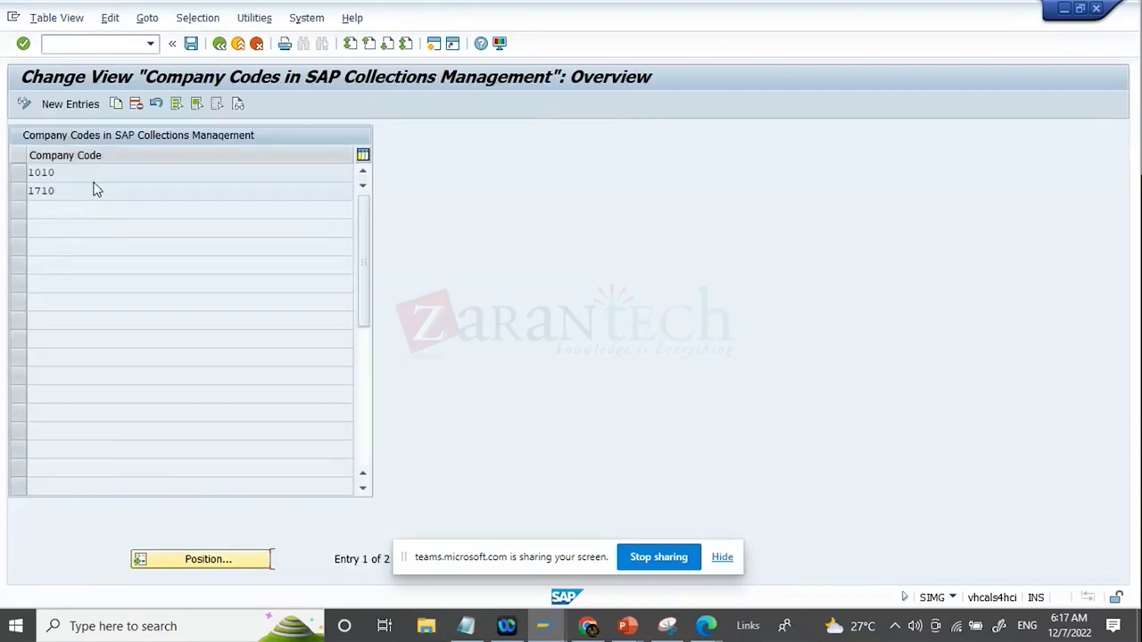
Check the company code entries 1010 and 1710 in SAP Collections Management and return to the implementation guide
left_click(89, 174)
left_click(90, 191)
left_click(99, 172)
left_click(99, 189)
left_click(220, 46)
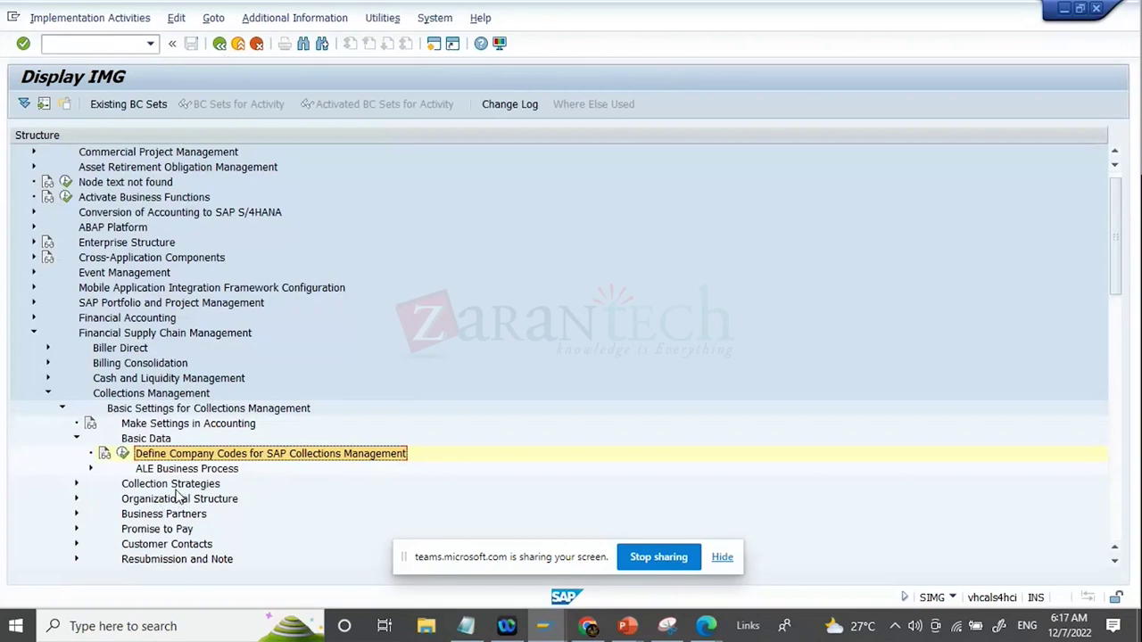
Collapse Basic Settings for Collections Management and expand Distribution of Data in Collections Management under Integration with Accounts Receivable Accounting
left_click(156, 411)
double_click(156, 411)
left_click(125, 424)
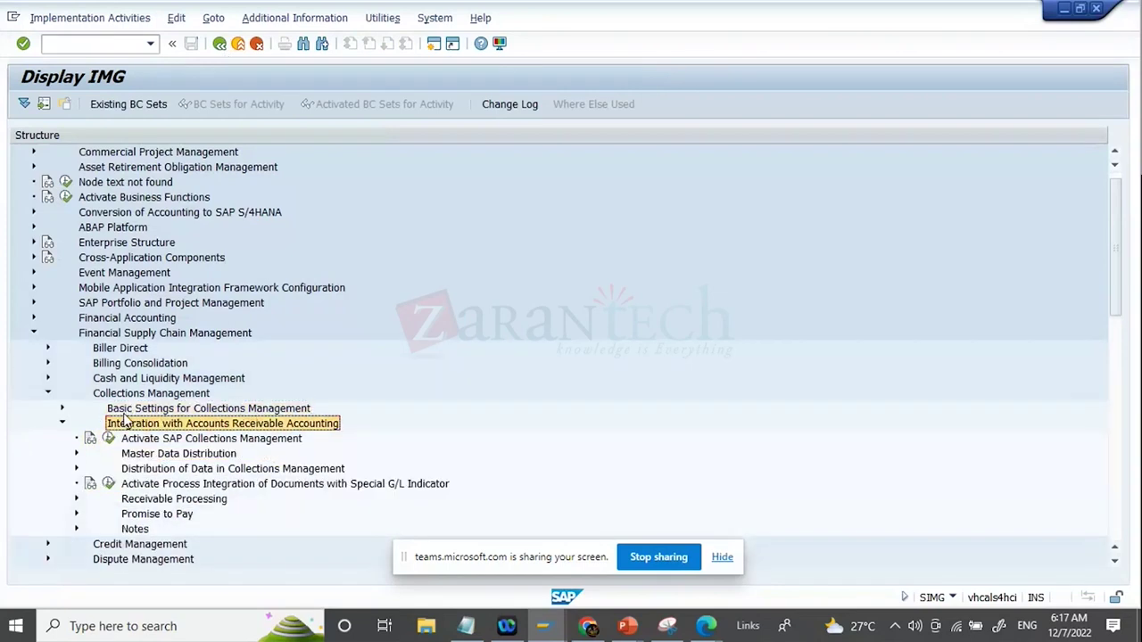
key("Down")
key("Down")
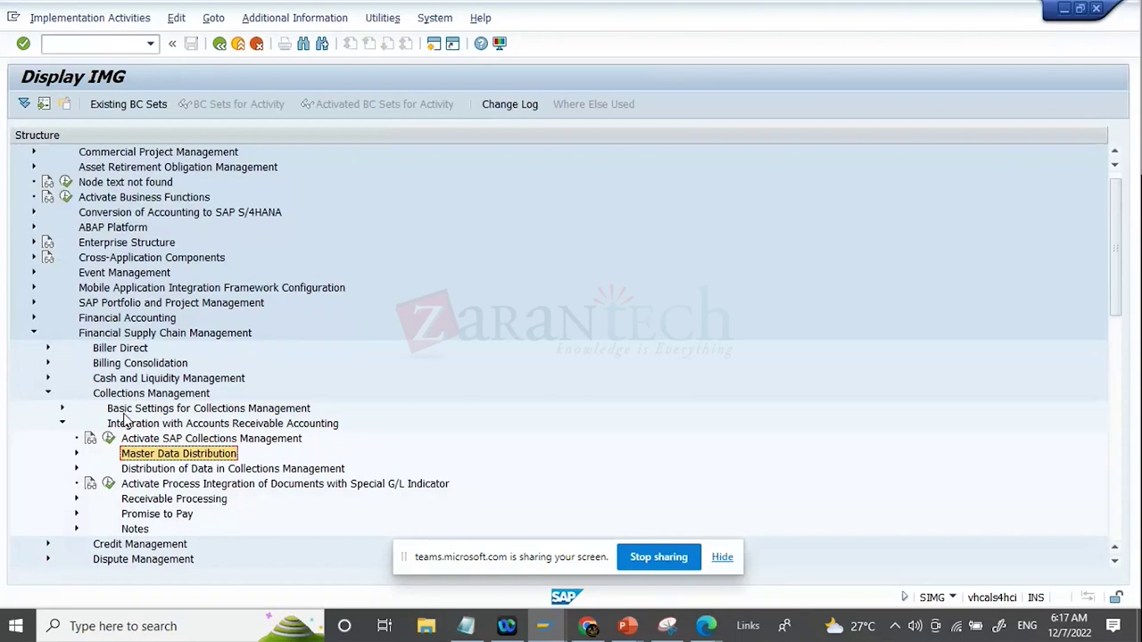
key("Down")
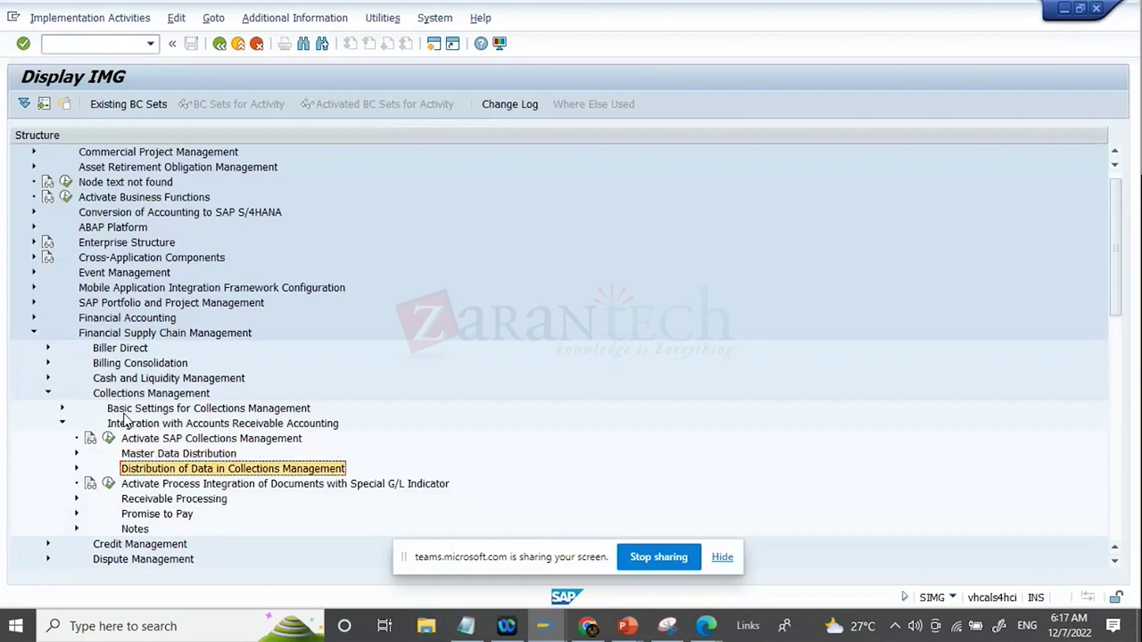
key("Right")
key("Down")
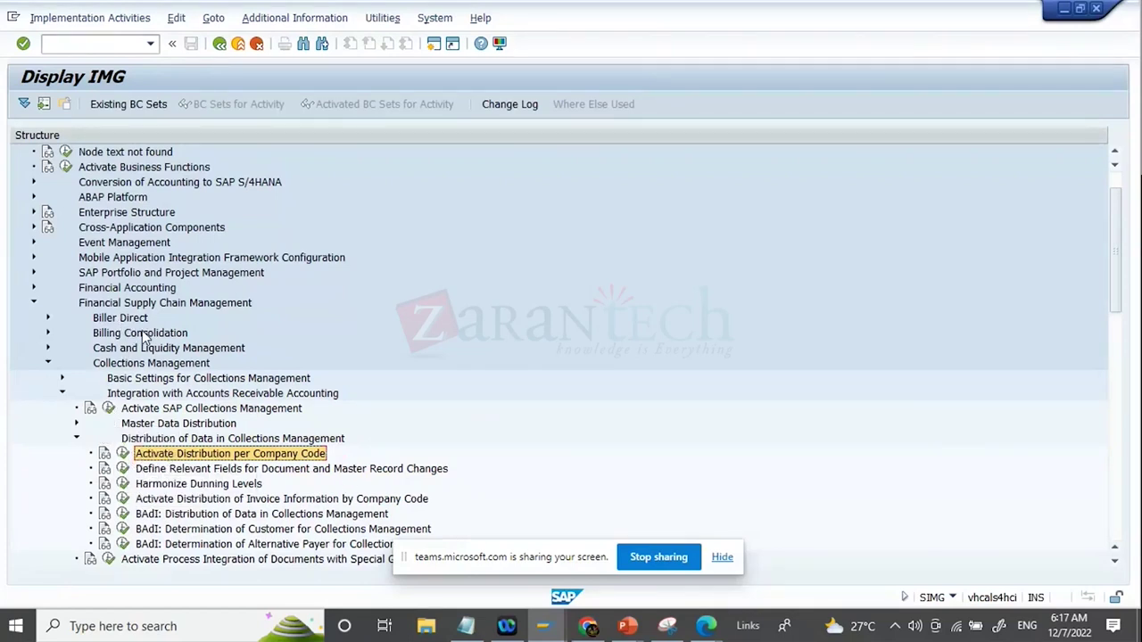
Revisit Define Company Codes for SAP Collections Management within Basic Settings for Collections Management and collapse that branch again
left_click(150, 379)
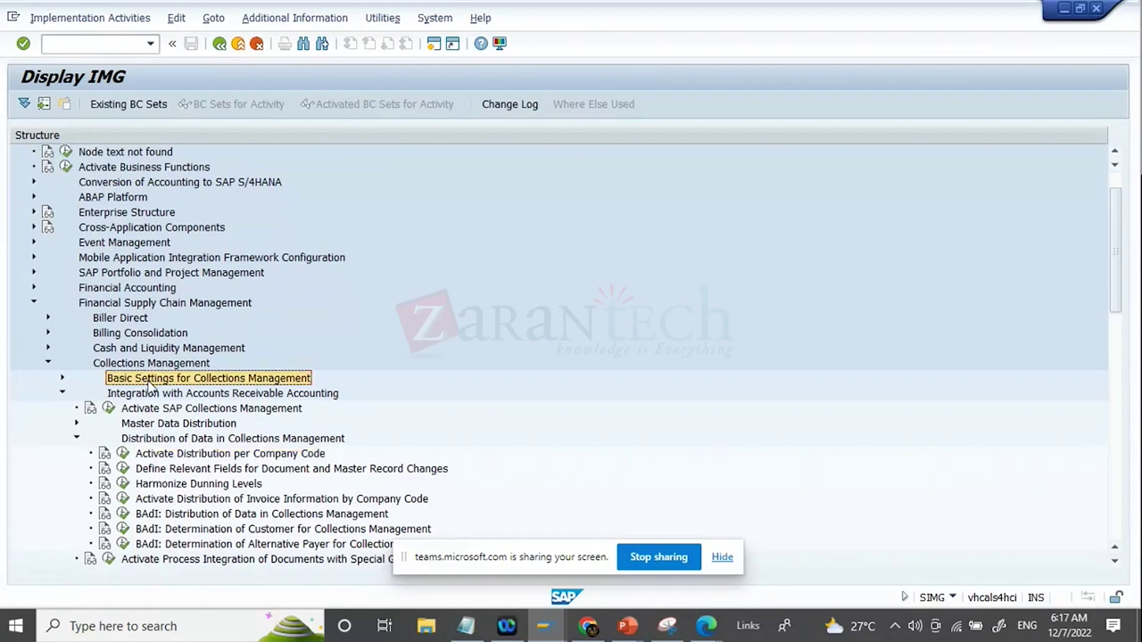
double_click(149, 382)
left_click(132, 392)
key("Down")
key("Down")
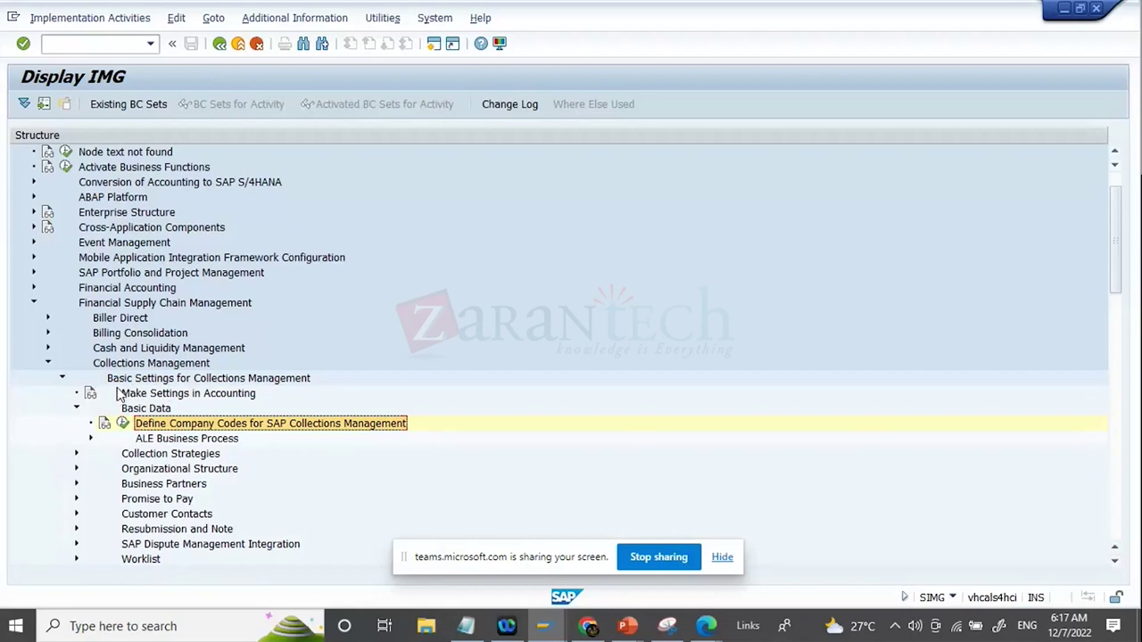
key("Up")
key("Up")
key("Up")
key("Left")
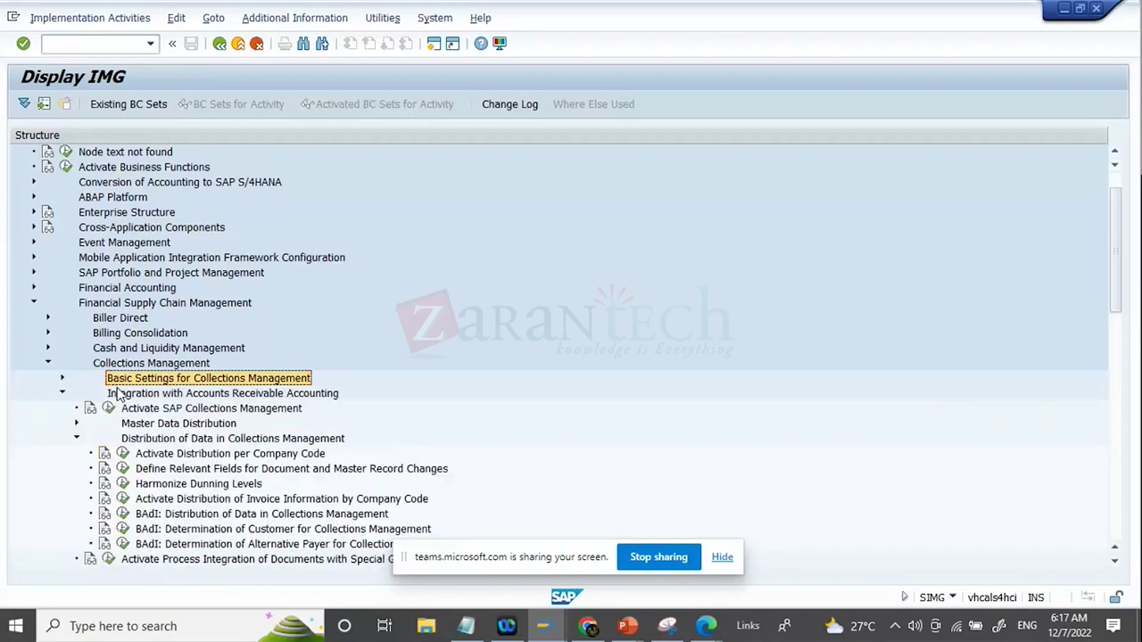
Open Activate Distribution per Company Code and examine the company code 1710 entry and the All Items for HO setting
left_click(277, 455)
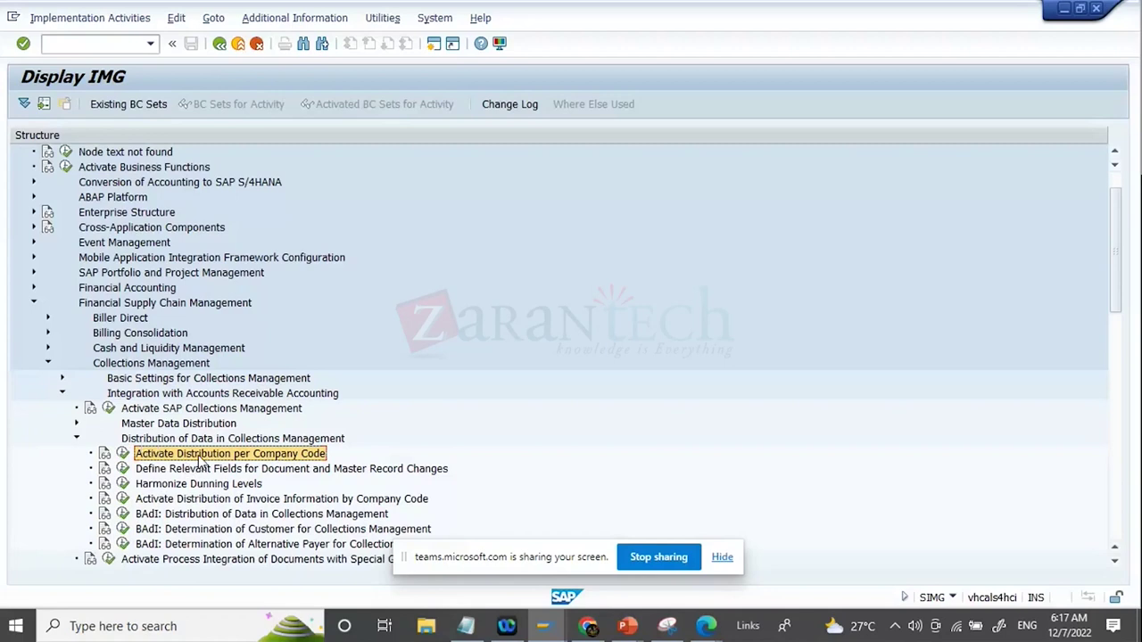
left_click(123, 454)
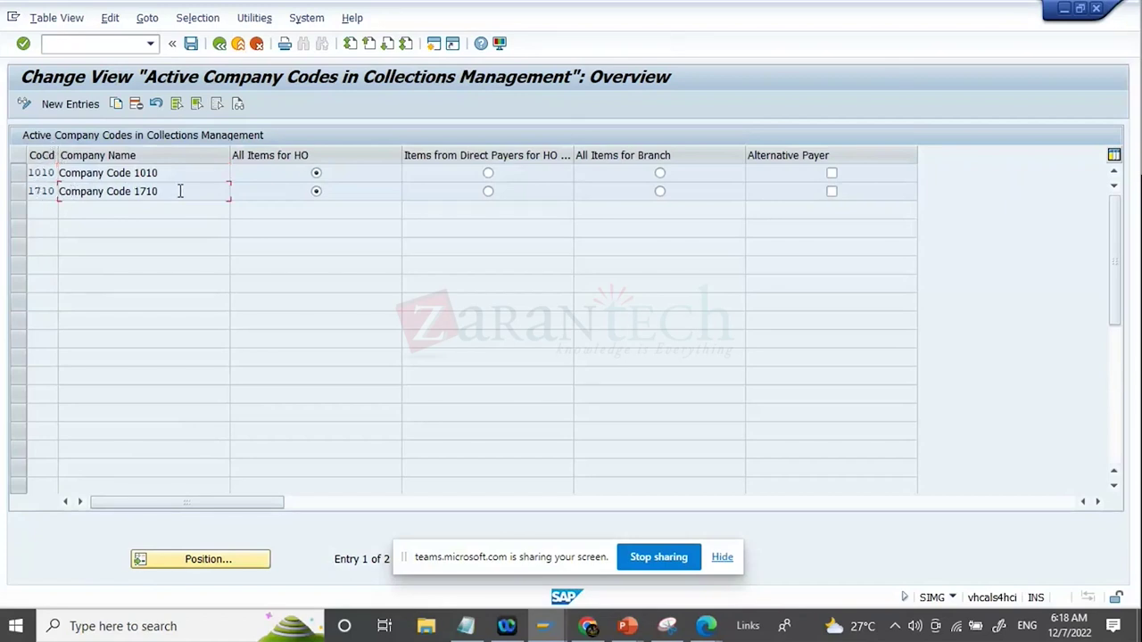
left_click_drag(178, 191, 2, 191)
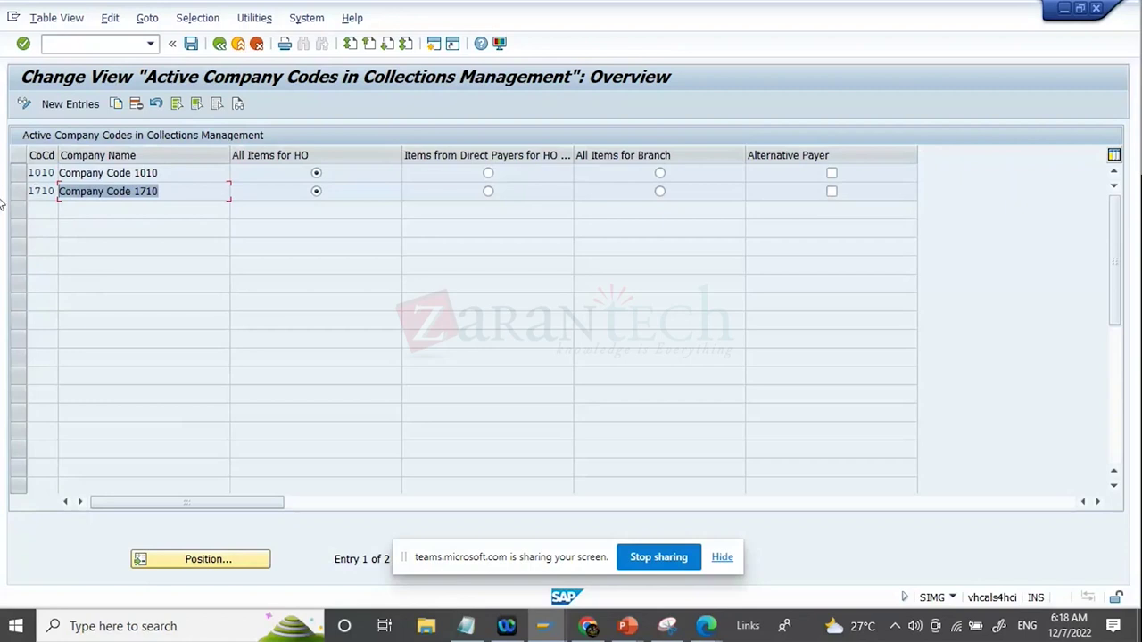
left_click(315, 172)
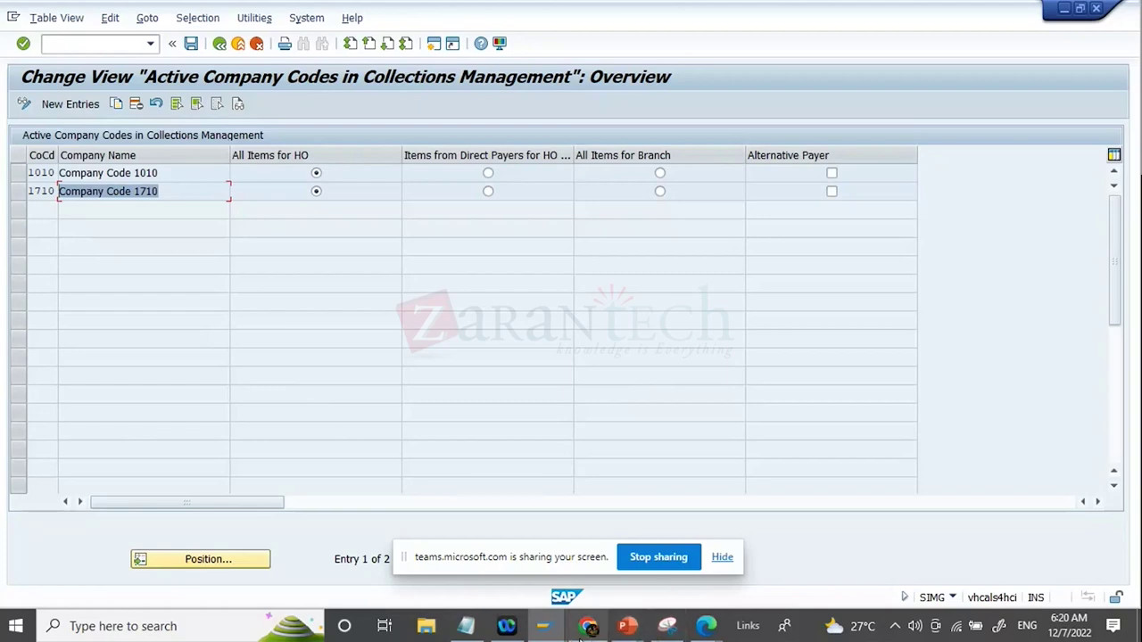
Switch to Chrome, leave the slide show, and reload the webwhiteboard.com whiteboard
mouse_move(587, 625)
left_click(571, 537)
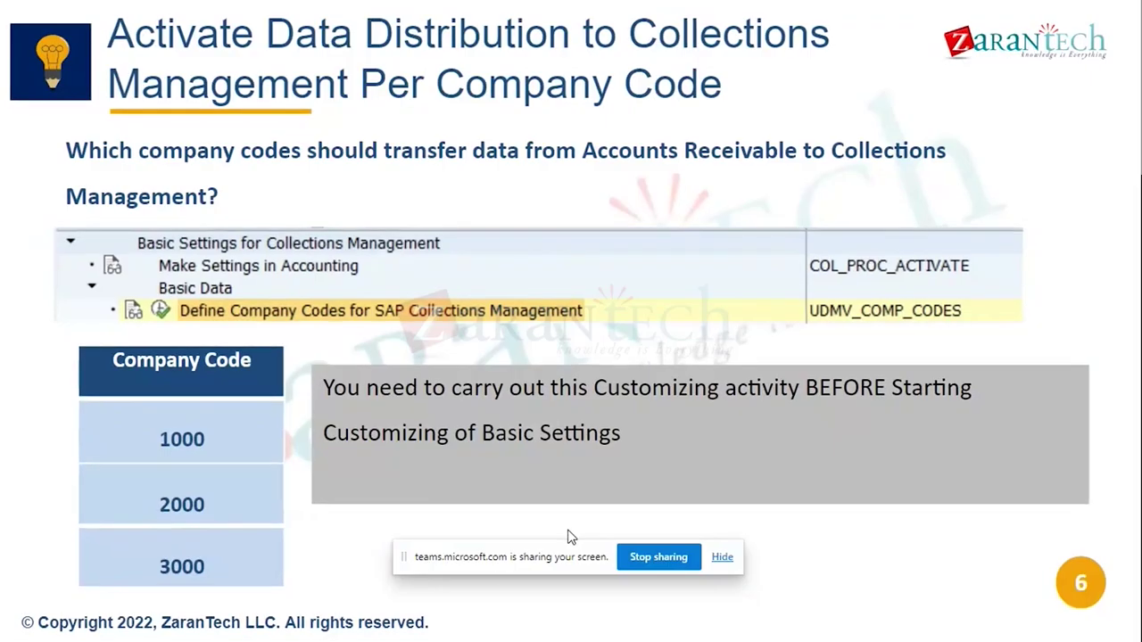
key("Escape")
key("Escape")
key("ctrl+4")
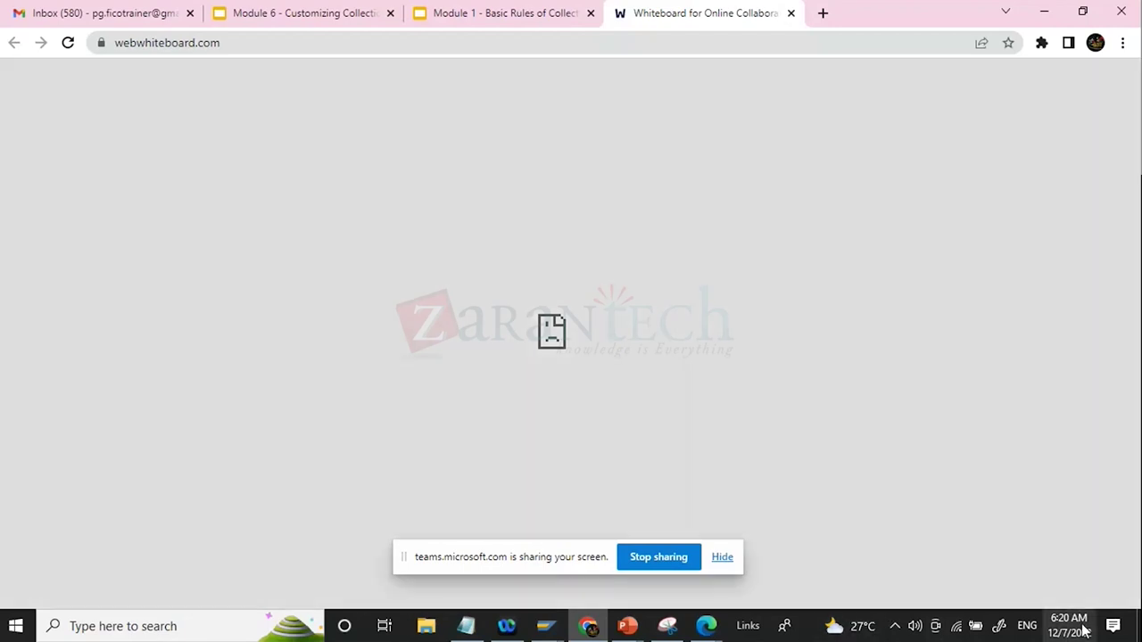
left_click(230, 49)
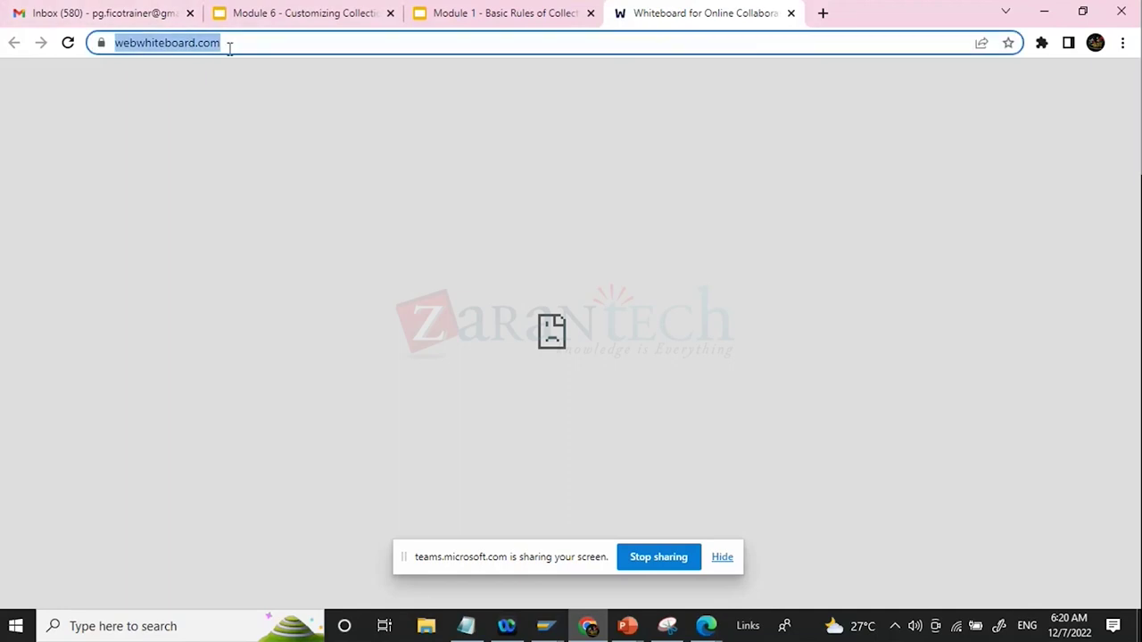
key("Return")
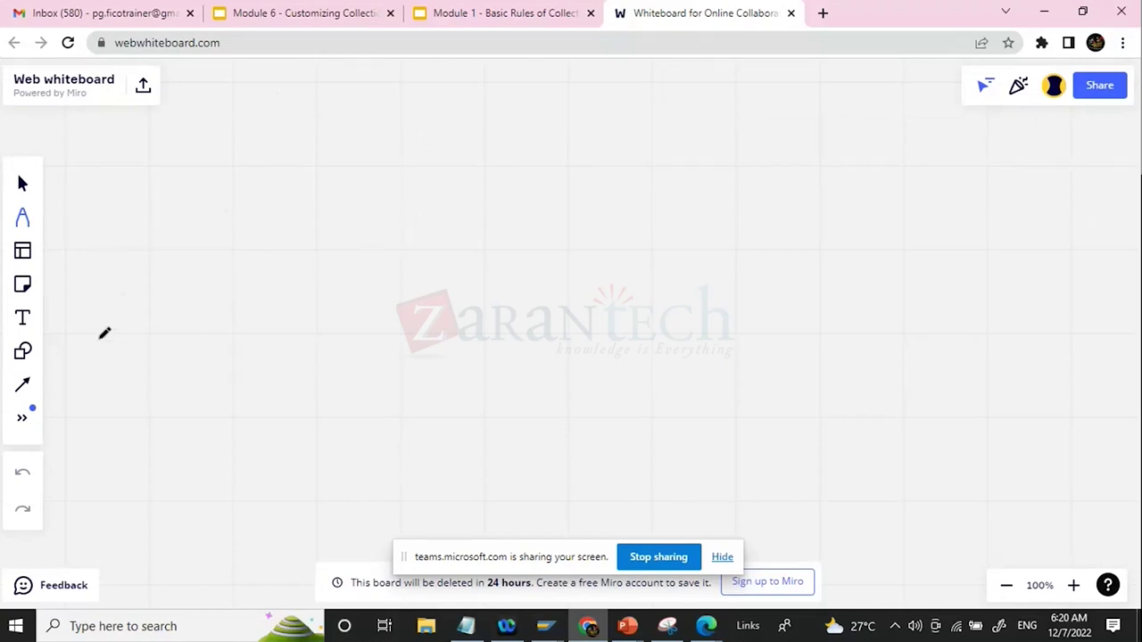
Handwrite "FI-CM" on the whiteboard and draw three lines branching from it, each ending in the label "CoCd"
mouse_move(42, 359)
left_mouse_down()
mouse_move(61, 389)
mouse_move(55, 345)
mouse_move(64, 355)
mouse_move(104, 329)
mouse_move(113, 343)
mouse_move(125, 321)
mouse_move(138, 339)
left_mouse_up()
mouse_move(173, 239)
left_mouse_down()
mouse_move(157, 321)
mouse_move(205, 312)
left_mouse_up()
left_click_drag(179, 351, 277, 385)
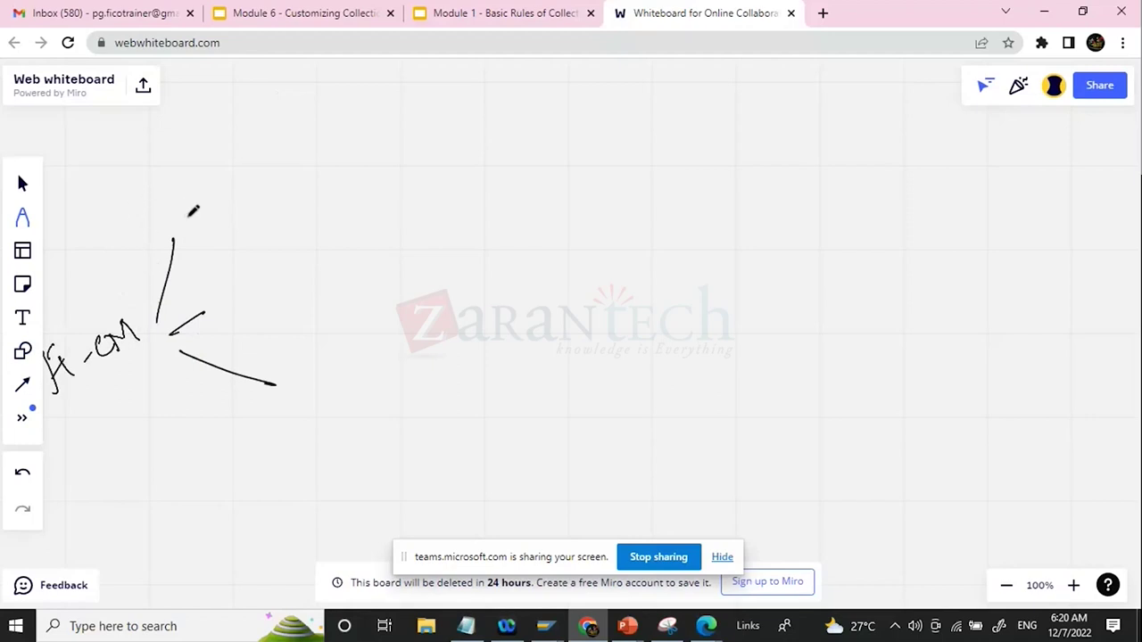
mouse_move(181, 217)
left_mouse_down()
mouse_move(202, 222)
mouse_move(211, 204)
mouse_move(232, 201)
left_mouse_up()
mouse_move(233, 292)
left_mouse_down()
mouse_move(246, 298)
mouse_move(295, 265)
left_mouse_up()
mouse_move(294, 372)
left_mouse_down()
mouse_move(311, 383)
mouse_move(348, 375)
left_mouse_up()
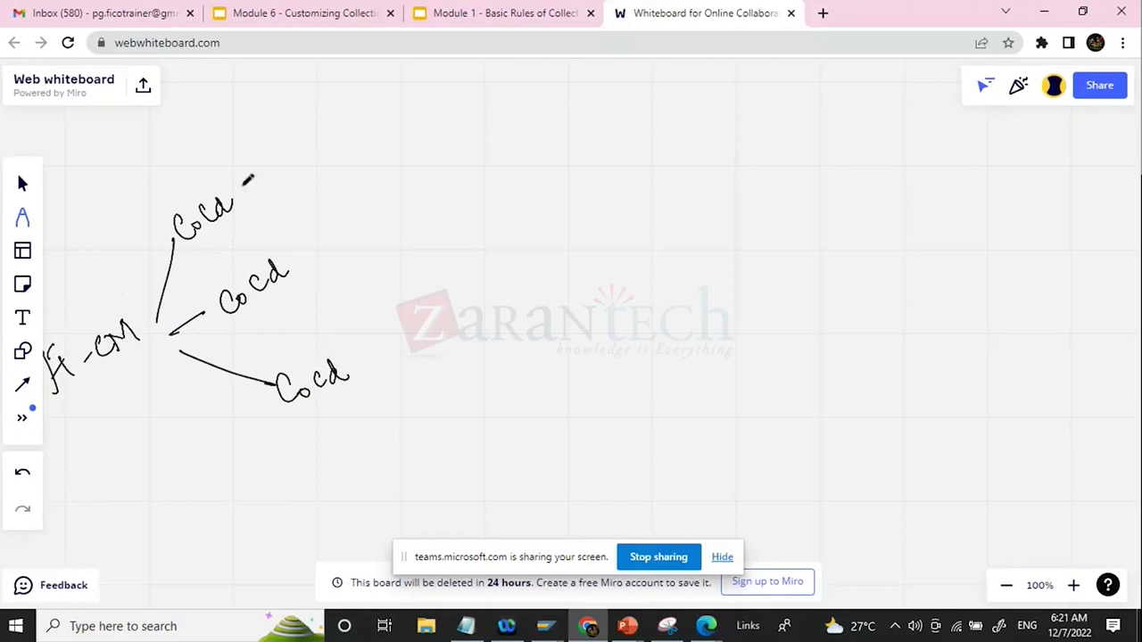
Draw a brace enclosing the three company codes with an arrow pointing away from it, and write "W" above them
mouse_move(218, 163)
left_mouse_down()
mouse_move(326, 229)
mouse_move(328, 263)
mouse_move(397, 401)
left_mouse_up()
mouse_move(334, 224)
left_mouse_down()
mouse_move(375, 206)
mouse_move(371, 234)
left_mouse_up()
mouse_move(155, 182)
left_mouse_down()
mouse_move(191, 166)
mouse_move(187, 153)
left_mouse_up()
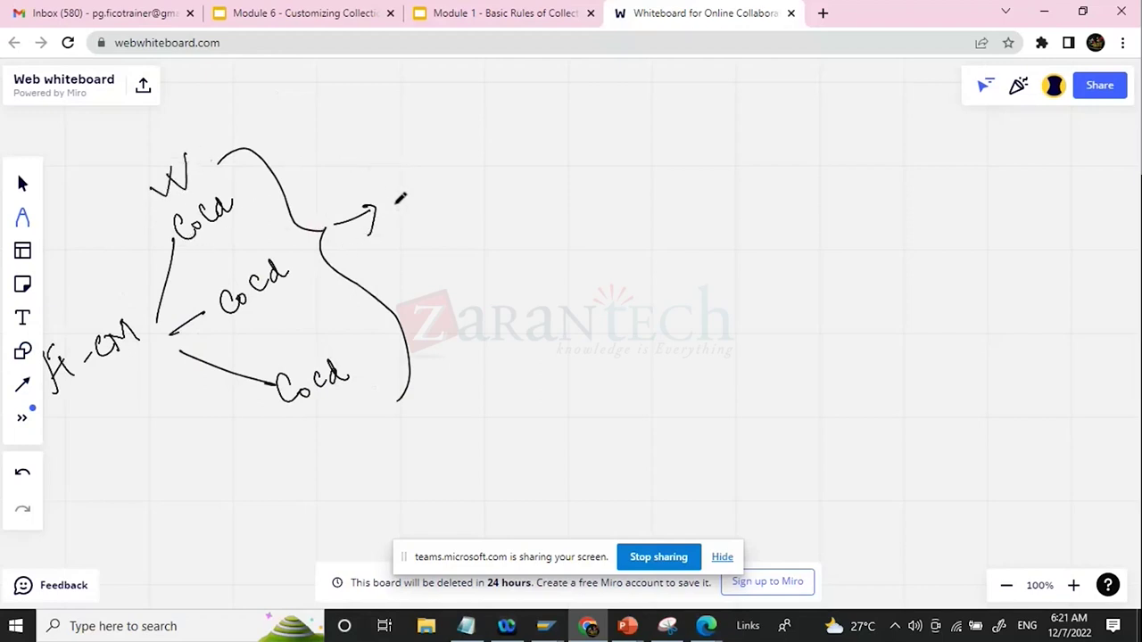
Write "Which data" beside the brace's arrow, point it down to a double-underlined "AR", and draw an arrow leading up from AR
mouse_move(406, 175)
left_mouse_down()
mouse_move(485, 146)
mouse_move(528, 112)
left_mouse_up()
left_click_drag(474, 189, 486, 217)
mouse_move(468, 276)
left_mouse_down()
mouse_move(475, 255)
mouse_move(516, 260)
mouse_move(517, 280)
left_mouse_up()
mouse_move(492, 302)
left_mouse_down()
mouse_move(525, 281)
mouse_move(575, 212)
mouse_move(569, 235)
mouse_move(578, 210)
left_mouse_up()
left_click_drag(518, 254, 580, 209)
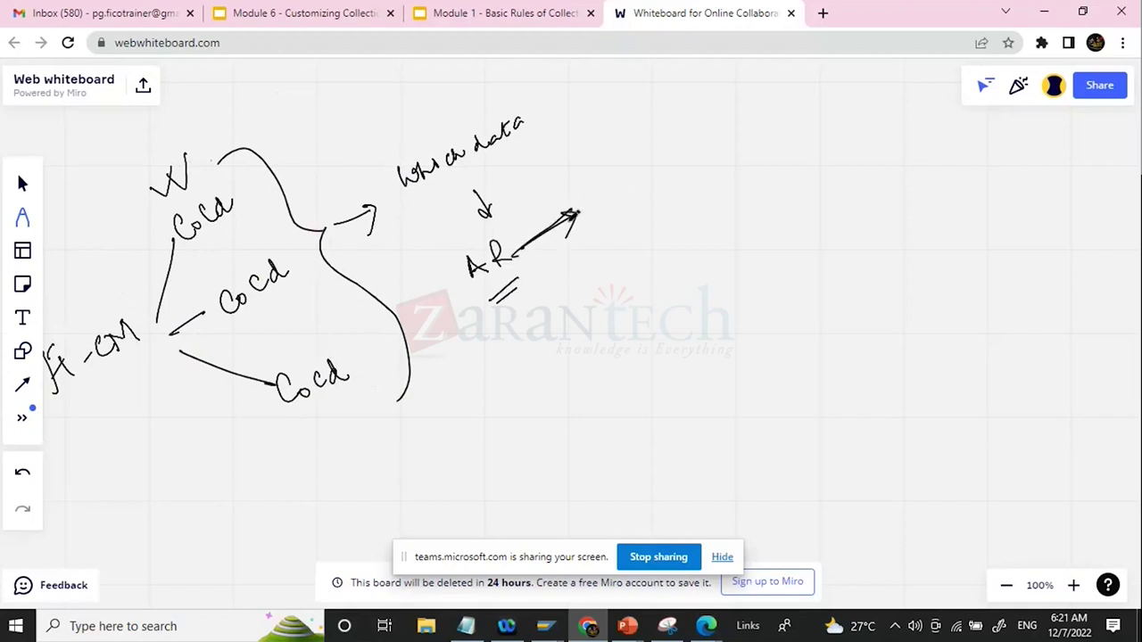
Write "H.O" at the end of the AR arrow and "B.O" to its right, double-underlining both
left_click_drag(596, 189, 593, 216)
mouse_move(592, 203)
left_mouse_down()
mouse_move(612, 198)
mouse_move(610, 212)
left_mouse_up()
left_click(620, 207)
left_click_drag(635, 175, 633, 177)
left_click_drag(628, 237, 648, 224)
mouse_move(724, 130)
left_mouse_down()
mouse_move(726, 153)
mouse_move(776, 128)
left_mouse_up()
left_click(737, 150)
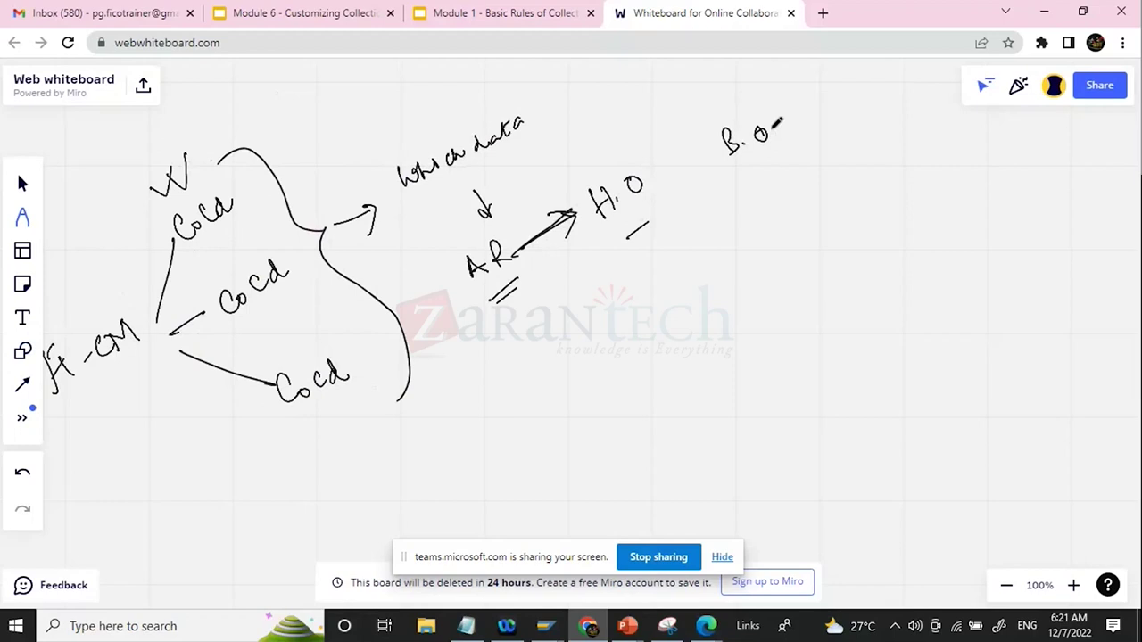
left_click_drag(737, 170, 776, 143)
left_click_drag(740, 179, 779, 152)
mouse_move(615, 234)
left_mouse_down()
mouse_move(658, 200)
mouse_move(654, 223)
left_mouse_up()
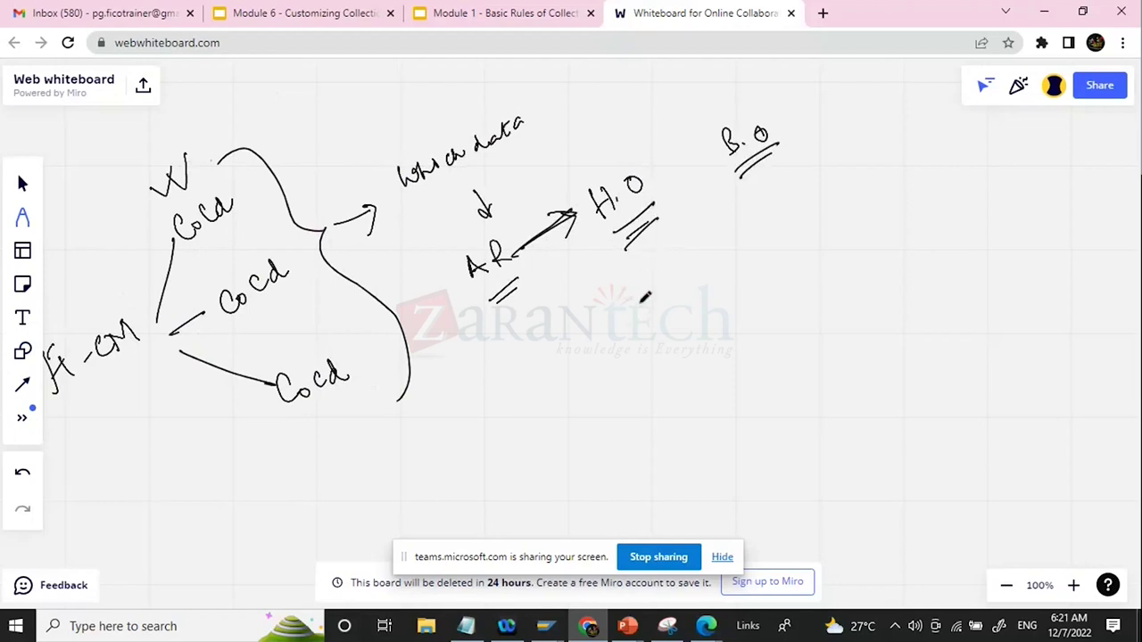
Write "Frankfurt" under H.O and "Dusseldorf" and an underlined "BRA" under B.O, with a brace separating the two offices
mouse_move(564, 324)
left_mouse_down()
mouse_move(567, 343)
mouse_move(666, 272)
mouse_move(663, 284)
mouse_move(657, 264)
left_mouse_up()
mouse_move(763, 208)
left_mouse_down()
mouse_move(863, 154)
mouse_move(773, 255)
mouse_move(800, 230)
mouse_move(830, 233)
left_mouse_up()
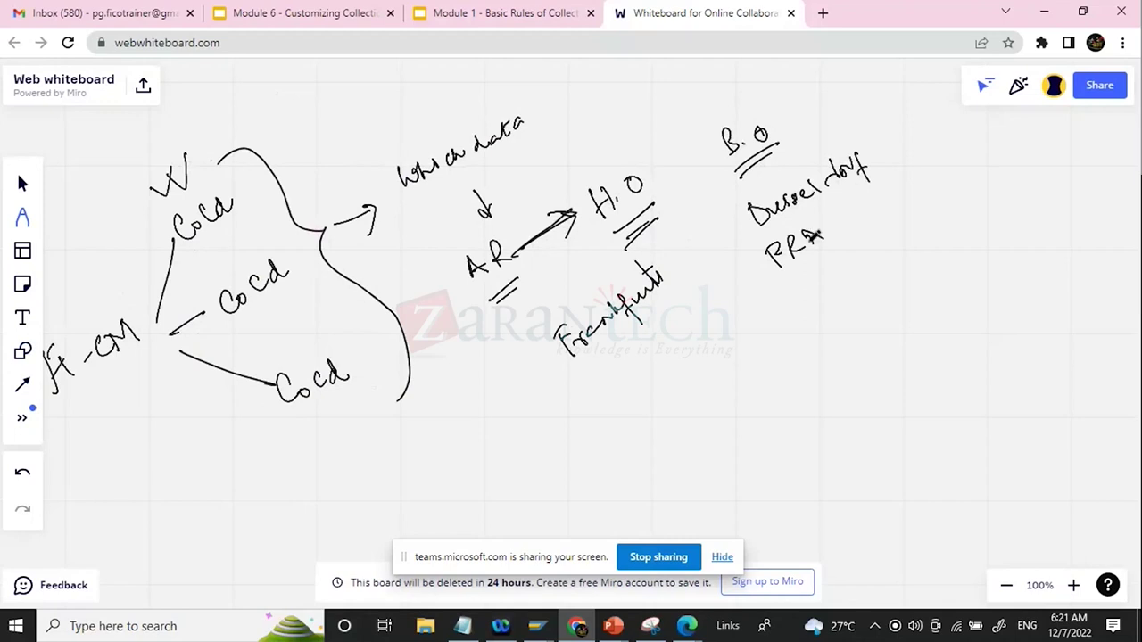
left_click_drag(787, 287, 823, 259)
left_click_drag(644, 116, 808, 332)
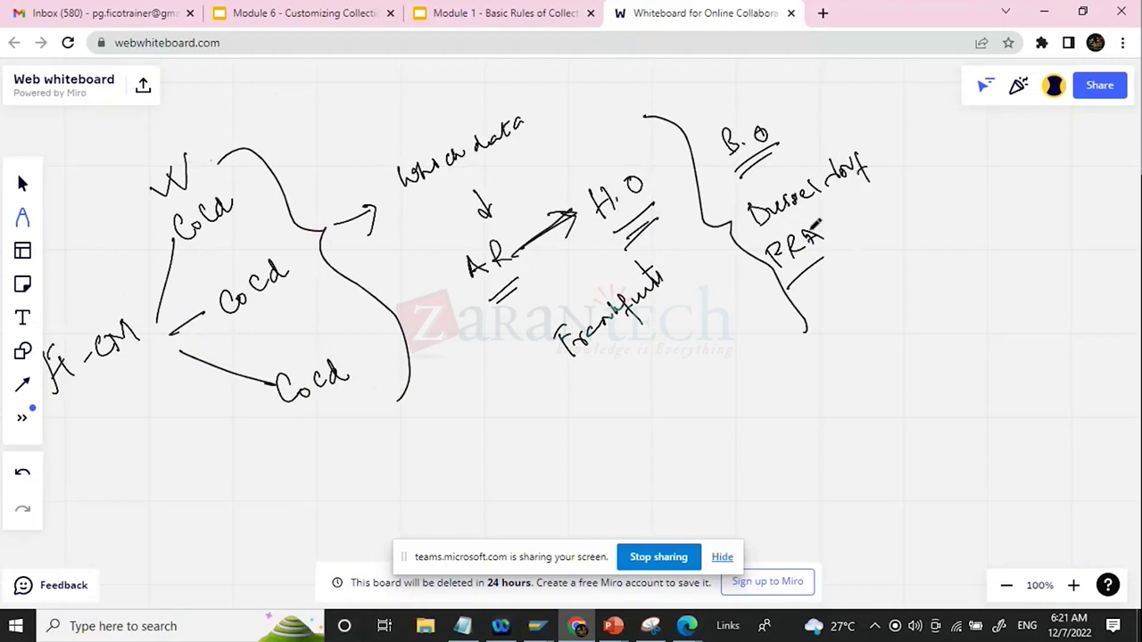
Draw a line from each of the two branch offices and label each one "CUST"
left_click_drag(886, 144, 930, 140)
mouse_move(935, 129)
left_mouse_down()
mouse_move(945, 125)
mouse_move(950, 139)
mouse_move(966, 117)
left_mouse_up()
left_click_drag(960, 121, 962, 138)
left_click_drag(912, 203, 883, 228)
mouse_move(943, 169)
left_mouse_down()
mouse_move(956, 183)
mouse_move(999, 144)
left_mouse_up()
left_click_drag(992, 148, 995, 166)
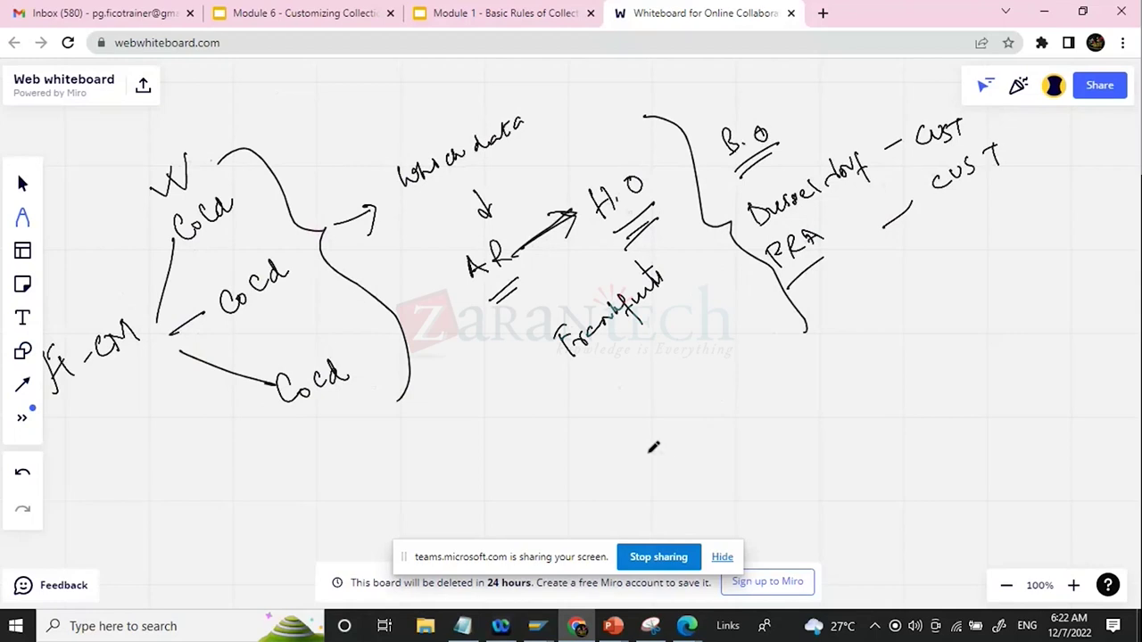
Write "CUST" below the offices with an arrow to a bracket listing "Gen data", "Co. Cd" and "Collection Segment"
mouse_move(639, 432)
left_mouse_down()
mouse_move(646, 464)
mouse_move(666, 426)
mouse_move(676, 441)
left_mouse_up()
mouse_move(696, 406)
left_mouse_down()
mouse_move(713, 398)
mouse_move(709, 430)
mouse_move(760, 393)
mouse_move(755, 403)
mouse_move(805, 412)
left_mouse_up()
left_click_drag(776, 375, 919, 296)
left_click_drag(819, 412, 801, 422)
mouse_move(843, 385)
left_mouse_down()
mouse_move(876, 393)
mouse_move(903, 359)
left_mouse_up()
left_click_drag(803, 412, 859, 466)
mouse_move(874, 427)
left_mouse_down()
mouse_move(899, 440)
mouse_move(918, 412)
mouse_move(933, 415)
mouse_move(981, 368)
mouse_move(1051, 330)
mouse_move(1034, 312)
left_mouse_up()
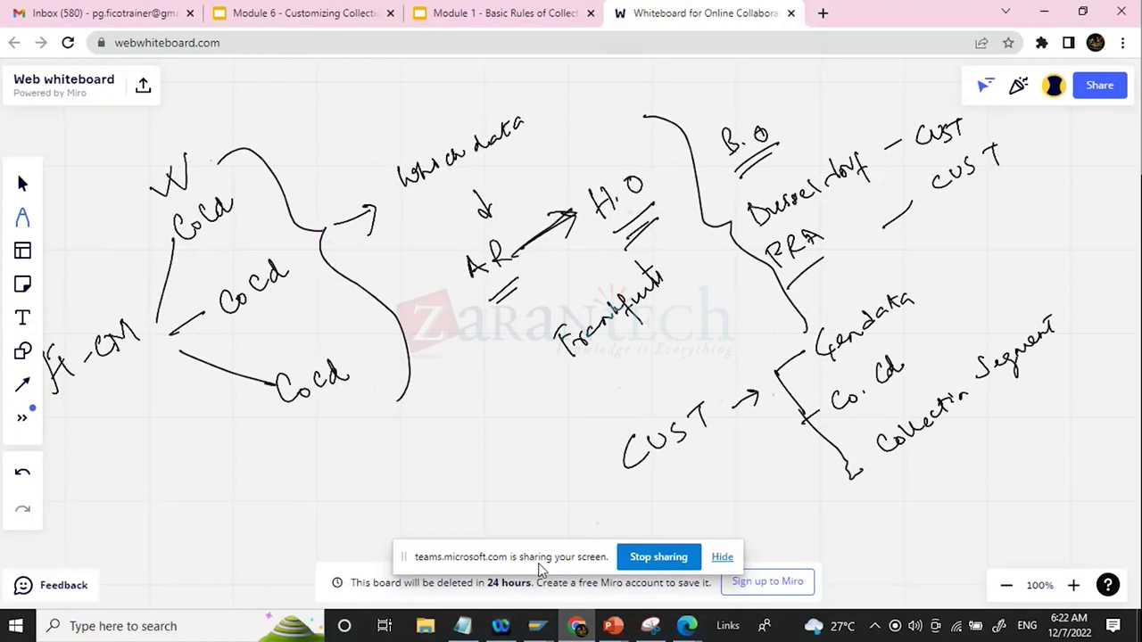
Thicken the lower part of the customer bracket and underline "Collection Segment"
mouse_move(861, 464)
left_mouse_down()
mouse_move(838, 444)
mouse_move(855, 471)
mouse_move(879, 455)
left_mouse_up()
mouse_move(817, 412)
left_mouse_down()
mouse_move(803, 438)
mouse_move(829, 406)
mouse_move(856, 468)
mouse_move(870, 464)
left_mouse_up()
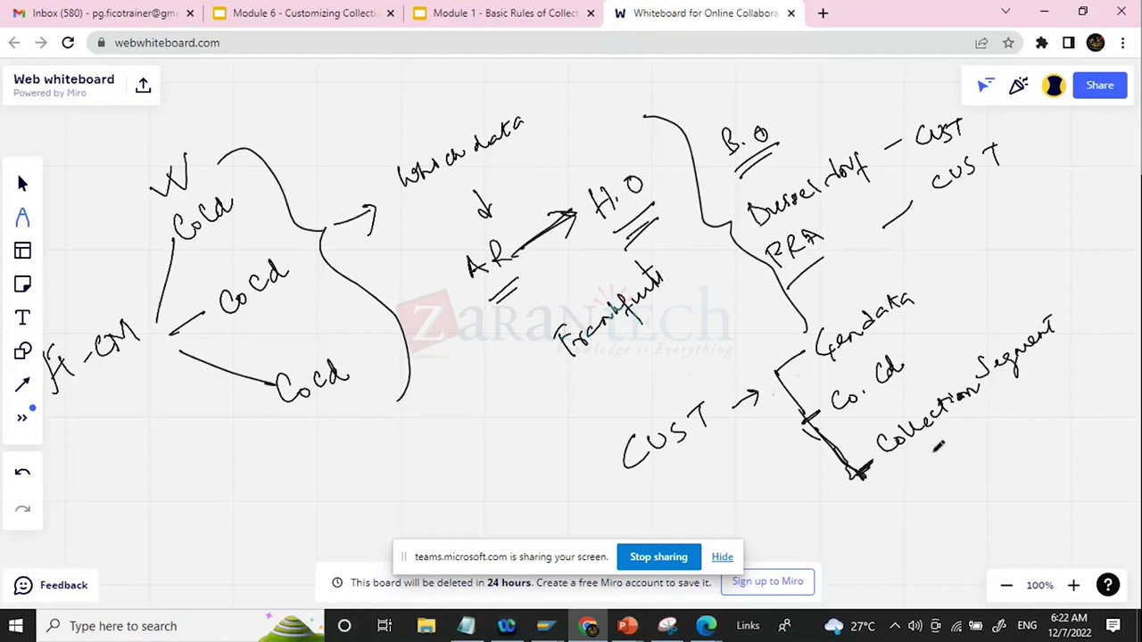
left_click_drag(899, 475, 1075, 335)
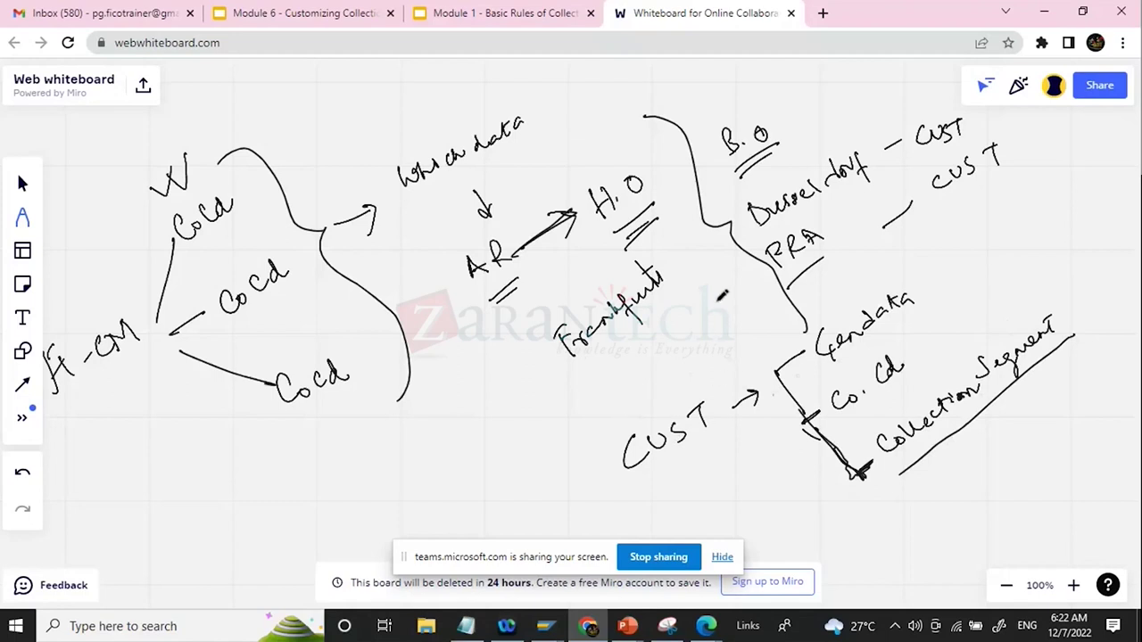
Double-underline the lower "CUST", draw a curved arrow from it to "Co. Cd", and mark "Co. Cd" with a tick and an underline
left_click_drag(659, 480, 714, 443)
left_click_drag(901, 327, 938, 318)
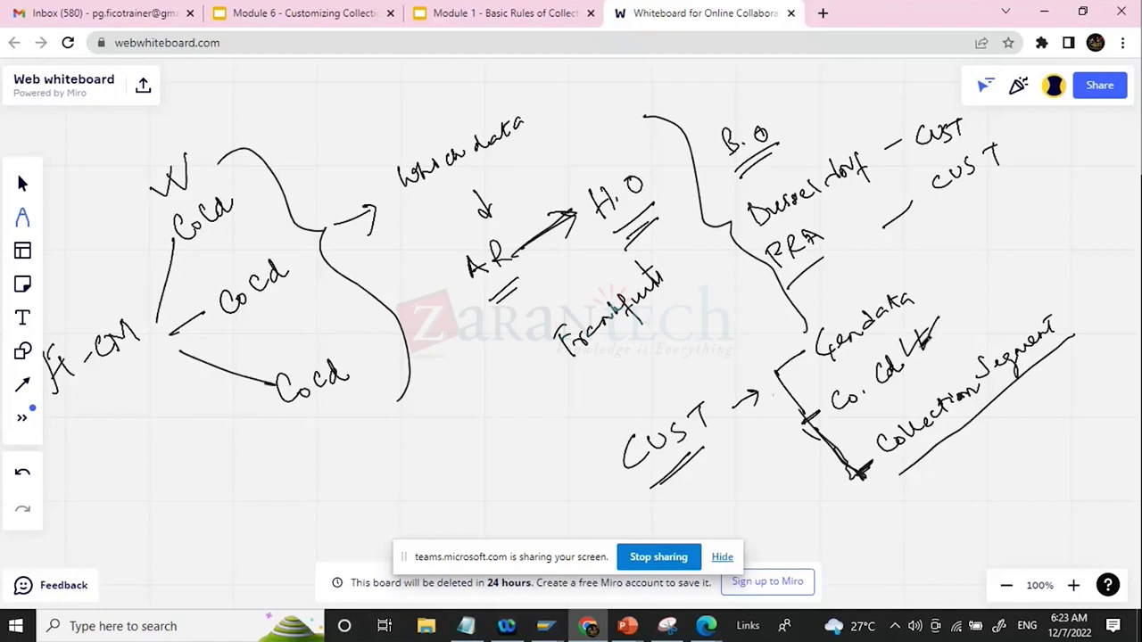
mouse_move(715, 437)
left_mouse_down()
mouse_move(794, 412)
mouse_move(780, 421)
left_mouse_up()
left_click_drag(895, 385, 911, 377)
Double-underline the middle "CoCd" and draw a curved arrow from it across the brace to "AR"
left_click_drag(252, 319, 287, 302)
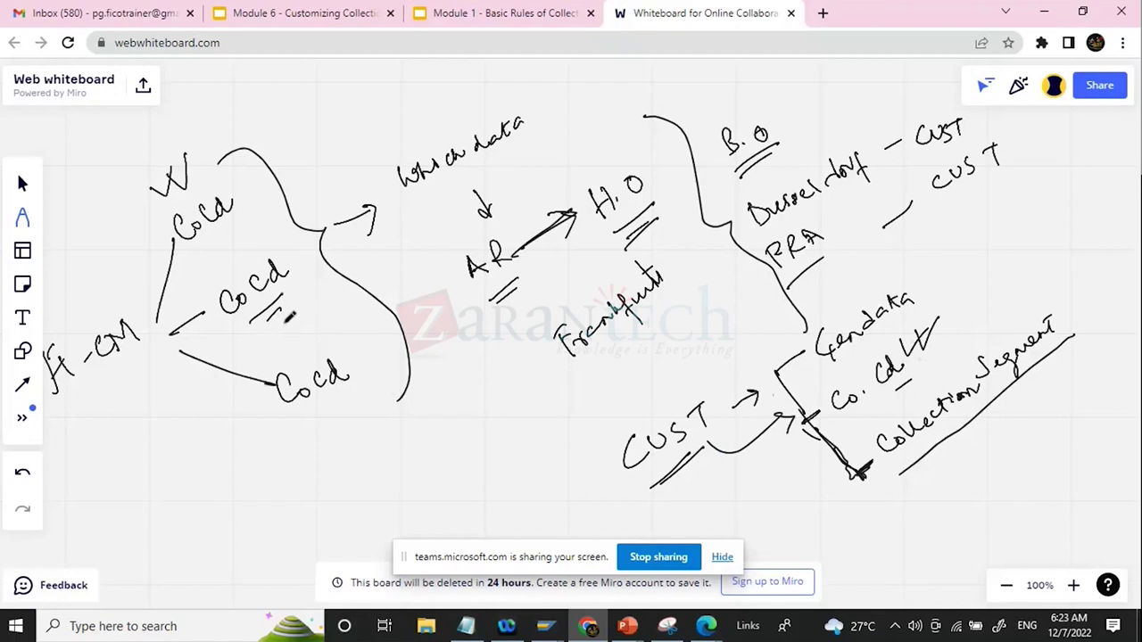
mouse_move(278, 307)
left_mouse_down()
mouse_move(269, 312)
mouse_move(397, 266)
mouse_move(473, 260)
mouse_move(460, 252)
left_mouse_up()
left_click_drag(625, 233, 637, 221)
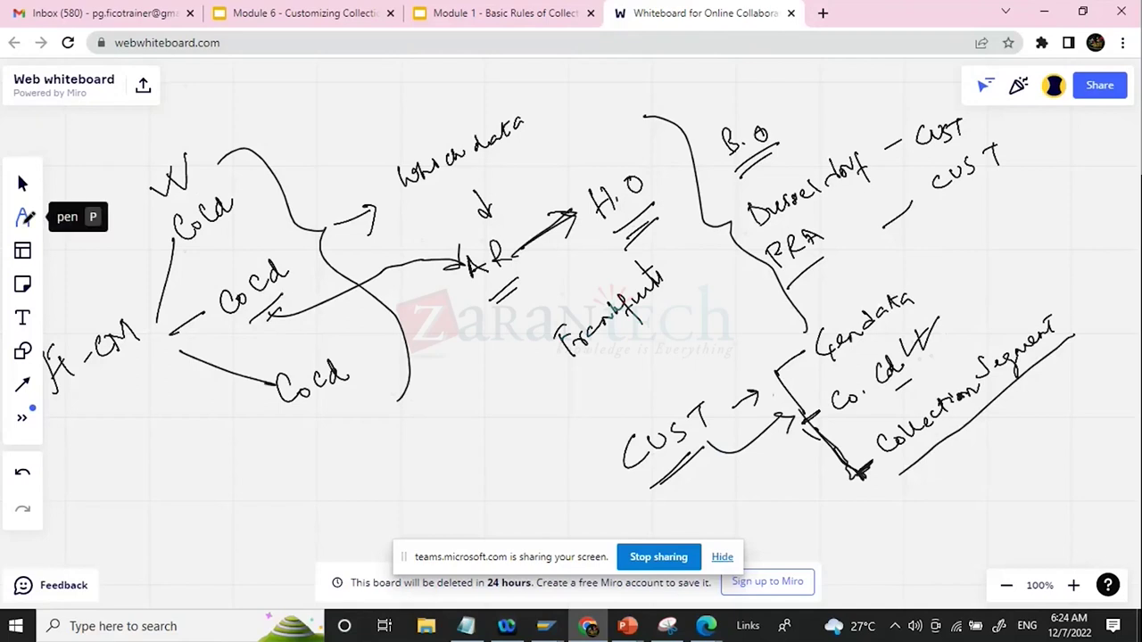
Erase the whole company code and head office sketch from the whiteboard
left_click(24, 217)
left_click(72, 301)
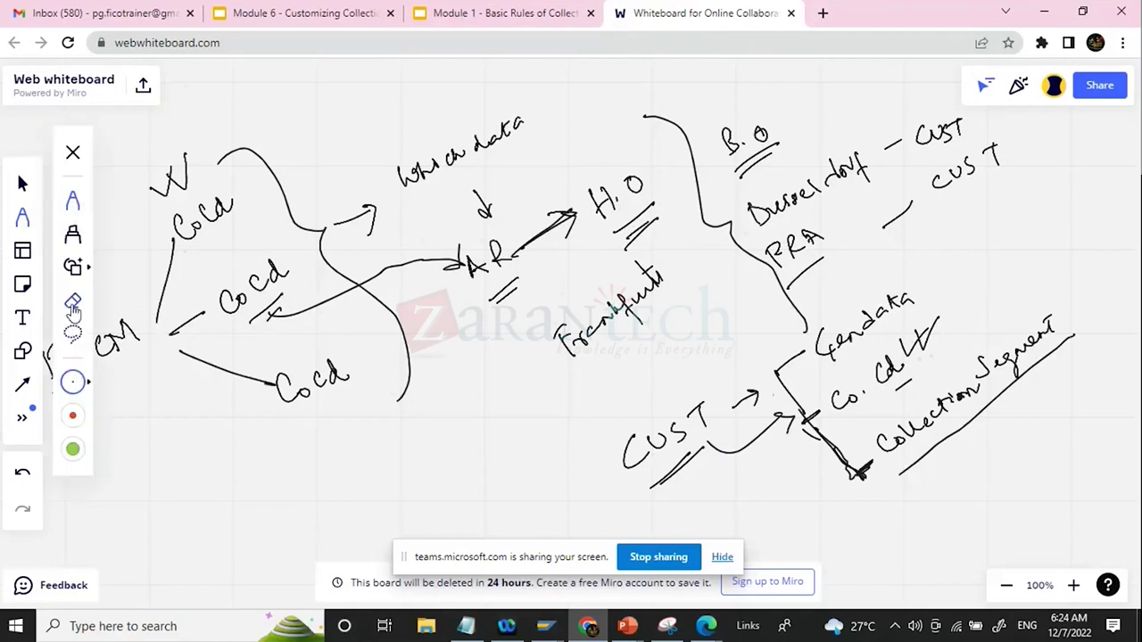
left_click_drag(98, 298, 223, 214)
mouse_move(166, 301)
left_mouse_down()
mouse_move(50, 357)
mouse_move(55, 407)
mouse_move(176, 127)
mouse_move(174, 332)
mouse_move(420, 235)
mouse_move(458, 135)
mouse_move(315, 247)
mouse_move(566, 283)
mouse_move(316, 377)
mouse_move(525, 224)
mouse_move(509, 222)
mouse_move(647, 241)
mouse_move(612, 242)
mouse_move(676, 189)
mouse_move(657, 205)
mouse_move(433, 147)
mouse_move(502, 130)
mouse_move(537, 252)
mouse_move(548, 390)
mouse_move(560, 327)
mouse_move(652, 265)
mouse_move(826, 113)
mouse_move(812, 132)
mouse_move(907, 169)
mouse_move(870, 157)
mouse_move(954, 125)
mouse_move(696, 310)
mouse_move(803, 262)
mouse_move(704, 306)
mouse_move(854, 204)
mouse_move(957, 172)
mouse_move(968, 148)
mouse_move(910, 161)
mouse_move(693, 408)
mouse_move(729, 421)
mouse_move(693, 464)
mouse_move(645, 418)
mouse_move(798, 420)
mouse_move(889, 305)
mouse_move(838, 403)
mouse_move(946, 383)
mouse_move(969, 395)
mouse_move(968, 411)
mouse_move(1053, 306)
left_mouse_up()
Switch to the Module 6 presentation and present it from slide 5, "Customizing in Steps"
left_click(515, 8)
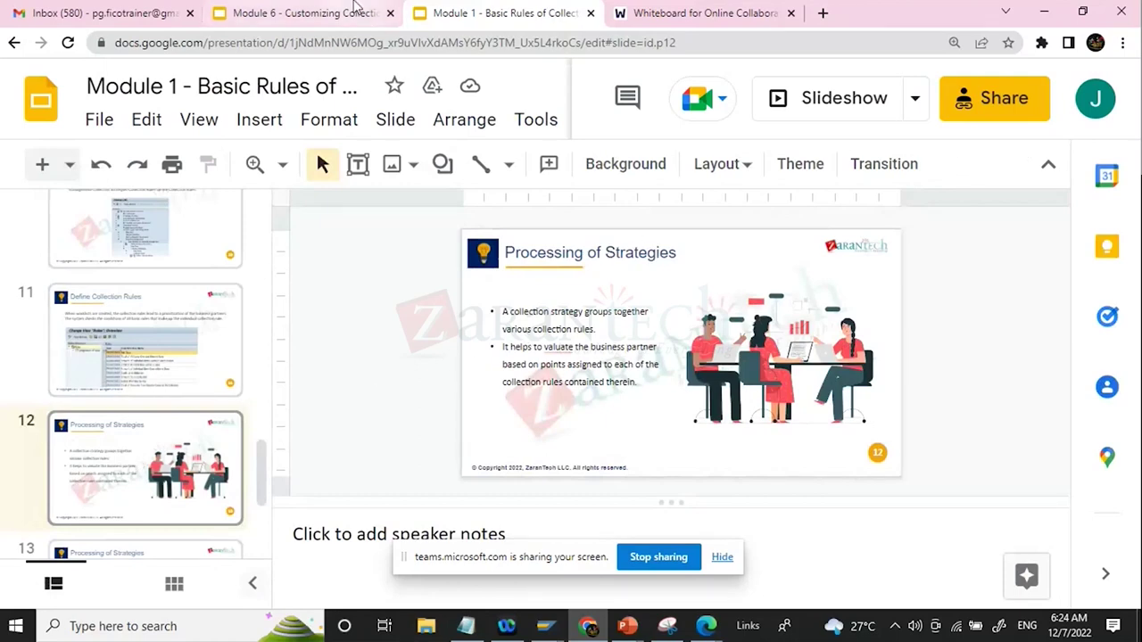
left_click(317, 11)
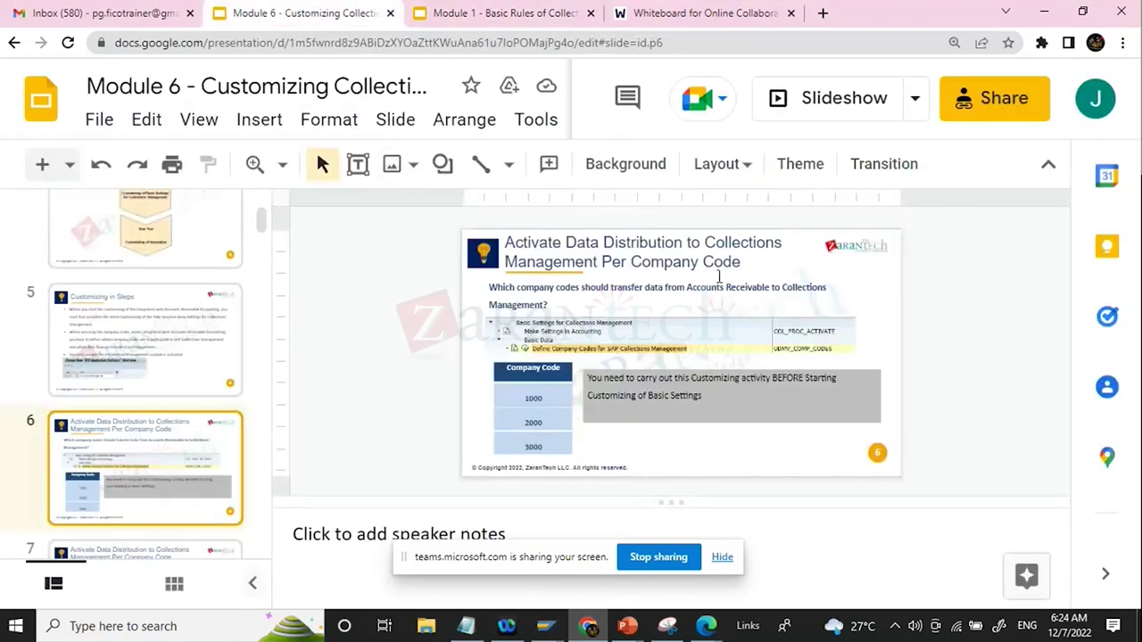
left_click(523, 20)
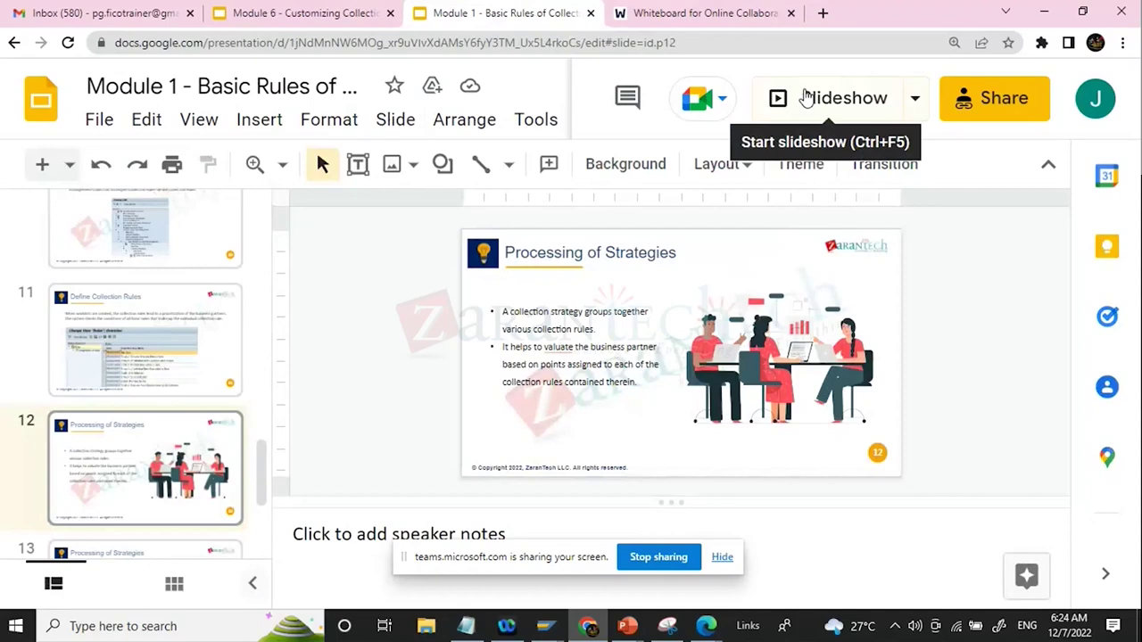
left_click(327, 20)
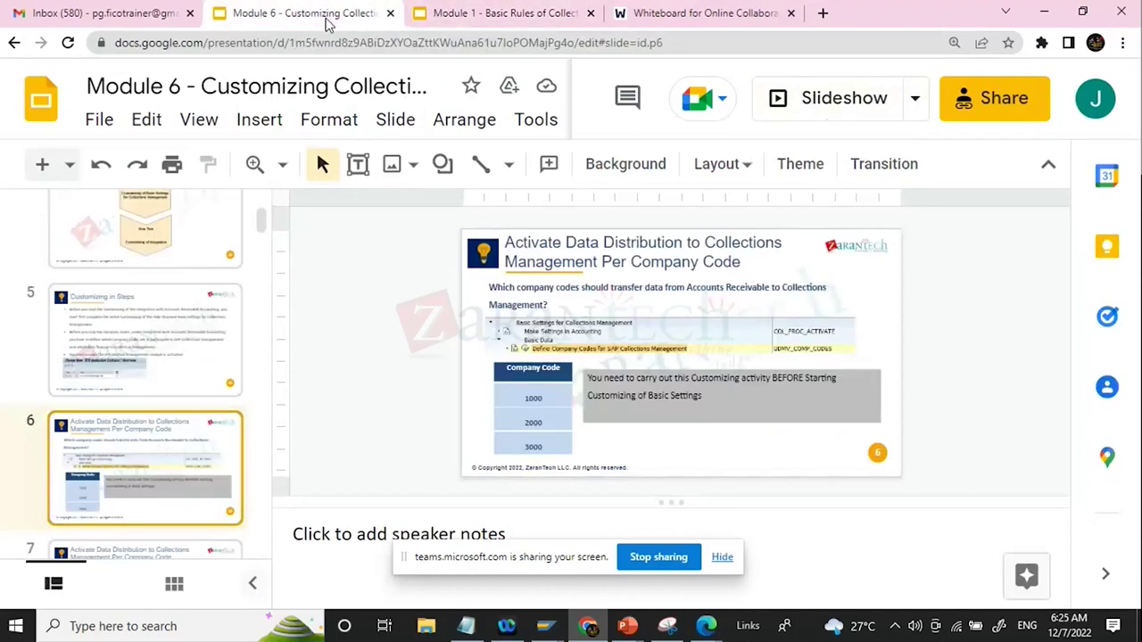
left_click(139, 368)
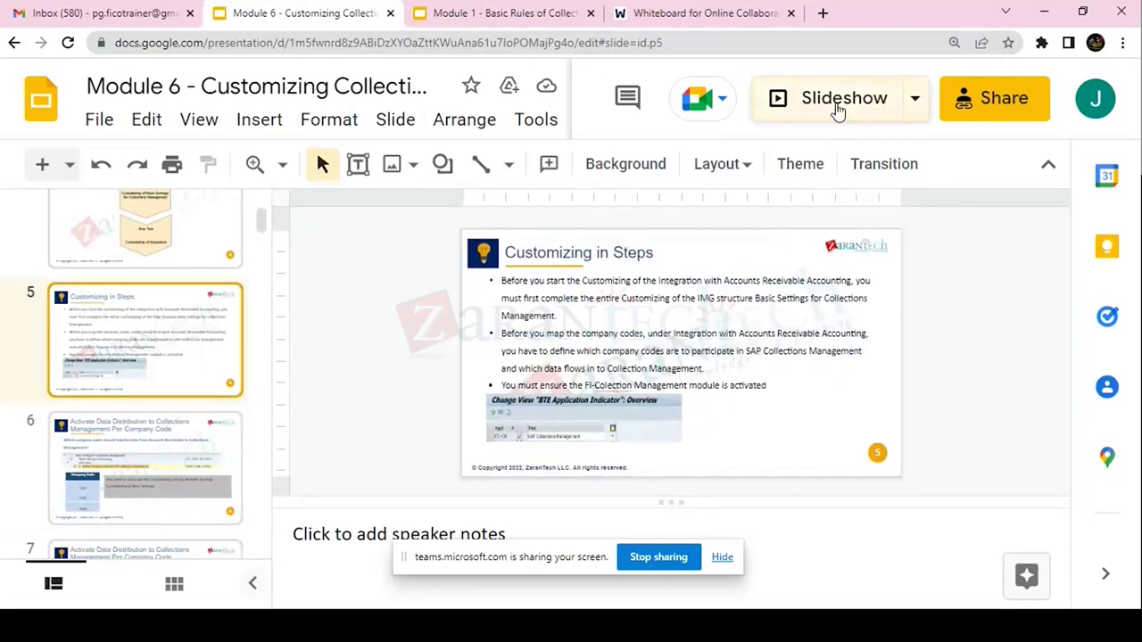
left_click(837, 109)
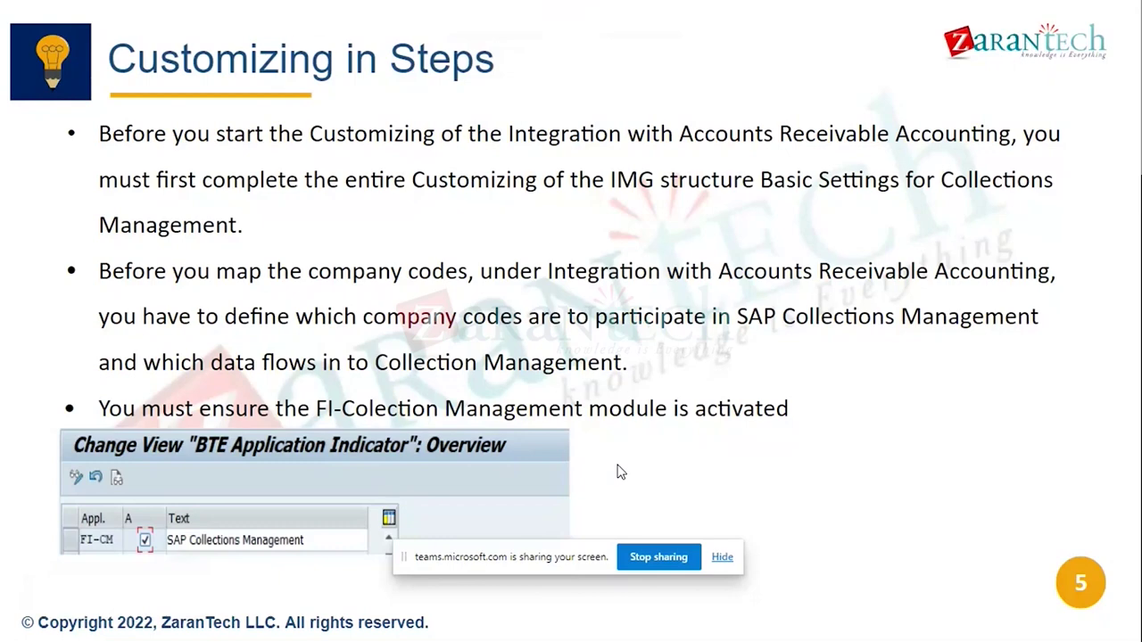
Switch to SAP, leave the active company codes view, and open Activate SAP Collections Management to examine the FI-CM application indicator
key("alt+Tab")
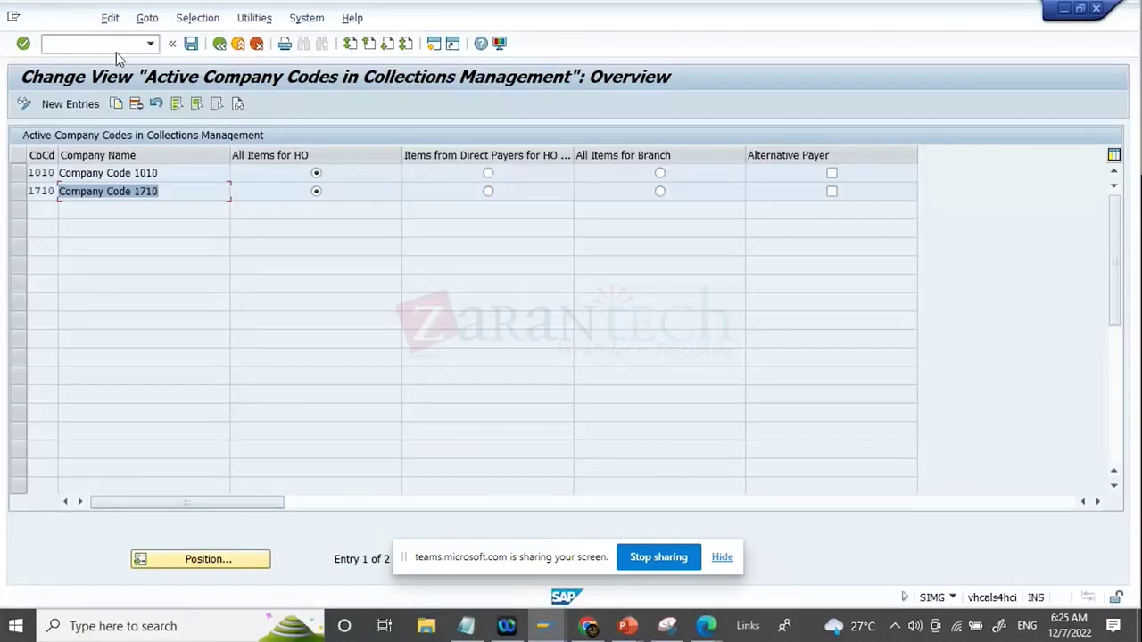
left_click(221, 44)
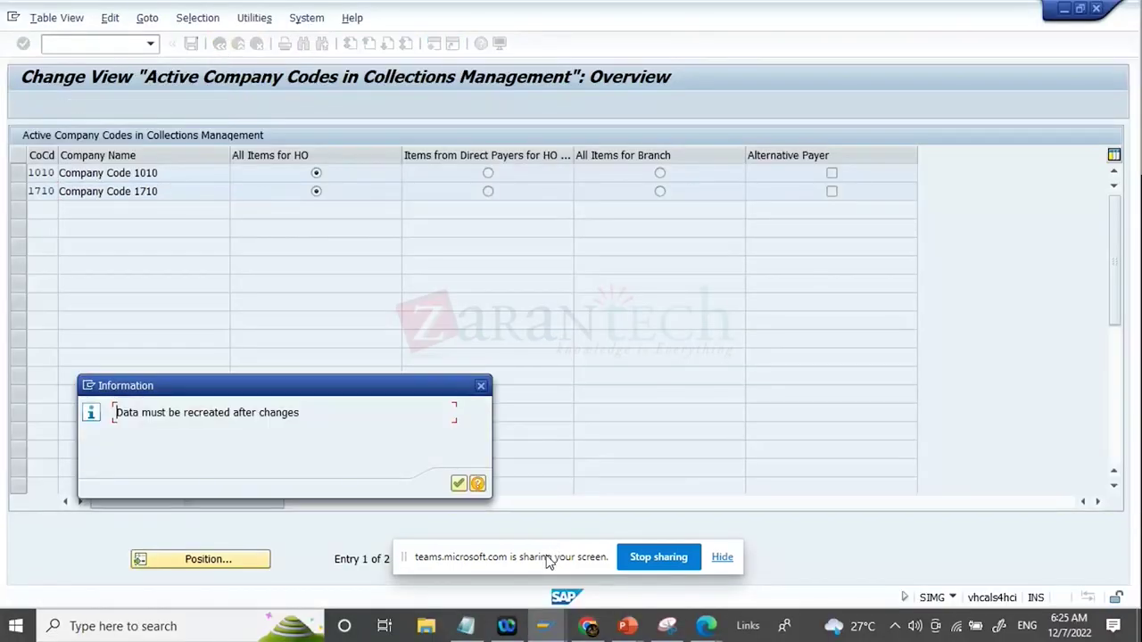
left_click(459, 485)
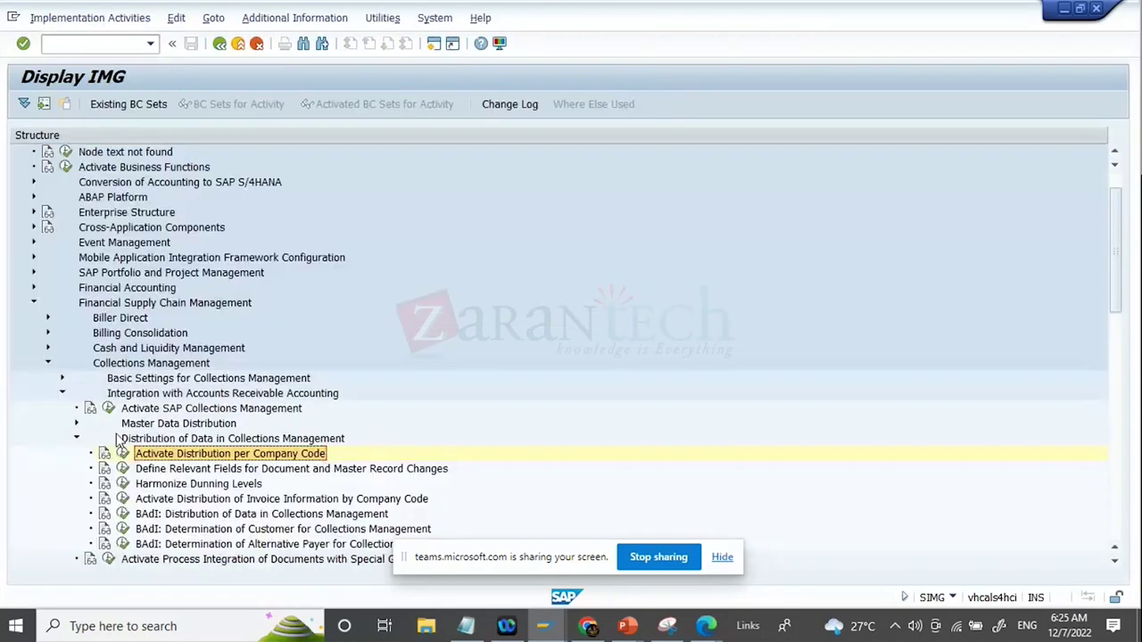
left_click(104, 423)
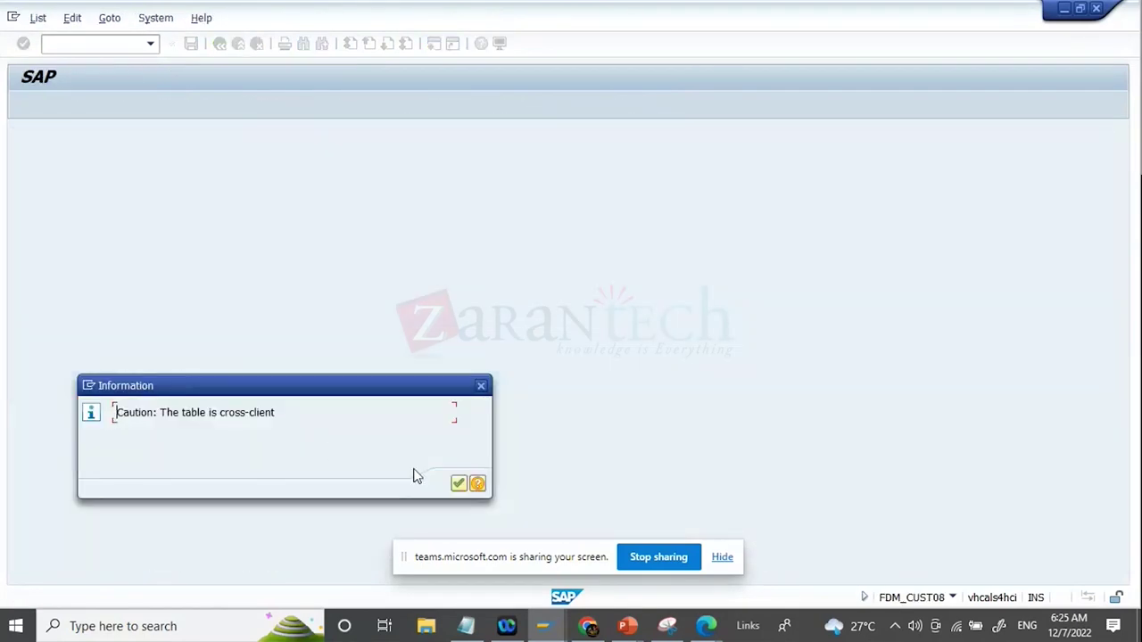
left_click(458, 484)
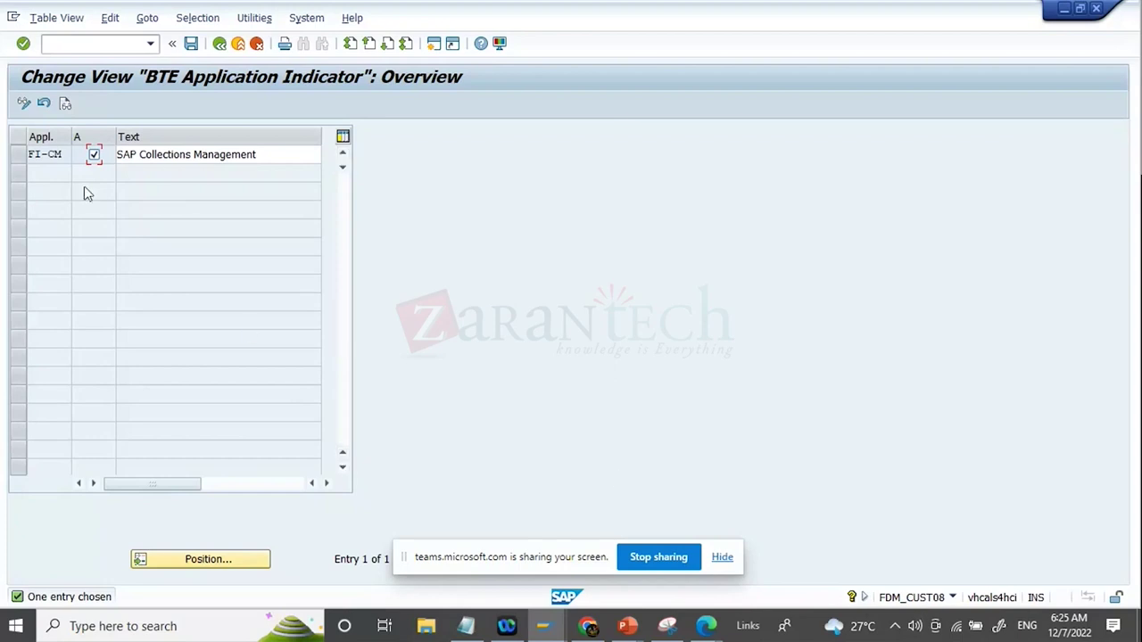
left_click_drag(48, 155, 62, 152)
left_click(61, 153)
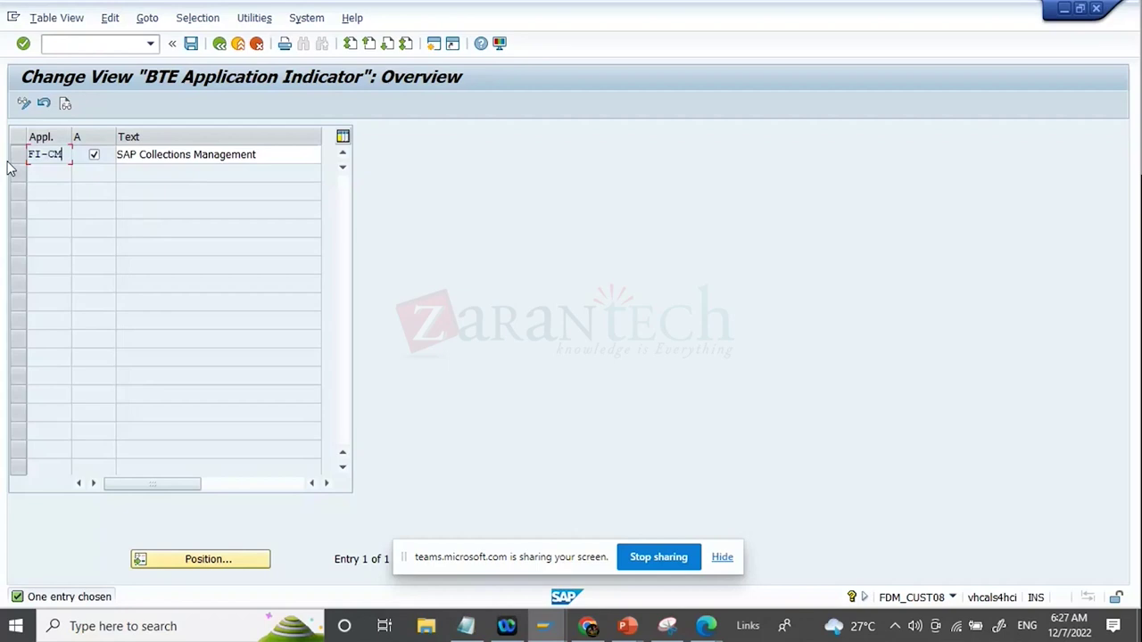
Return to the browser slides, end the Module 6 slideshow, and briefly present the Module 1 presentation from its title slide
left_click(587, 629)
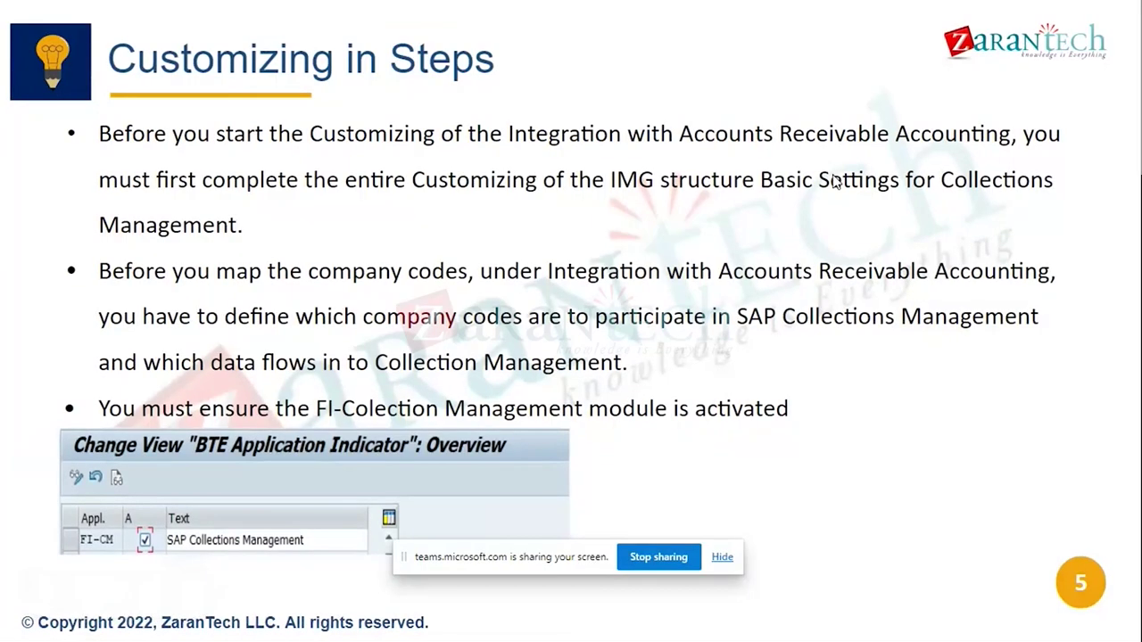
key("Escape")
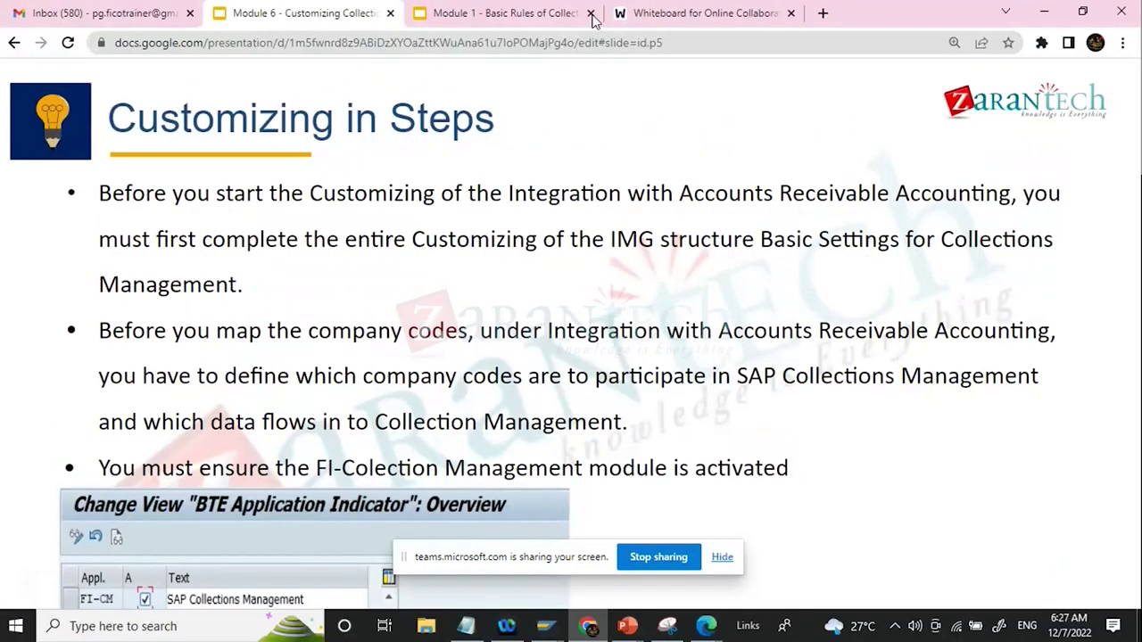
left_click(500, 12)
scroll(161, 258, "up", 10)
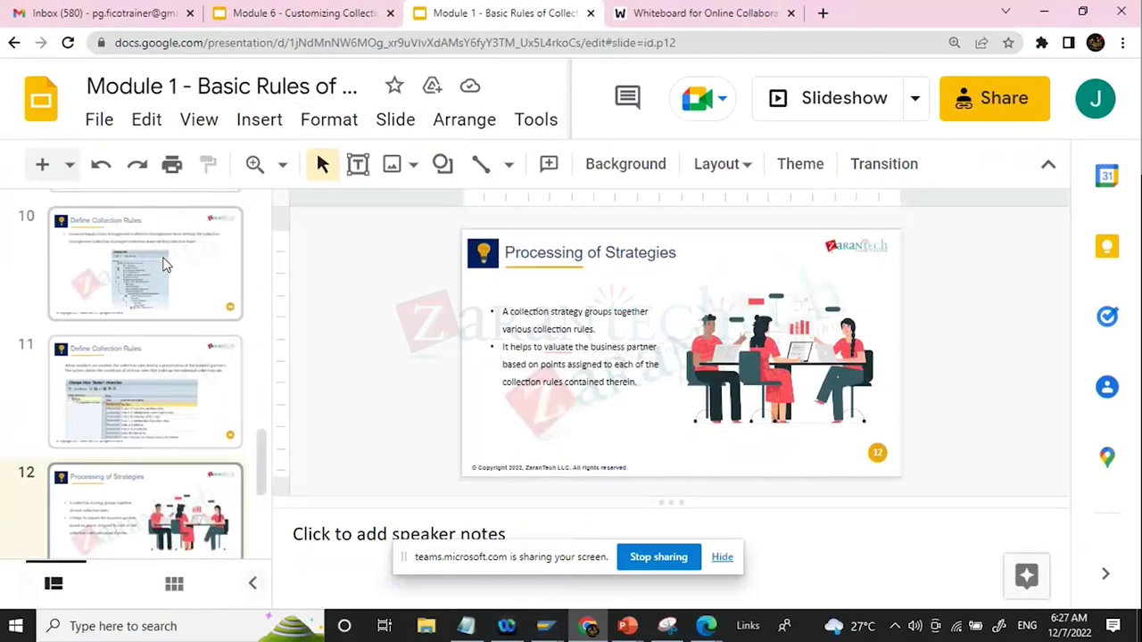
left_click(162, 257)
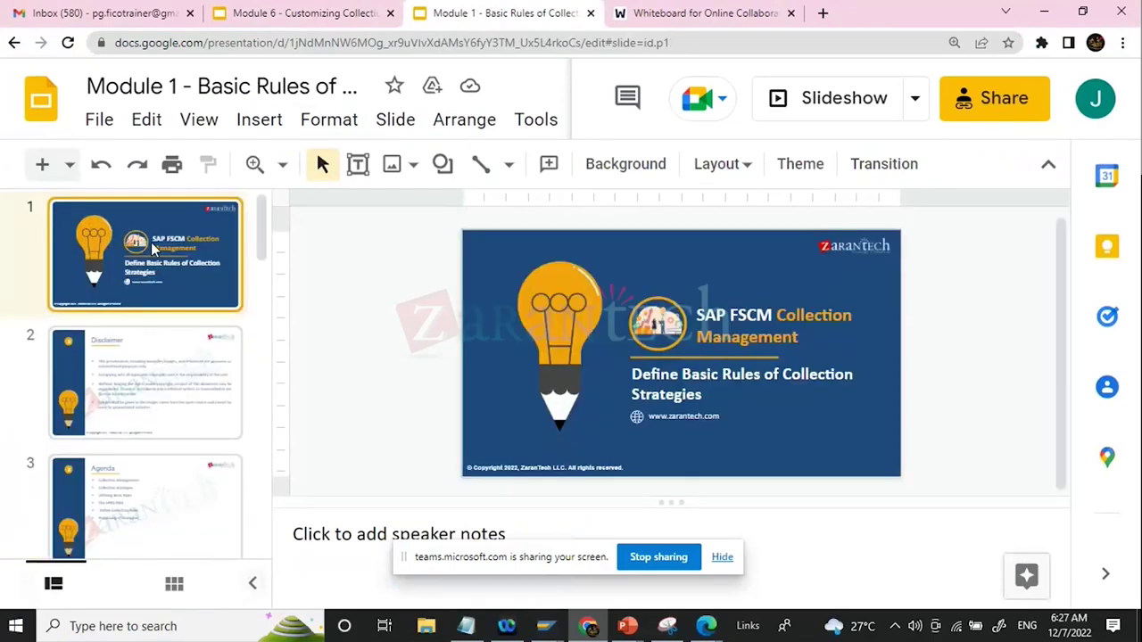
left_click(810, 113)
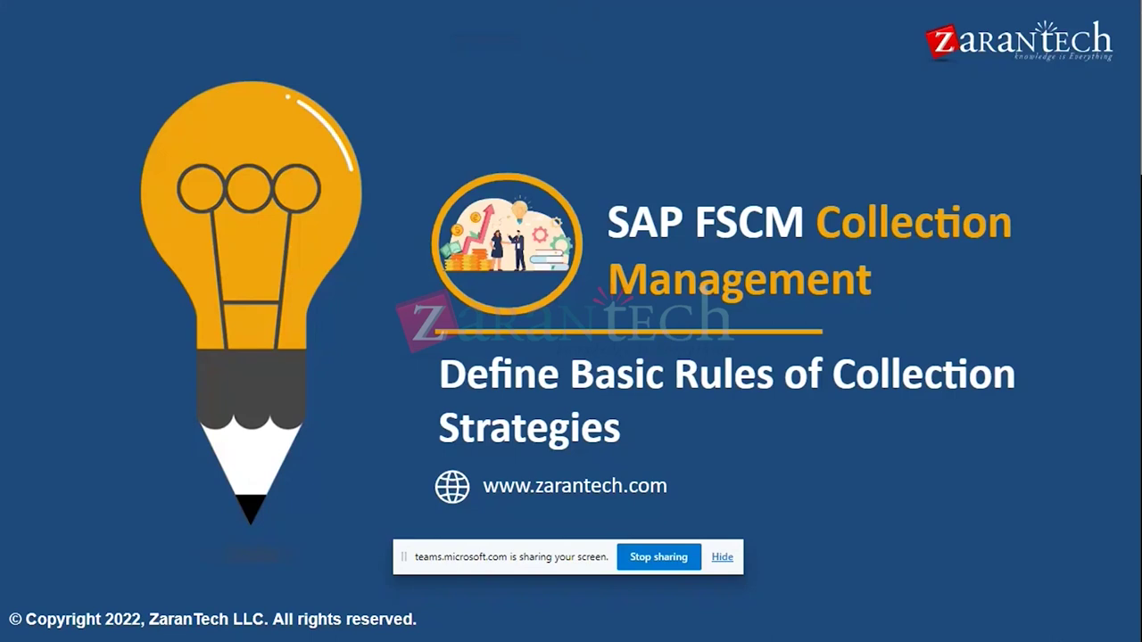
key("Escape")
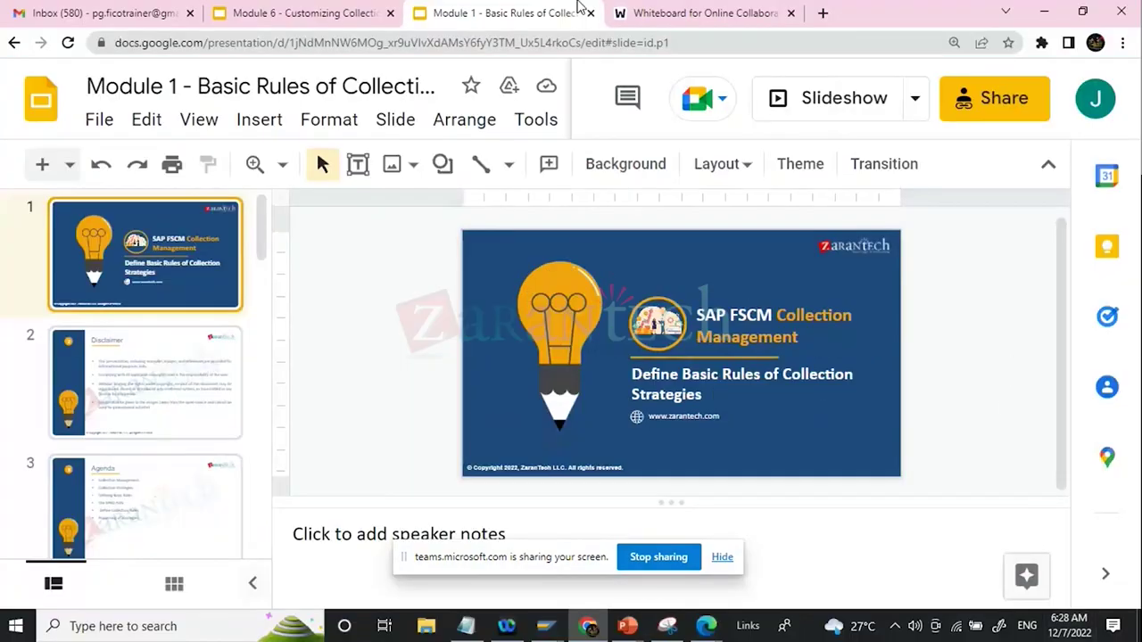
Switch to the whiteboard, choose the pen tool, and write "FI-AR" in the upper area of the empty board
left_click(638, 22)
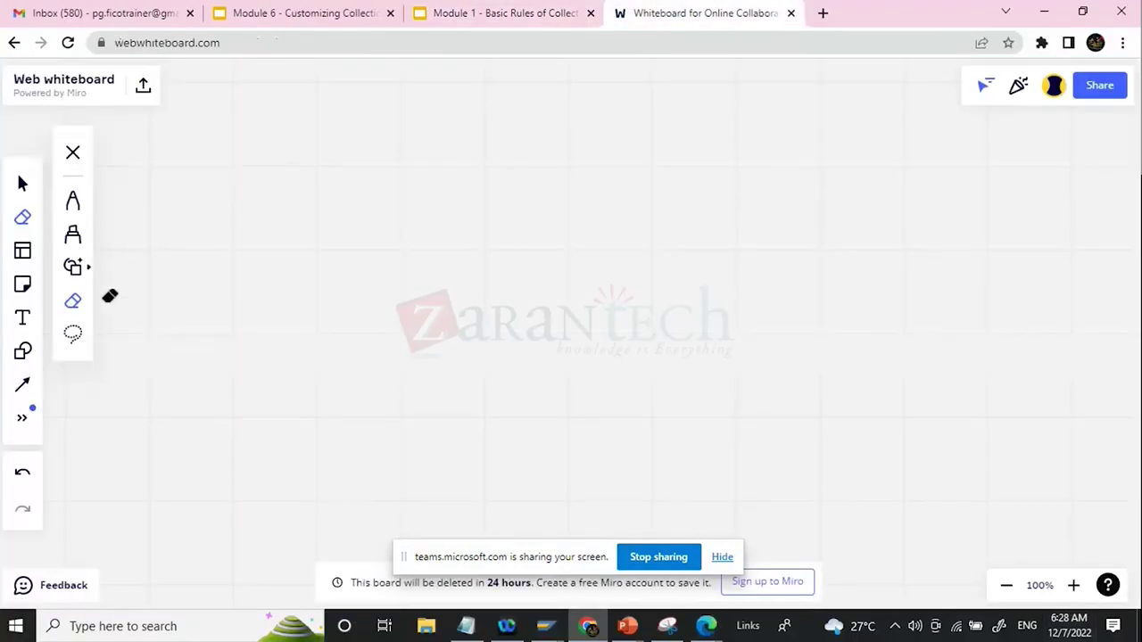
left_click(73, 210)
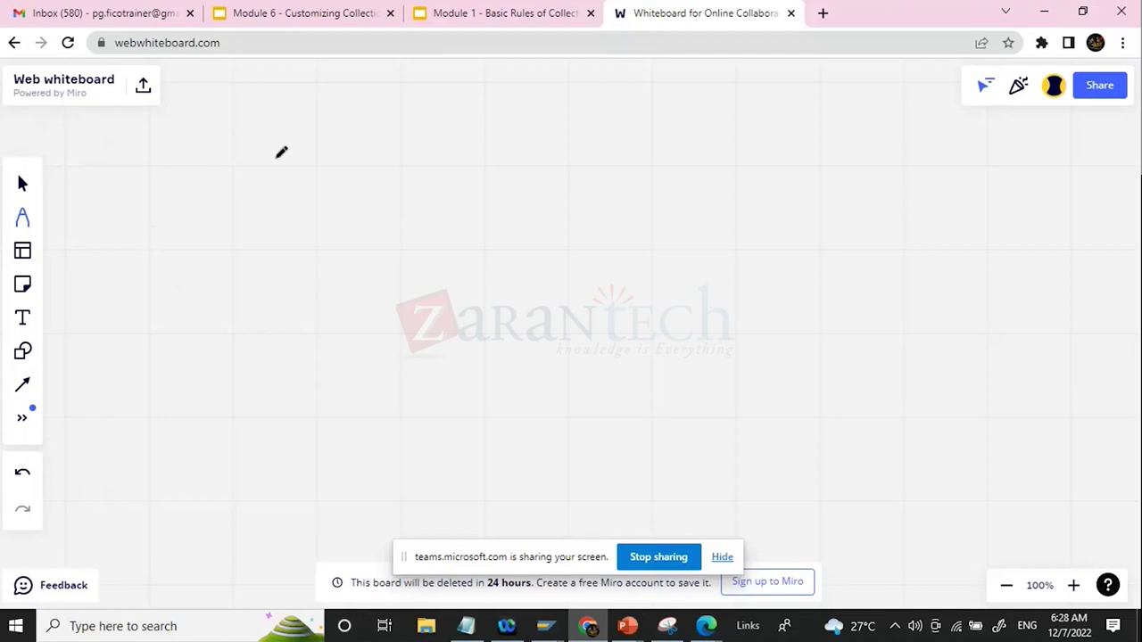
mouse_move(359, 172)
left_mouse_down()
mouse_move(354, 125)
mouse_move(366, 122)
left_mouse_up()
mouse_move(360, 148)
left_mouse_down()
mouse_move(377, 140)
mouse_move(385, 165)
left_mouse_up()
left_click_drag(396, 148, 453, 147)
left_click_drag(429, 139, 460, 146)
left_click_drag(459, 125, 477, 145)
Draw three branches from "FI-AR" and label them "Corp. Cos", "Ind. Cust" and "Govt"
left_click_drag(390, 198, 330, 268)
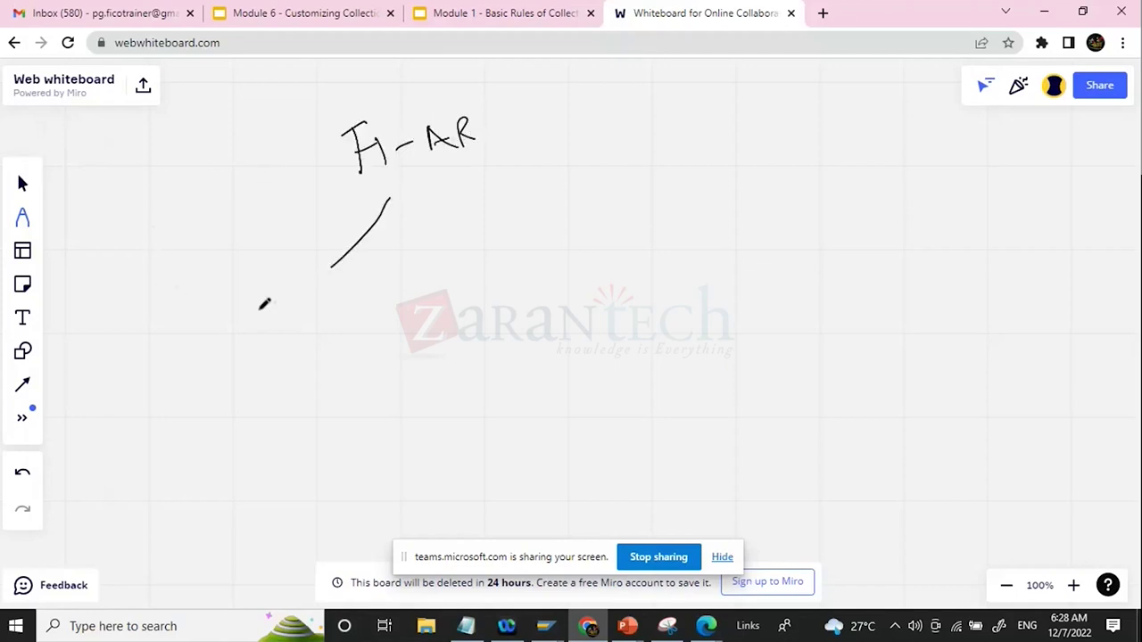
left_click_drag(422, 182, 455, 221)
left_click_drag(583, 159, 446, 174)
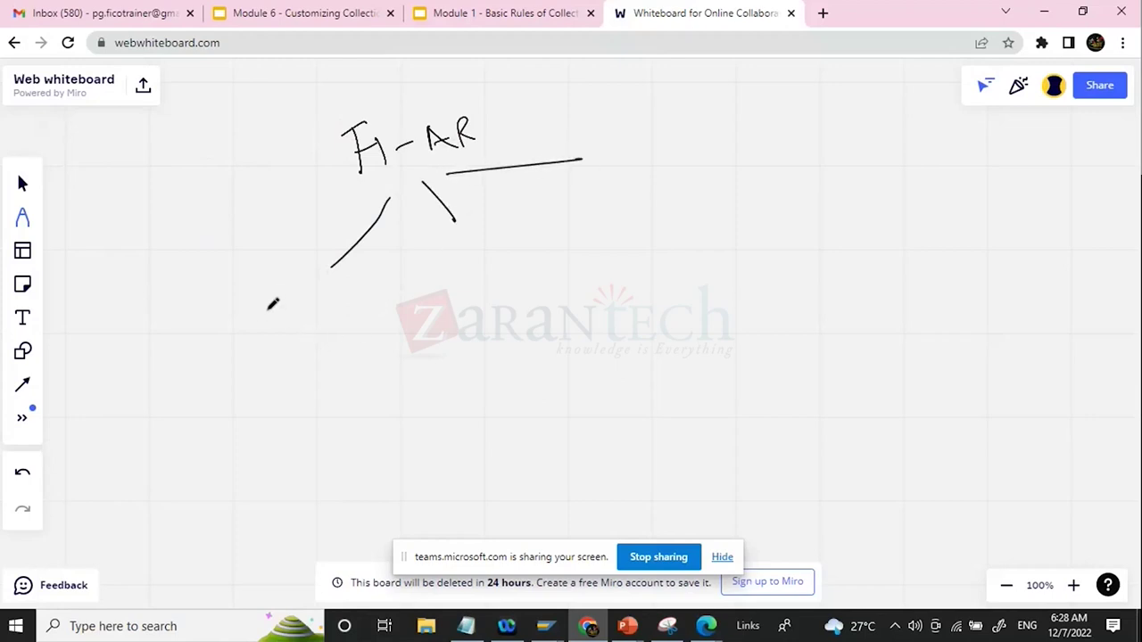
mouse_move(280, 296)
left_mouse_down()
mouse_move(282, 318)
mouse_move(298, 309)
left_mouse_up()
left_click_drag(299, 304, 318, 290)
mouse_move(323, 309)
left_mouse_down()
mouse_move(328, 283)
mouse_move(357, 280)
left_mouse_up()
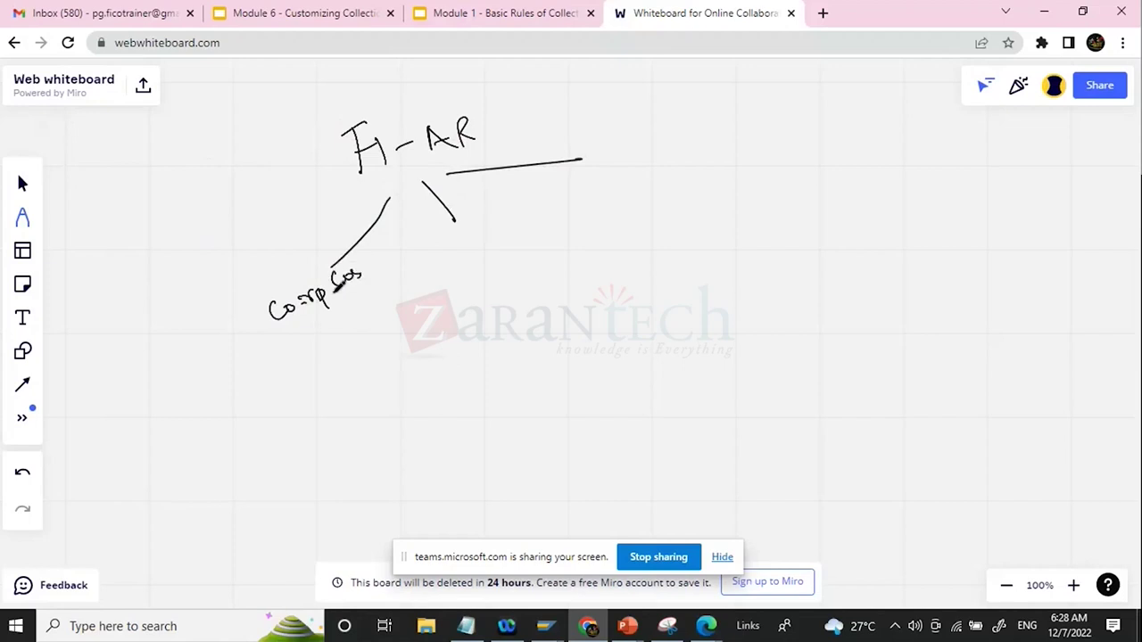
mouse_move(417, 235)
left_mouse_down()
mouse_move(412, 268)
mouse_move(444, 230)
mouse_move(461, 251)
mouse_move(500, 232)
left_mouse_up()
mouse_move(582, 170)
left_mouse_down()
mouse_move(572, 195)
mouse_move(626, 159)
mouse_move(620, 177)
left_mouse_up()
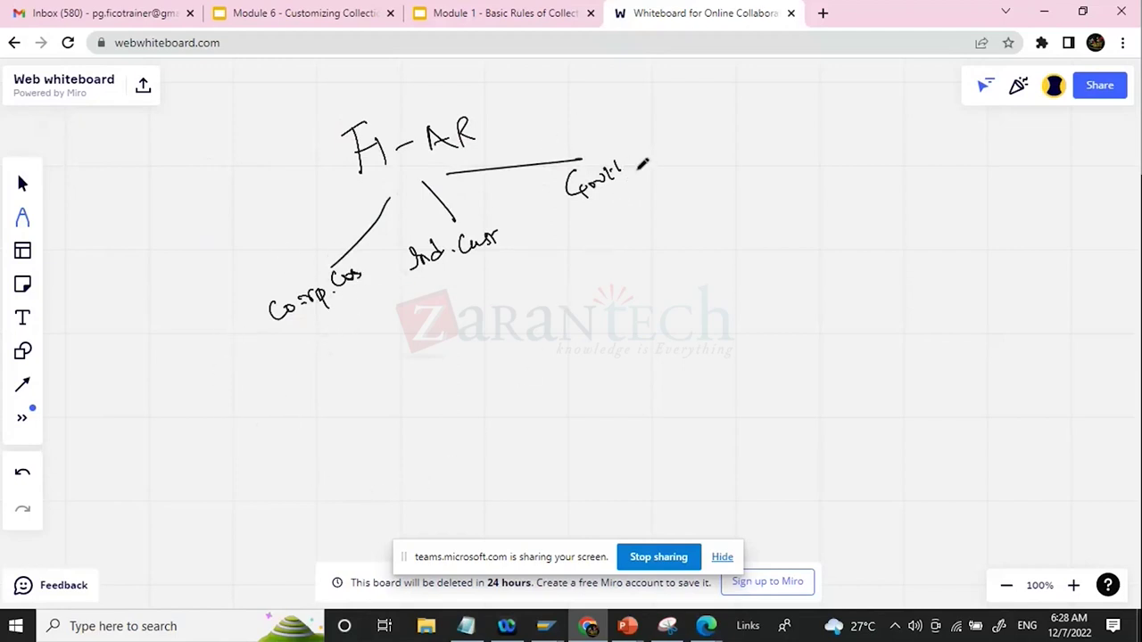
Mark each of the three customer groups with a "W" and draw curved underlines beneath "Ind. Cust" and "Corp. Cos"
left_click_drag(234, 318, 261, 305)
left_click_drag(406, 234, 425, 223)
left_click_drag(526, 178, 548, 177)
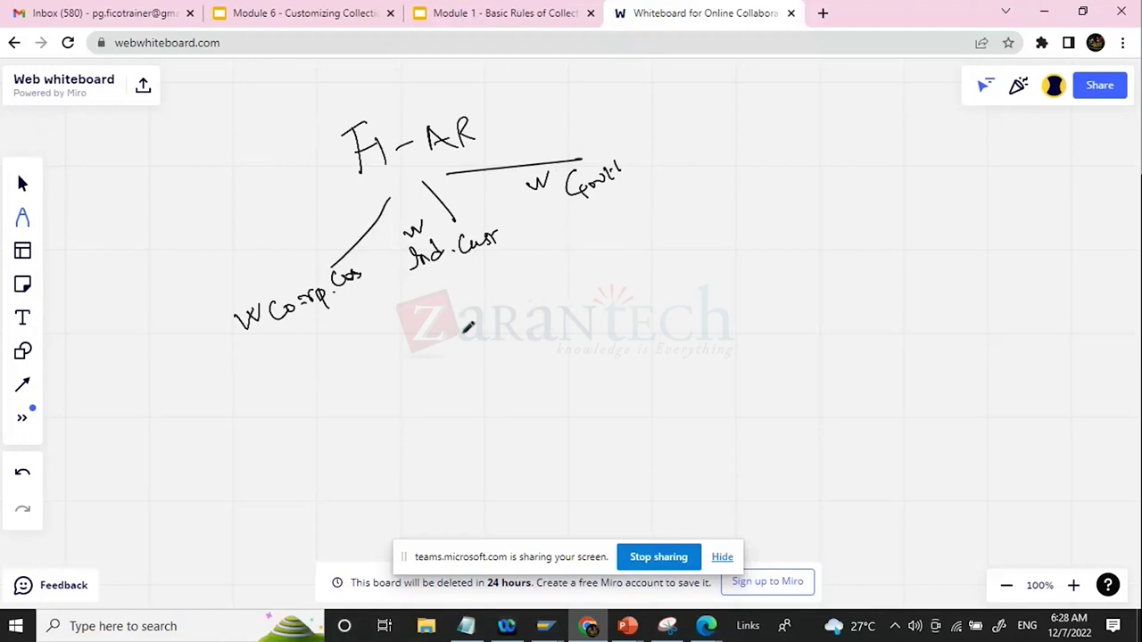
mouse_move(409, 282)
left_mouse_down()
mouse_move(434, 280)
mouse_move(511, 219)
left_mouse_up()
mouse_move(290, 362)
left_mouse_down()
mouse_move(349, 326)
mouse_move(376, 283)
left_mouse_up()
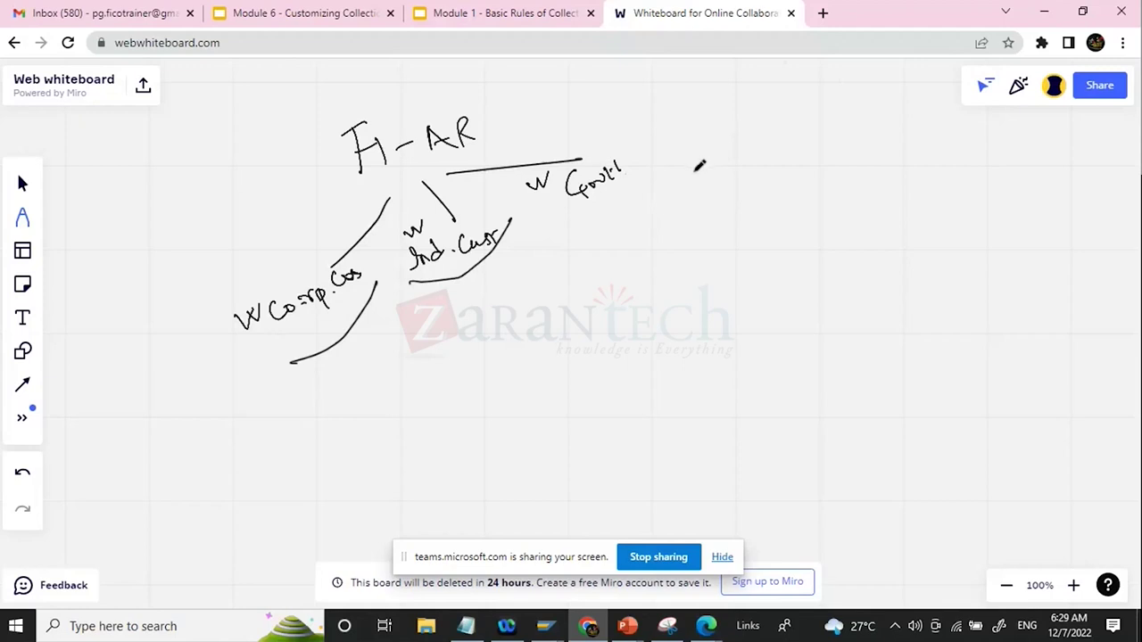
Write "Direct" with "Distributor" below it to the right of the FI-AR sketch, underlining the end of "Distributor"
left_click_drag(682, 186, 686, 214)
mouse_move(701, 194)
left_mouse_down()
mouse_move(702, 211)
mouse_move(757, 173)
left_mouse_up()
mouse_move(688, 244)
left_mouse_down()
mouse_move(693, 259)
mouse_move(710, 237)
mouse_move(775, 223)
mouse_move(801, 200)
left_mouse_up()
left_click_drag(803, 226, 789, 234)
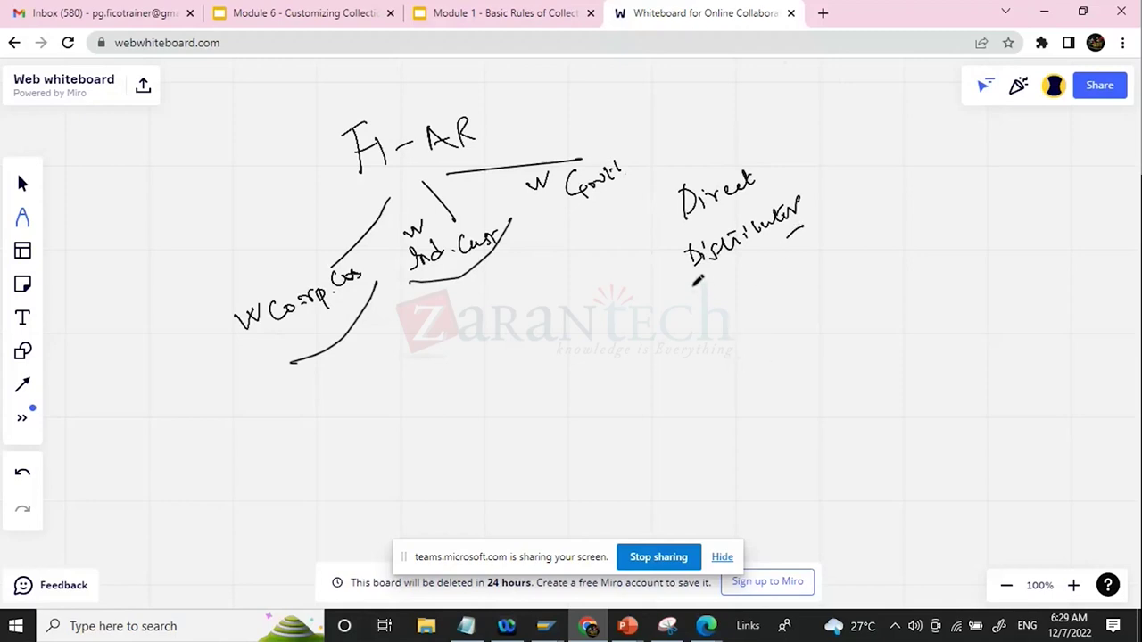
Add a vertical separator and a partly underlined "Reseller" beside "Distributor", and double-underline "Direct"
mouse_move(821, 177)
left_mouse_down()
mouse_move(824, 259)
mouse_move(850, 207)
left_mouse_up()
mouse_move(864, 195)
left_mouse_down()
mouse_move(914, 174)
mouse_move(928, 181)
left_mouse_up()
left_click_drag(900, 210, 919, 200)
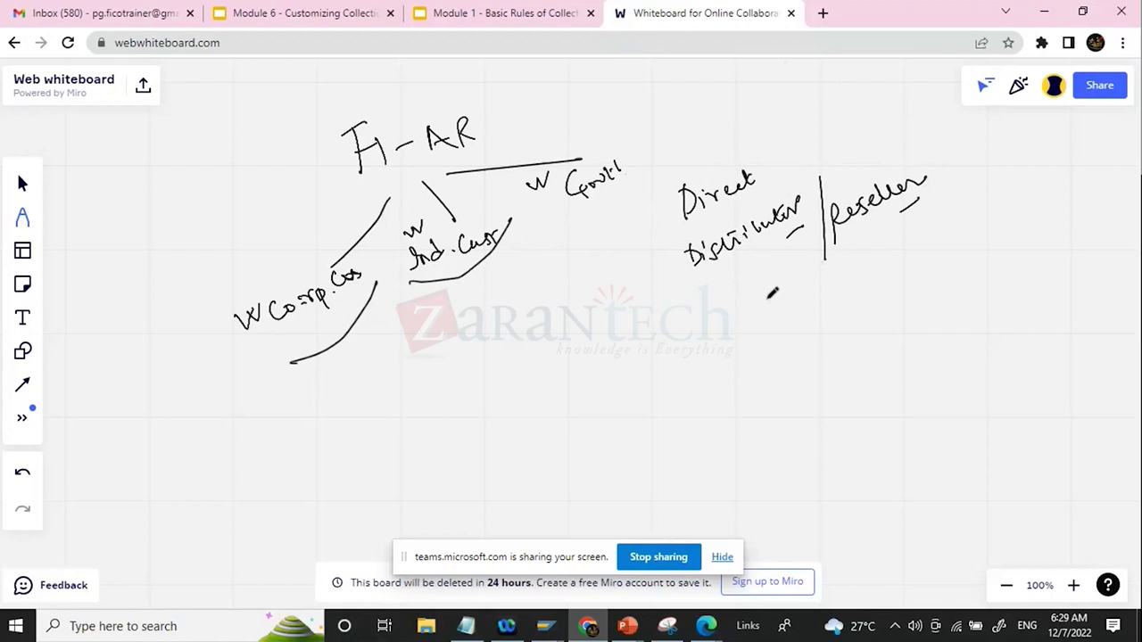
left_click_drag(669, 243, 777, 175)
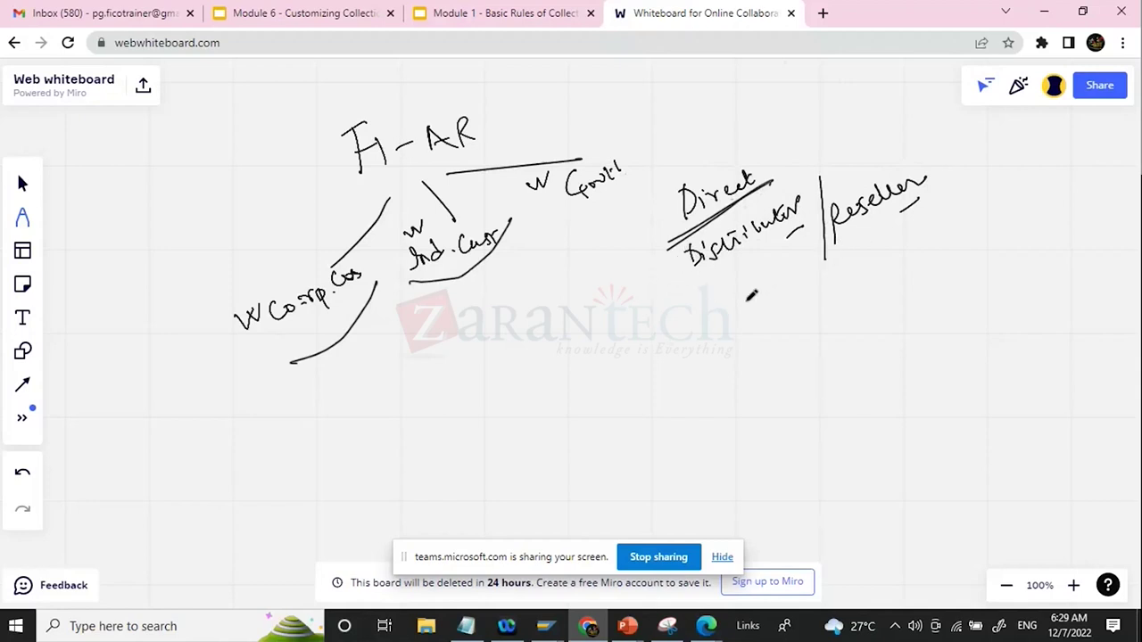
Draw a slanted box around "Distributor" and "Reseller", and circle "Direct" above it
mouse_move(711, 324)
left_mouse_down()
mouse_move(921, 184)
mouse_move(938, 159)
mouse_move(903, 127)
left_mouse_up()
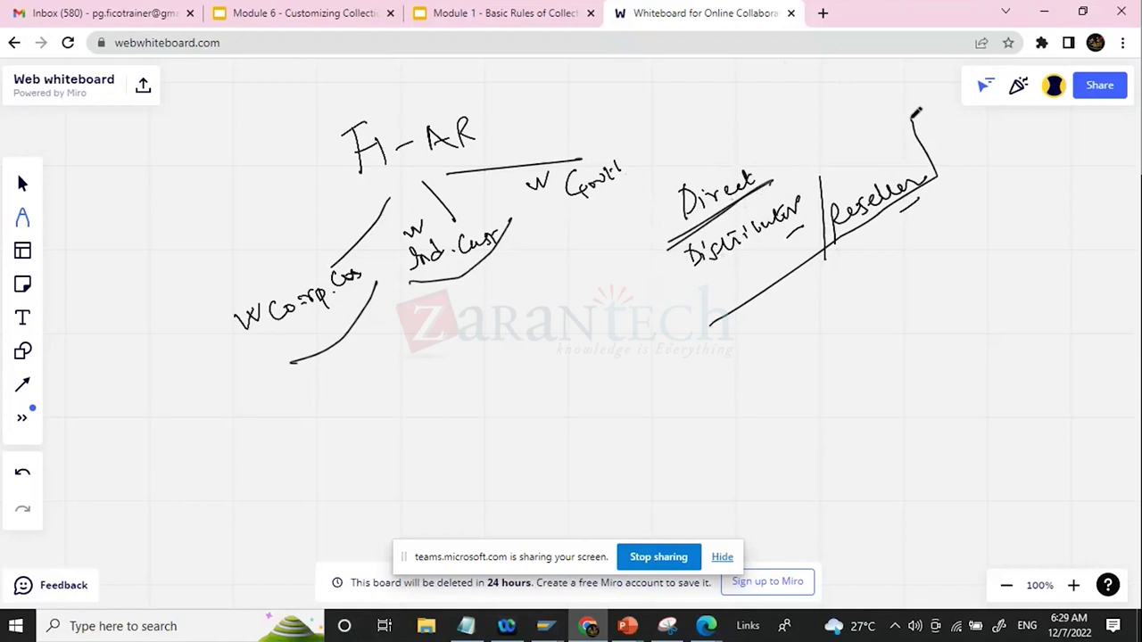
mouse_move(654, 260)
left_mouse_down()
mouse_move(698, 339)
mouse_move(794, 161)
mouse_move(888, 95)
mouse_move(908, 118)
left_mouse_up()
mouse_move(658, 269)
left_mouse_down()
mouse_move(710, 339)
mouse_move(722, 323)
left_mouse_up()
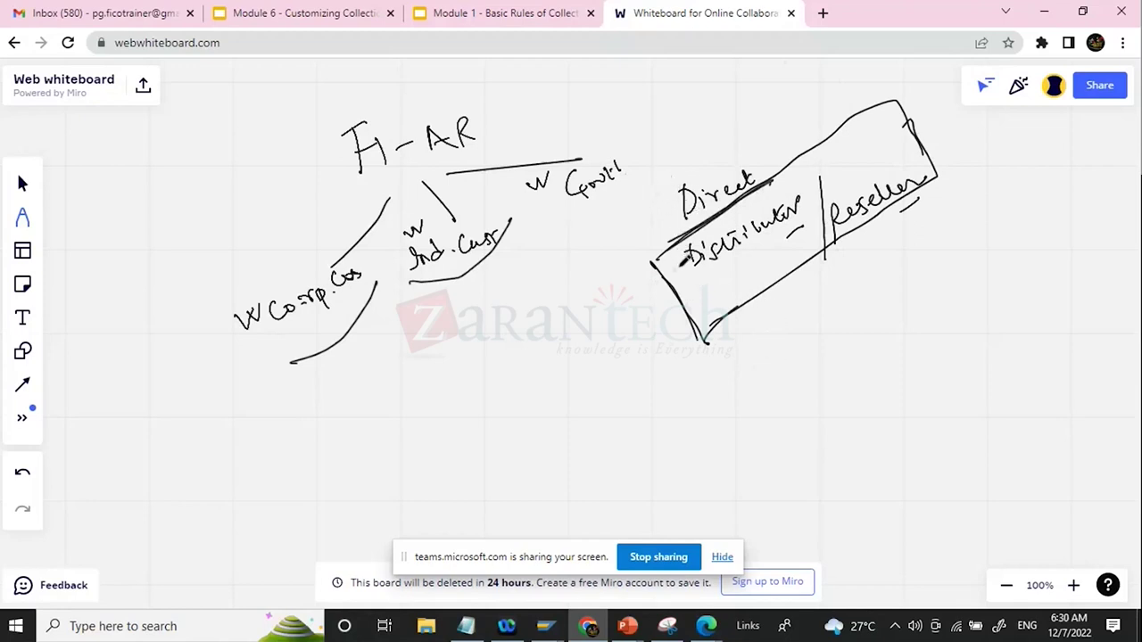
mouse_move(665, 175)
left_mouse_down()
mouse_move(745, 211)
mouse_move(785, 154)
mouse_move(691, 151)
mouse_move(661, 213)
left_mouse_up()
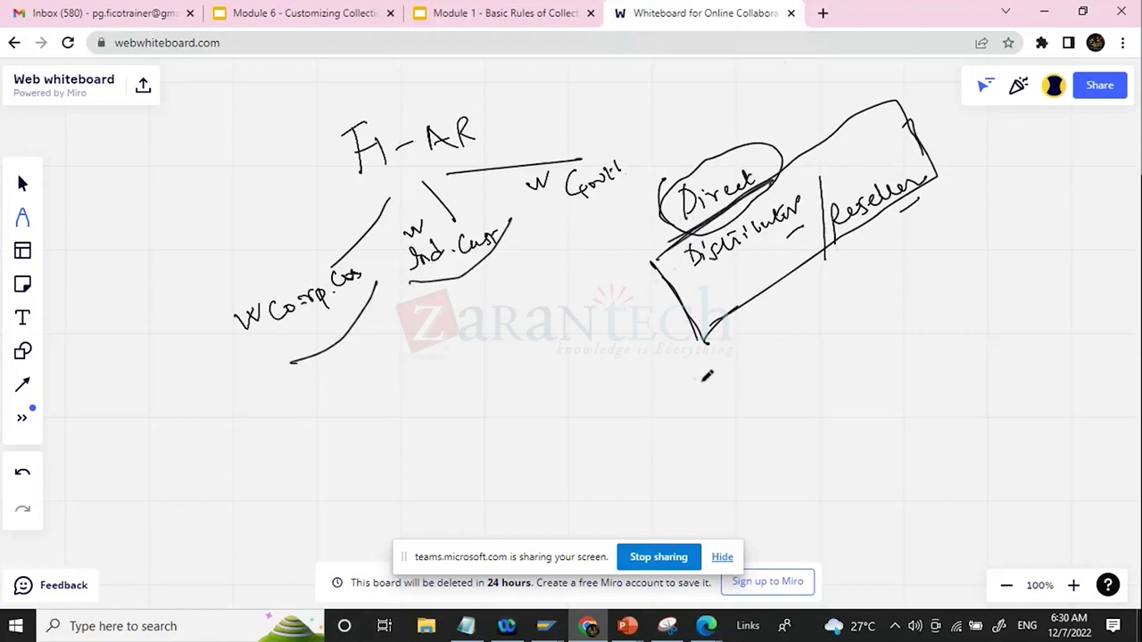
Write "COLM" below the box with an arrow to "Items are overdue", and connect a "30 d" note to the box
mouse_move(669, 385)
left_mouse_down()
mouse_move(668, 407)
mouse_move(783, 339)
left_mouse_up()
left_click_drag(771, 334, 782, 351)
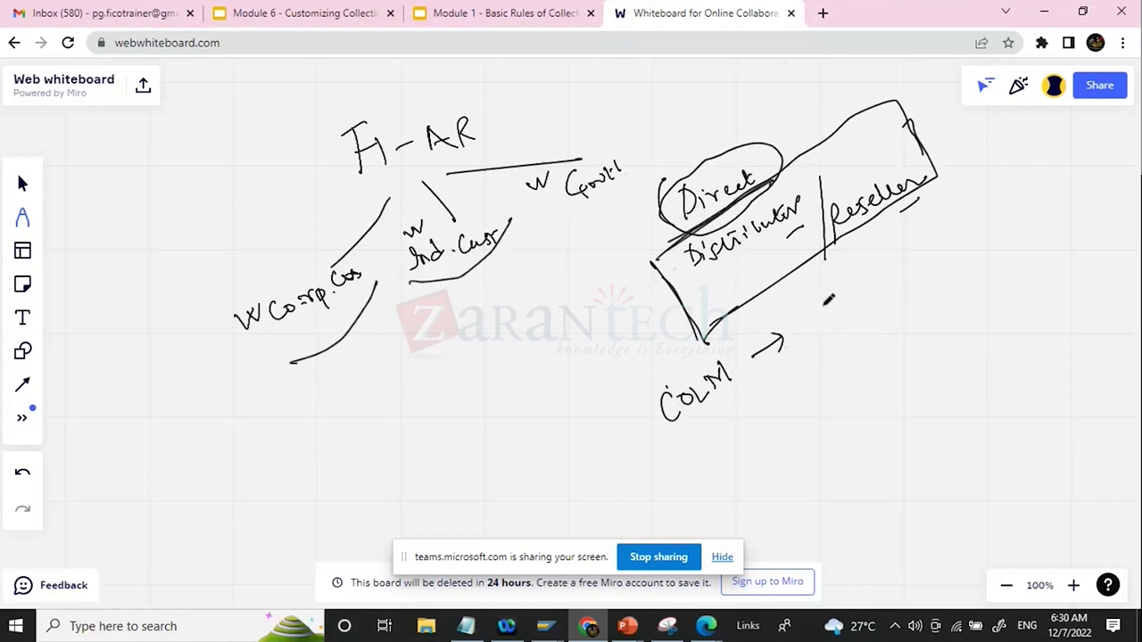
mouse_move(808, 312)
left_mouse_down()
mouse_move(807, 327)
mouse_move(830, 321)
mouse_move(884, 262)
mouse_move(992, 200)
left_mouse_up()
left_click_drag(987, 224, 971, 236)
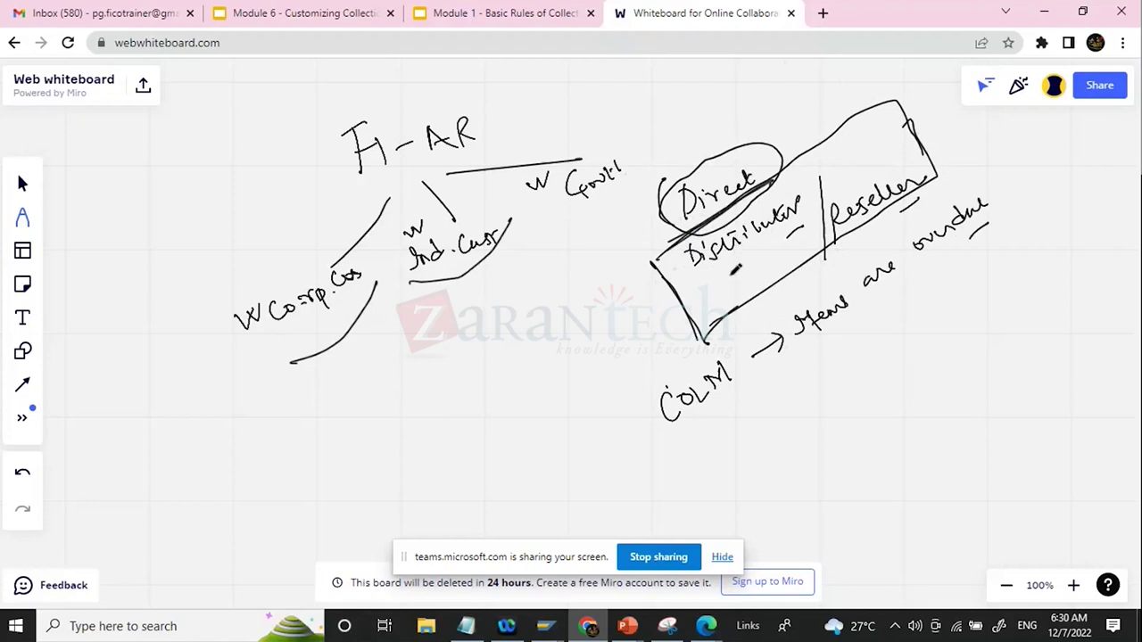
mouse_move(930, 164)
left_mouse_down()
mouse_move(959, 157)
mouse_move(974, 168)
mouse_move(1022, 148)
left_mouse_up()
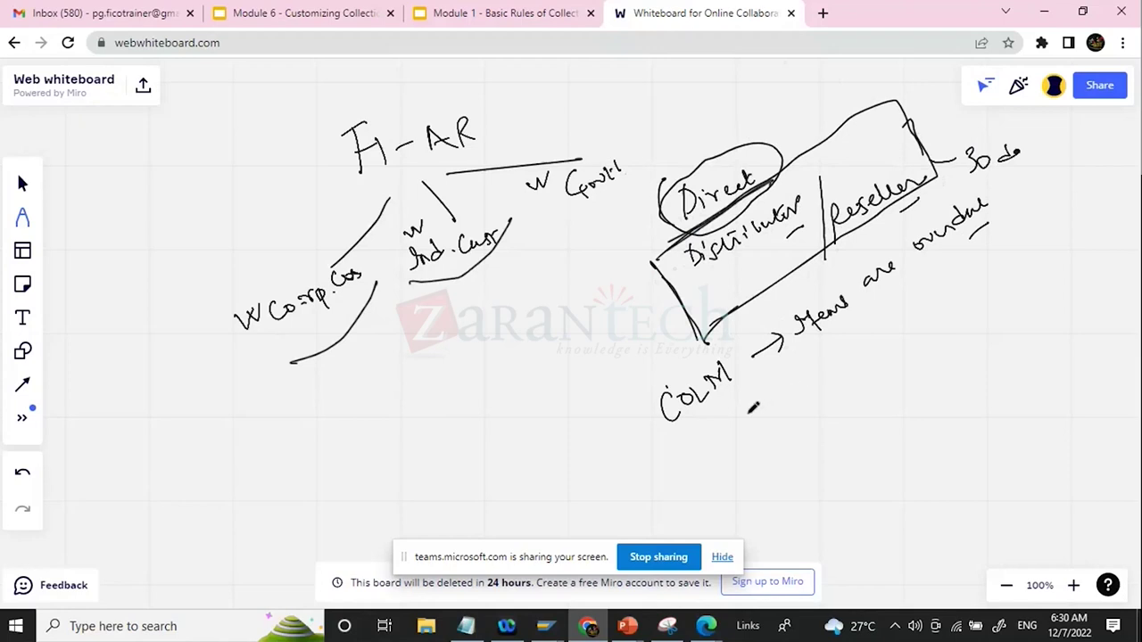
Add a second "COLM" arrow to a "1000 USD" condition with "(Open Item)" beside it, and double-underline both conditions
mouse_move(738, 376)
left_mouse_down()
mouse_move(750, 406)
mouse_move(760, 386)
left_mouse_up()
mouse_move(752, 407)
left_mouse_down()
mouse_move(813, 363)
mouse_move(810, 397)
left_mouse_up()
mouse_move(831, 346)
left_mouse_down()
mouse_move(828, 368)
mouse_move(870, 322)
mouse_move(919, 301)
left_mouse_up()
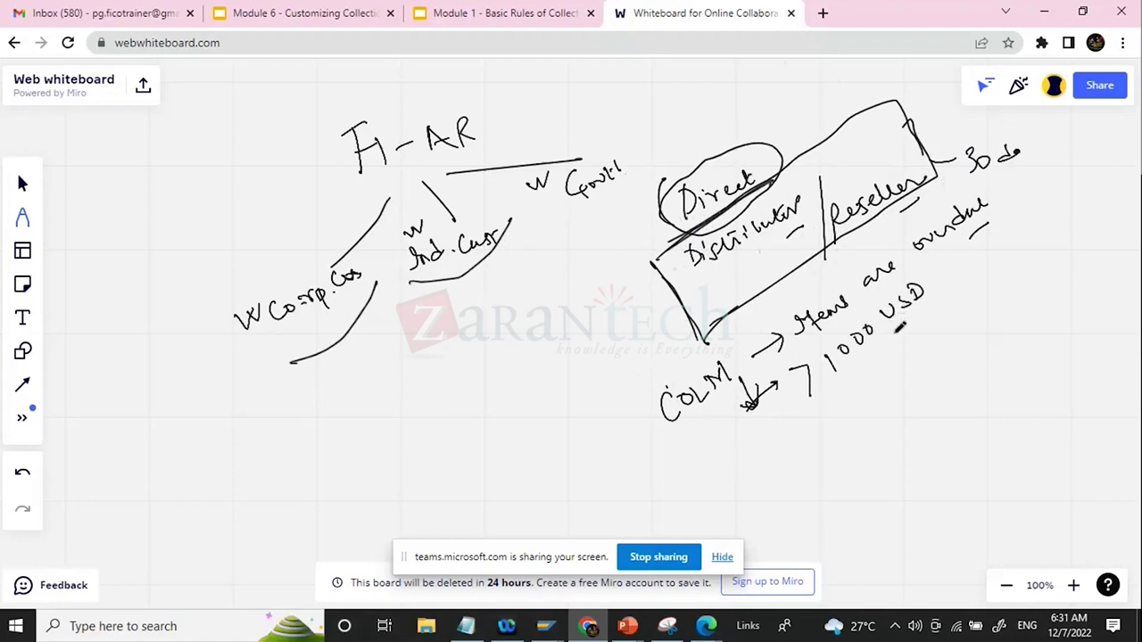
left_click_drag(849, 374, 910, 316)
mouse_move(946, 259)
left_mouse_down()
mouse_move(939, 288)
mouse_move(969, 258)
mouse_move(979, 268)
mouse_move(1006, 226)
mouse_move(1034, 223)
mouse_move(1026, 236)
left_mouse_up()
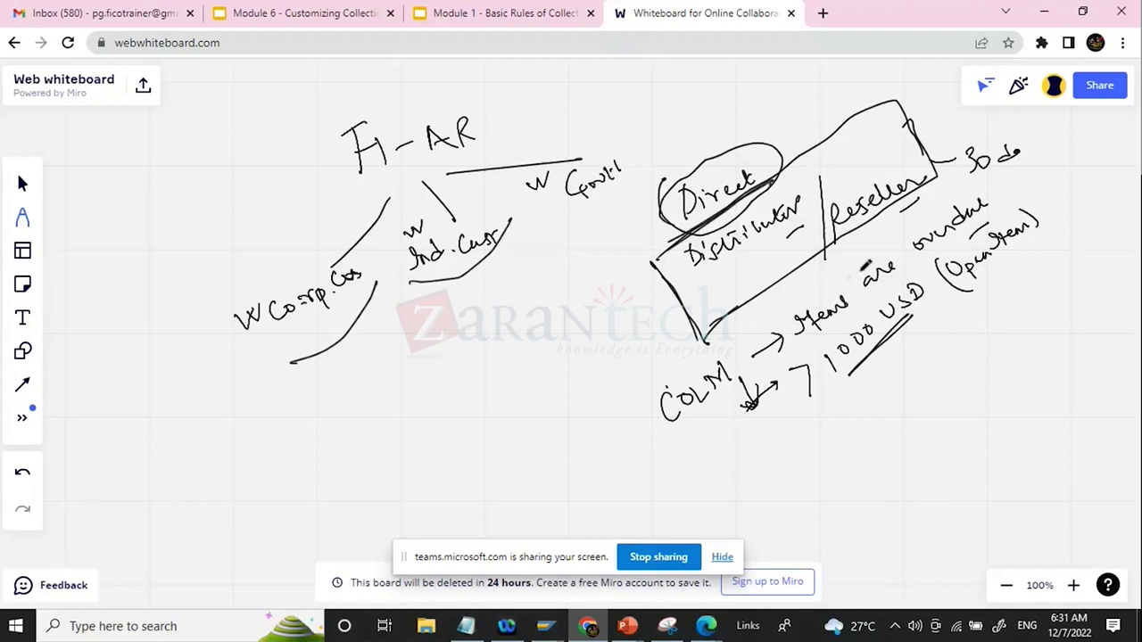
left_click_drag(815, 346, 991, 211)
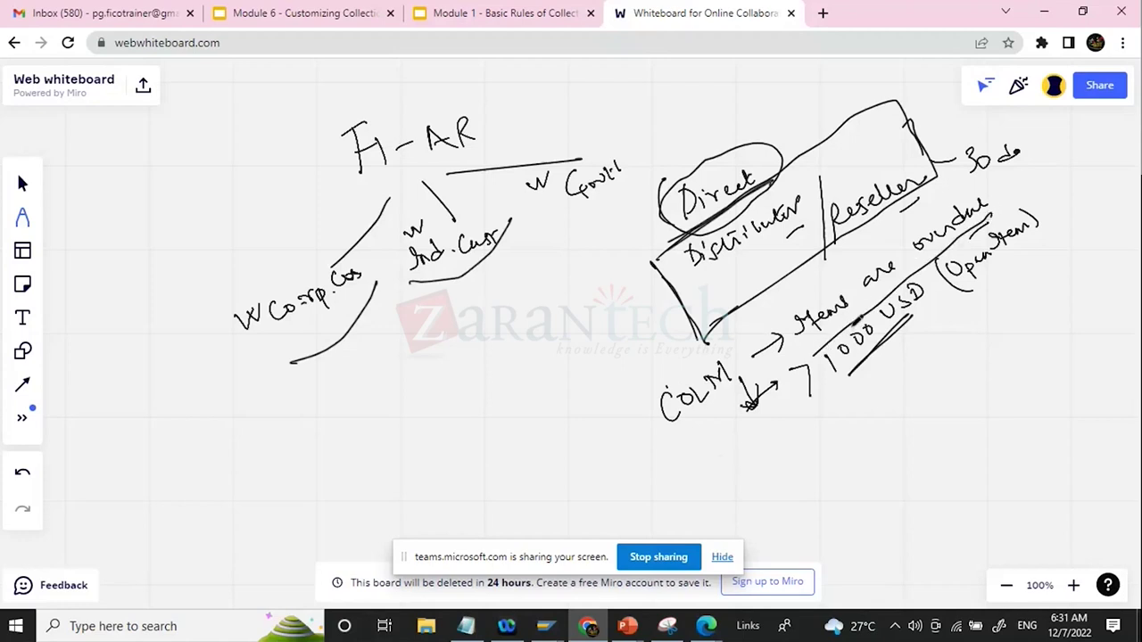
left_click_drag(810, 355, 1001, 206)
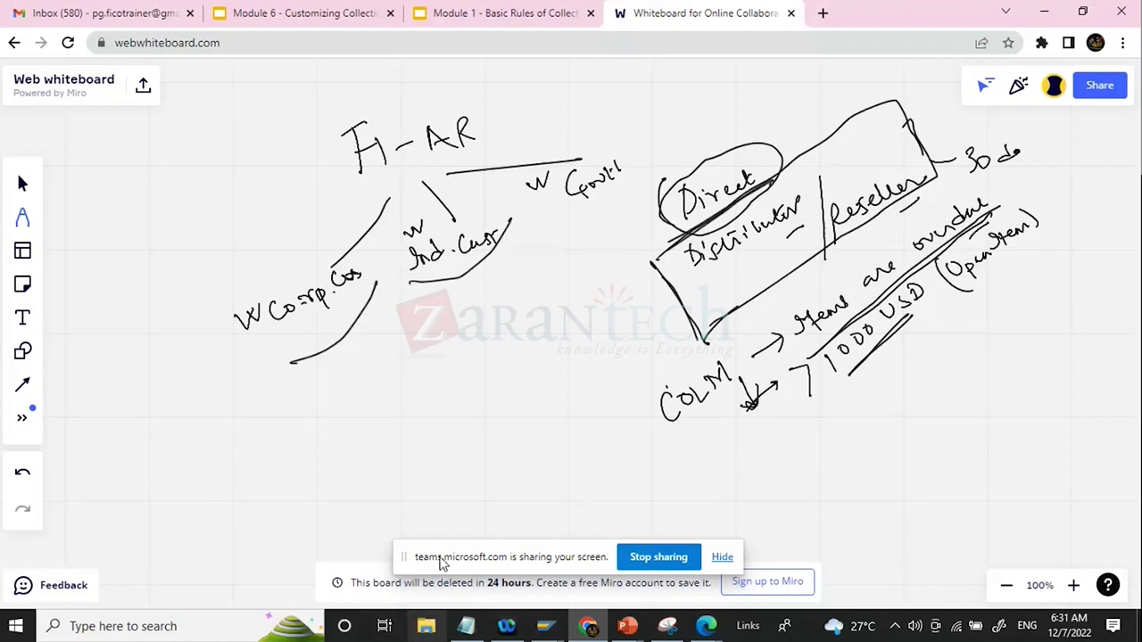
Draw a curved line under "COLM" ending in an arrow, and write "Credit Score" beside it with an arrow and two slanted strokes
left_click_drag(619, 397, 733, 440)
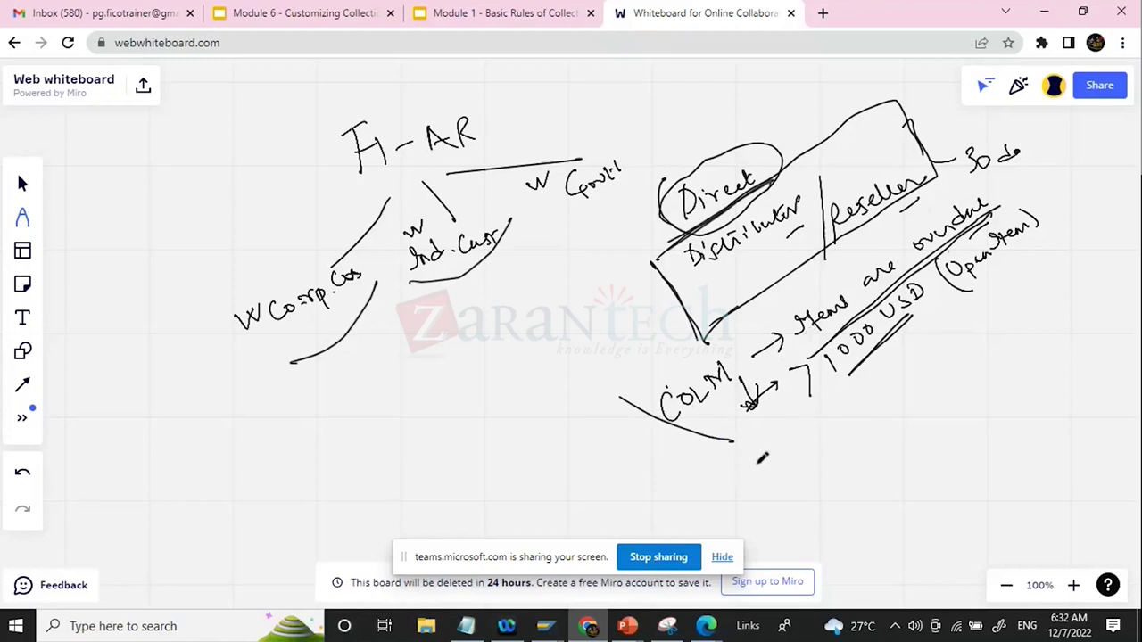
left_click_drag(756, 460, 771, 471)
left_click_drag(732, 438, 785, 448)
left_click_drag(787, 448, 832, 411)
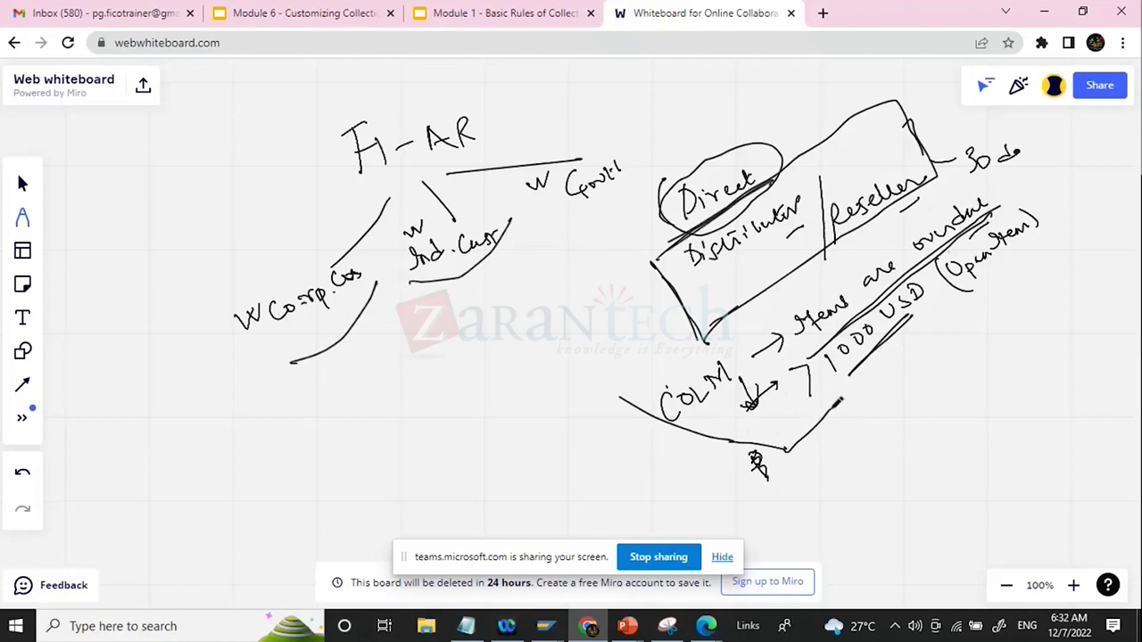
mouse_move(814, 437)
left_mouse_down()
mouse_move(837, 451)
mouse_move(870, 409)
mouse_move(881, 415)
mouse_move(983, 346)
left_mouse_up()
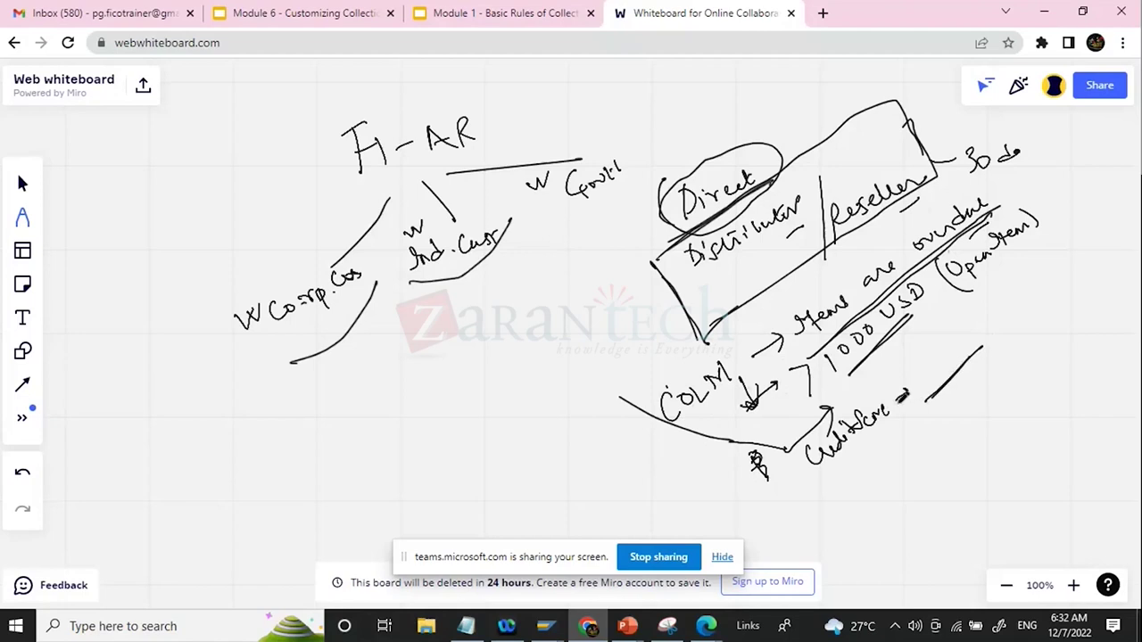
left_click_drag(880, 395, 963, 323)
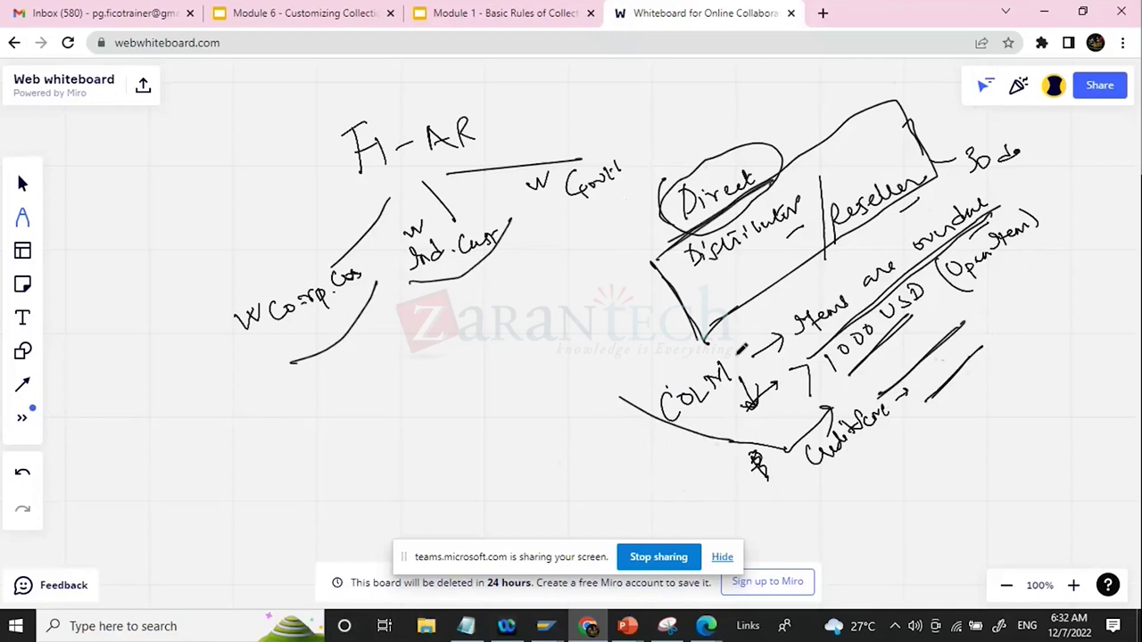
left_click(478, 24)
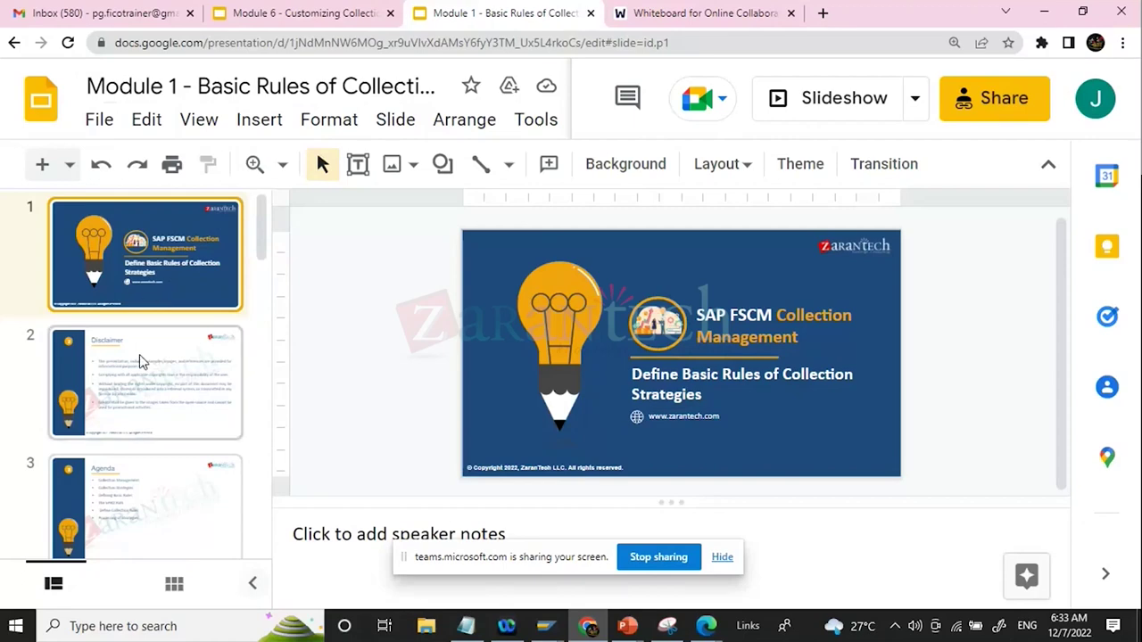
key("alt+Tab")
key("alt+Tab")
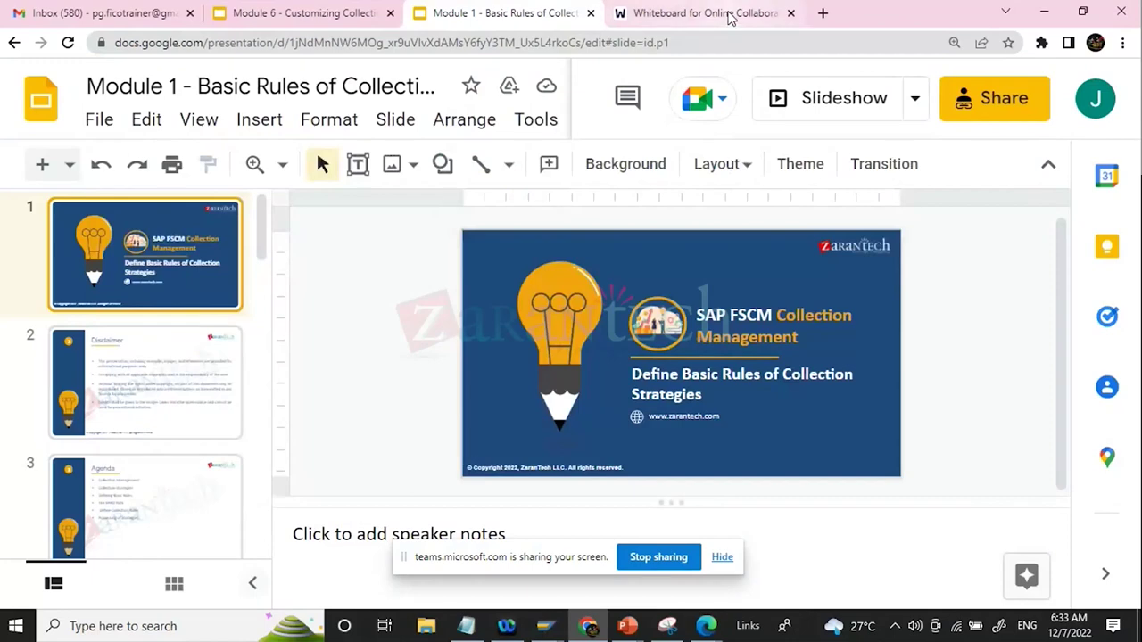
left_click(705, 12)
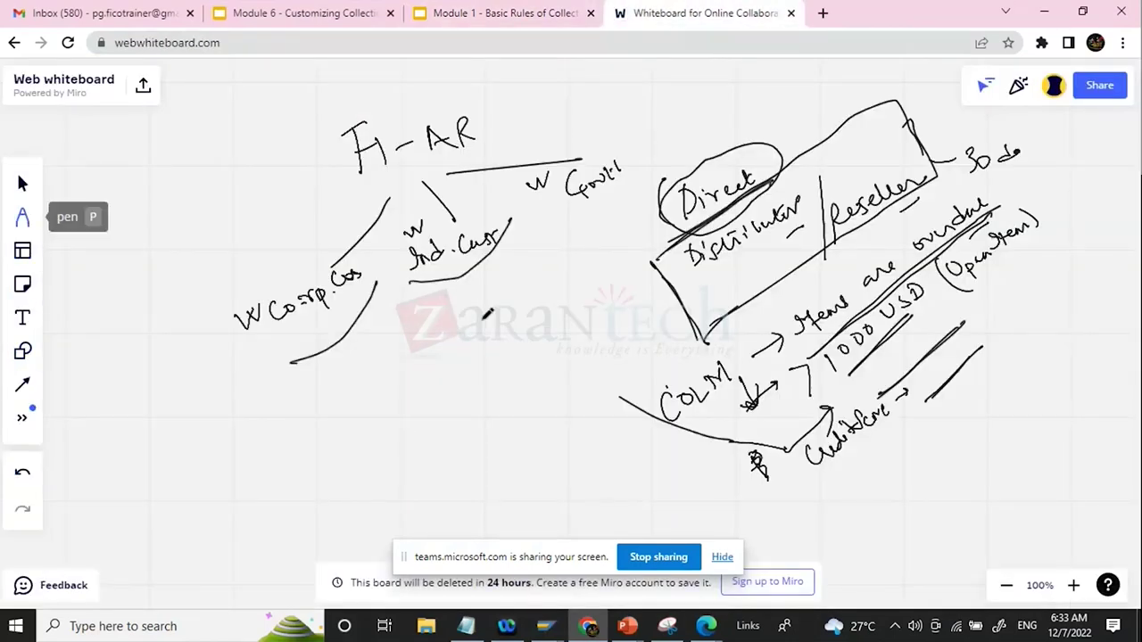
Write "Basic Rules" in the empty area below the existing sketches and draw three branch lines from it
scroll(494, 186, "down", 5)
scroll(419, 75, "up", 1)
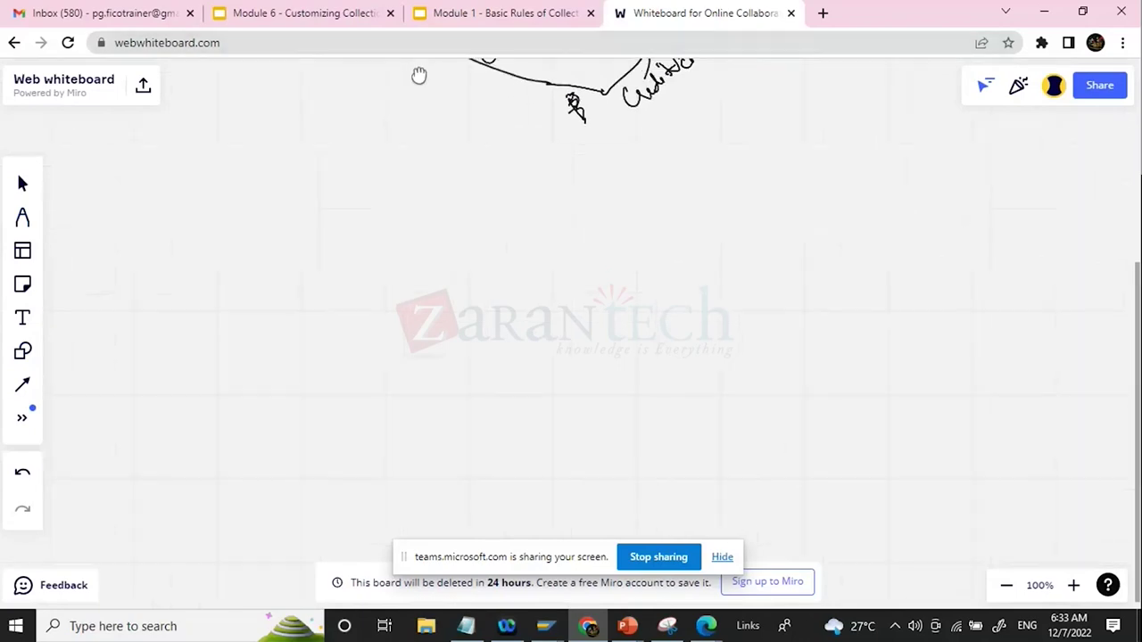
left_click_drag(419, 75, 550, 96)
scroll(550, 97, "down", 2)
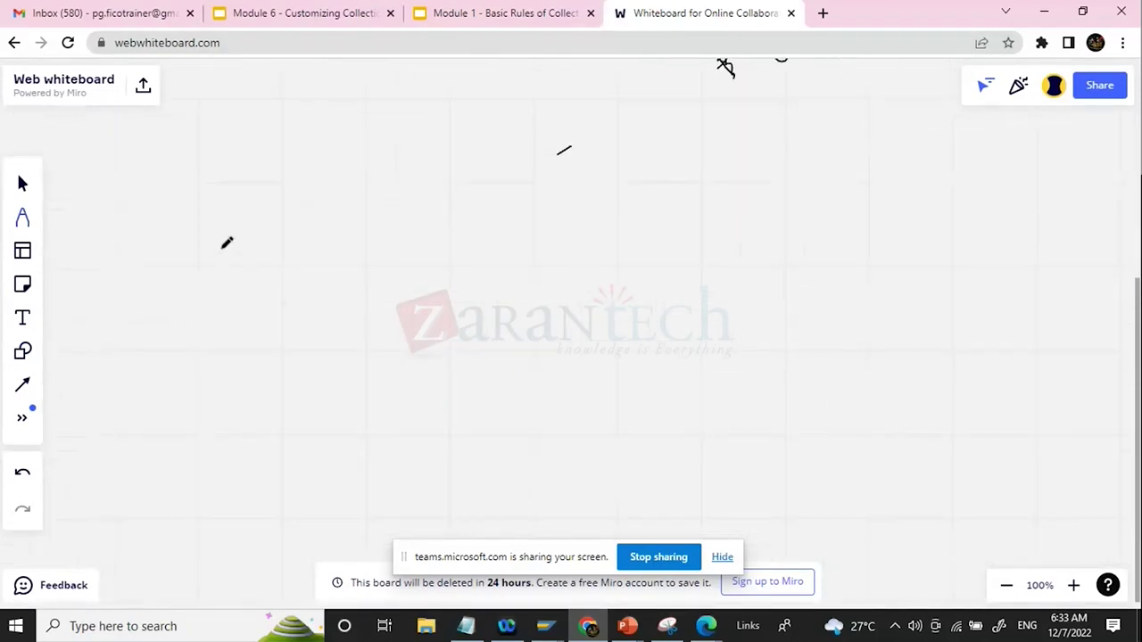
left_click_drag(139, 392, 195, 352)
mouse_move(184, 412)
left_mouse_down()
mouse_move(198, 428)
mouse_move(226, 384)
mouse_move(265, 266)
left_mouse_up()
left_click_drag(246, 374, 310, 355)
left_click_drag(251, 418, 394, 416)
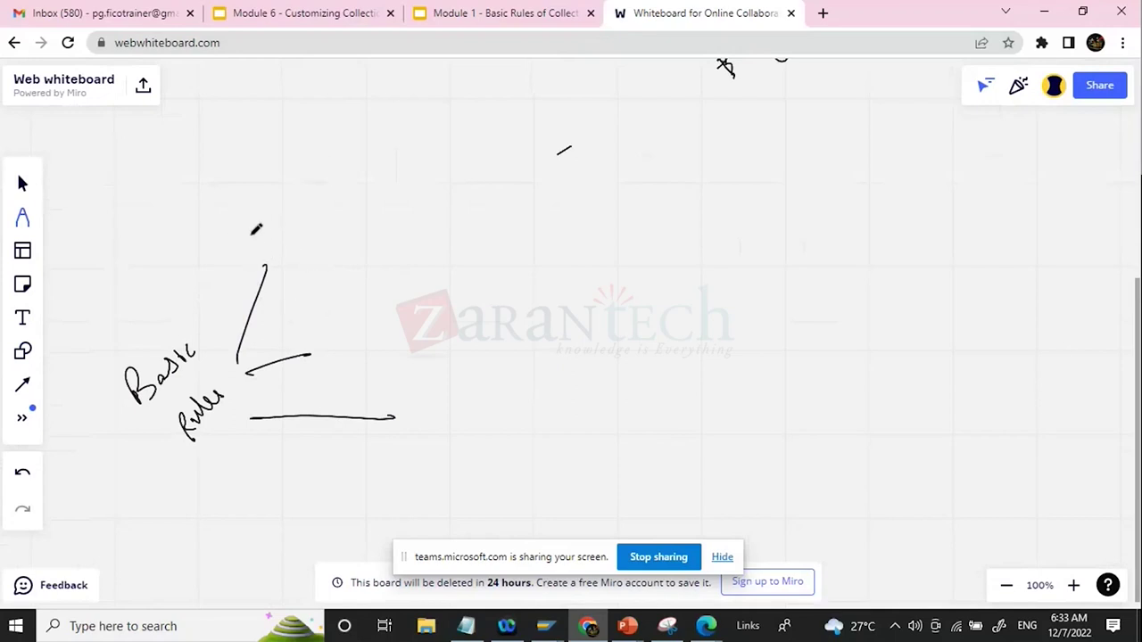
Draw a large curly brace enclosing the "Basic Rules" branches and label it "Collection Rules"
mouse_move(248, 217)
left_mouse_down()
mouse_move(357, 280)
mouse_move(448, 416)
left_mouse_up()
mouse_move(341, 243)
left_mouse_down()
mouse_move(357, 255)
mouse_move(396, 210)
mouse_move(430, 198)
left_mouse_up()
left_click_drag(389, 284, 435, 243)
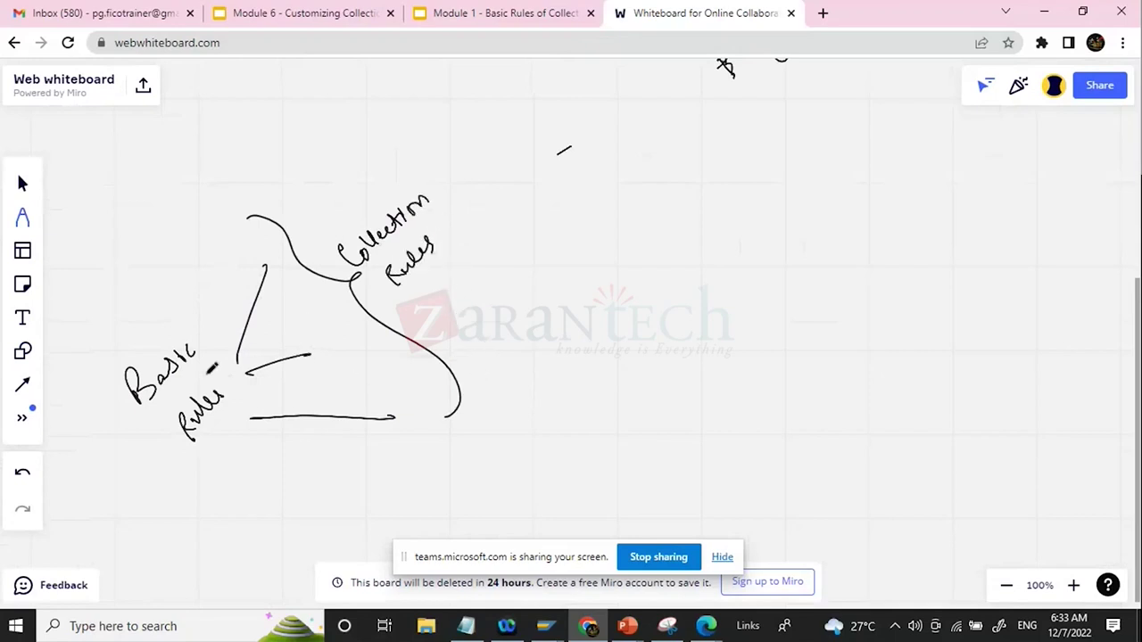
Label the three branches "AMT DUE", "30/20" and "Promise to pay", then circle "Basic Rules" and double-underline "Collection Rules"
mouse_move(195, 312)
left_mouse_down()
mouse_move(234, 278)
mouse_move(234, 332)
mouse_move(216, 337)
mouse_move(239, 301)
left_mouse_up()
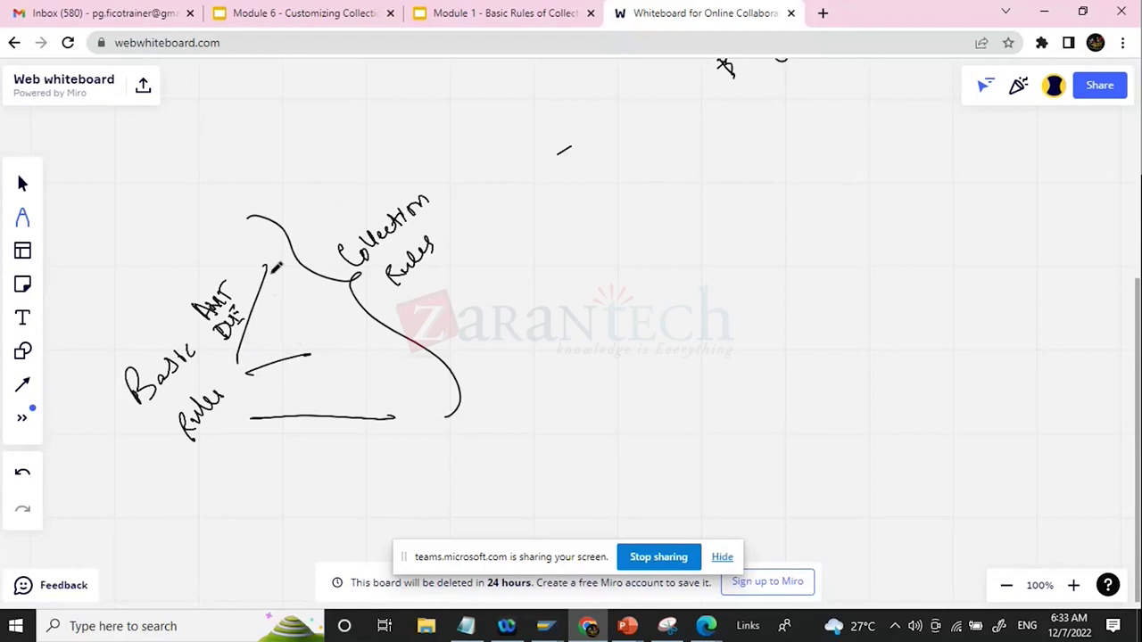
left_click_drag(253, 277, 276, 275)
mouse_move(259, 359)
left_mouse_down()
mouse_move(300, 333)
mouse_move(288, 356)
mouse_move(283, 345)
mouse_move(330, 319)
mouse_move(338, 335)
left_mouse_up()
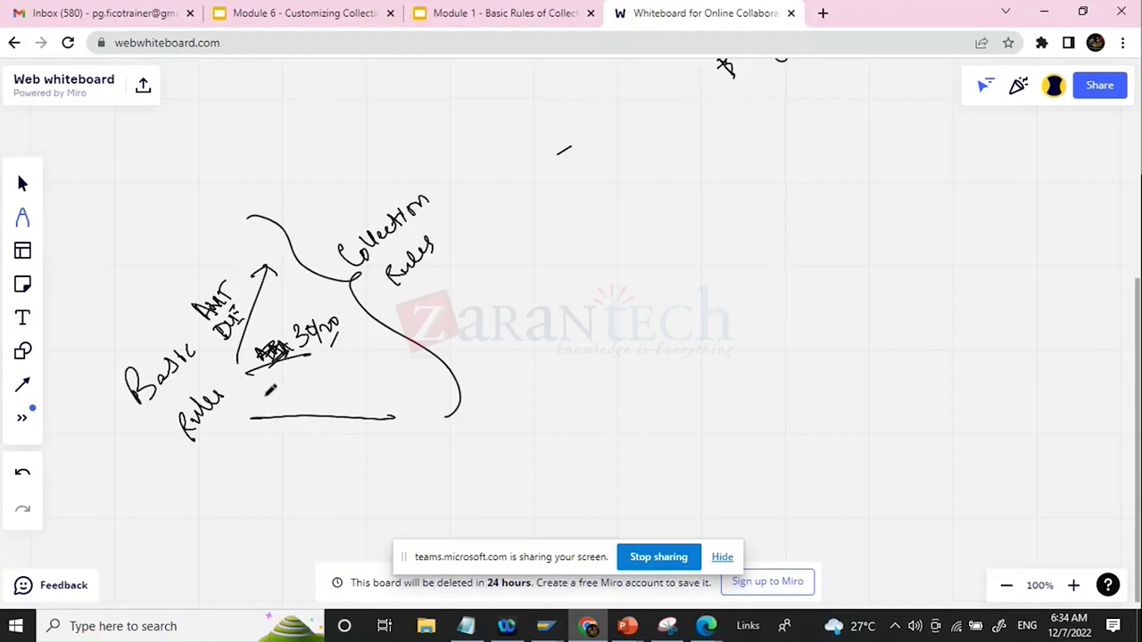
mouse_move(272, 403)
left_mouse_down()
mouse_move(307, 399)
mouse_move(335, 378)
mouse_move(339, 401)
mouse_move(353, 394)
mouse_move(345, 417)
left_mouse_up()
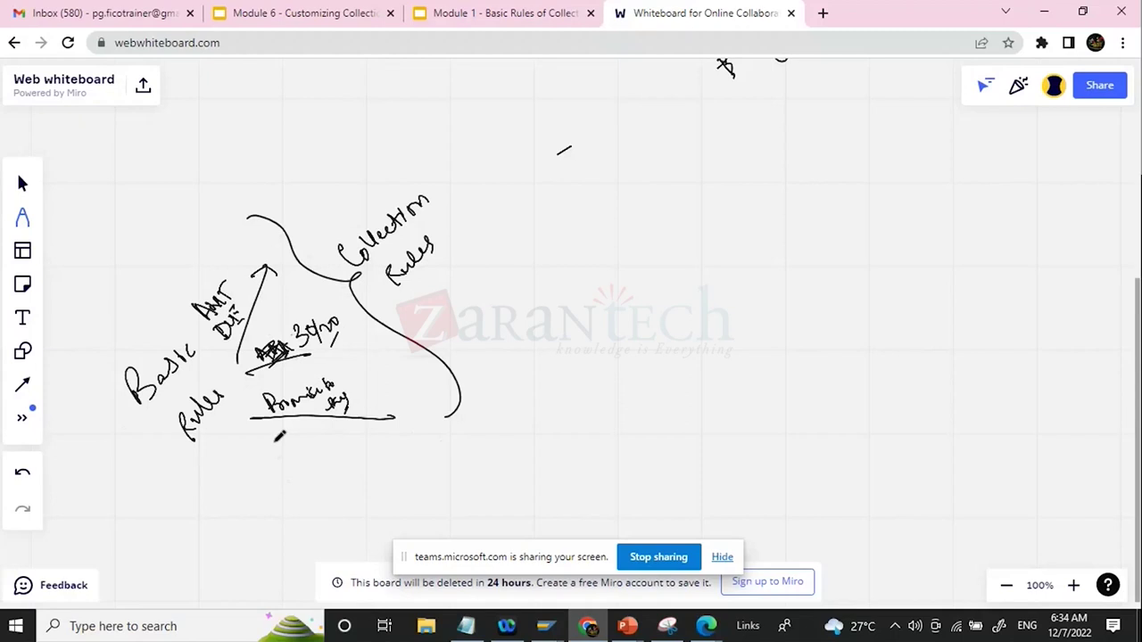
mouse_move(234, 380)
left_mouse_down()
mouse_move(127, 364)
mouse_move(189, 435)
mouse_move(249, 403)
left_mouse_up()
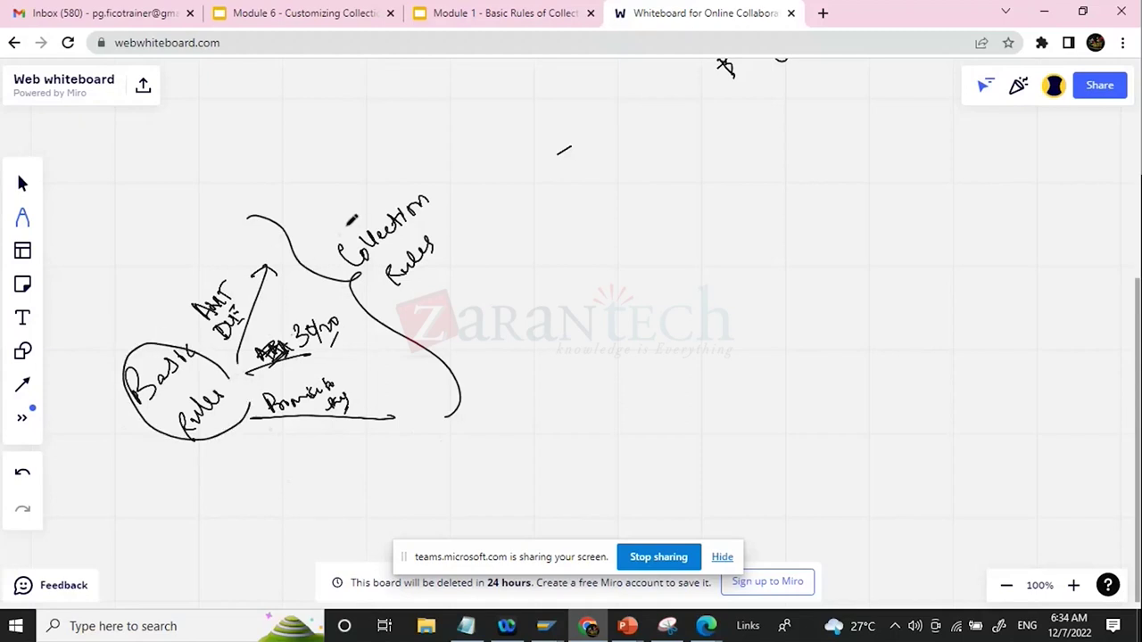
mouse_move(408, 323)
left_mouse_down()
mouse_move(448, 278)
mouse_move(455, 297)
left_mouse_up()
Draw a slanted separator beside "Collection Rules" and write "Collection Strategy" with three short branches leading to "Prioritization"
left_click_drag(433, 163, 571, 373)
mouse_move(641, 223)
left_mouse_down()
mouse_move(665, 233)
mouse_move(814, 170)
mouse_move(833, 194)
mouse_move(838, 174)
left_mouse_up()
mouse_move(711, 261)
left_mouse_down()
mouse_move(707, 312)
mouse_move(705, 269)
mouse_move(758, 286)
mouse_move(794, 250)
left_mouse_up()
mouse_move(687, 386)
left_mouse_down()
mouse_move(674, 352)
mouse_move(696, 357)
mouse_move(792, 285)
mouse_move(806, 291)
mouse_move(803, 311)
left_mouse_up()
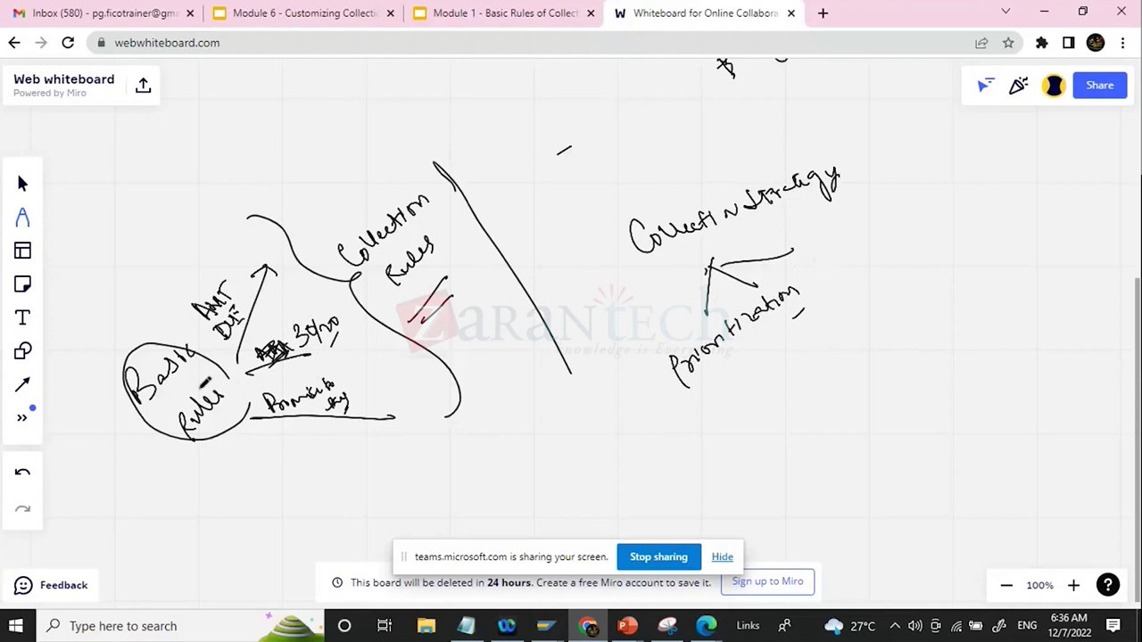
Double-underline both "Prioritization" and "Collection Strategy"
left_click_drag(680, 410, 785, 287)
left_click_drag(689, 421, 736, 362)
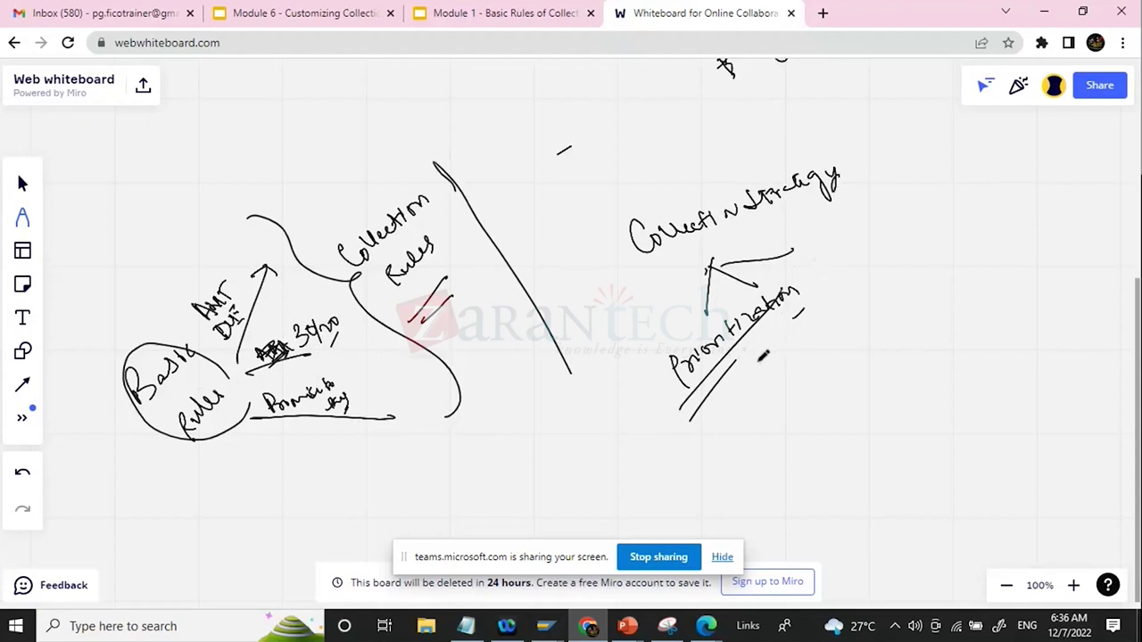
mouse_move(639, 279)
left_mouse_down()
mouse_move(757, 211)
mouse_move(696, 266)
mouse_move(796, 208)
left_mouse_up()
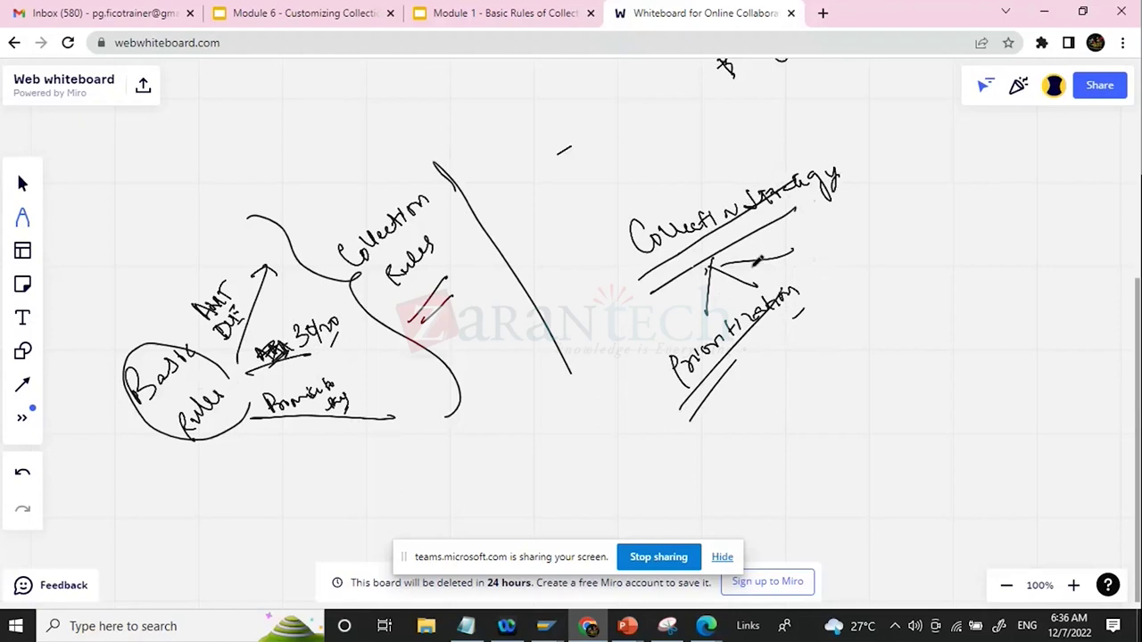
Switch to the "Module 1 - Basic Rules of Collection" presentation and present it full screen up to the "Collection Strategies" slide
left_click(454, 27)
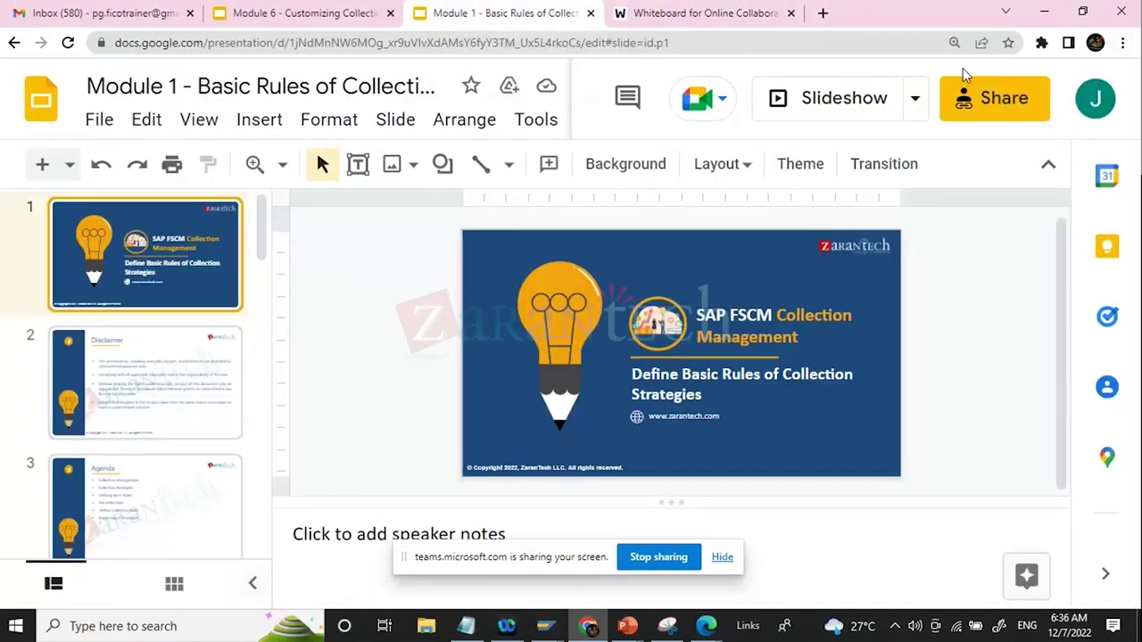
left_click(808, 103)
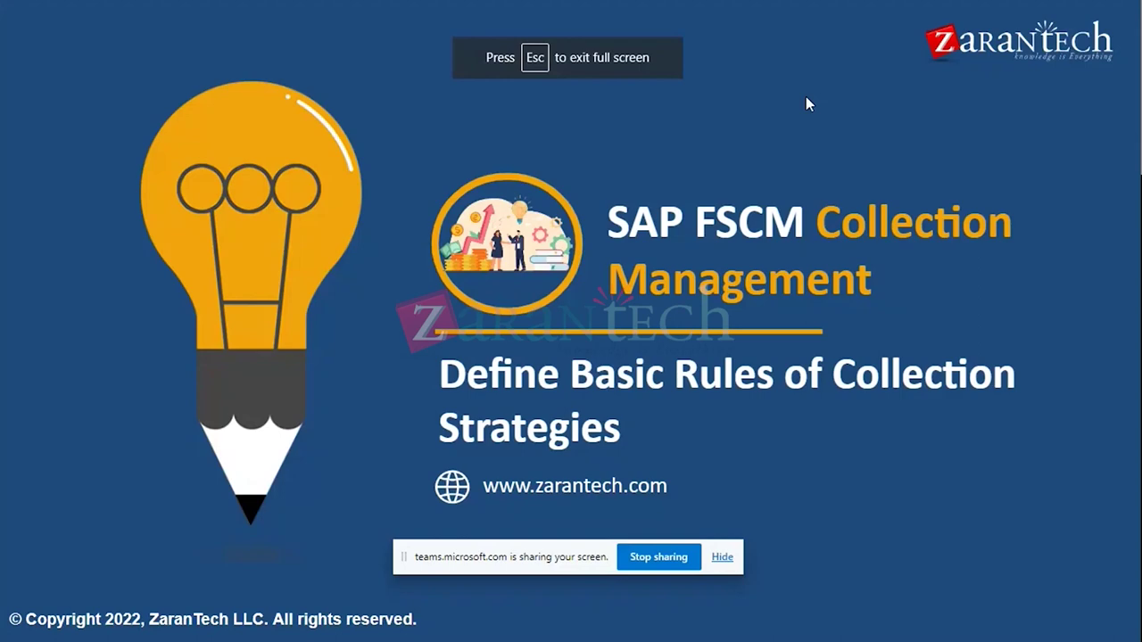
left_click(805, 98)
left_click(807, 100)
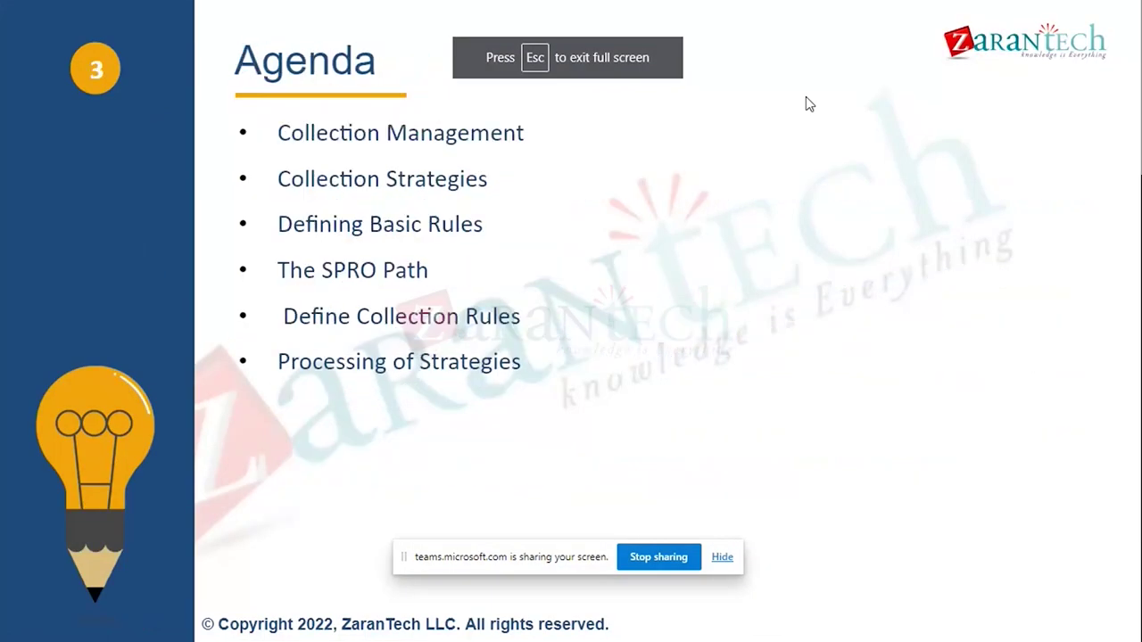
left_click(810, 104)
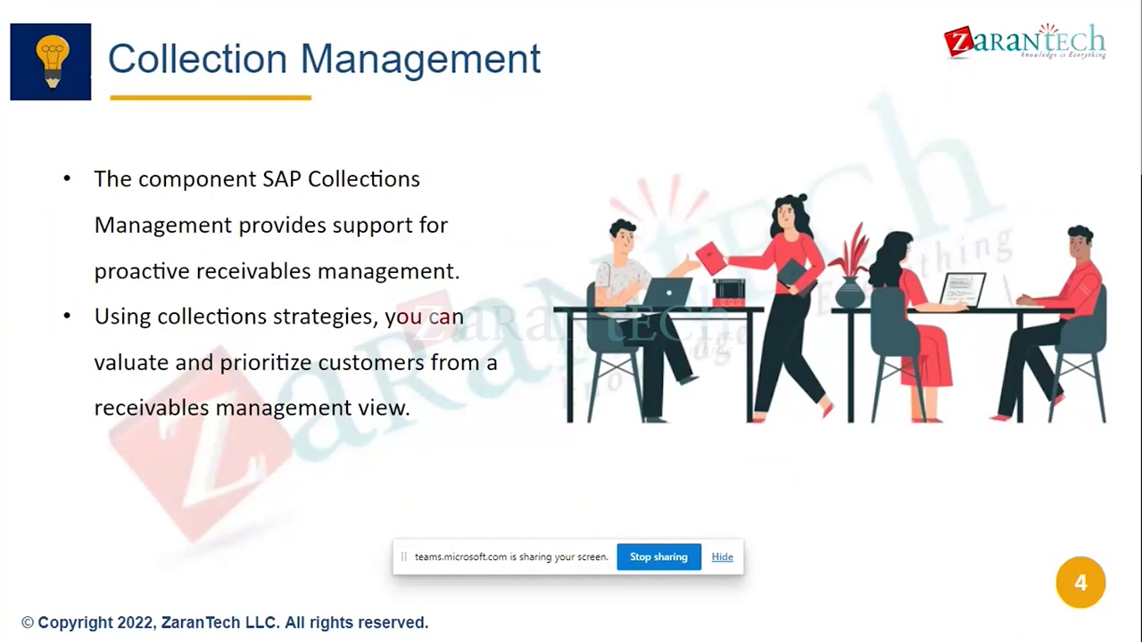
key("Right")
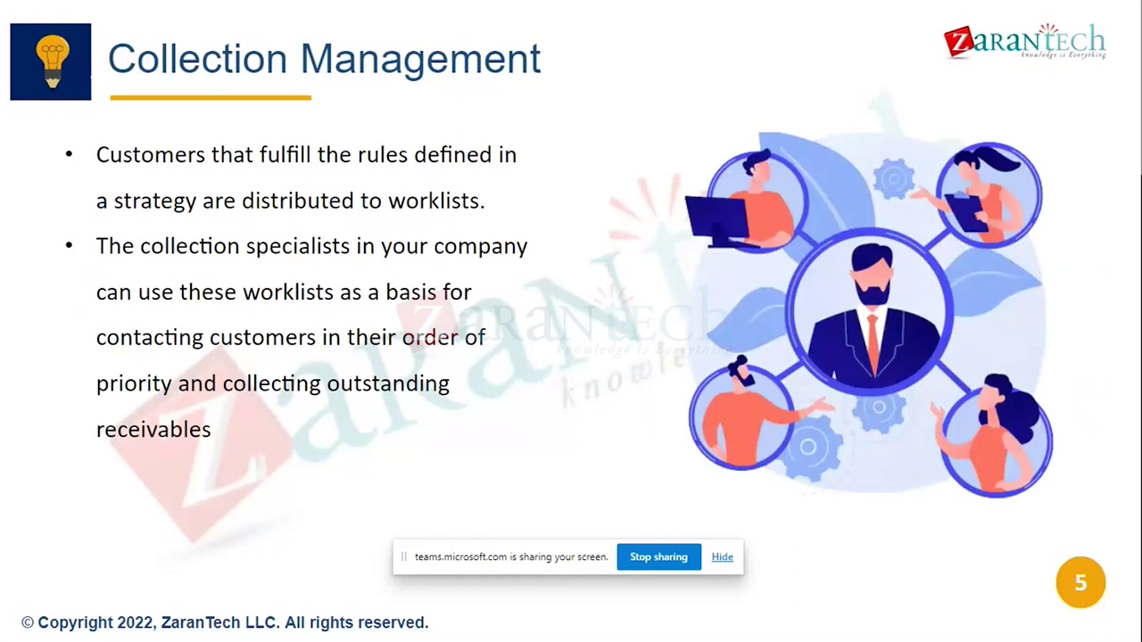
key("Right")
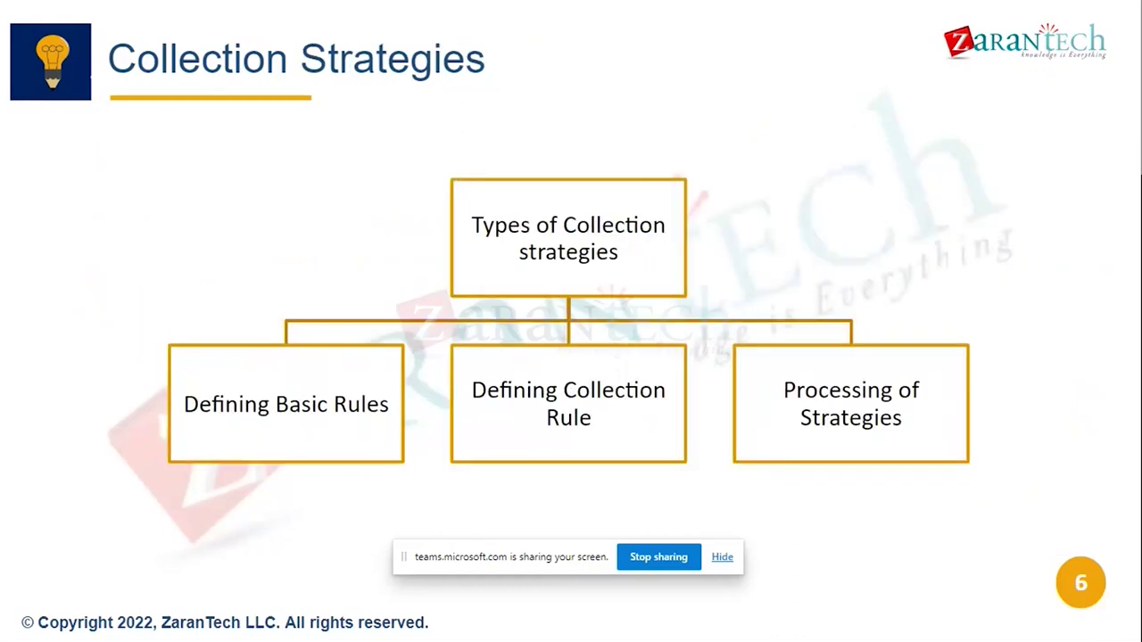
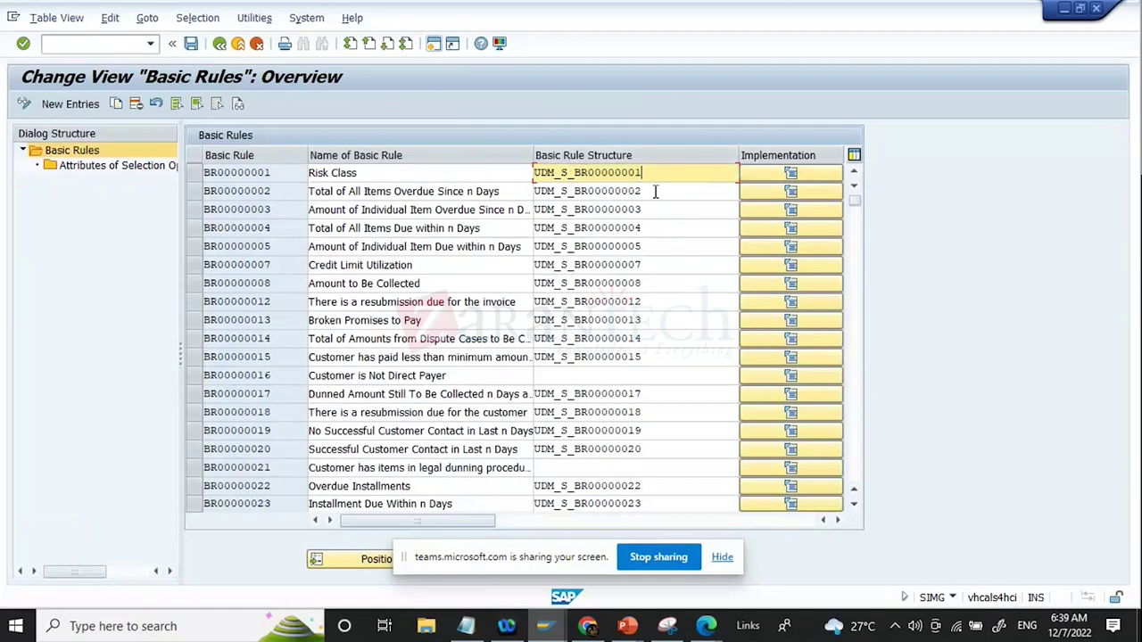
Open the implementation of the Risk Class basic rule and examine its package, filter type and implementation name
left_click(791, 174)
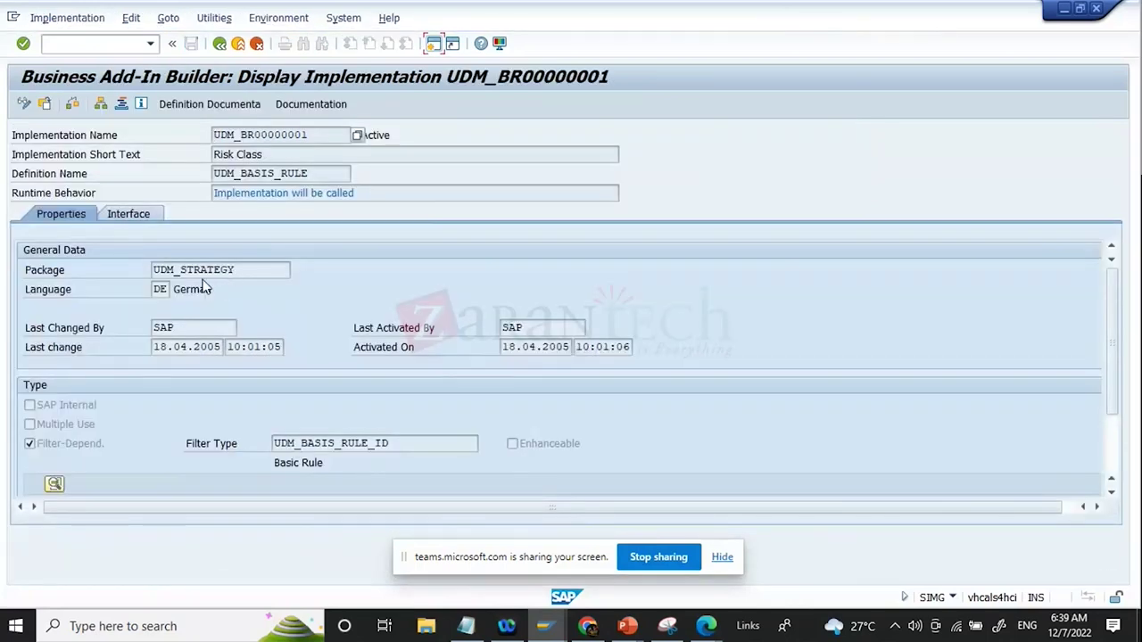
left_click_drag(248, 269, 62, 278)
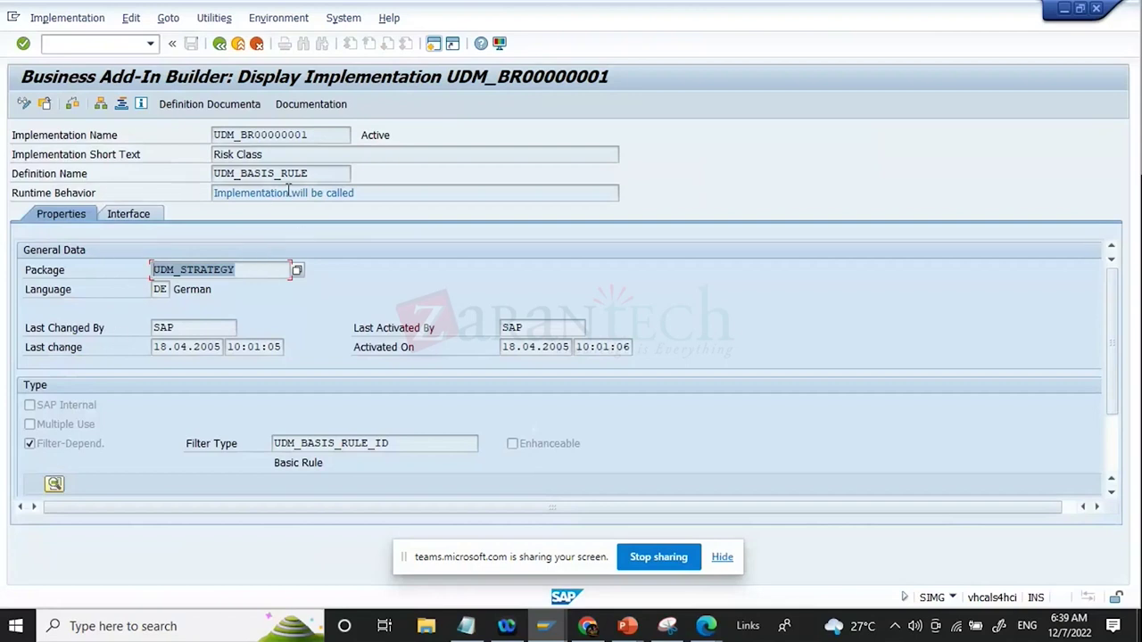
left_click_drag(217, 275, 18, 275)
left_click_drag(438, 446, 1, 385)
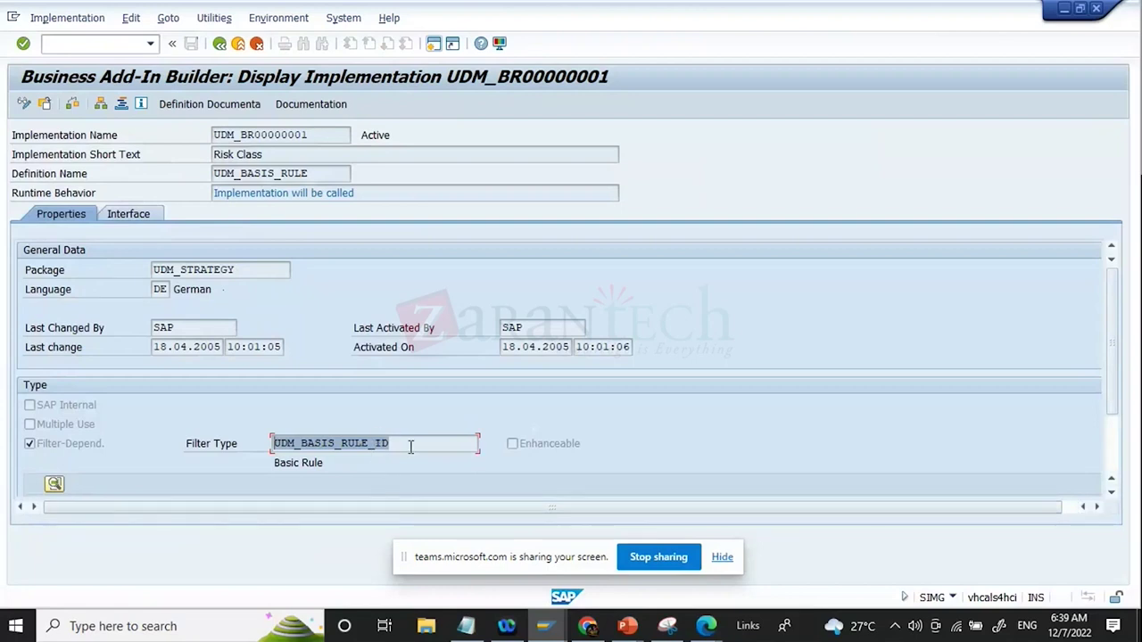
left_click(331, 136)
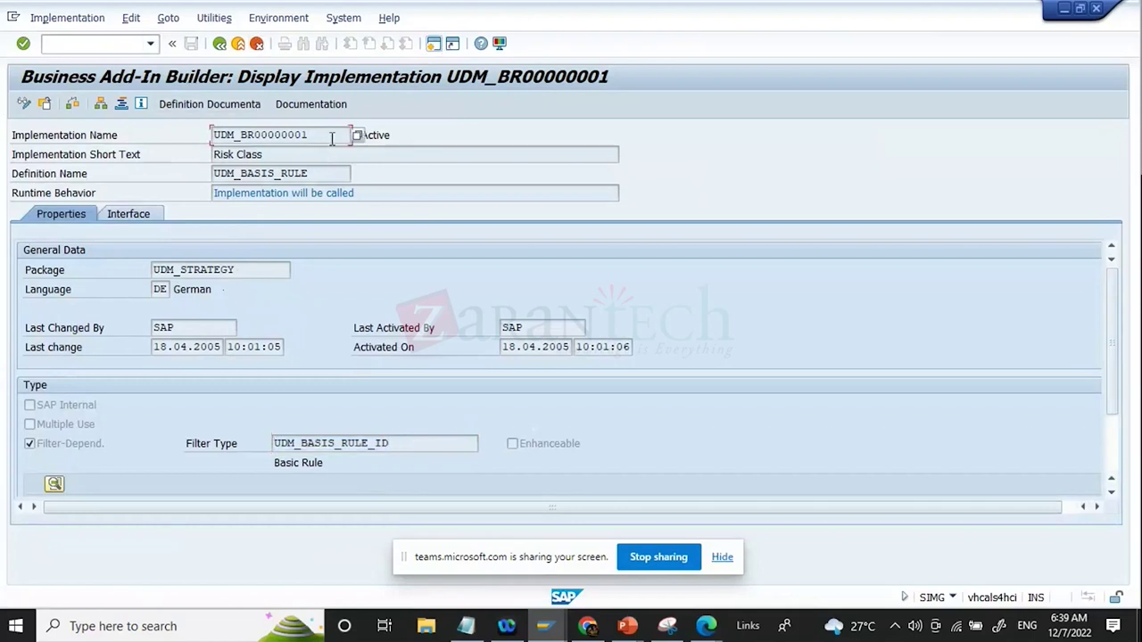
left_click_drag(331, 138, 77, 134)
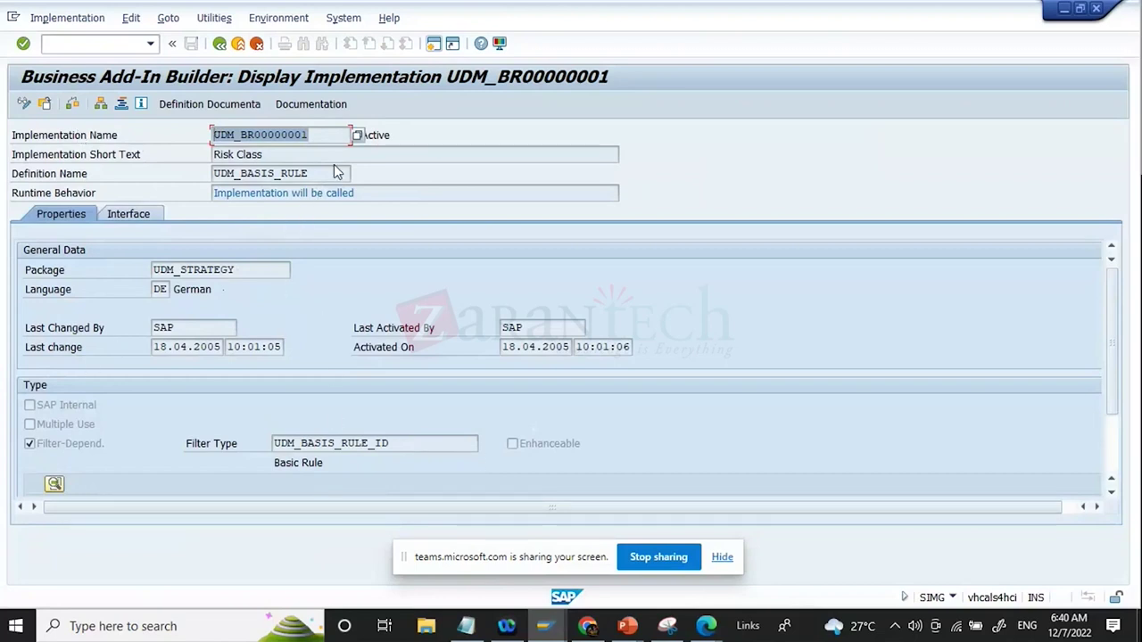
Review the Risk Class implementation's package, name and interface, and return to the basic rules overview
left_click(257, 270)
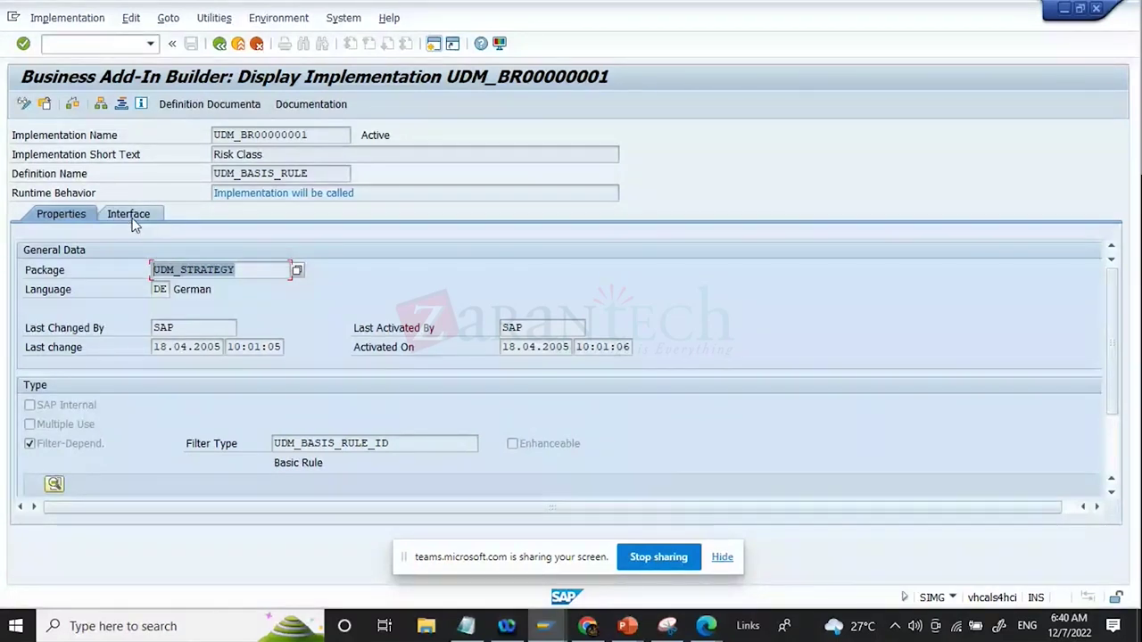
left_click_drag(329, 136, 13, 136)
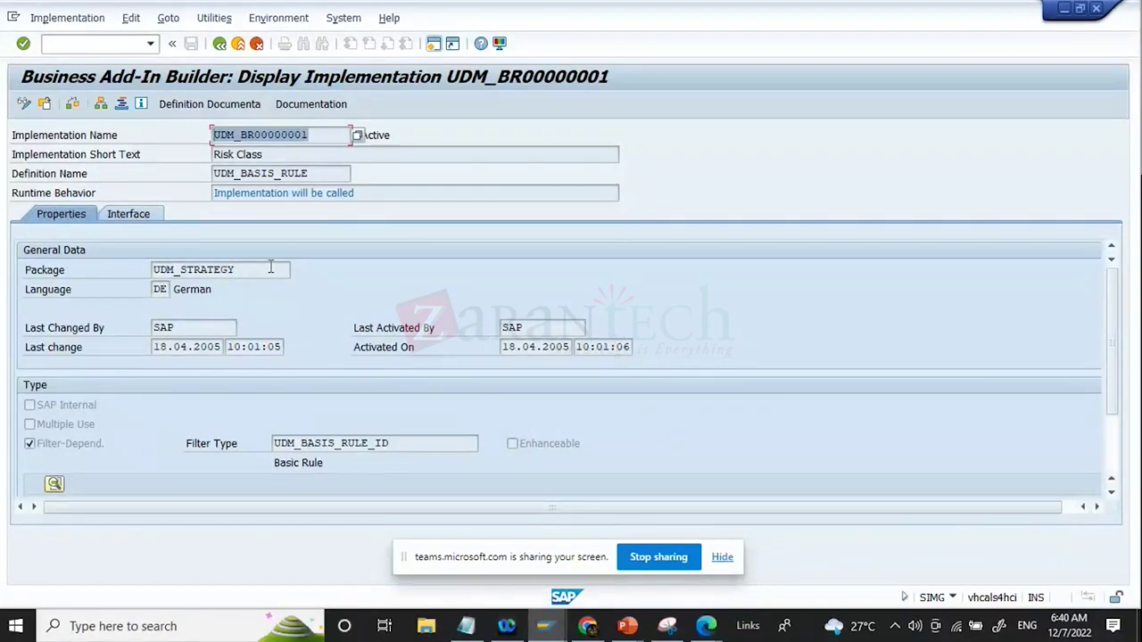
left_click_drag(270, 268, 152, 269)
left_click_drag(321, 135, 138, 144)
left_click(146, 222)
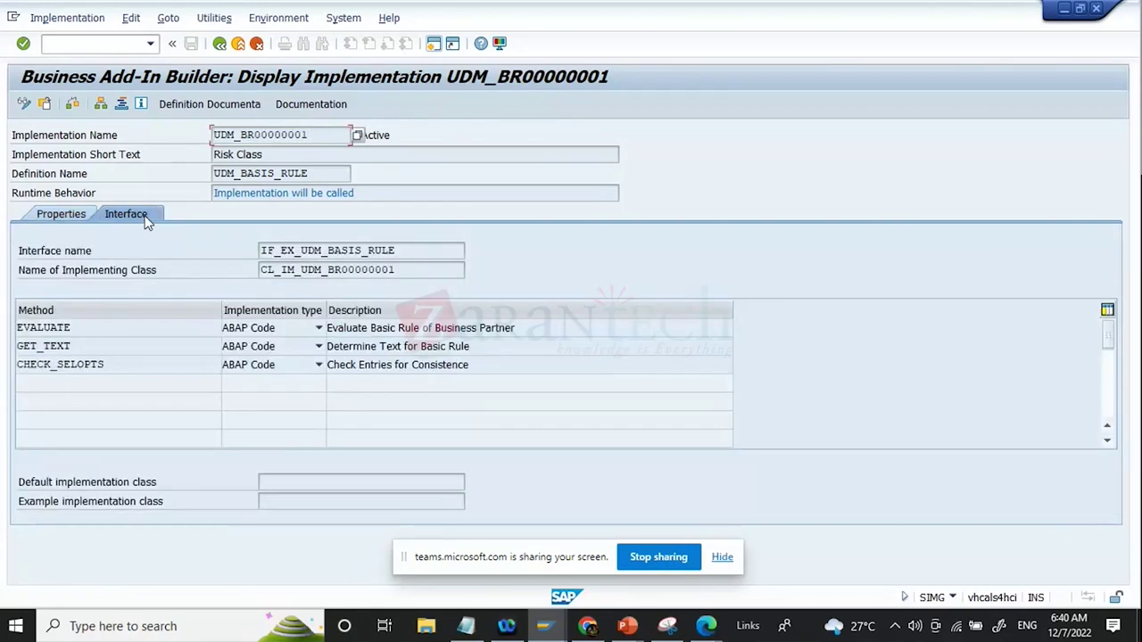
left_click(82, 218)
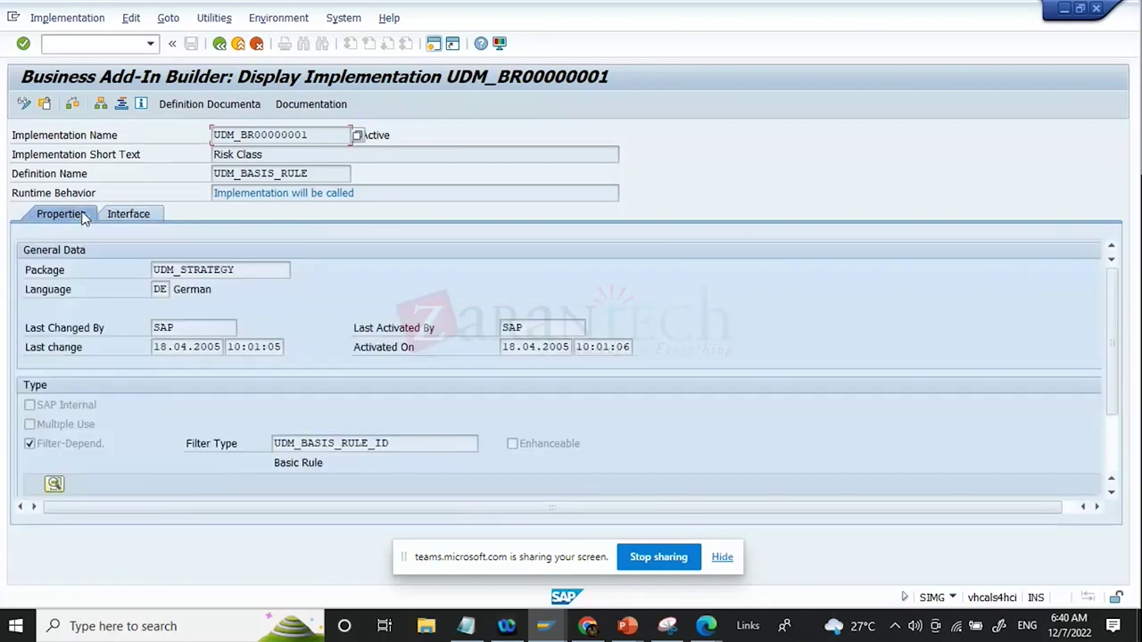
left_click_drag(259, 271, 44, 274)
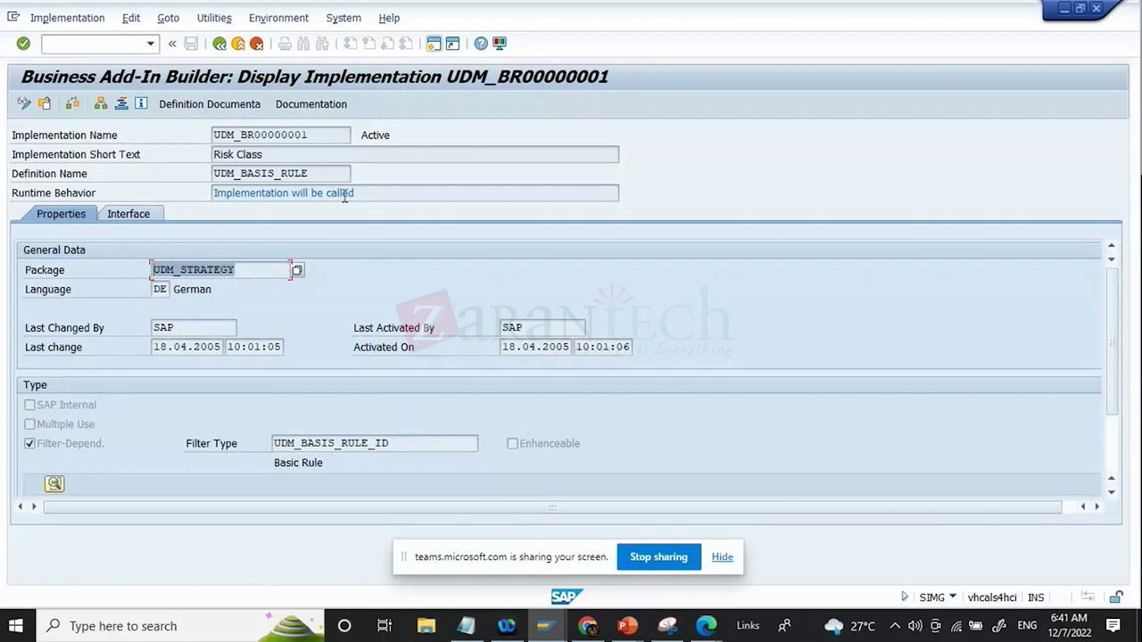
left_click(219, 44)
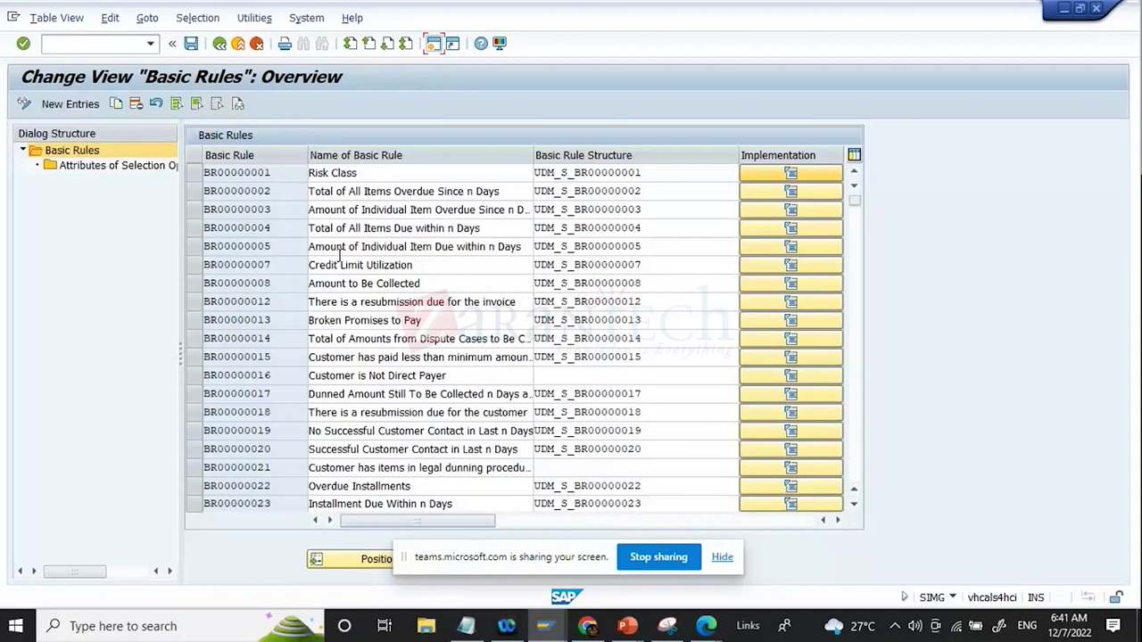
Examine the basic rule structures assigned to BR00000001, BR00000003 and BR00000015 in the overview
left_click(191, 213)
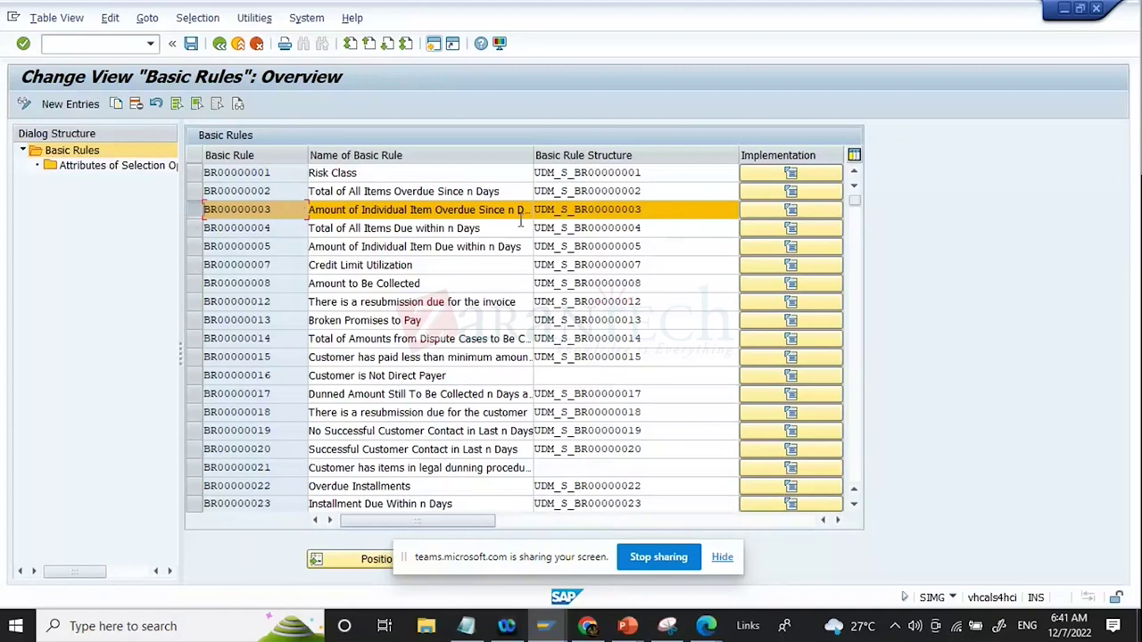
left_click(662, 173)
left_click_drag(660, 359, 534, 357)
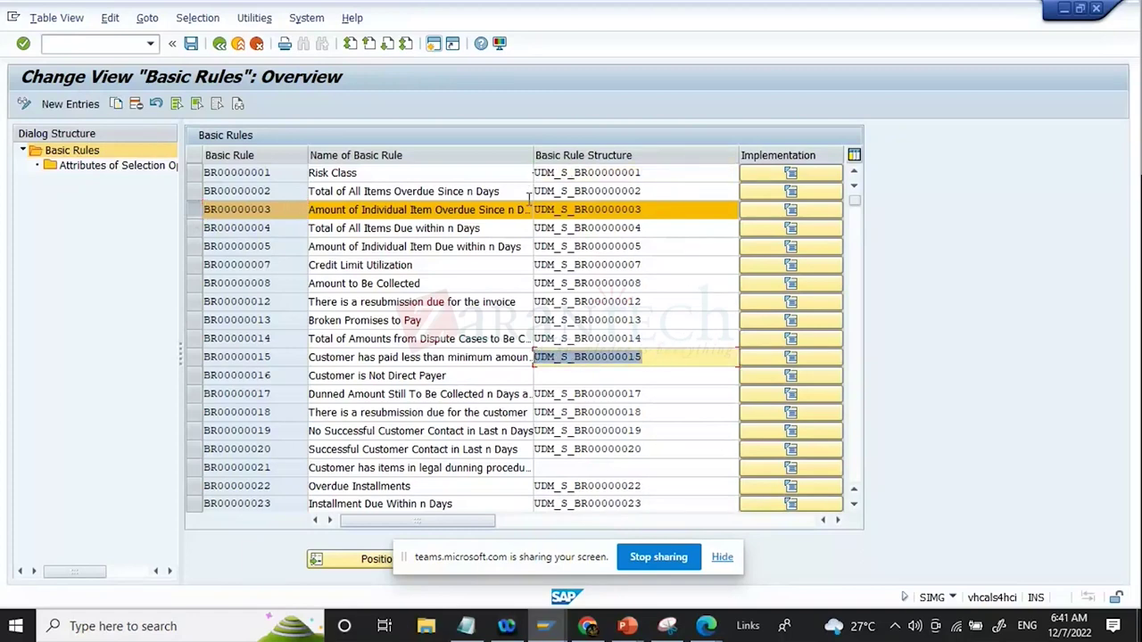
left_click(193, 214)
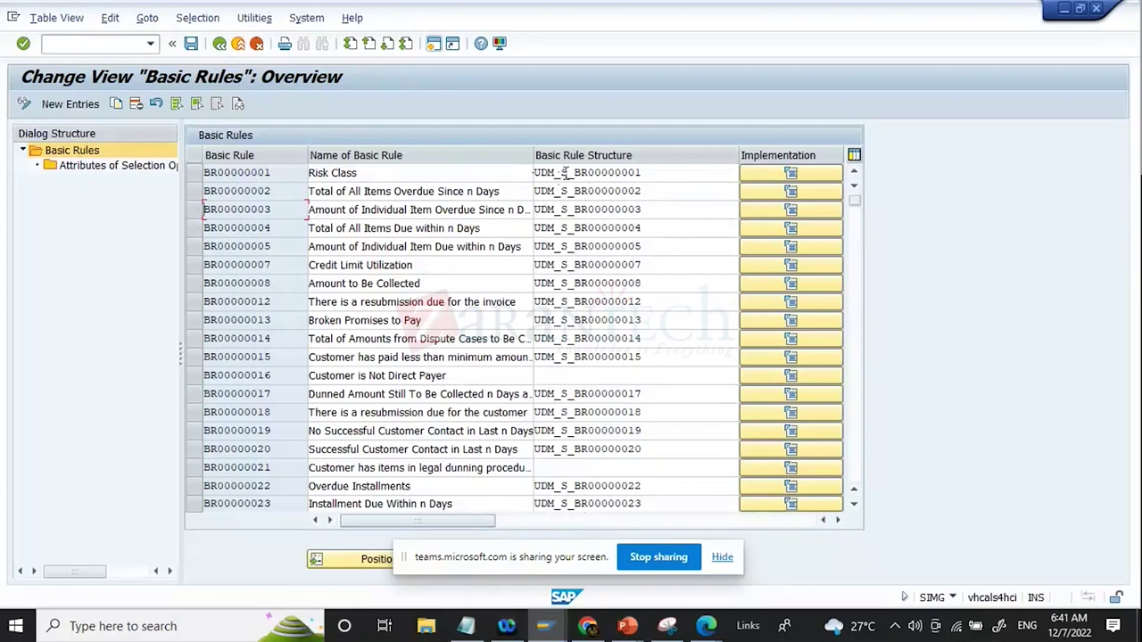
left_click_drag(702, 174, 490, 177)
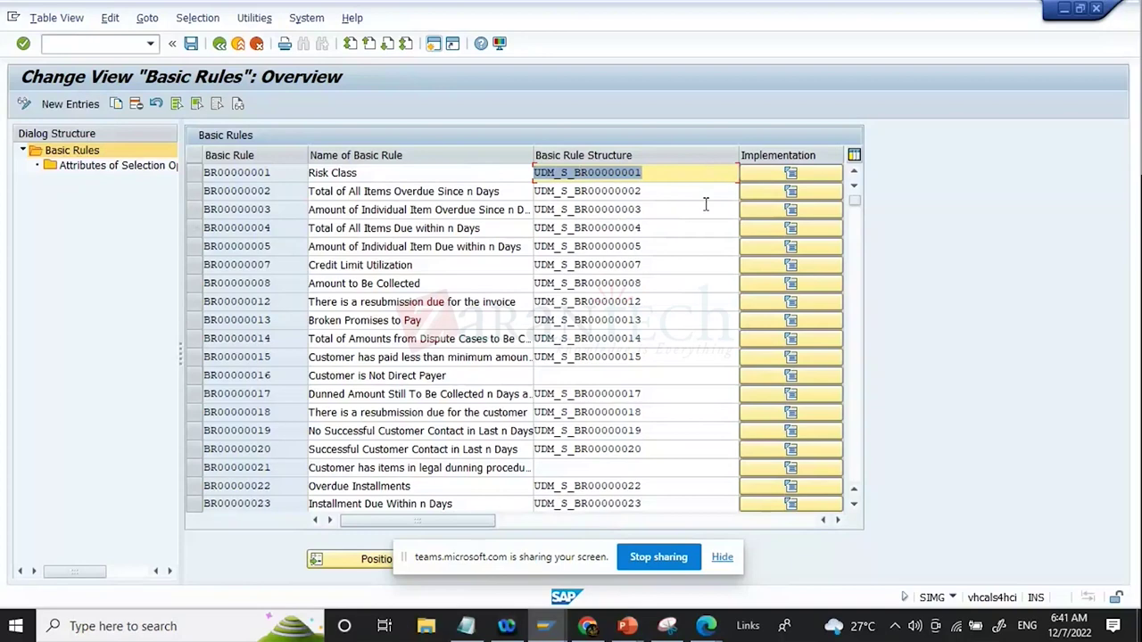
left_click(658, 163)
double_click(673, 175)
left_click(673, 176)
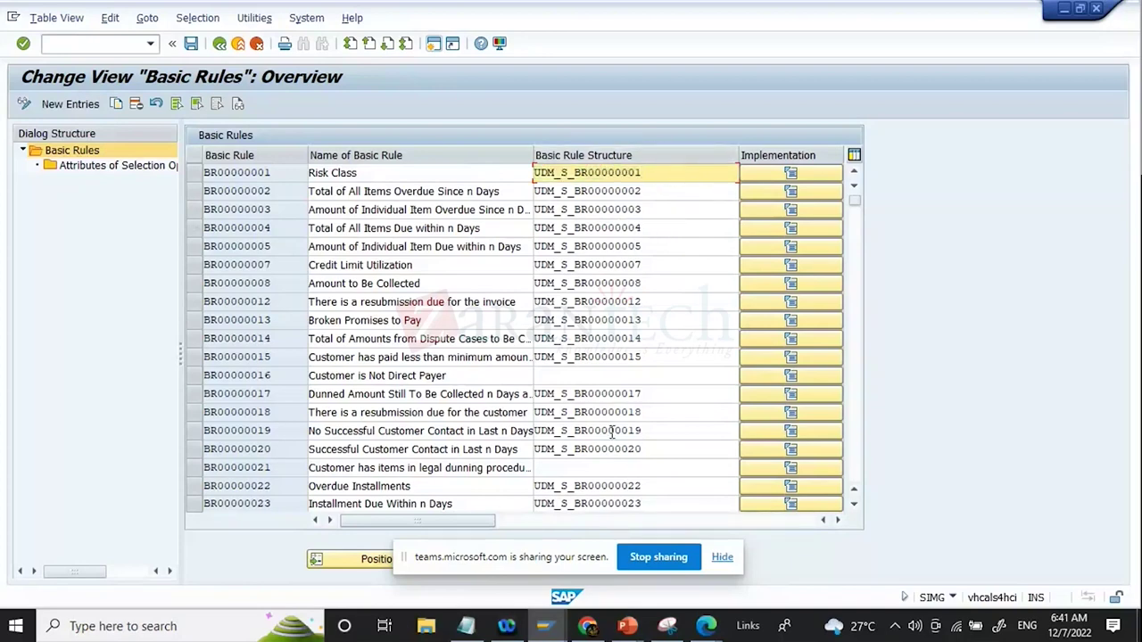
left_click_drag(536, 176, 702, 174)
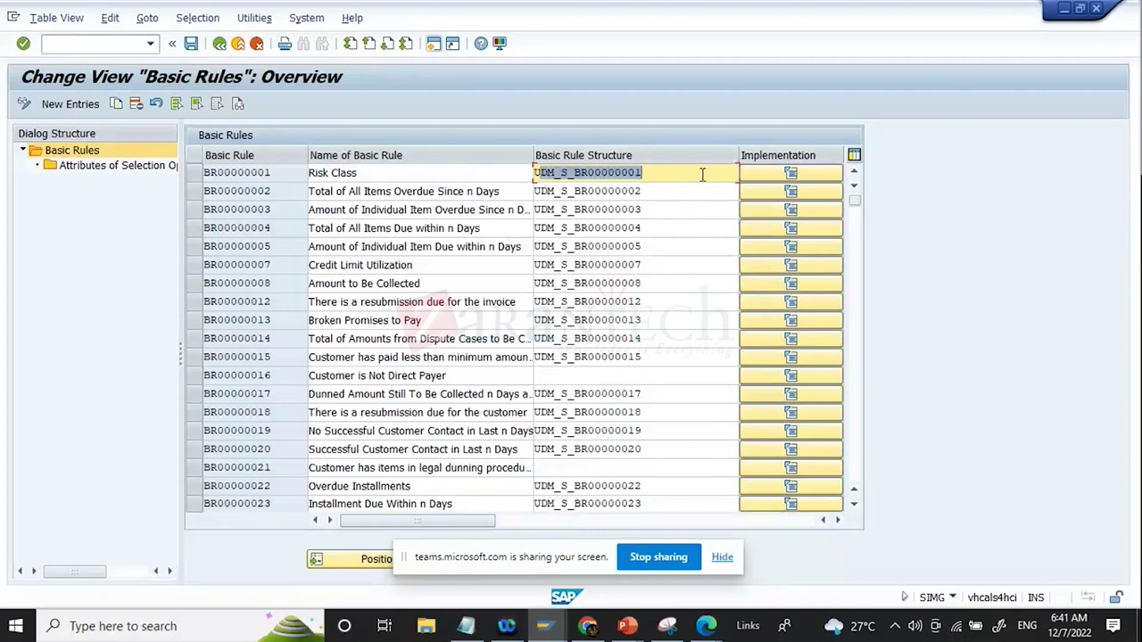
Reopen the Risk Class implementation to view its interface methods and go back to the basic rules overview
left_click(804, 177)
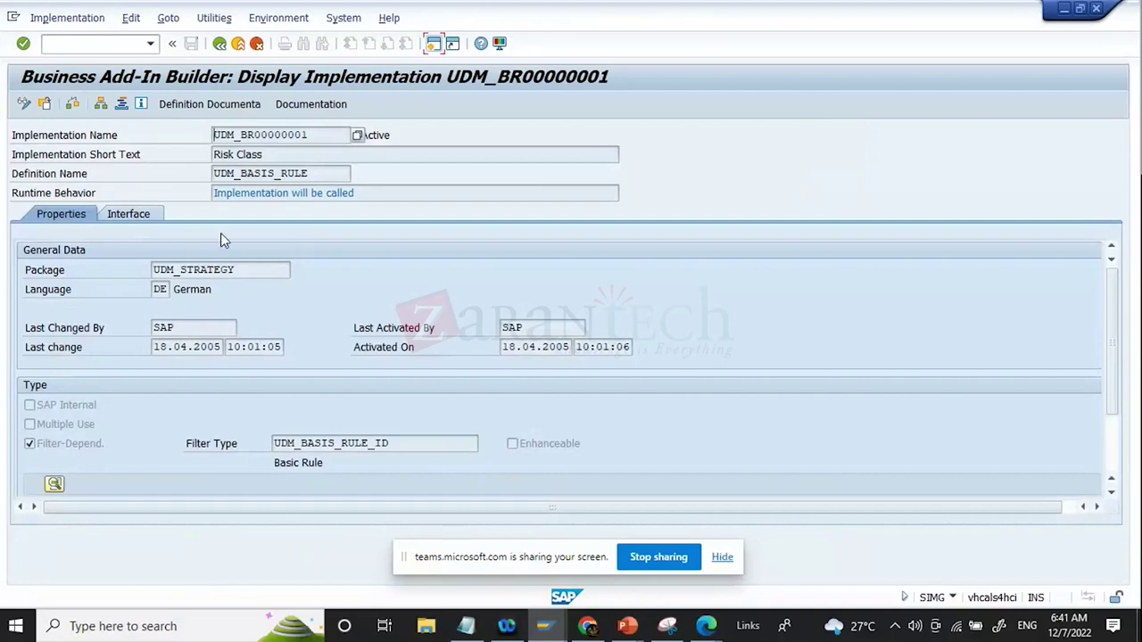
left_click(152, 215)
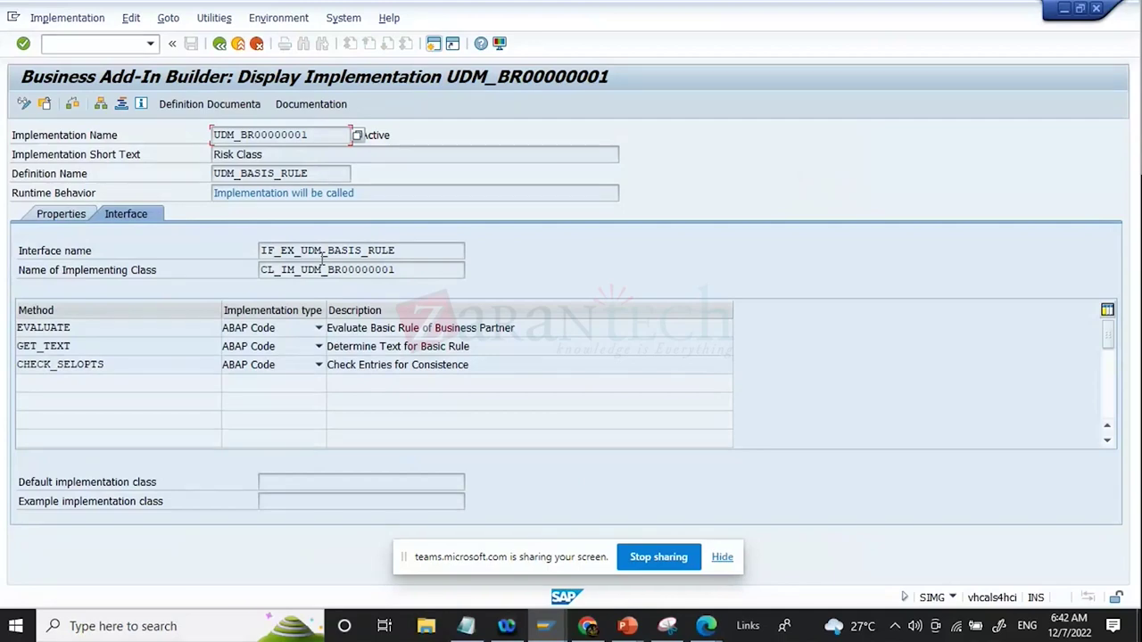
left_click(220, 43)
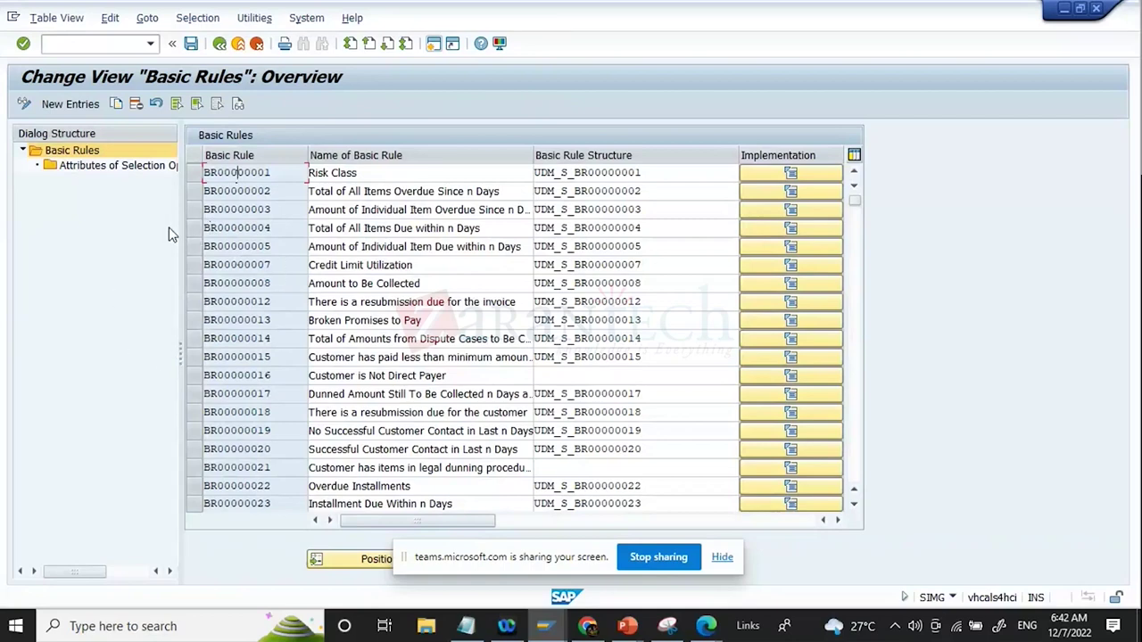
Copy basic rule BR00000003 as ZBR0000003, including all dependent entries
left_click(678, 210)
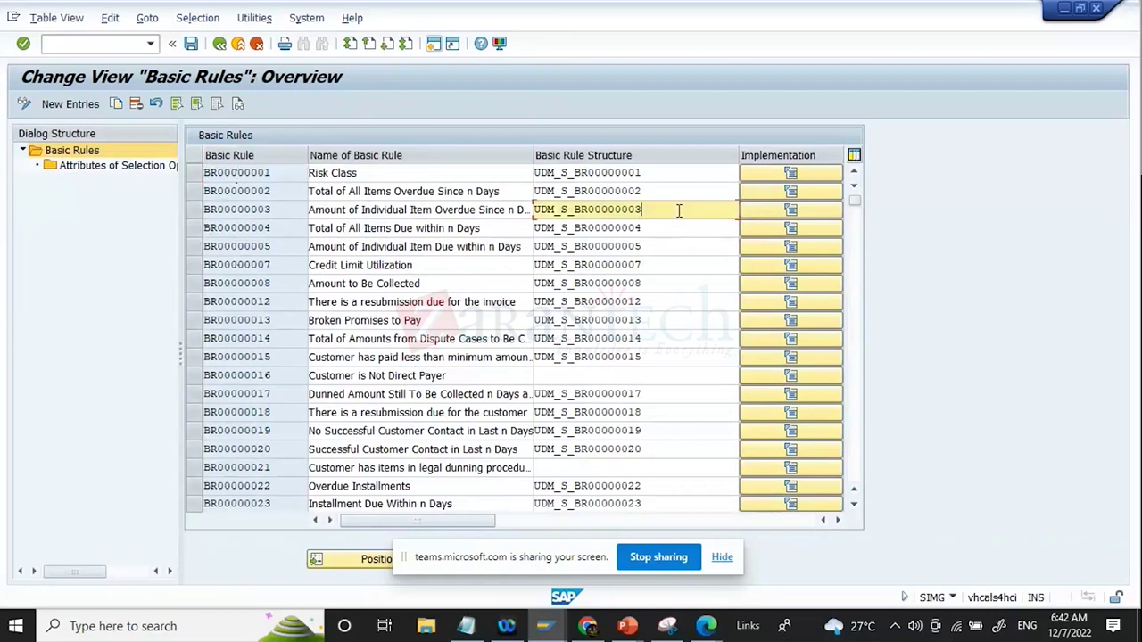
left_click(196, 213)
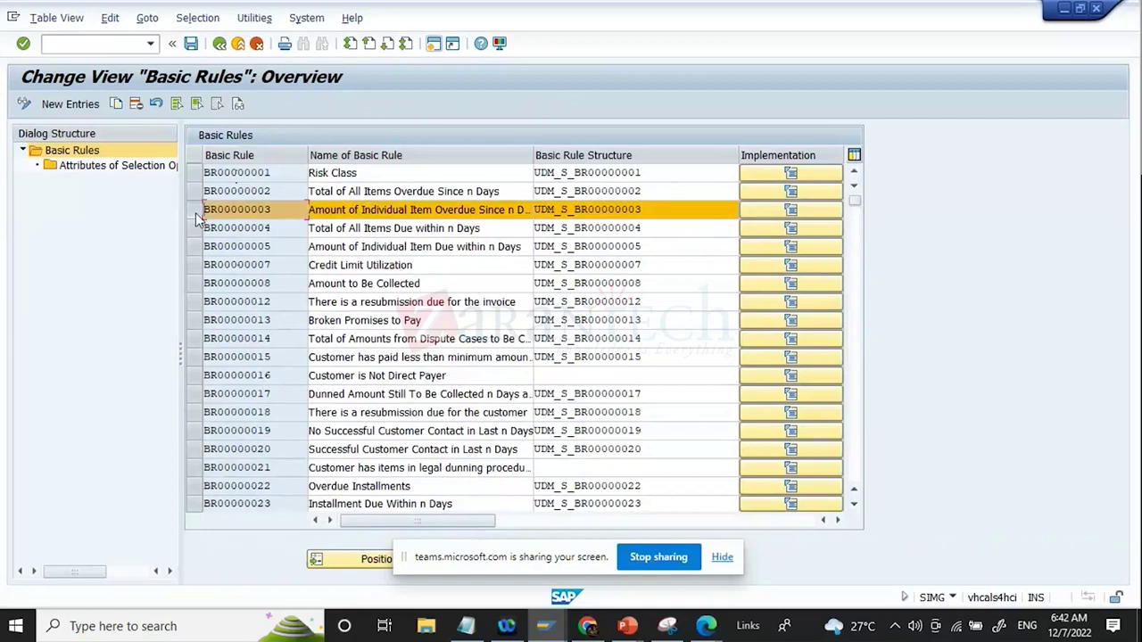
left_click(115, 104)
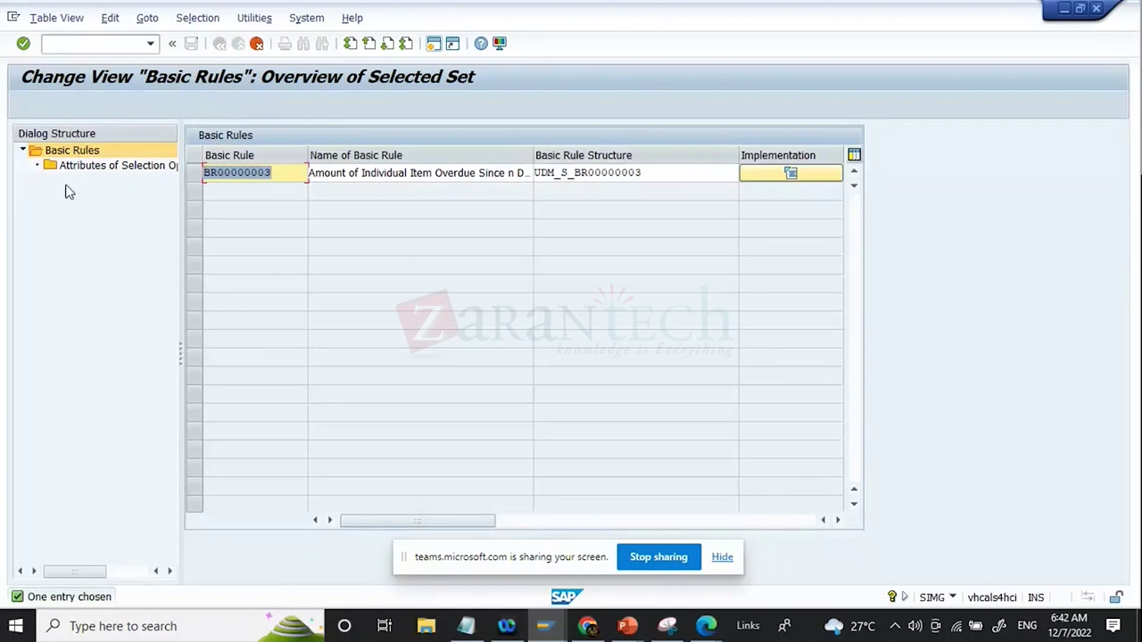
key("Right")
key("Right")
key("BackSpace")
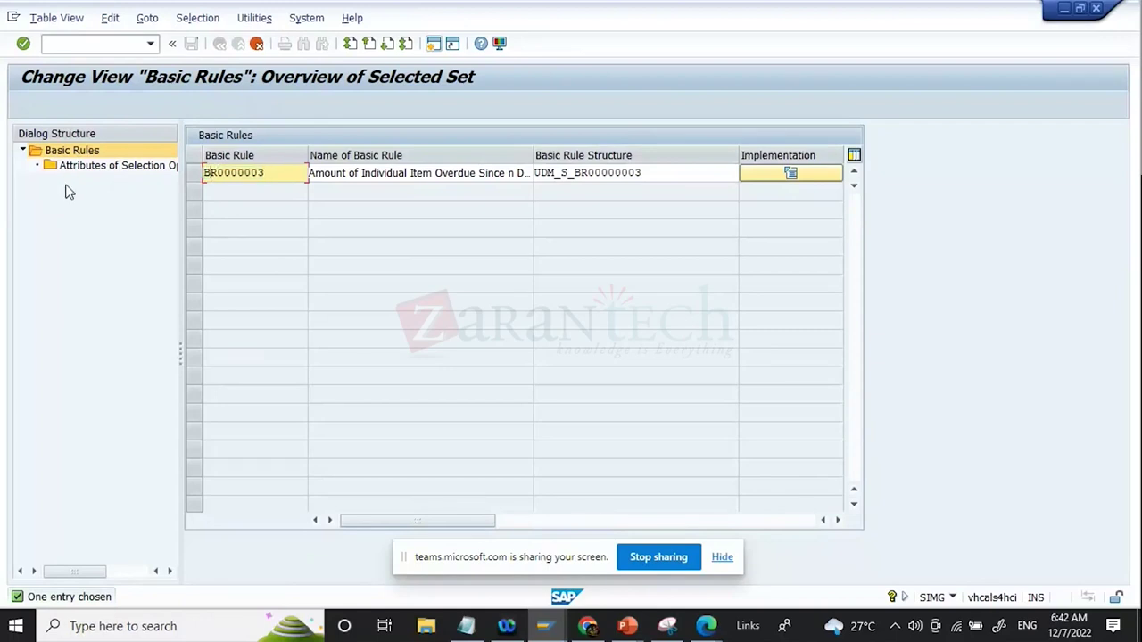
type("Z")
key("F6")
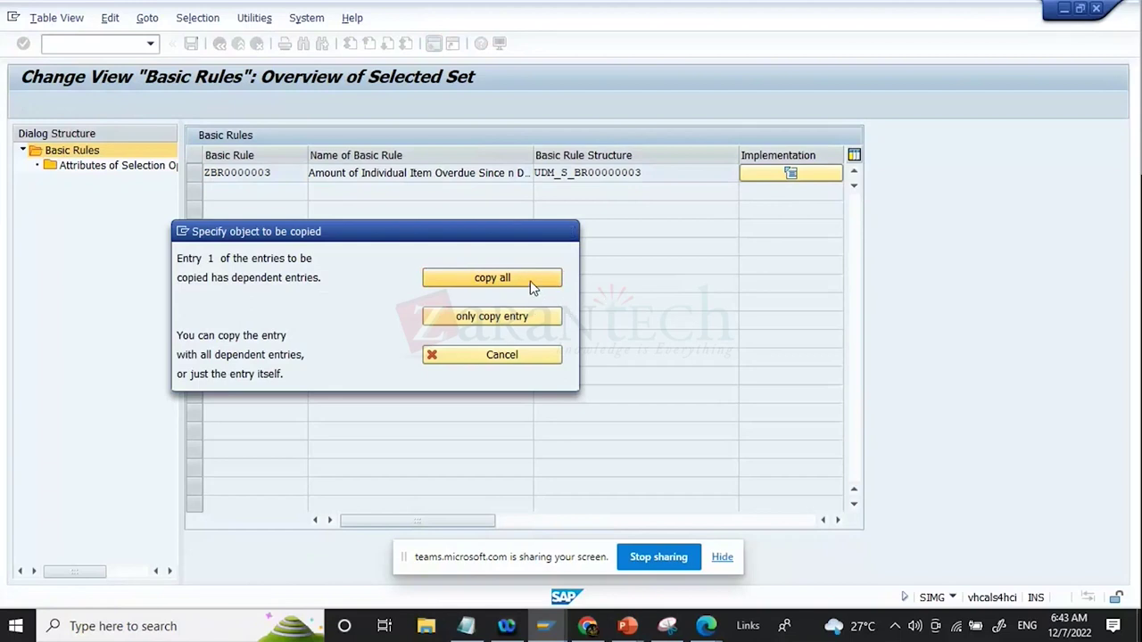
left_click(536, 295)
key("Return")
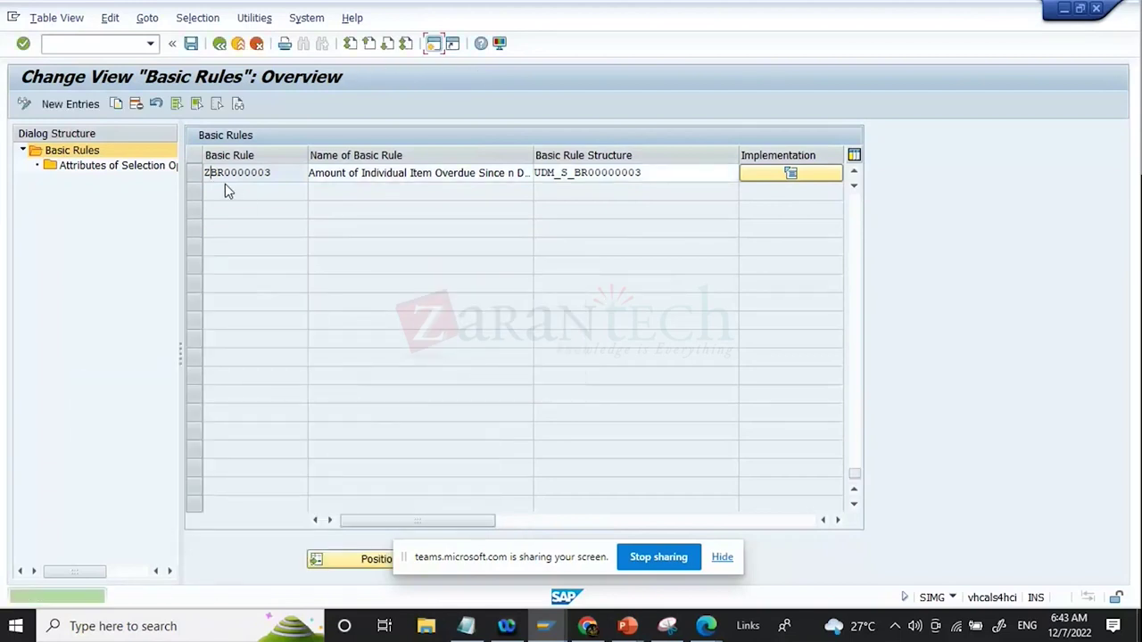
Open the selection option attributes of ZBR0000003 and examine its AMOUNT and NO_OF_DAYS fields
left_click(192, 172)
left_click(119, 173)
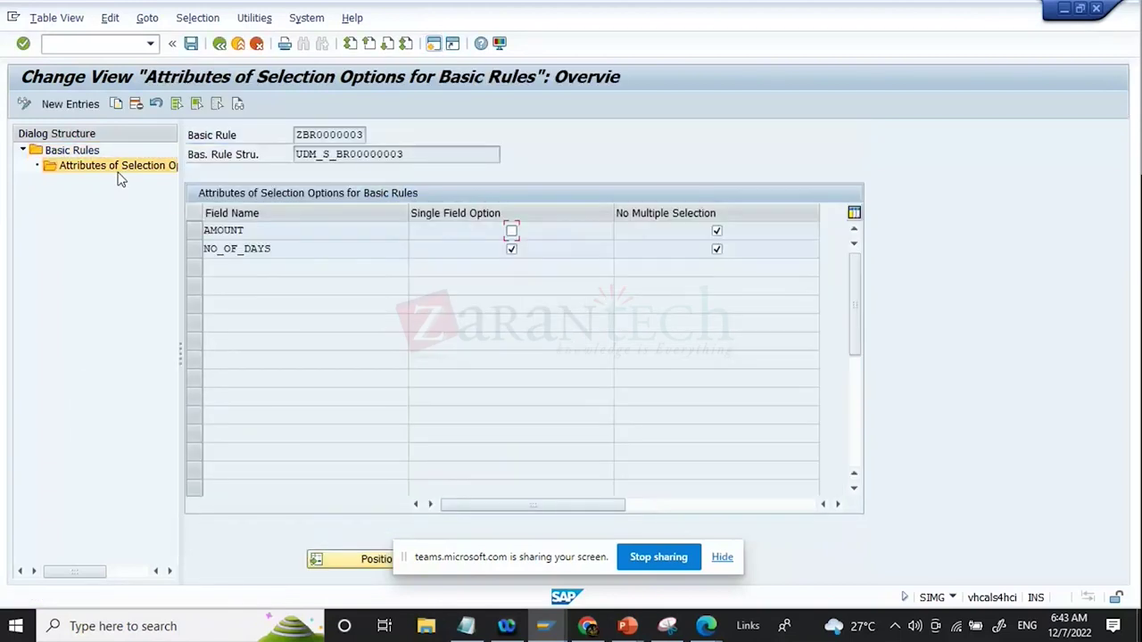
left_click(303, 249)
left_click(309, 234)
left_click(309, 247)
left_click(314, 235)
left_click(315, 250)
left_click(313, 236)
left_click(321, 250)
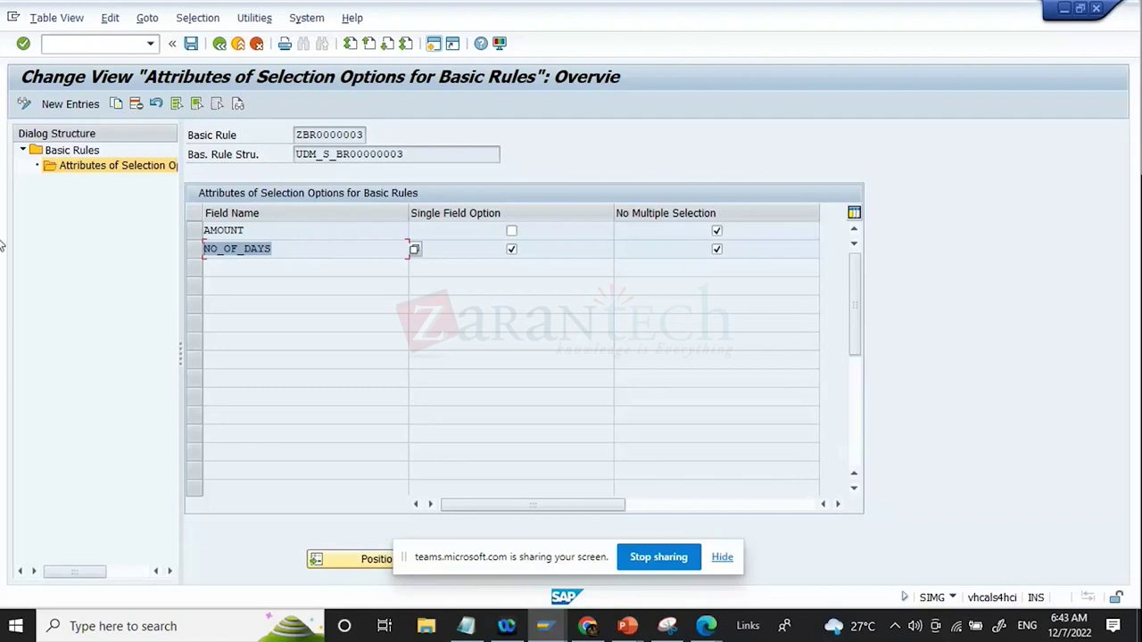
Check the Single Field Option and No Multiple Selection settings of AMOUNT and NO_OF_DAYS
left_click(251, 230)
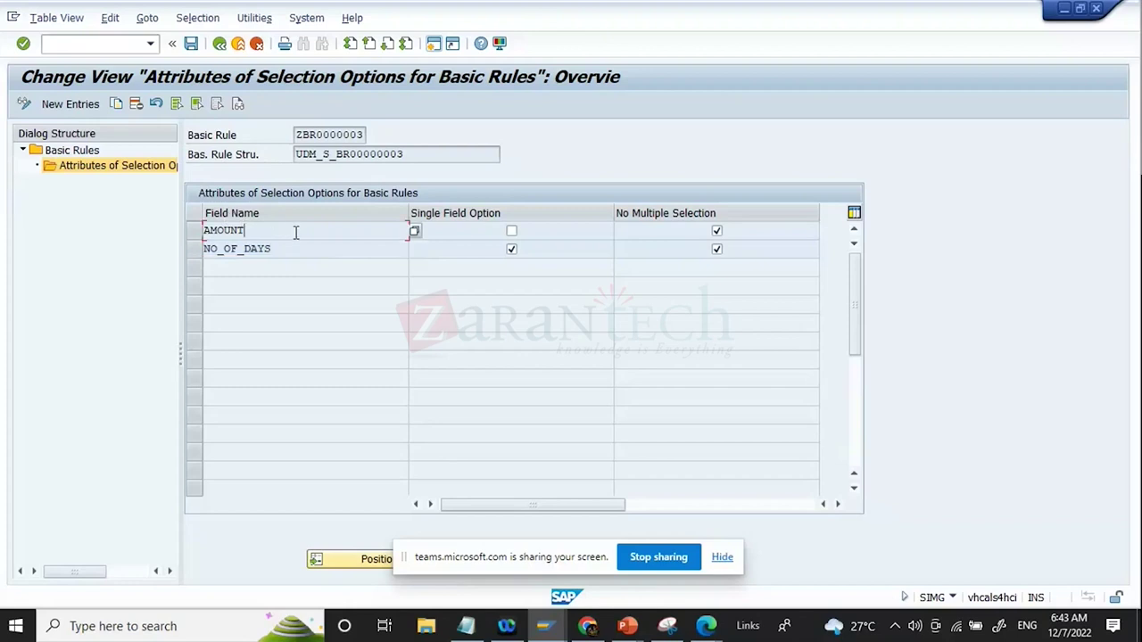
key("shift+Home")
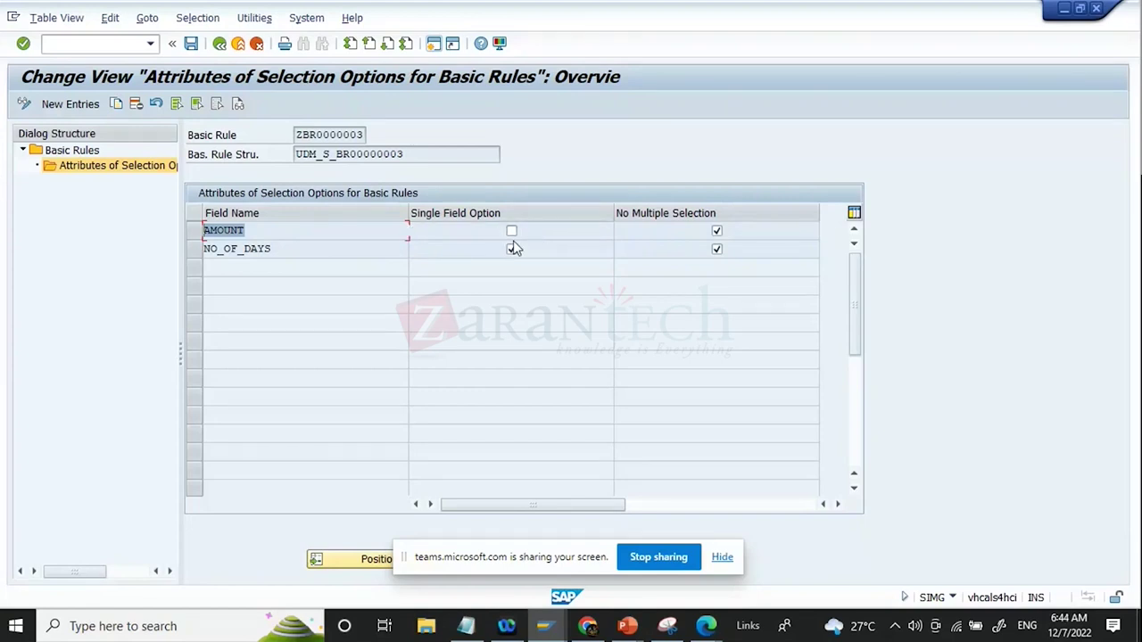
left_click_drag(296, 248, 2, 211)
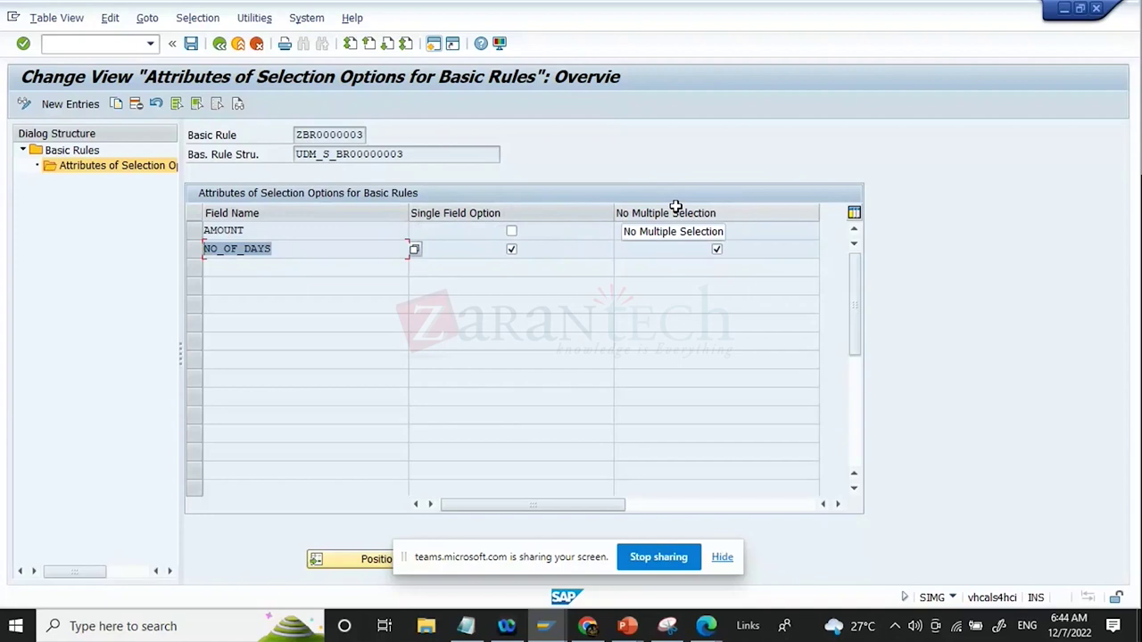
left_click(297, 248)
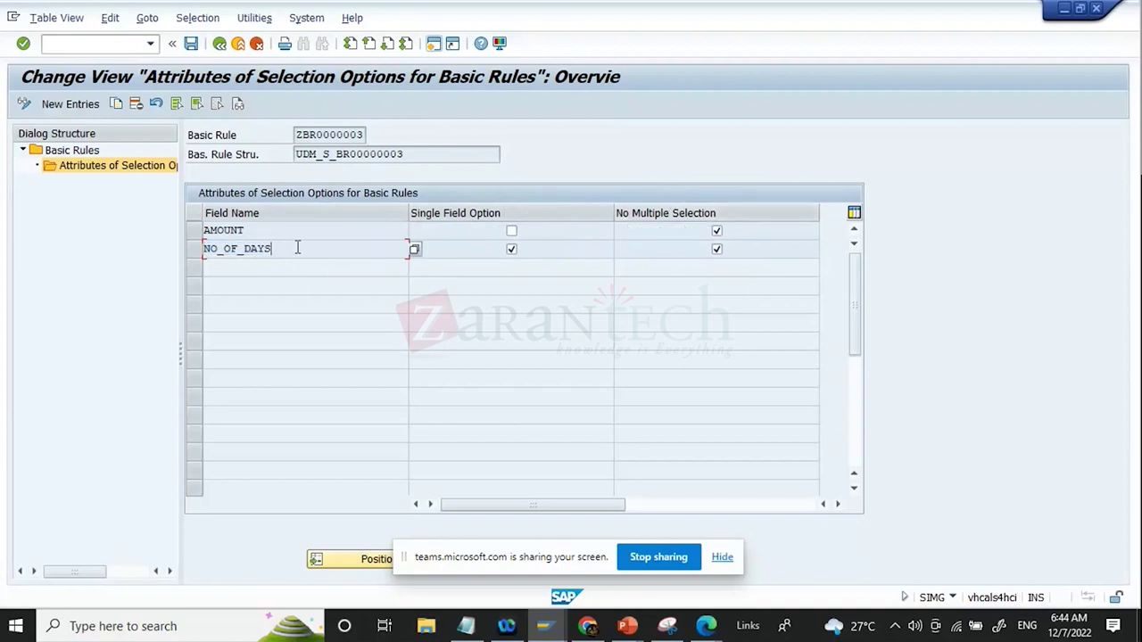
key("shift+Left")
key("shift+Left")
key("shift+Left")
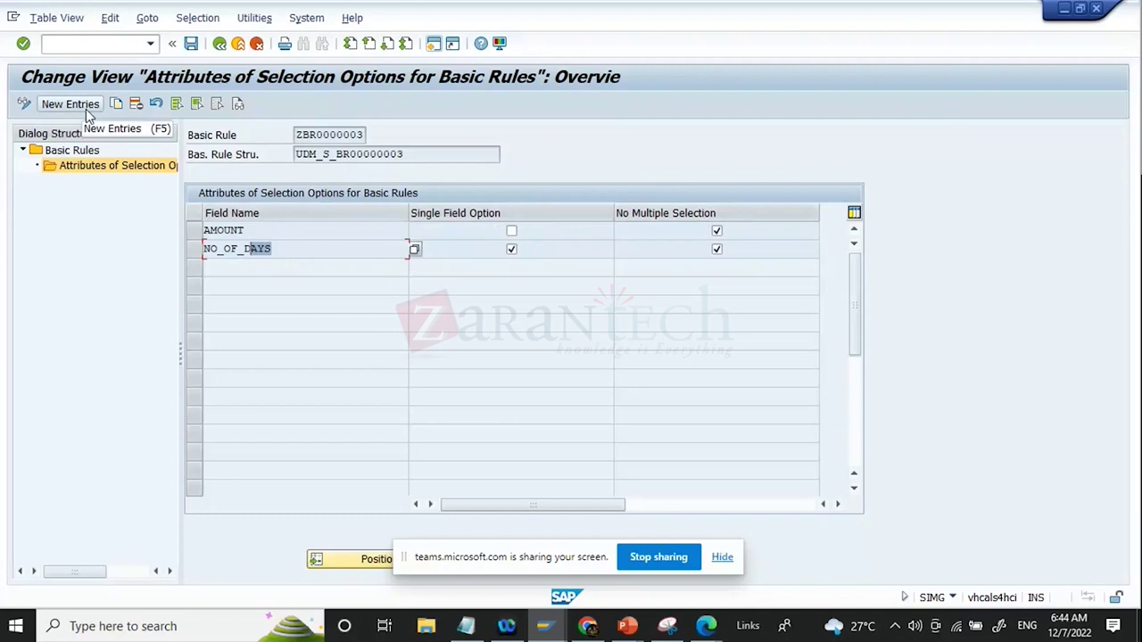
Return to the basic rules overview and open the selection option attributes of BR00000017
left_click(218, 45)
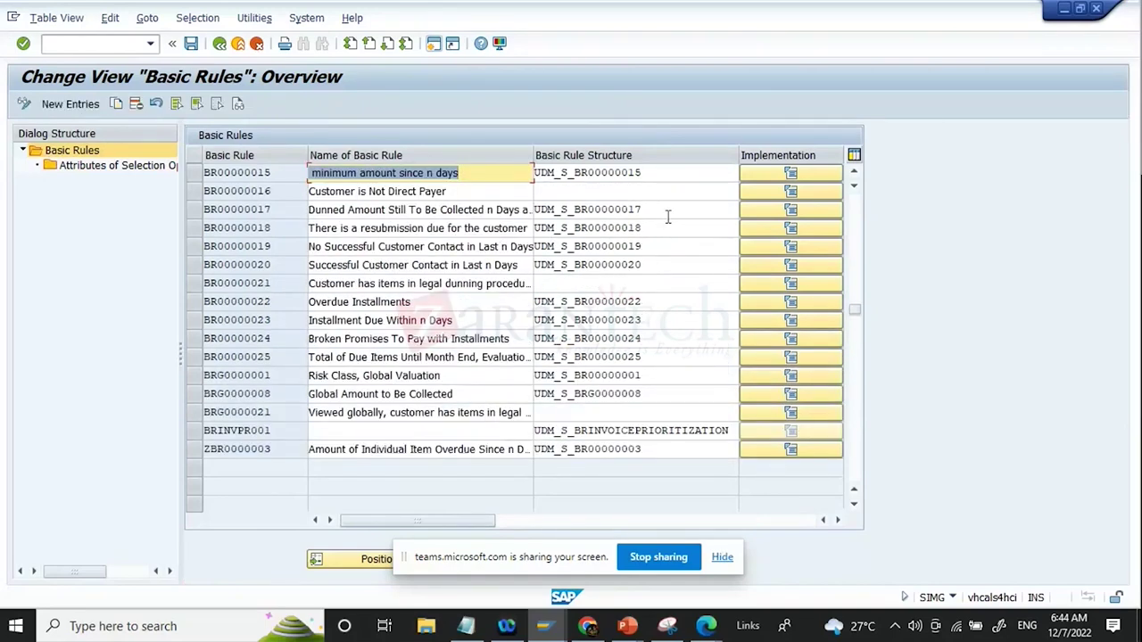
left_click(198, 211)
double_click(73, 168)
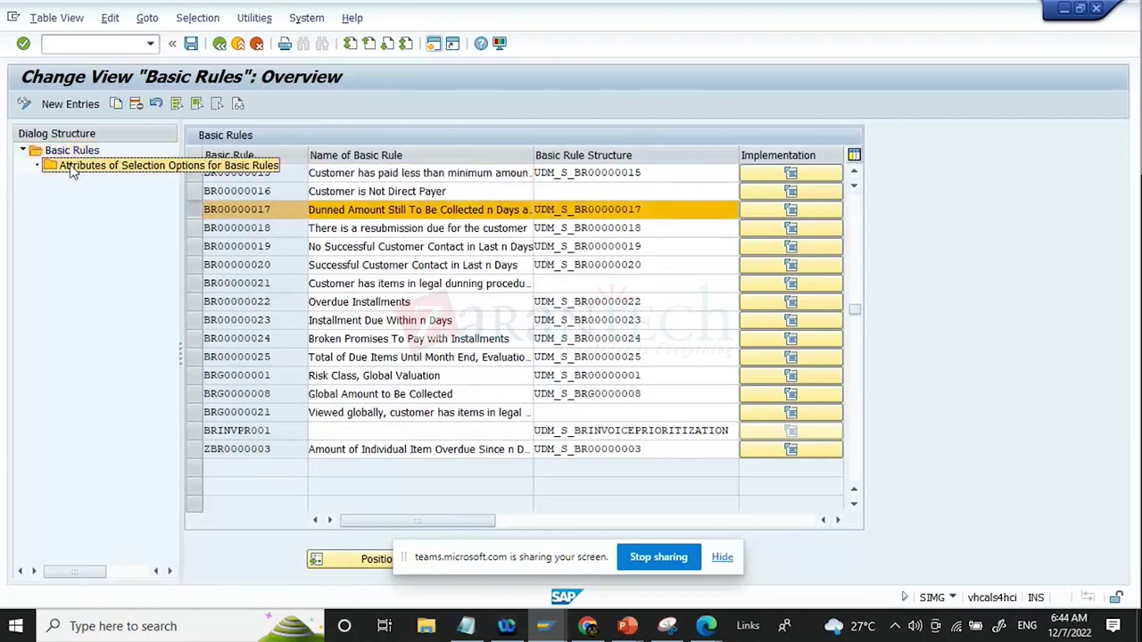
Check the NO_OF_DAYS selection option of BR00000017 and return to the basic rules overview
left_click(311, 248)
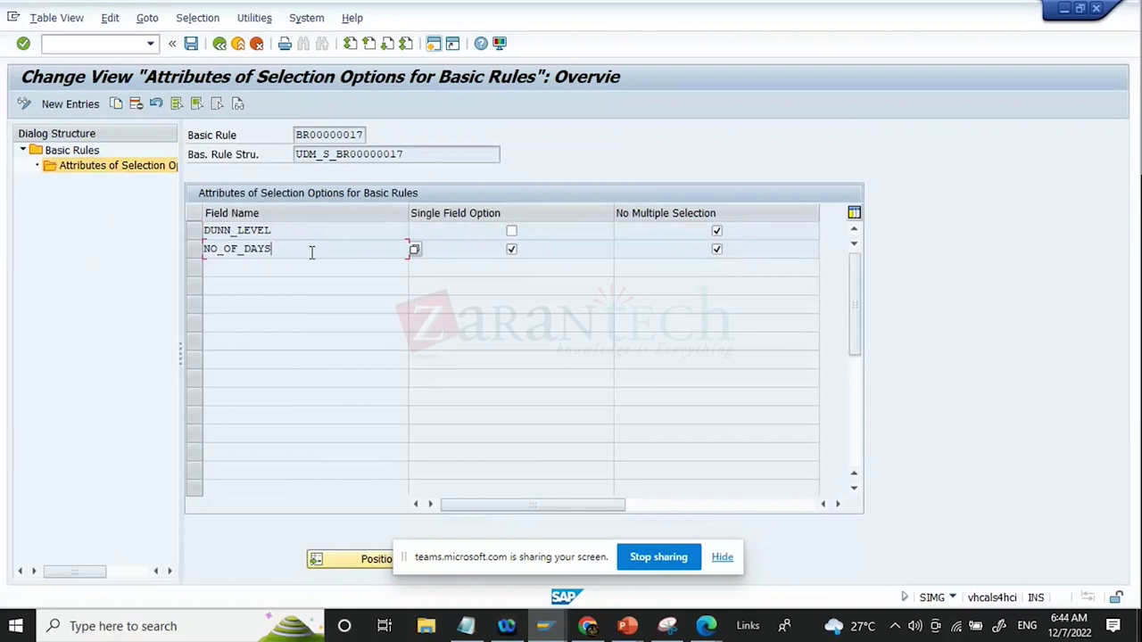
left_click(220, 43)
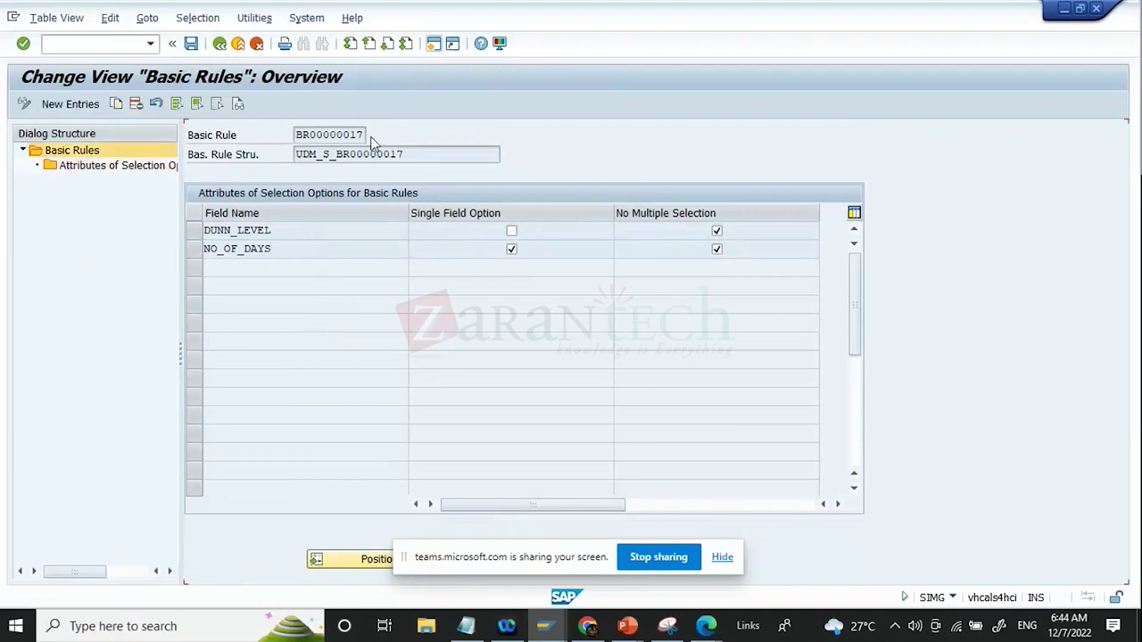
left_click(192, 211)
left_click(192, 212)
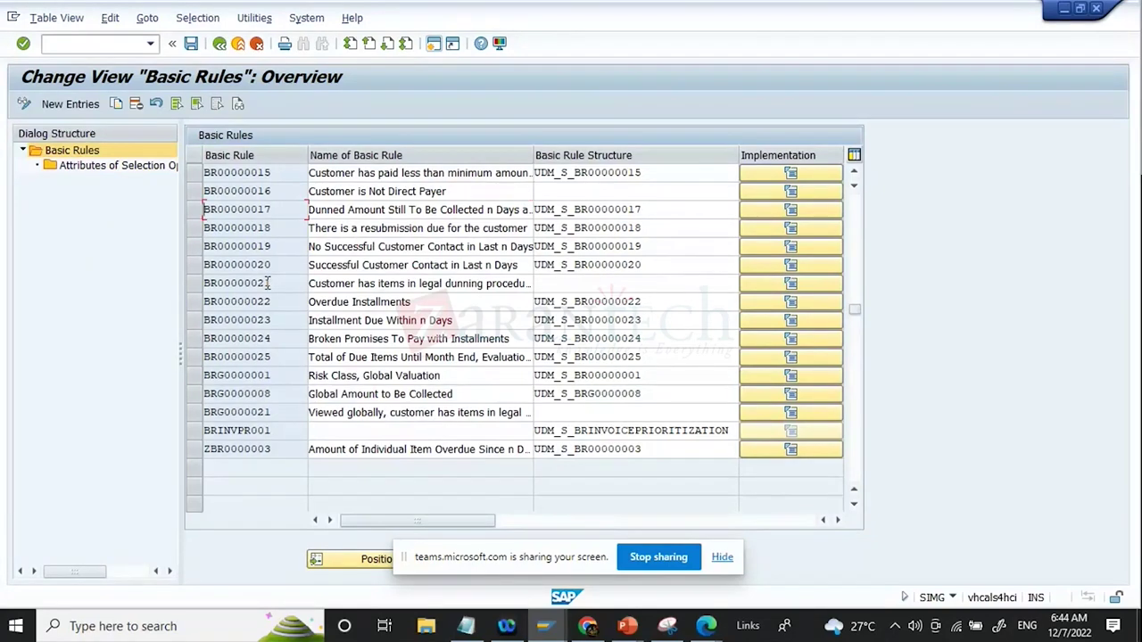
Open the implementation of BR00000012, examine its implementation name and package, and return to the basic rules overview
scroll(373, 366, "up", 1)
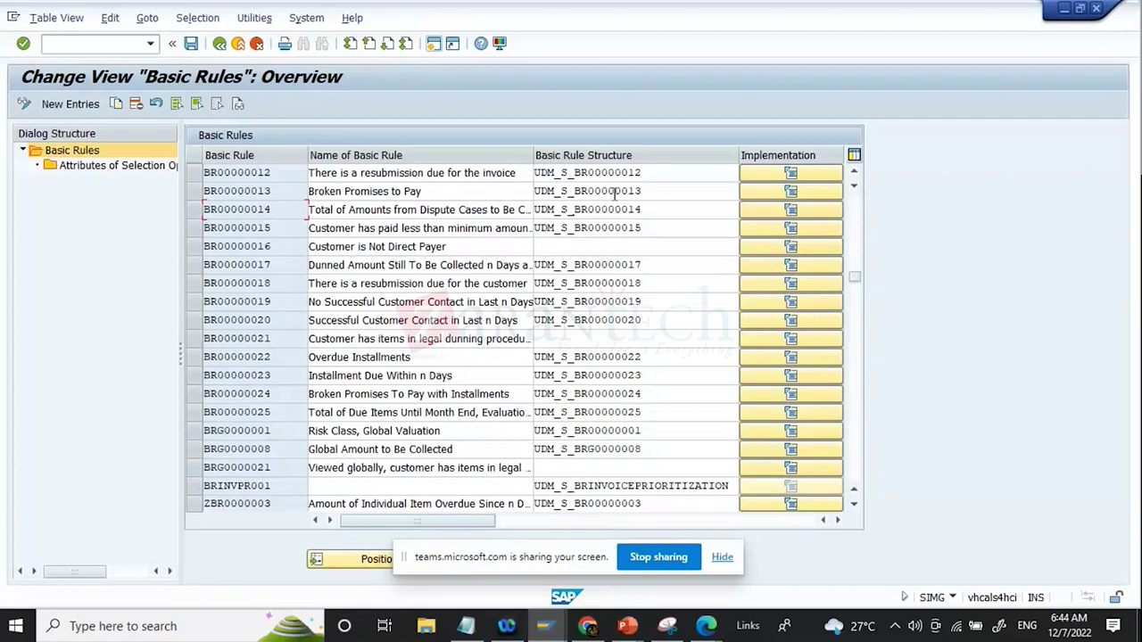
left_click(647, 174)
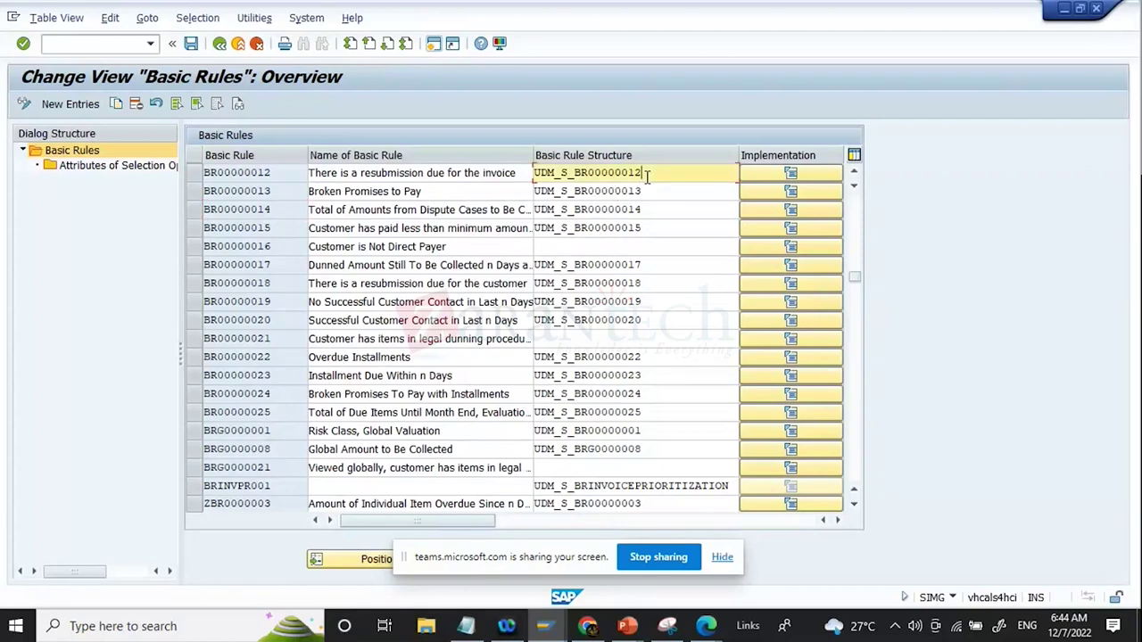
left_click(792, 177)
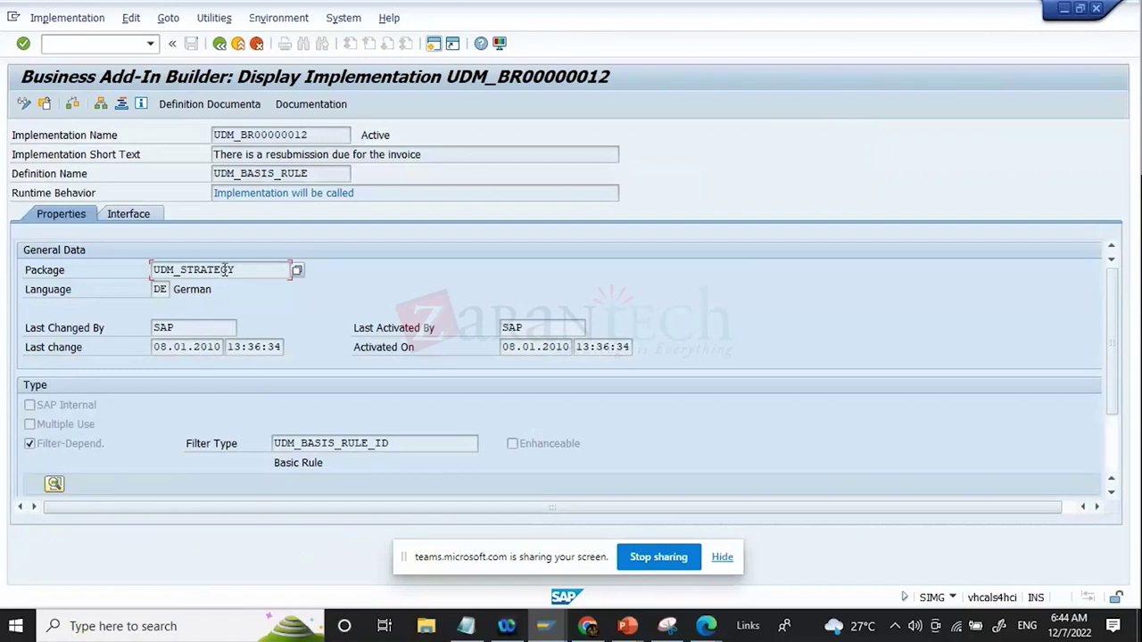
double_click(328, 134)
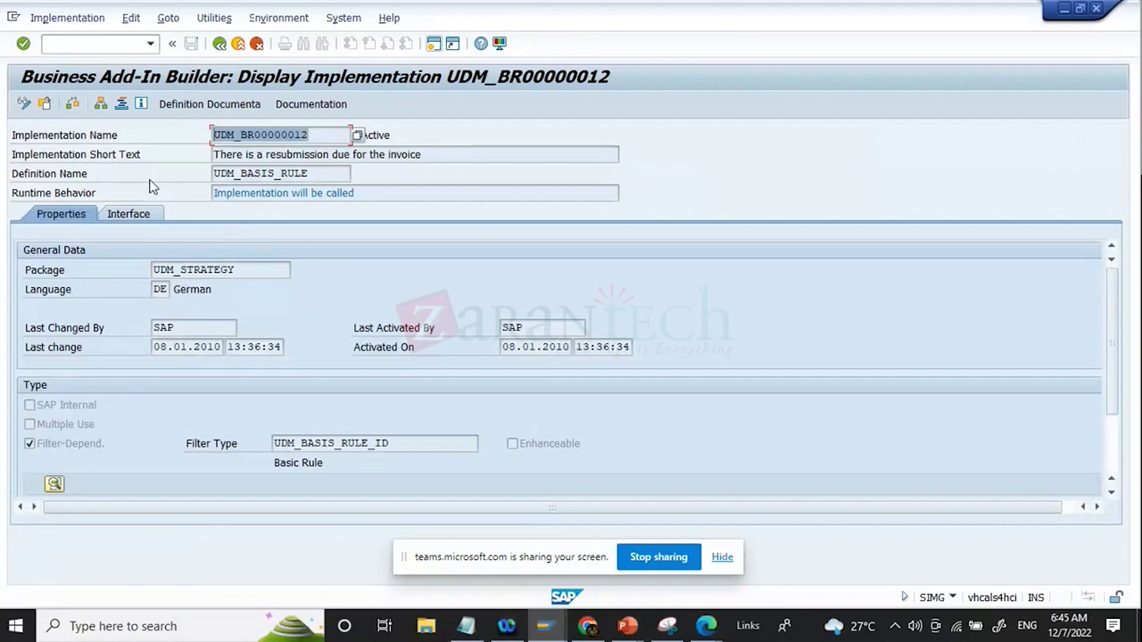
left_click(261, 271)
left_click(323, 136)
left_click(221, 45)
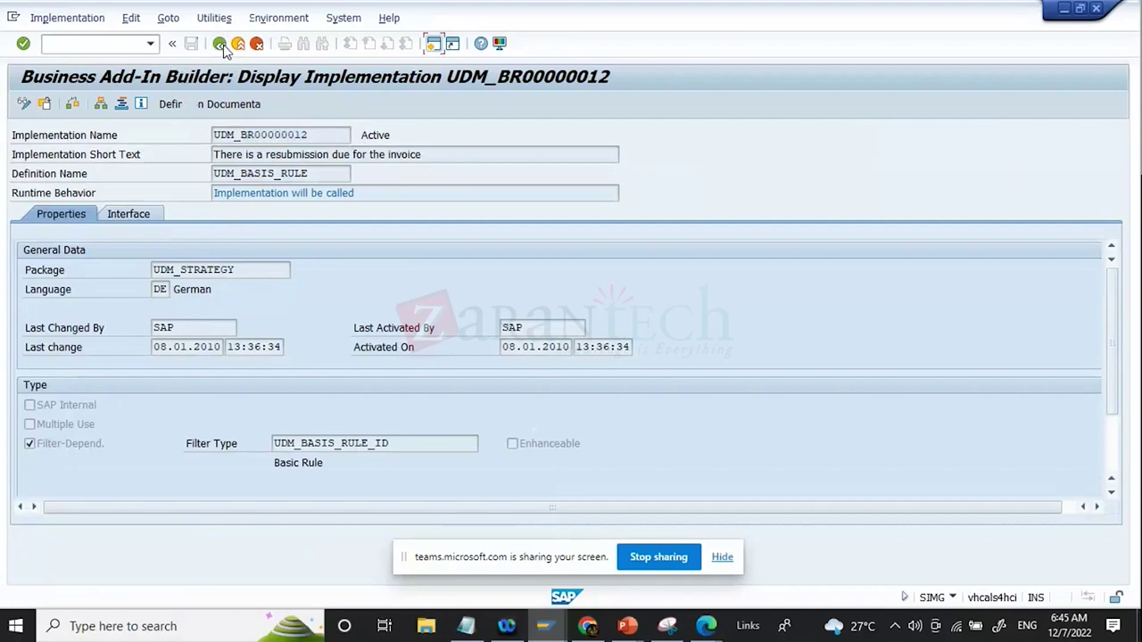
left_click(221, 44)
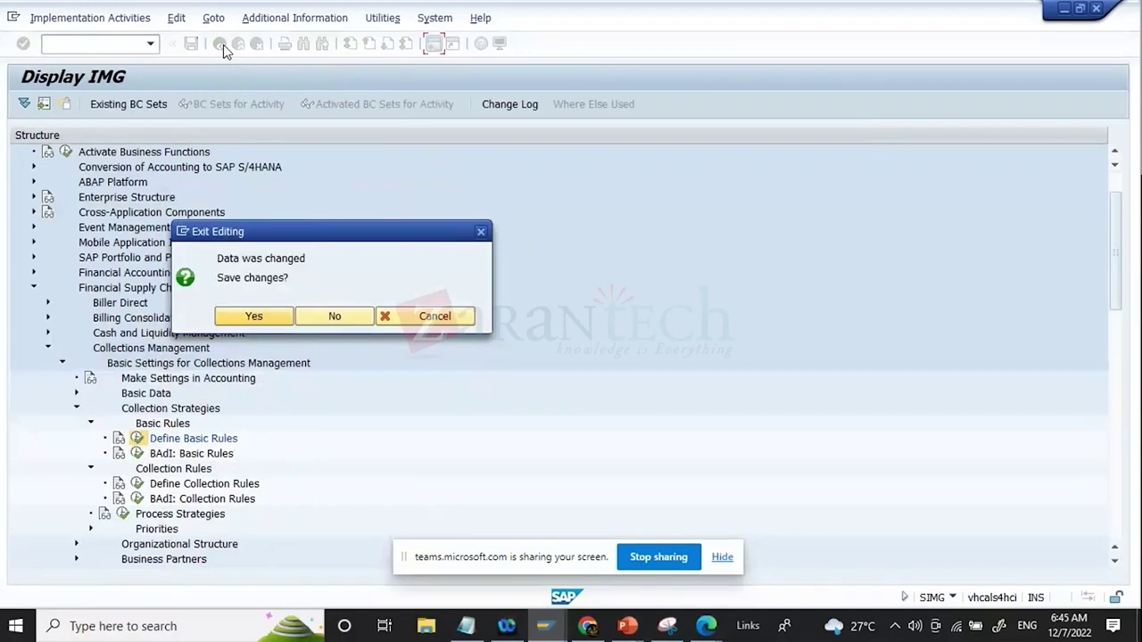
left_click(434, 316)
Switch to Google Slides to view the SPRO Path slide and return to the basic rules overview in SAP
scroll(297, 387, "down", 4)
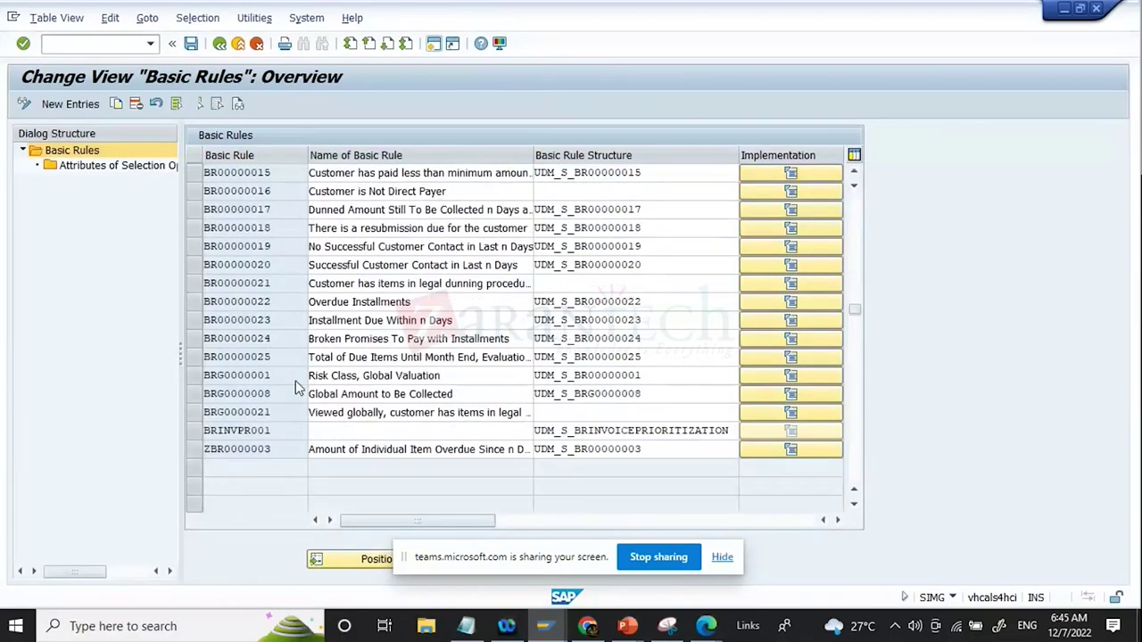
scroll(295, 384, "up", 2)
left_click(586, 625)
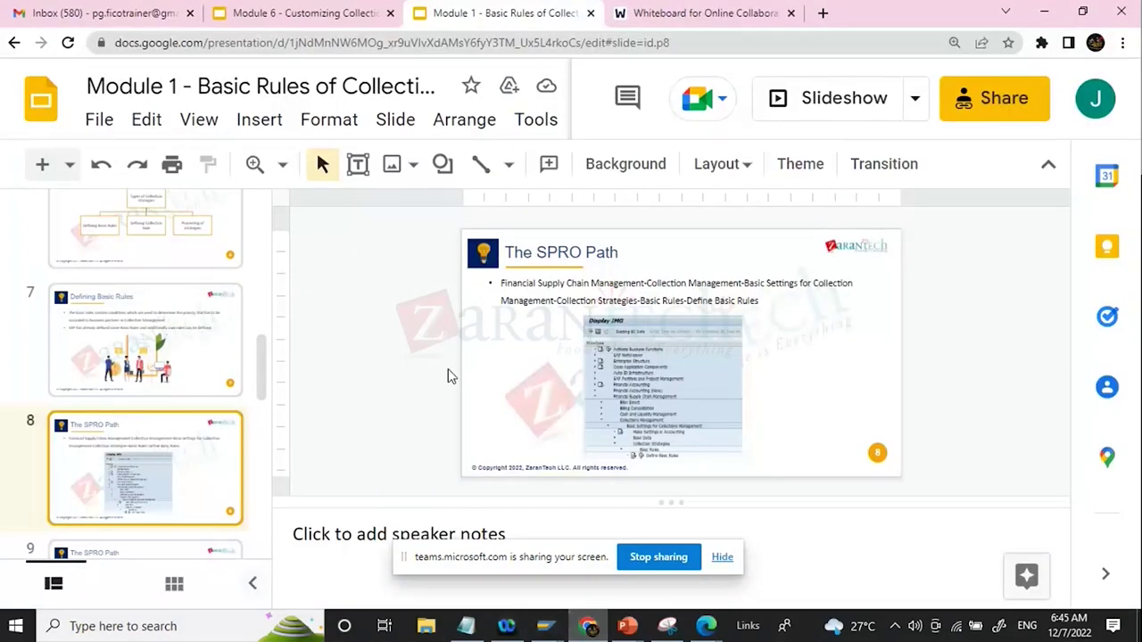
mouse_move(544, 625)
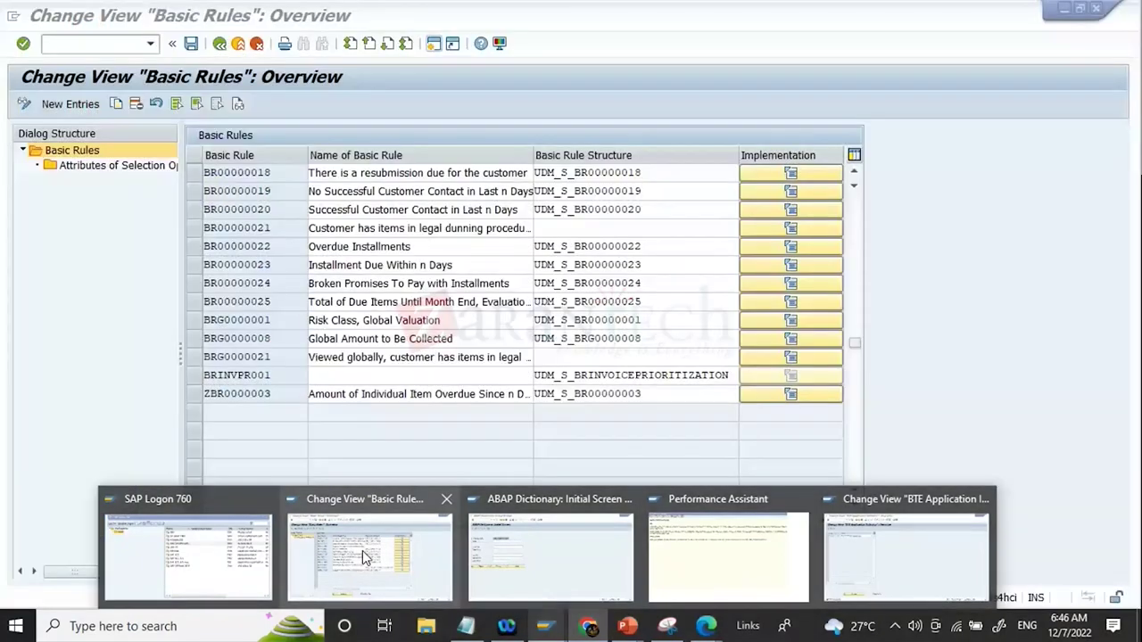
left_click(362, 550)
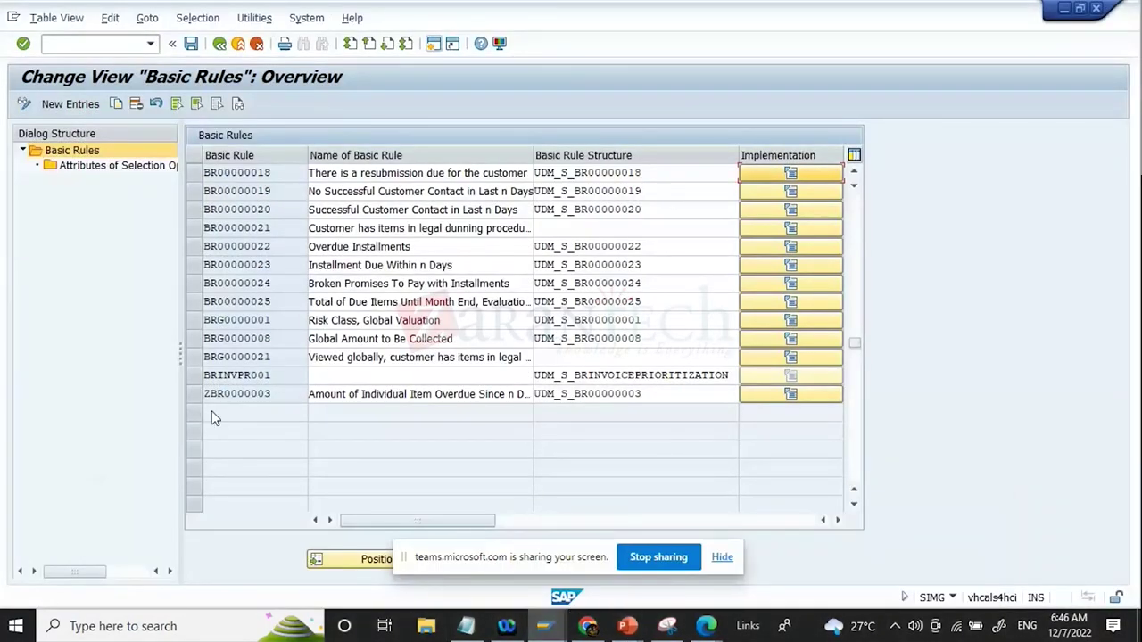
Open the selection option attributes of custom rule ZBR0000003 and check its basic rule and structure fields
left_click(281, 399)
left_click_drag(281, 400, 109, 395)
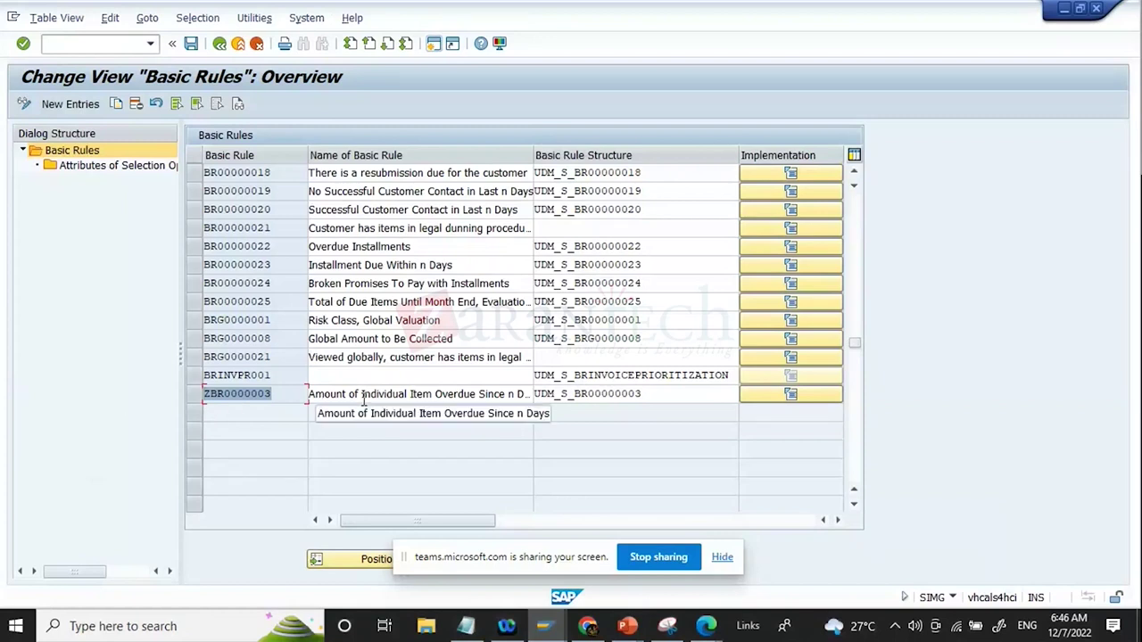
left_click(291, 397)
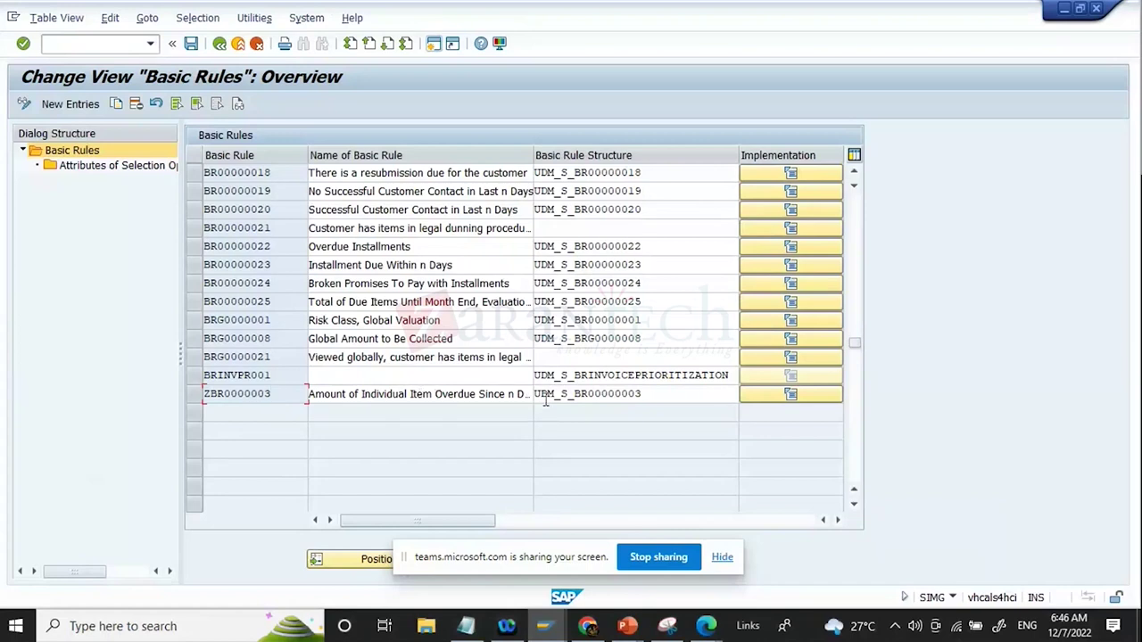
left_click_drag(312, 394, 546, 416)
left_click(193, 393)
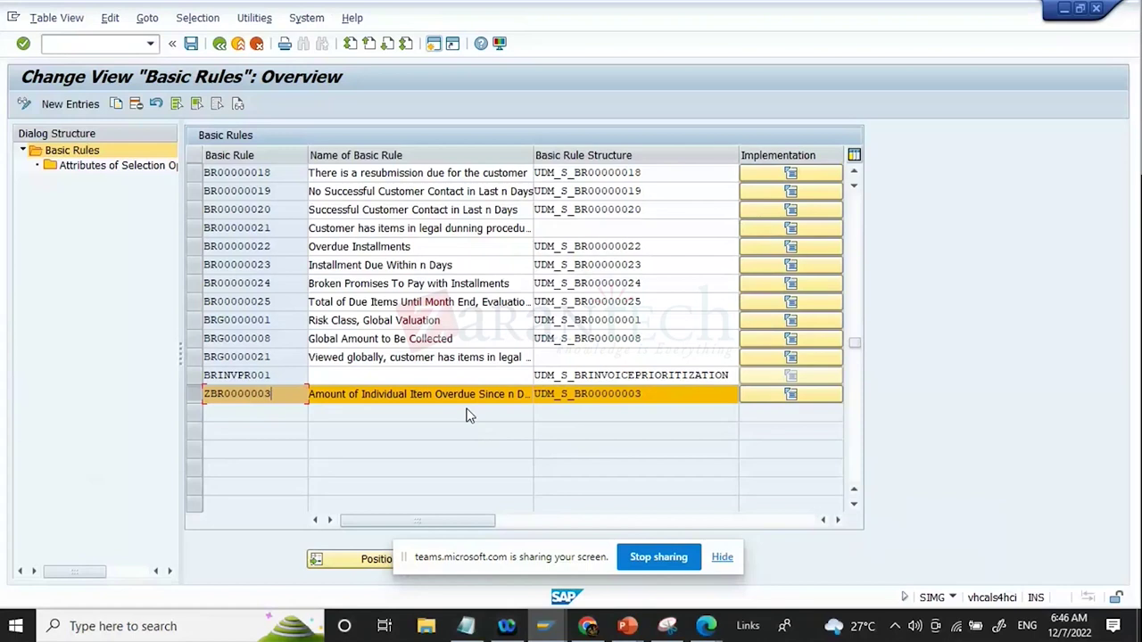
double_click(128, 168)
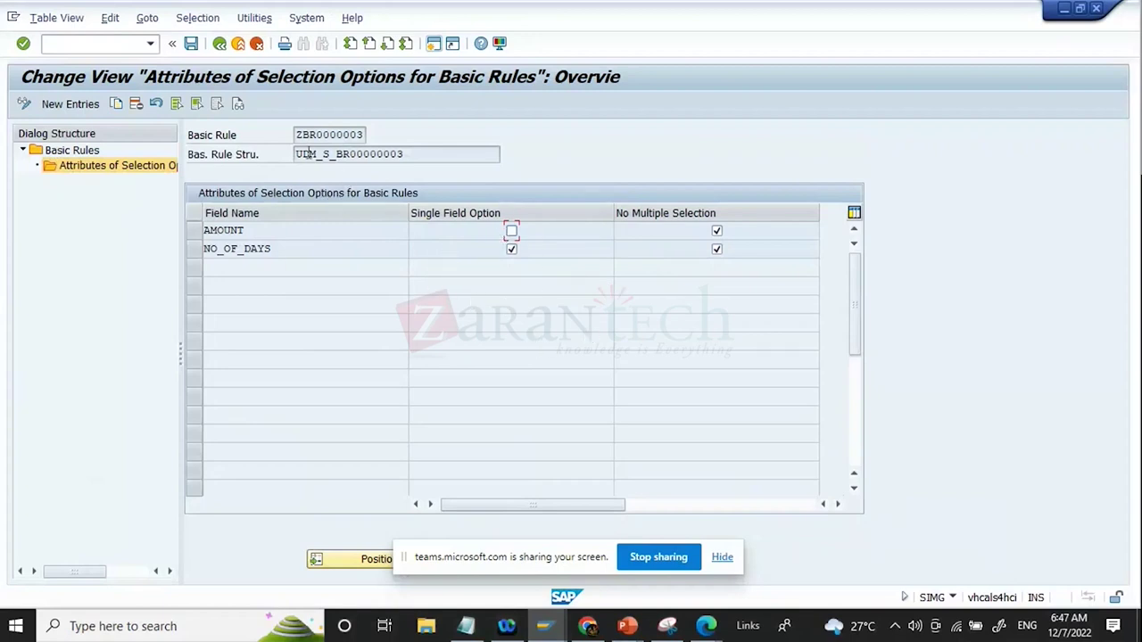
left_click_drag(300, 135, 269, 165)
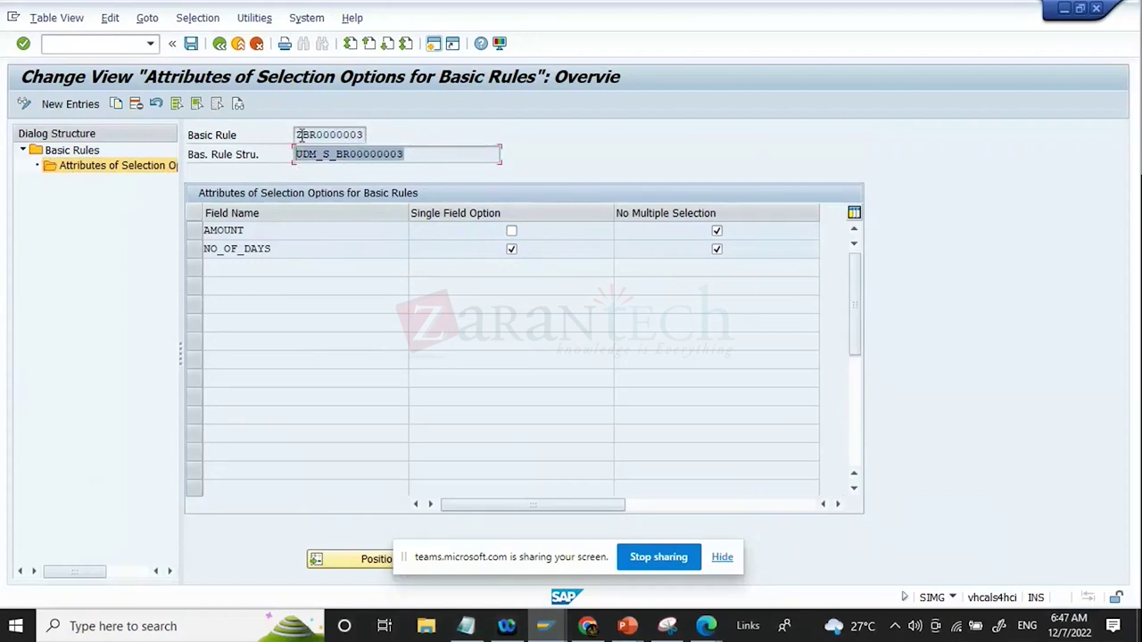
left_click_drag(300, 135, 396, 135)
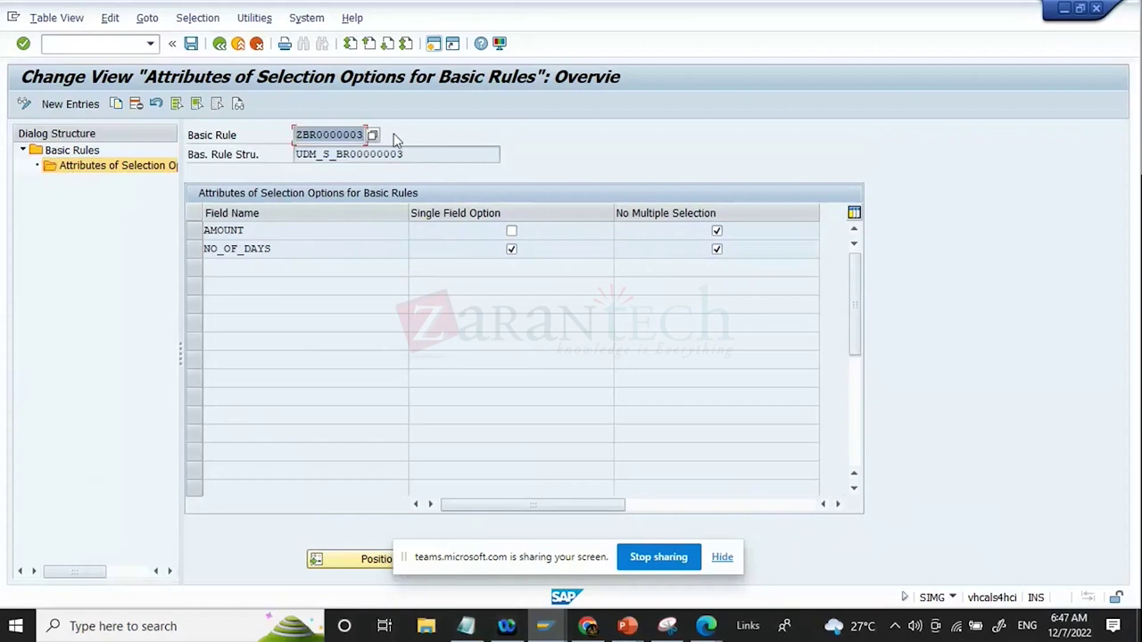
Disable No Multiple Selection for AMOUNT in ZBR0000003, leave Single Field Option off, and save to the FSCM_COLM workbench request
left_click(511, 232)
left_click(716, 231)
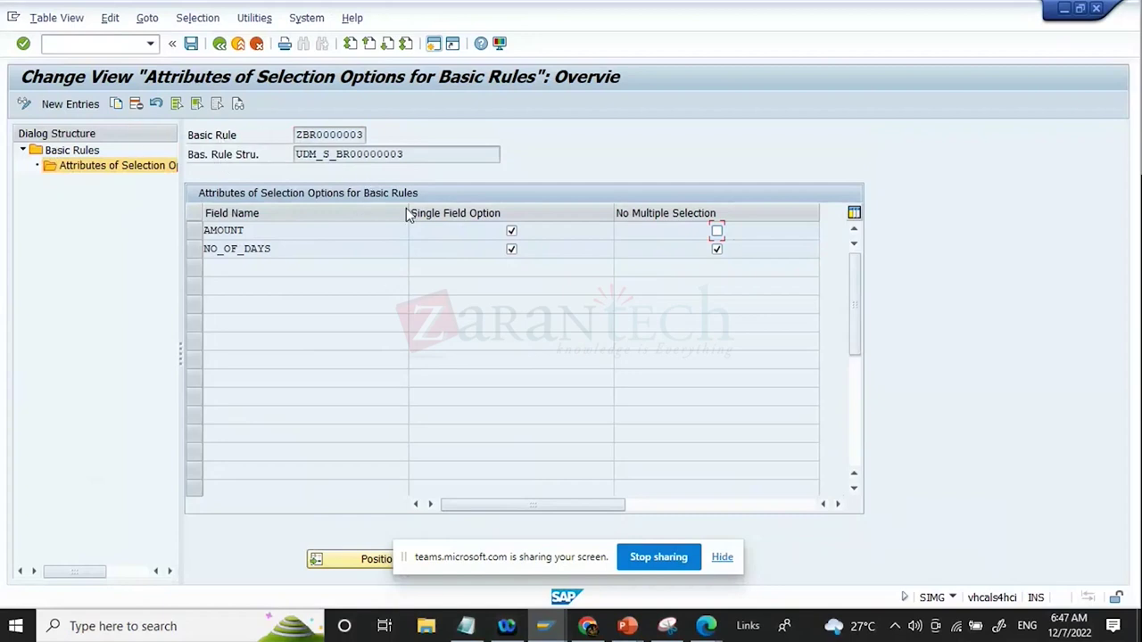
left_click(511, 231)
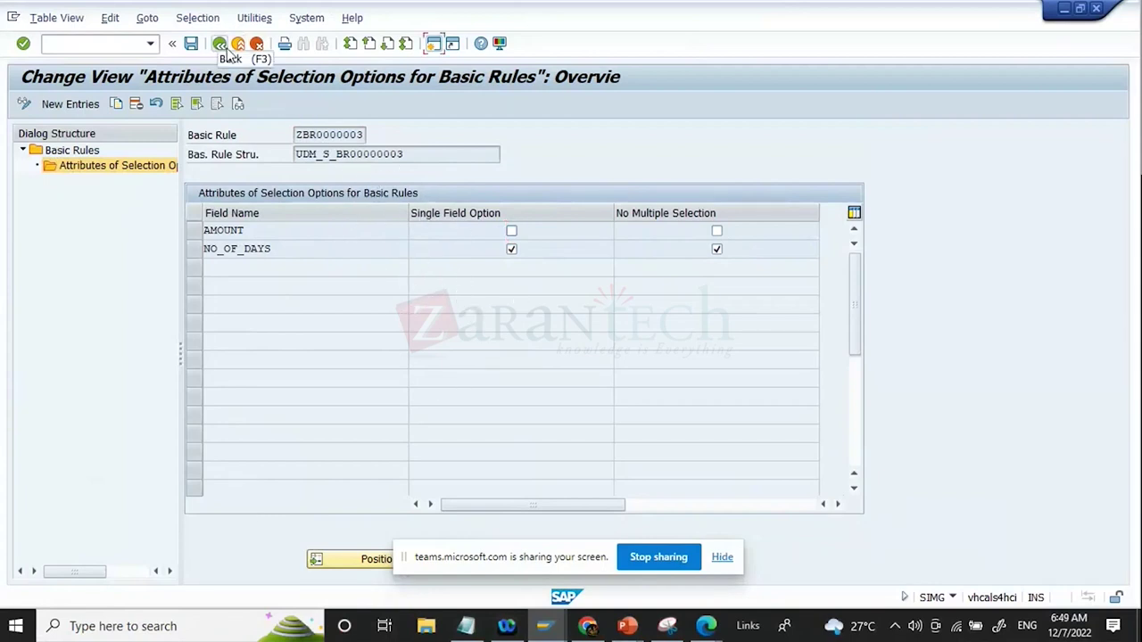
left_click(190, 45)
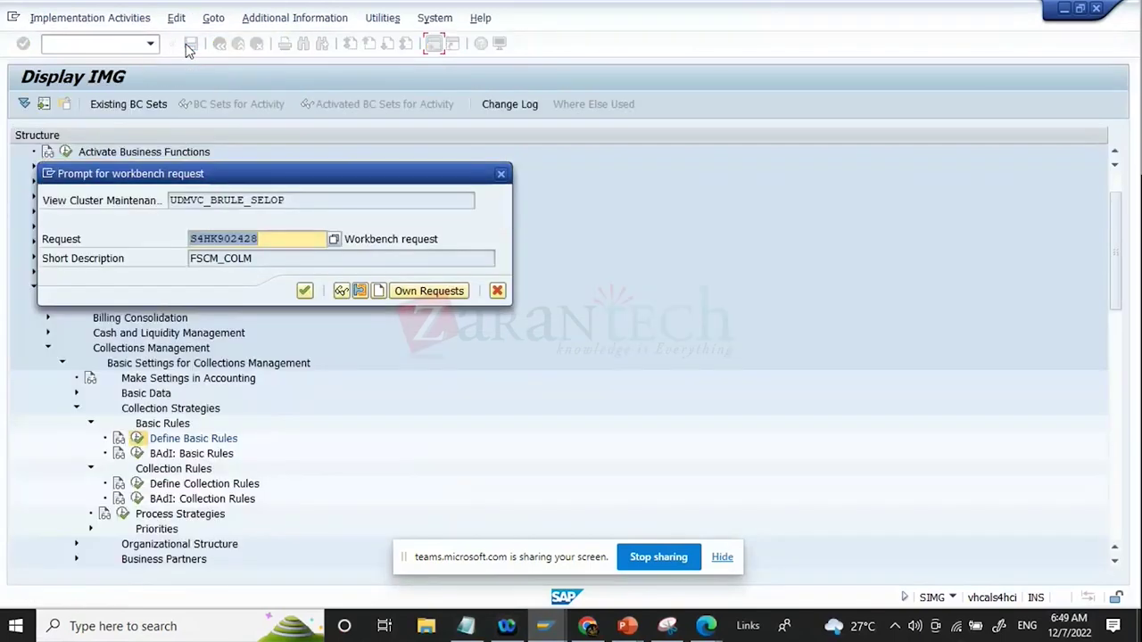
key("Return")
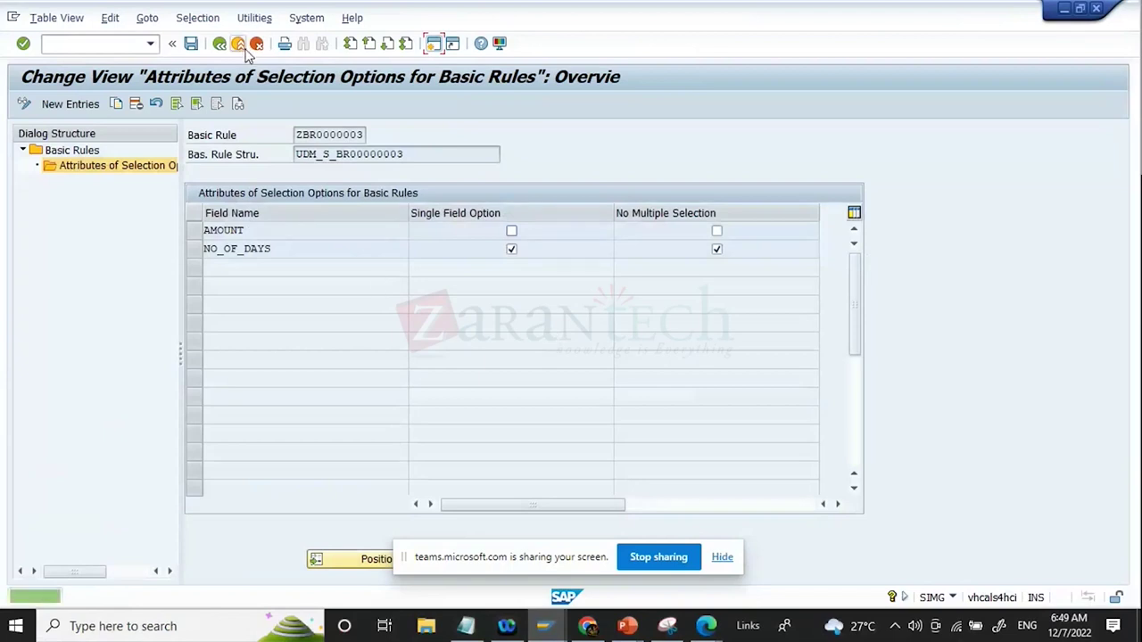
left_click(219, 46)
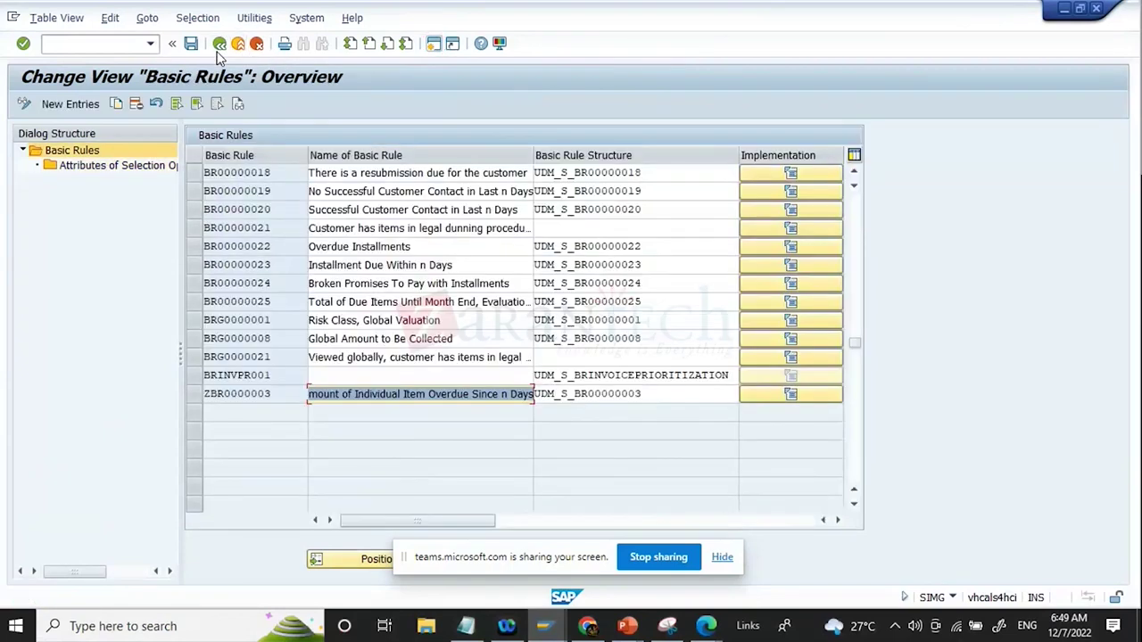
Examine the CCT_TYPE selection option of BR00000020, Successful Customer Contact in Last n Days, and return to the overview
left_click(284, 397)
left_click_drag(404, 398, 528, 406)
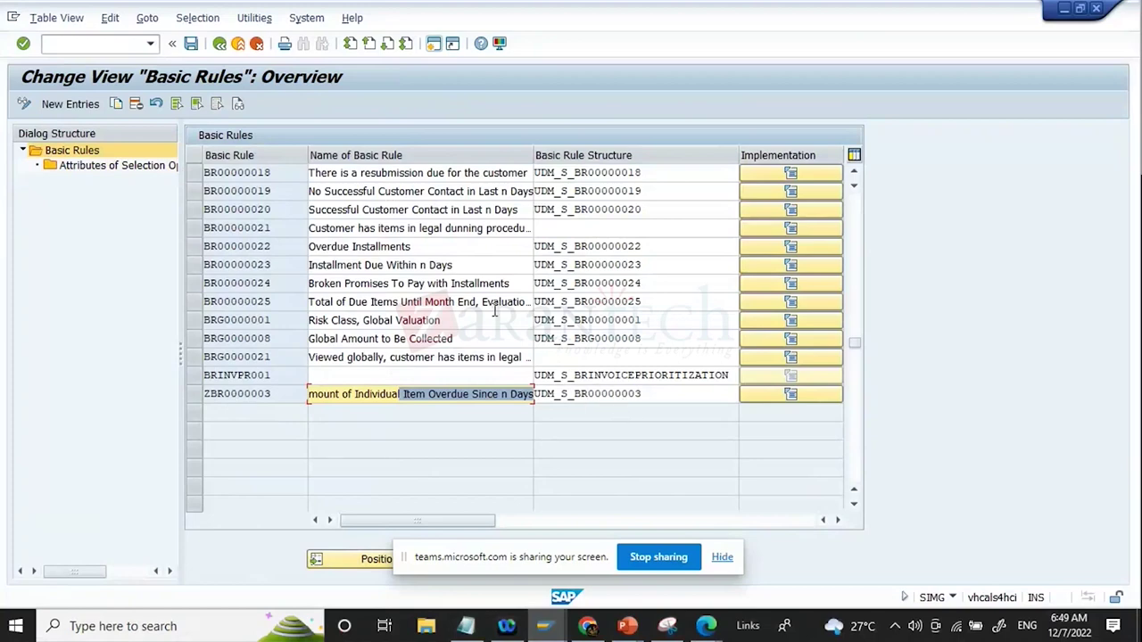
scroll(364, 278, "up", 1)
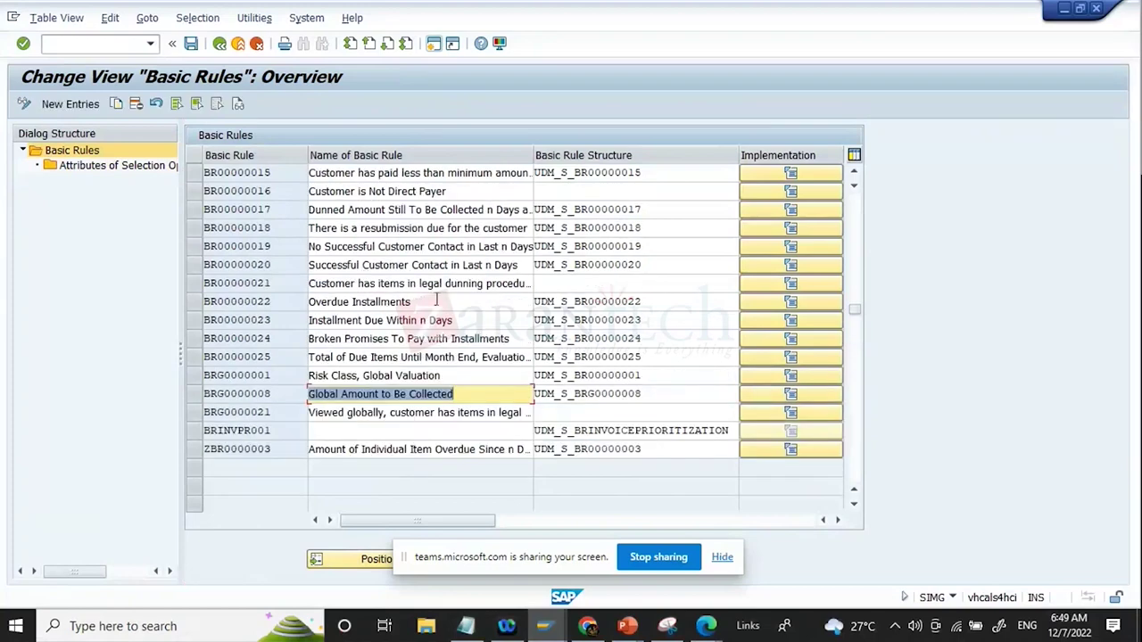
left_click(193, 284)
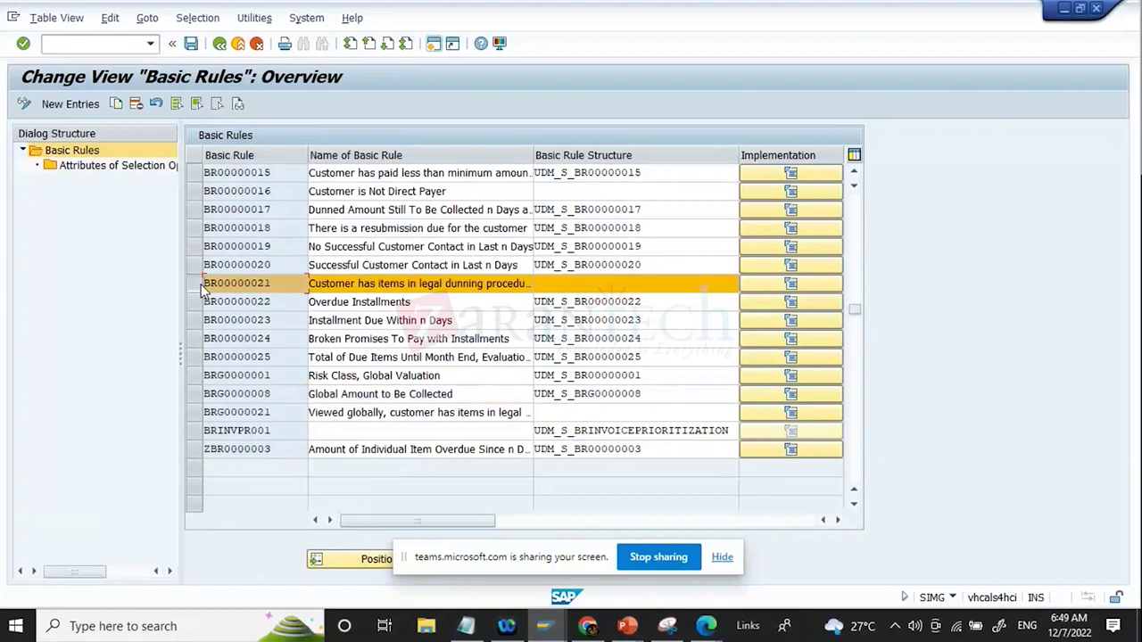
left_click(202, 270)
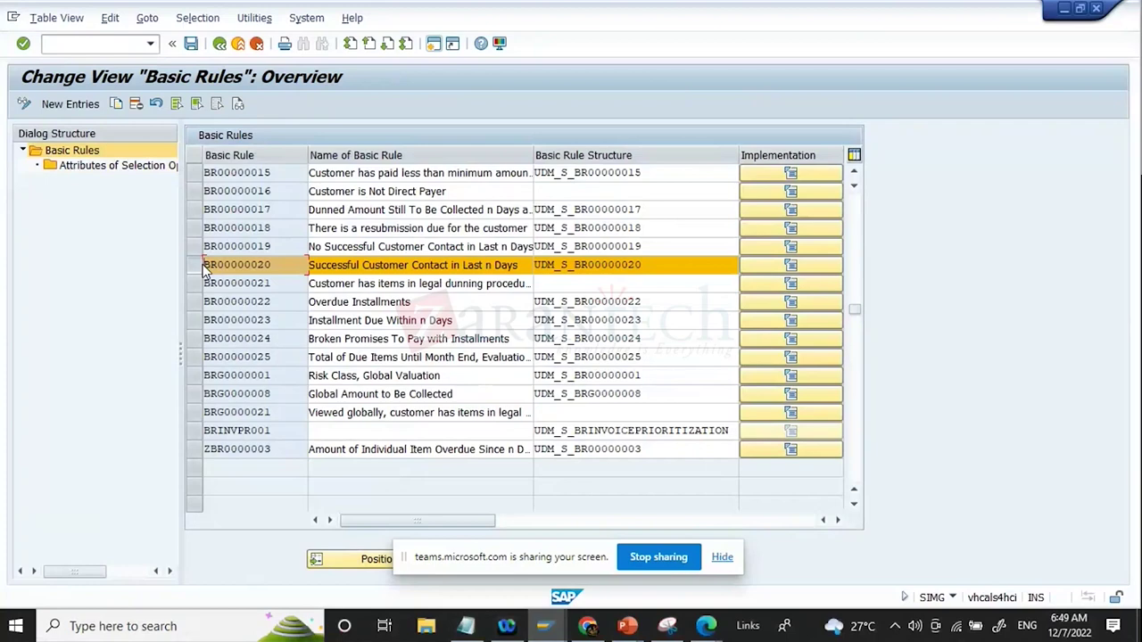
left_click(265, 265)
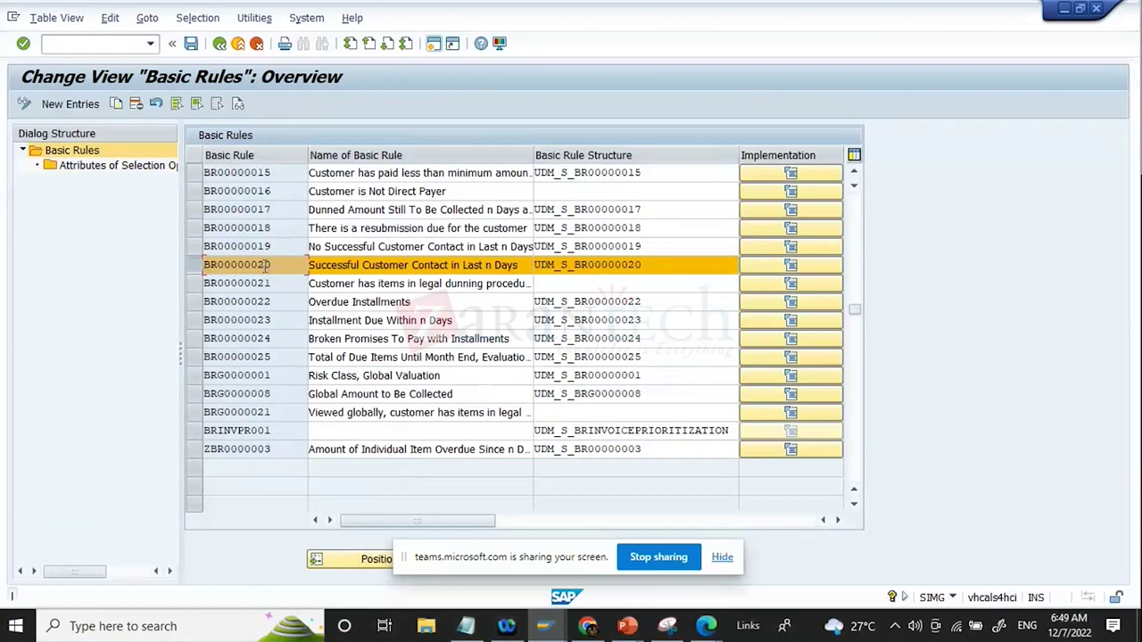
double_click(128, 165)
left_click(331, 230)
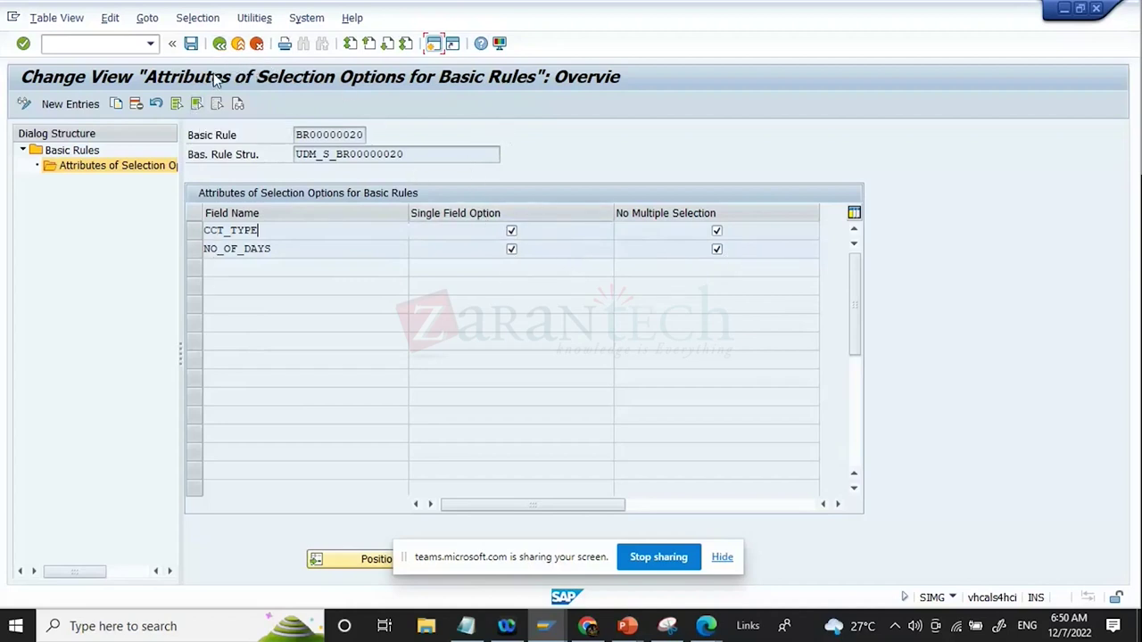
left_click(221, 42)
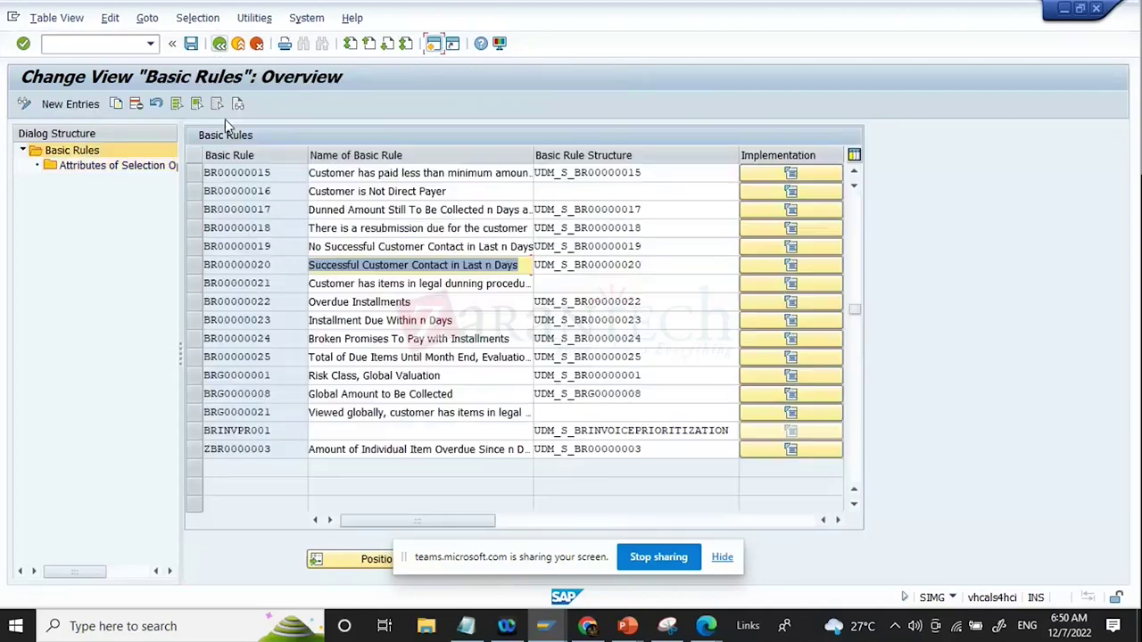
Copy basic rule BR00000020, Successful Customer Contact in Last n Days, as ZBR0000020 with all dependent entries
left_click(194, 265)
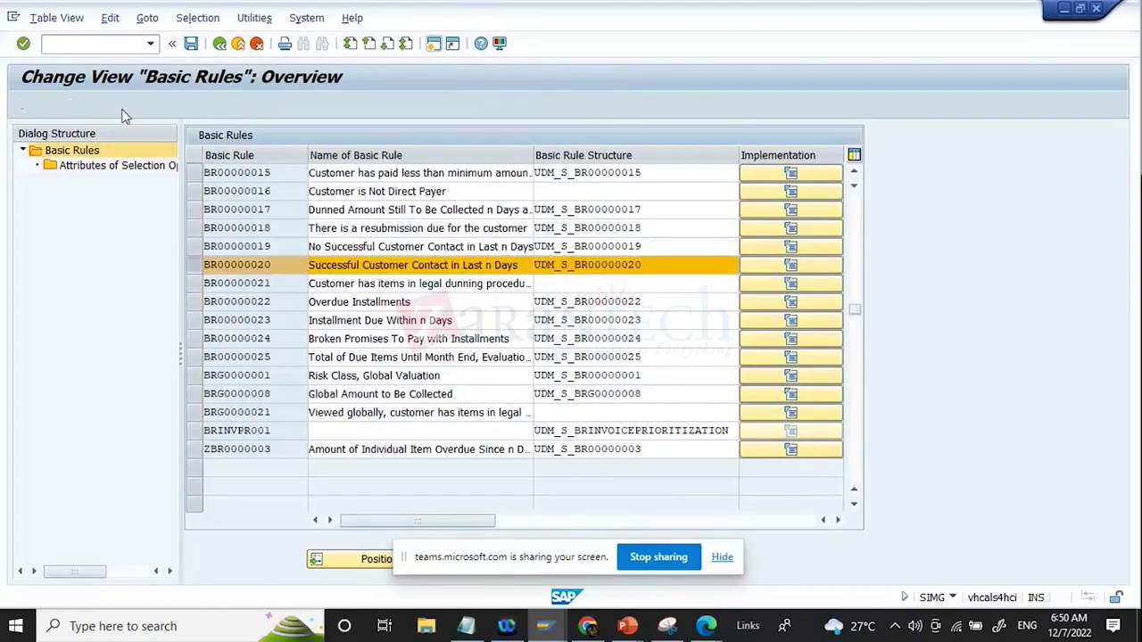
left_click(116, 104)
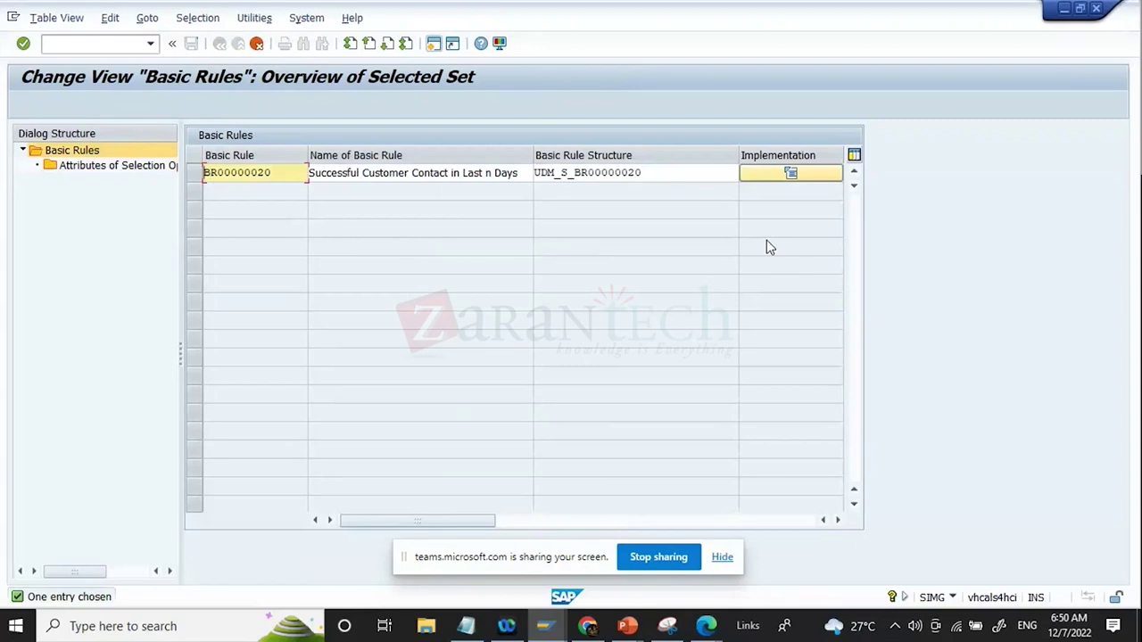
key("Right")
key("Right")
key("Delete")
key("Left")
key("Left")
type("Z")
key("Tab")
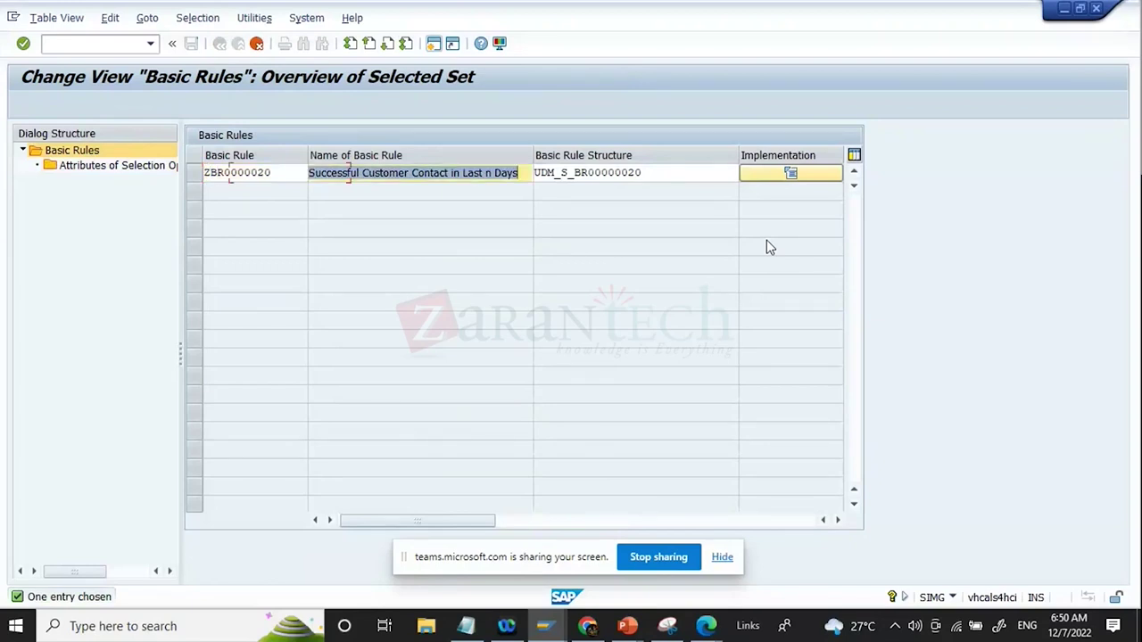
key("Tab")
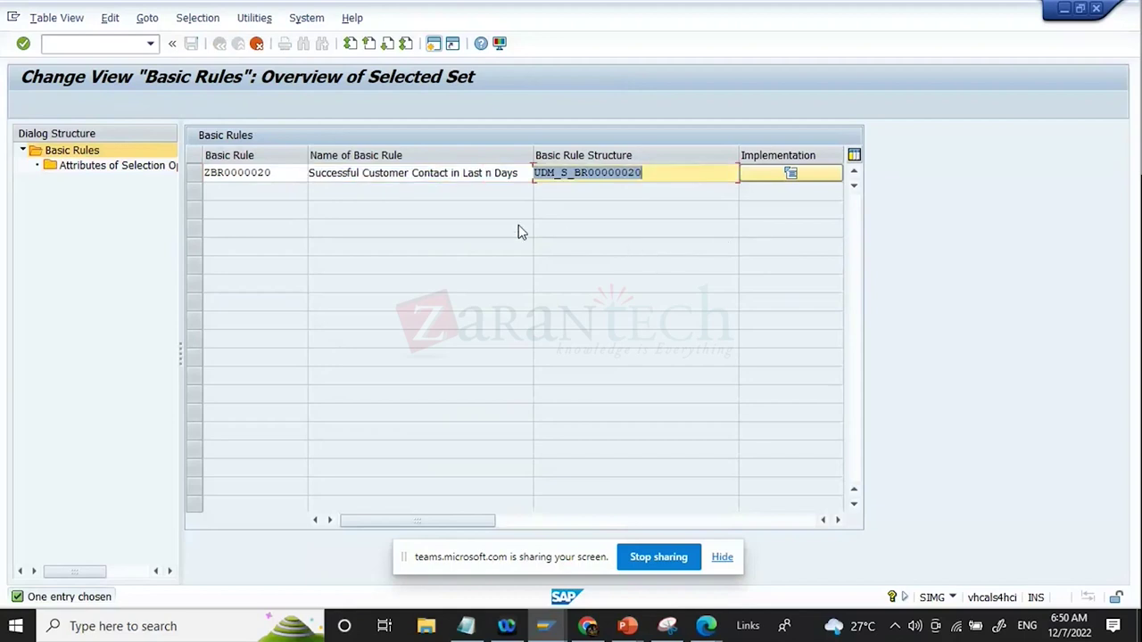
key("Return")
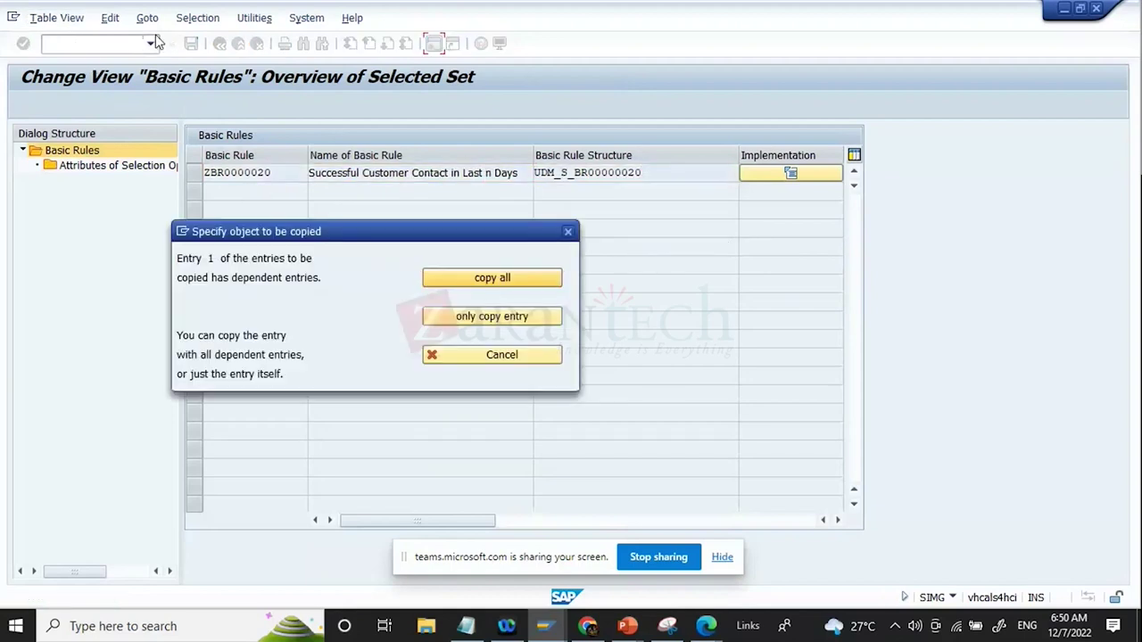
left_click(492, 276)
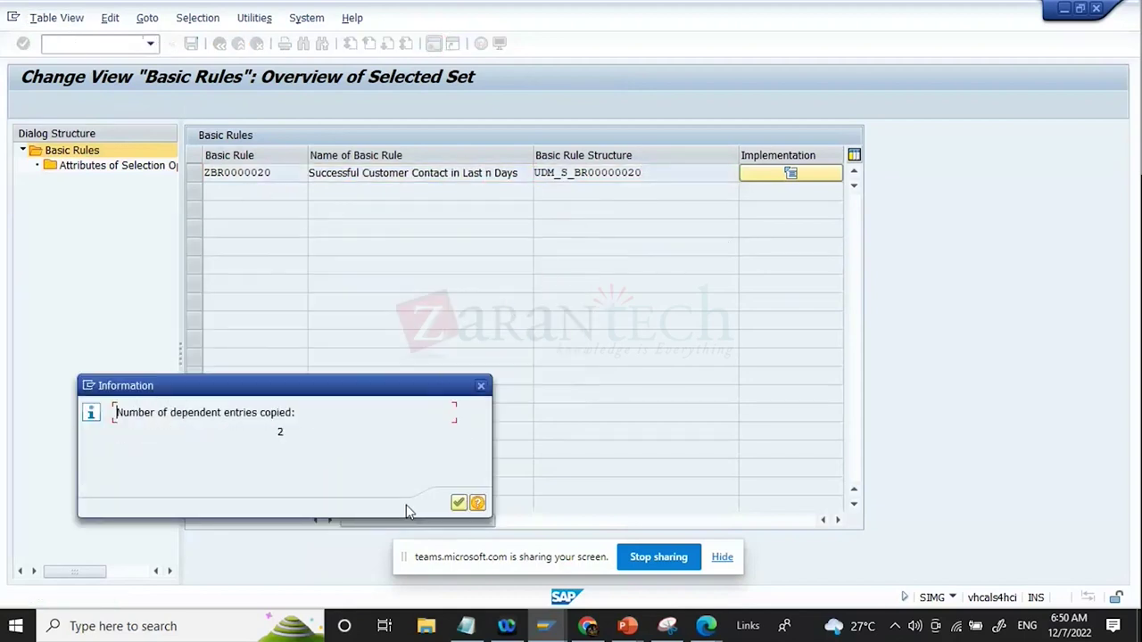
left_click(457, 502)
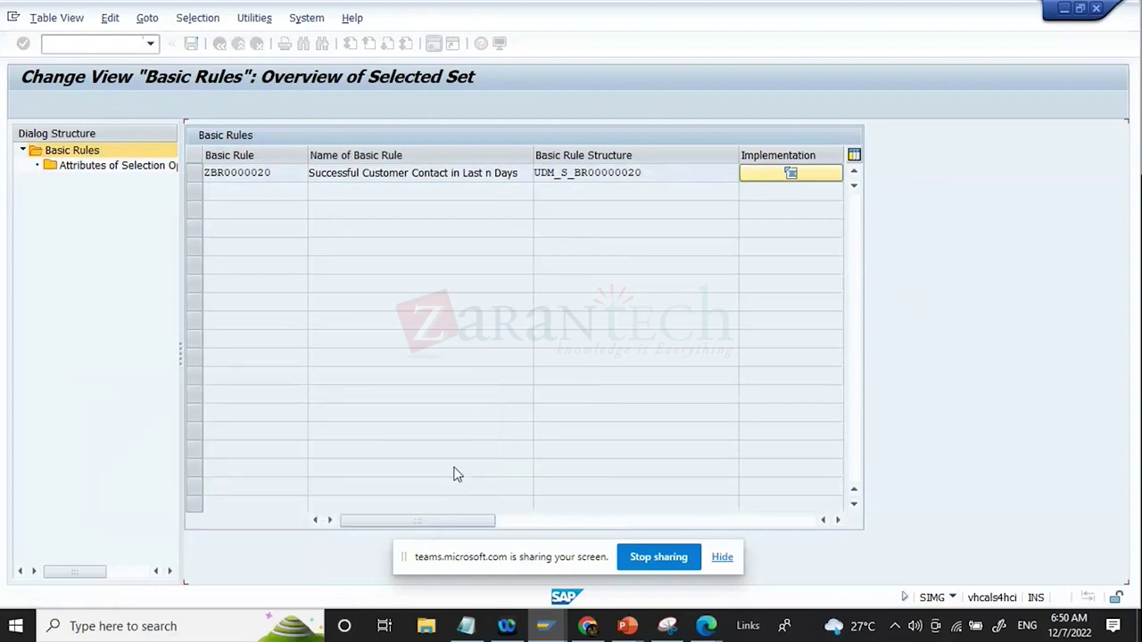
Open the selection option attributes of ZBR0000020 and delete the NO_OF_DAYS field entry
left_click(194, 174)
left_click(147, 169)
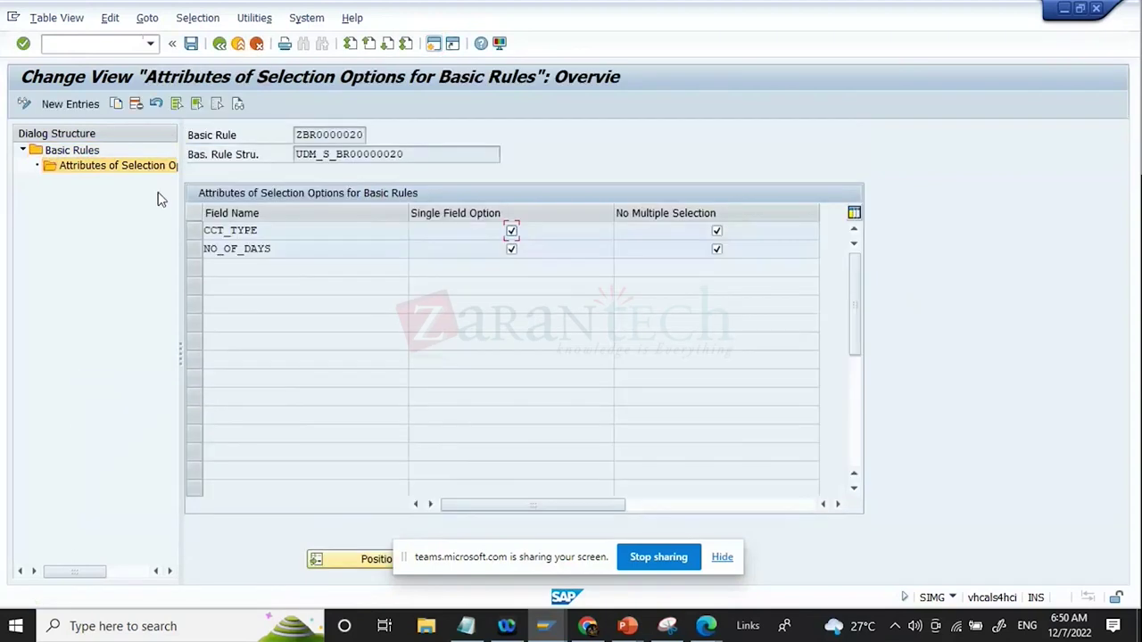
left_click(193, 250)
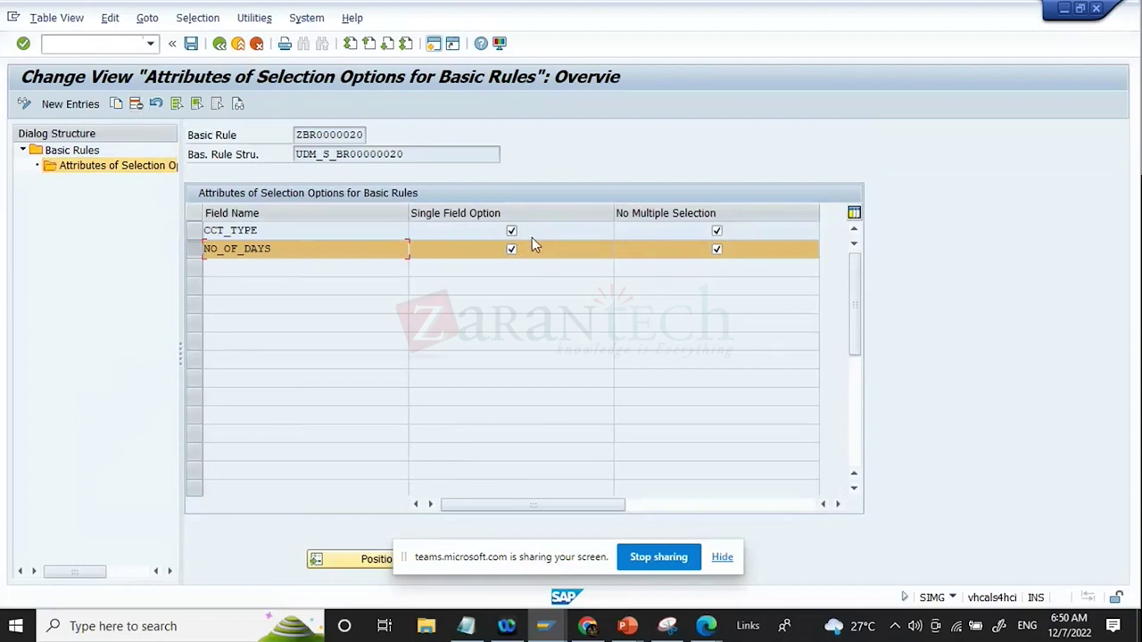
left_click(135, 105)
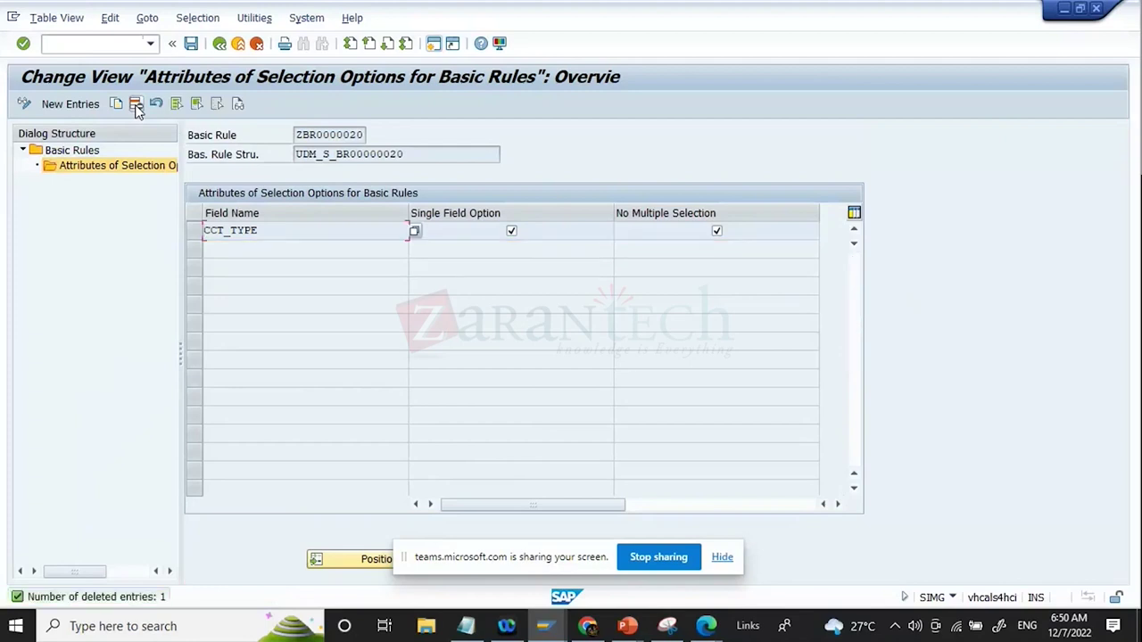
double_click(300, 229)
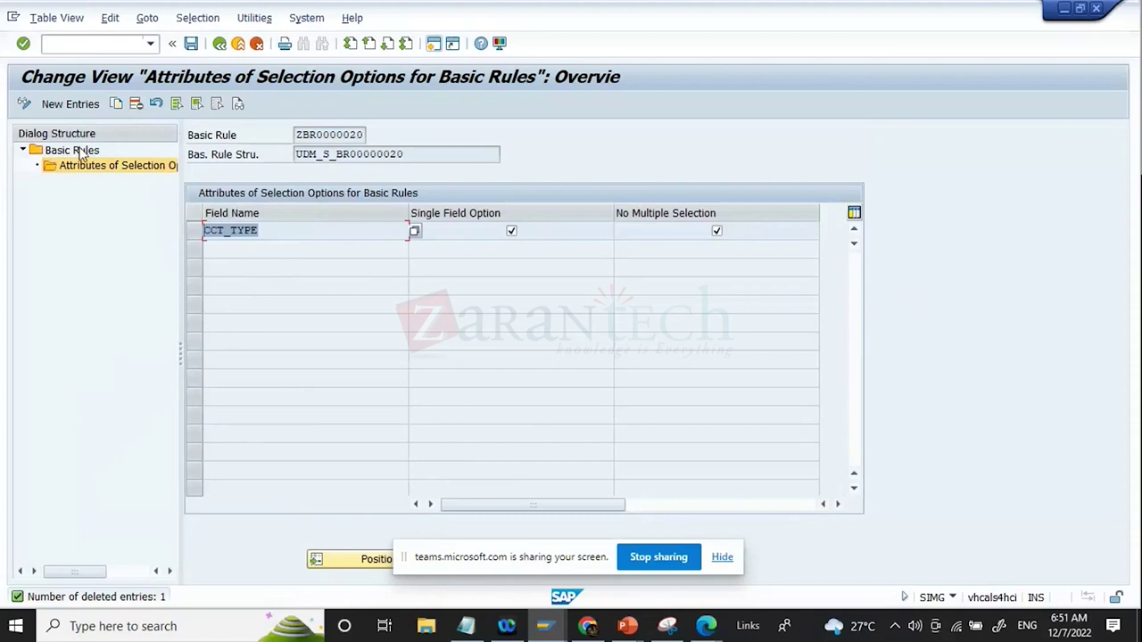
Start a new selection option entry for ZBR0000020, check which field names are available, and cancel without adding one
left_click(69, 103)
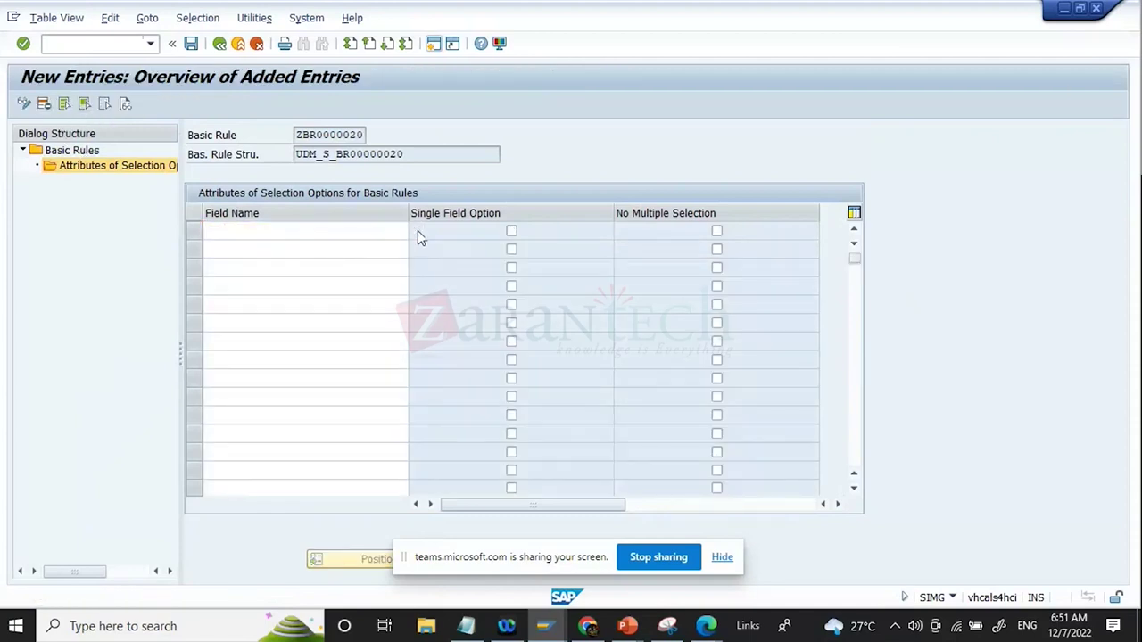
left_click(415, 232)
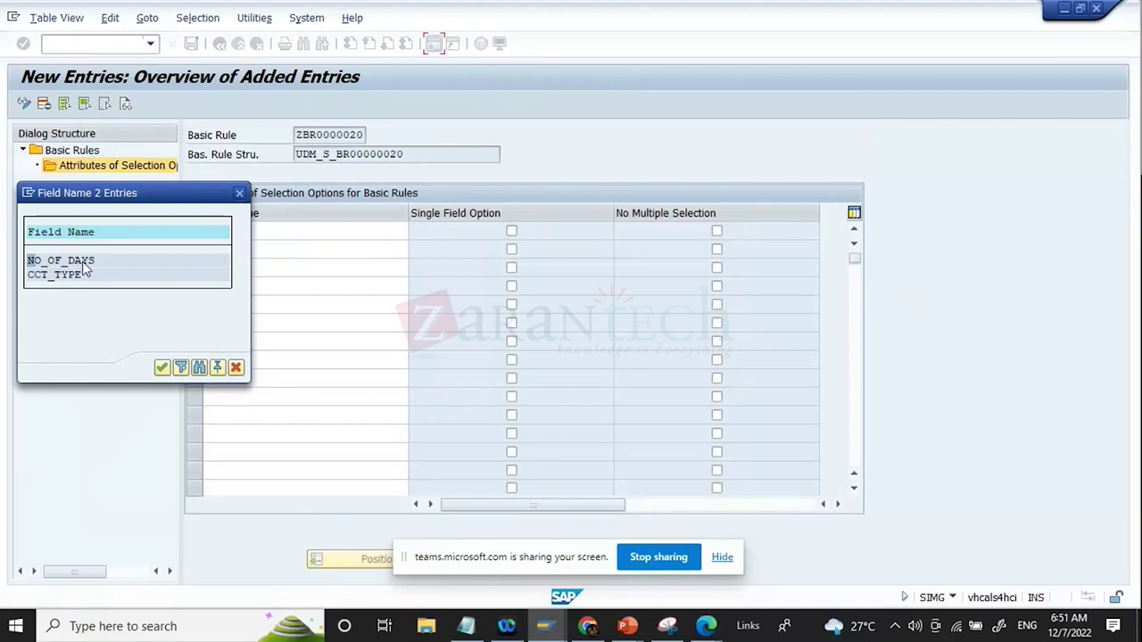
left_click_drag(141, 205, 553, 300)
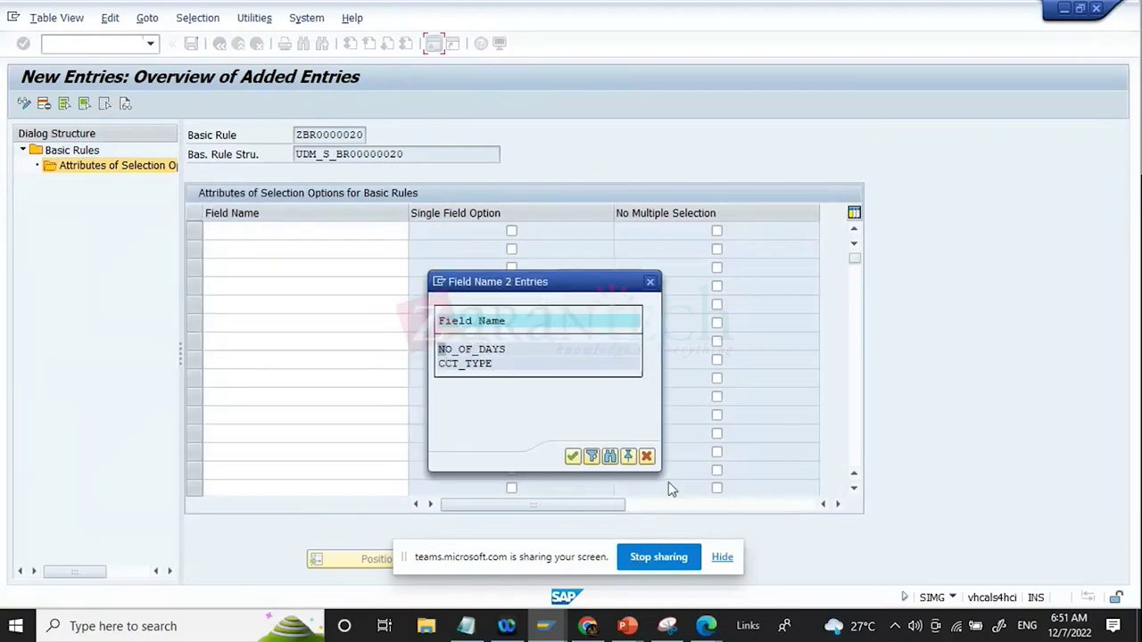
left_click(647, 456)
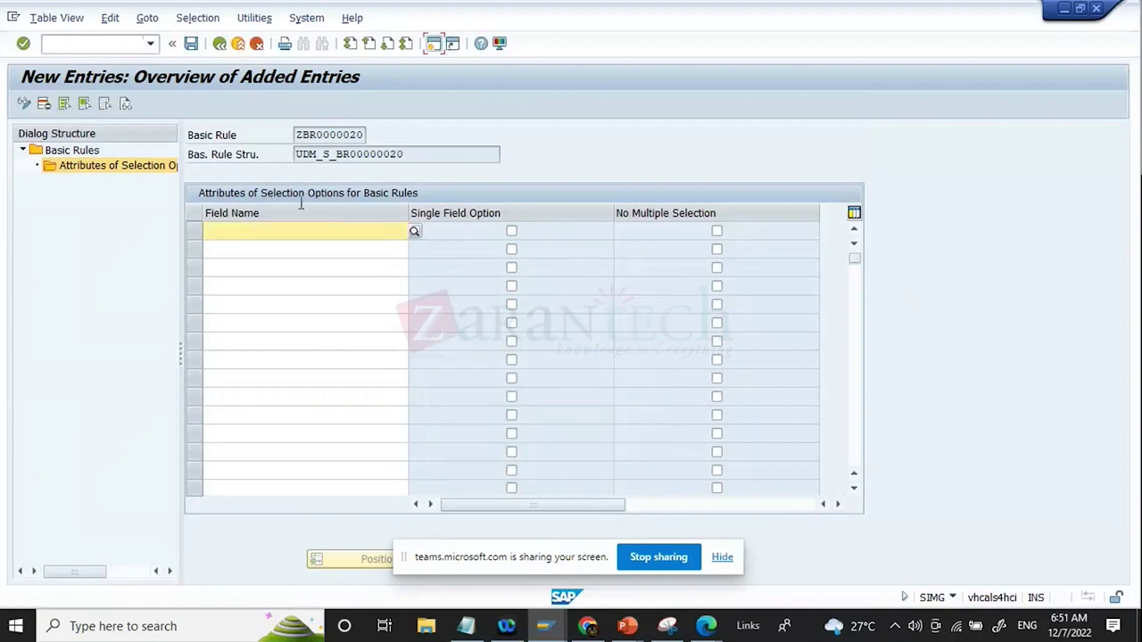
left_click(257, 44)
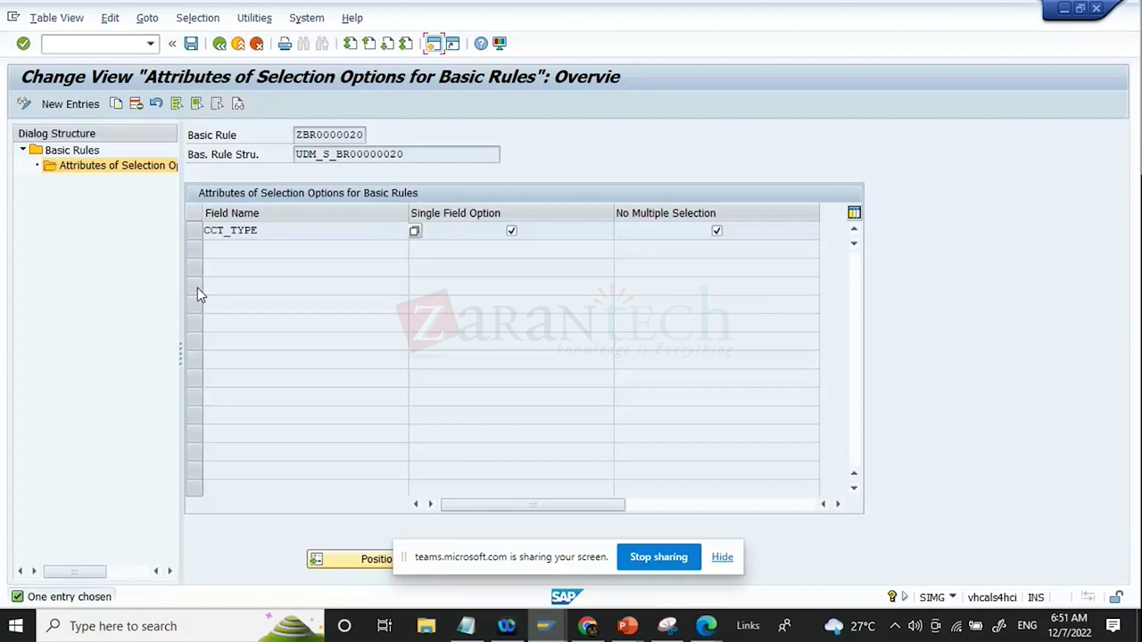
Save custom rule ZBR0000020 with its selection options and return to the IMG structure
left_click(190, 45)
left_click_drag(418, 154, 142, 150)
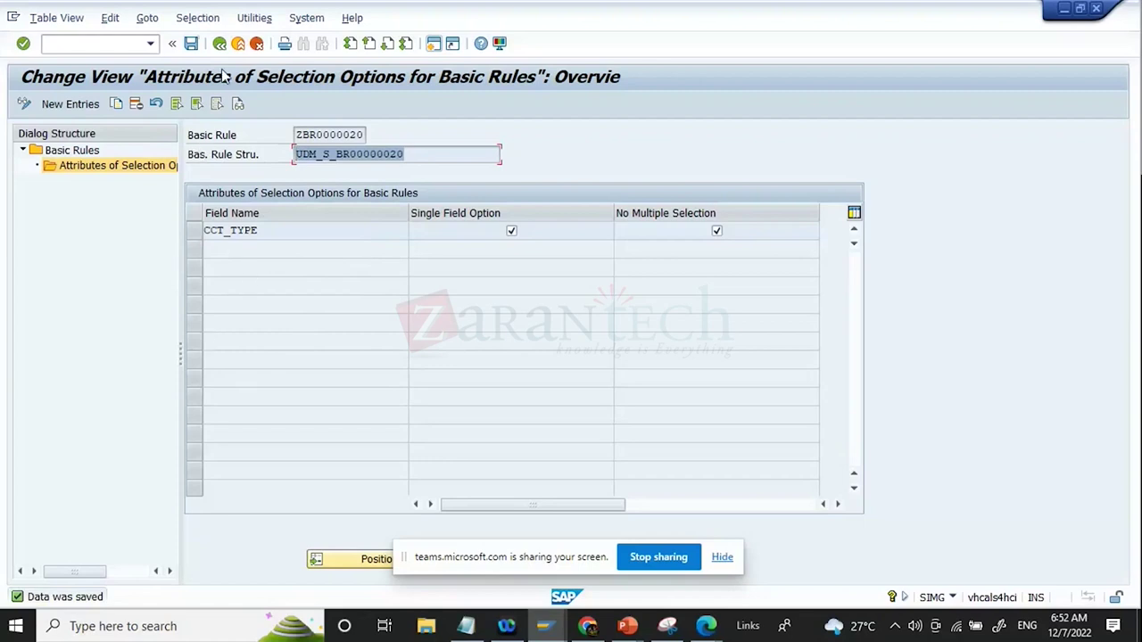
left_click(192, 43)
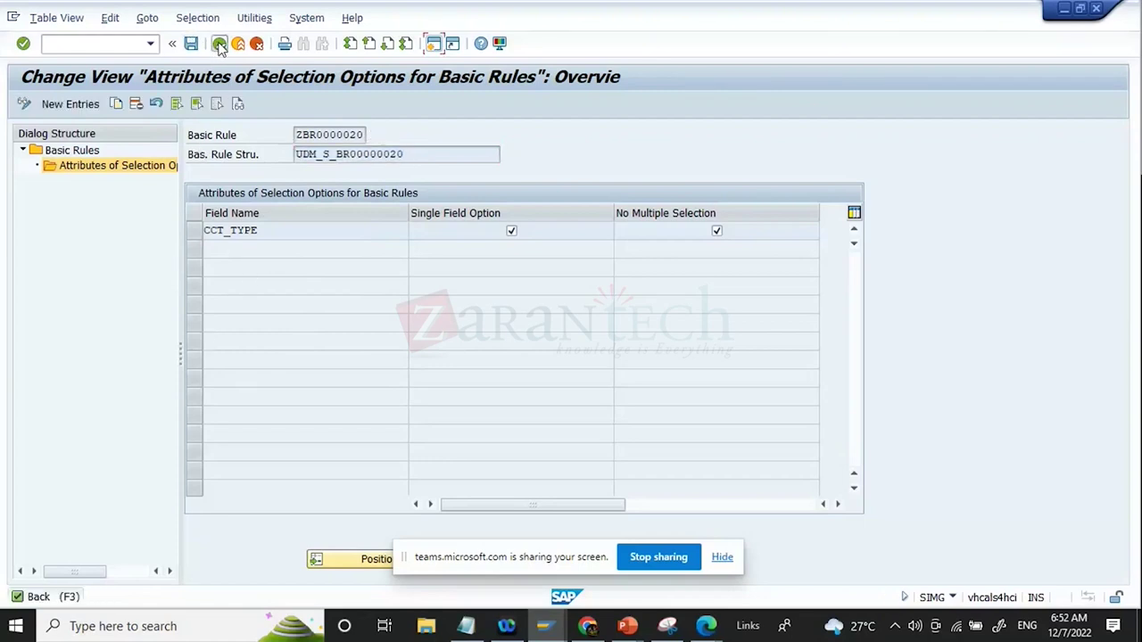
left_click(218, 44)
left_click_drag(271, 172, 204, 172)
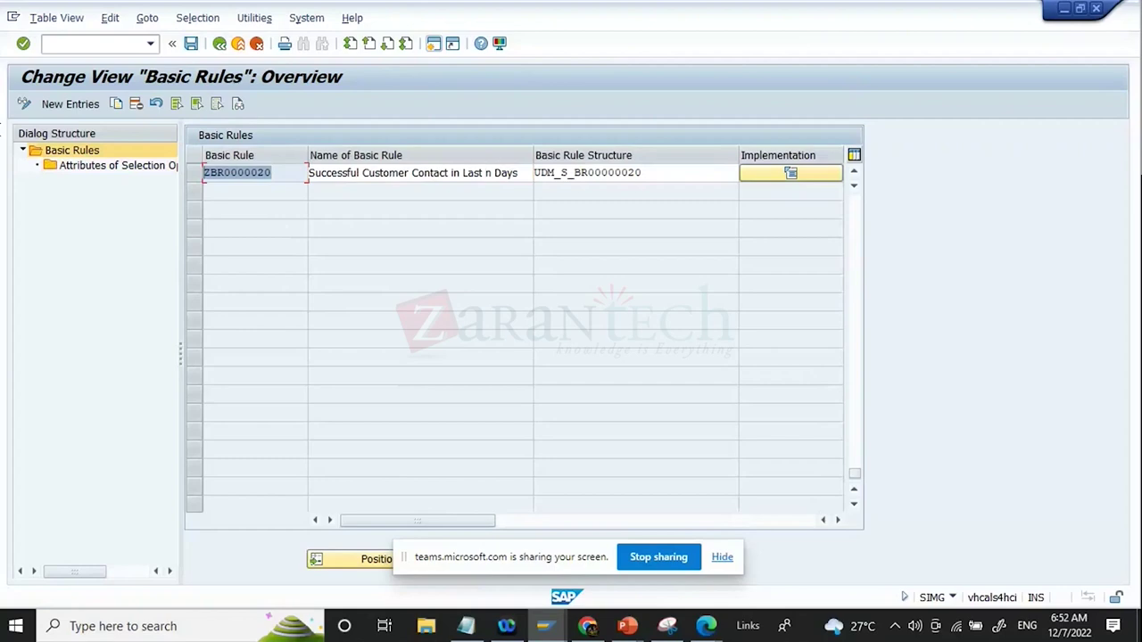
left_click(191, 43)
left_click(219, 44)
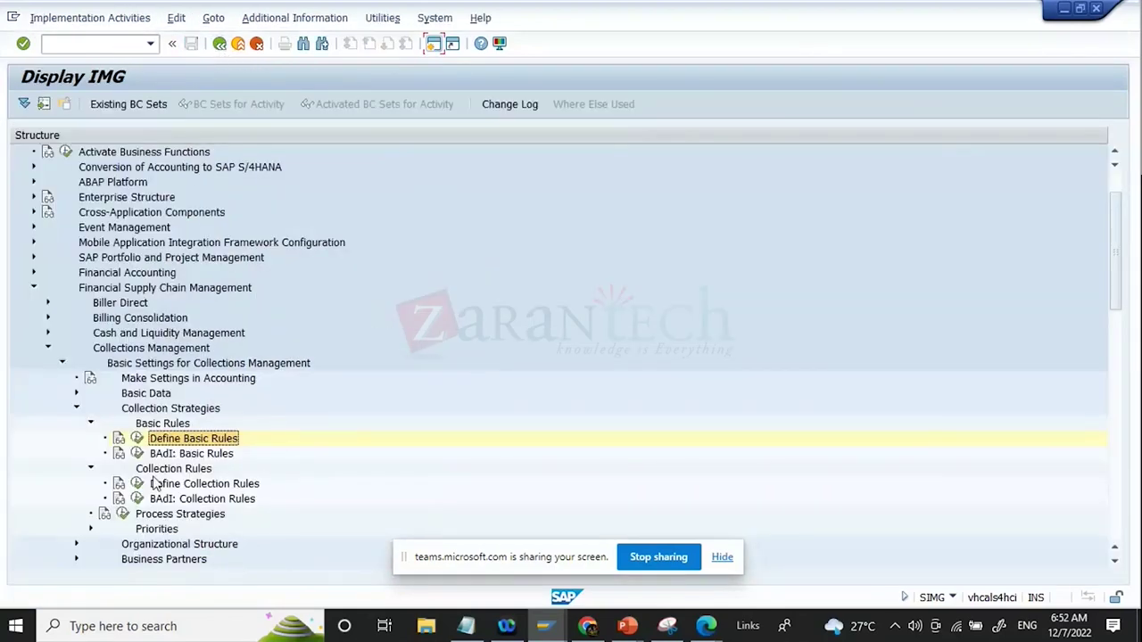
Locate the basic and collection rule activities, reopen Define Basic Rules, and review the structures of BR00000001 to BR00000004
left_click(156, 483)
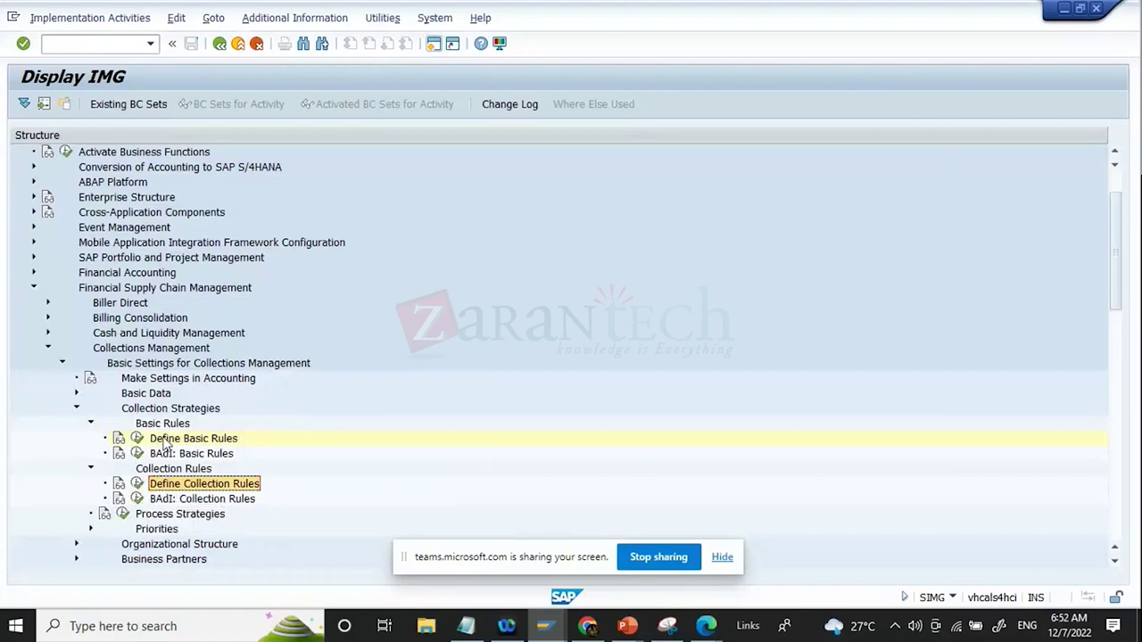
left_click(165, 441)
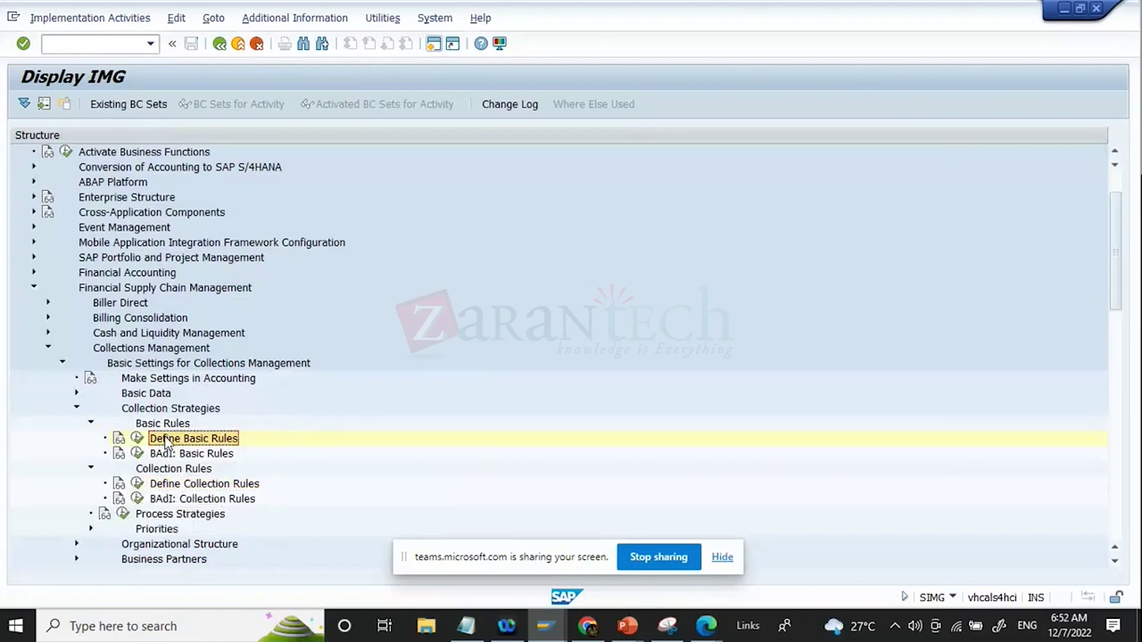
left_click(188, 498)
left_click(193, 487)
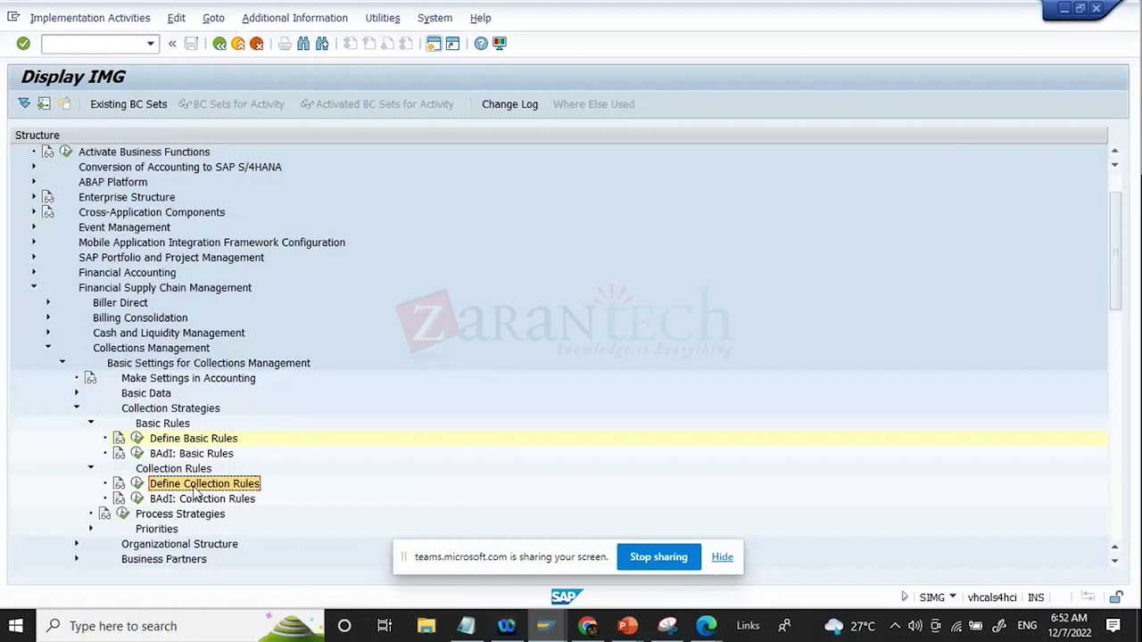
left_click(136, 438)
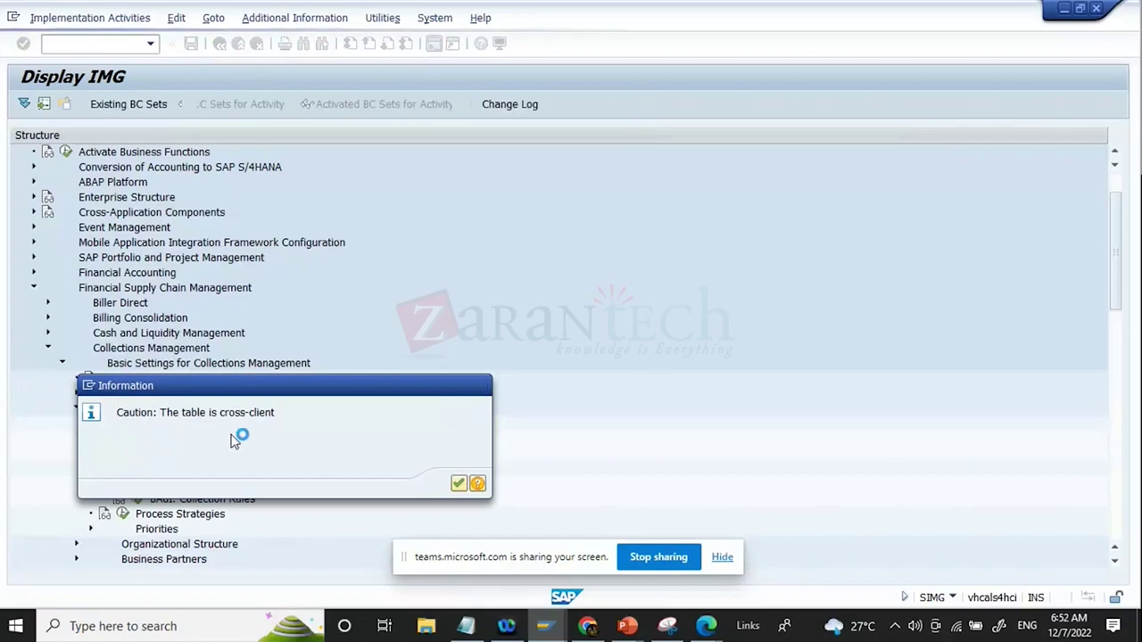
key("Return")
left_click(644, 173)
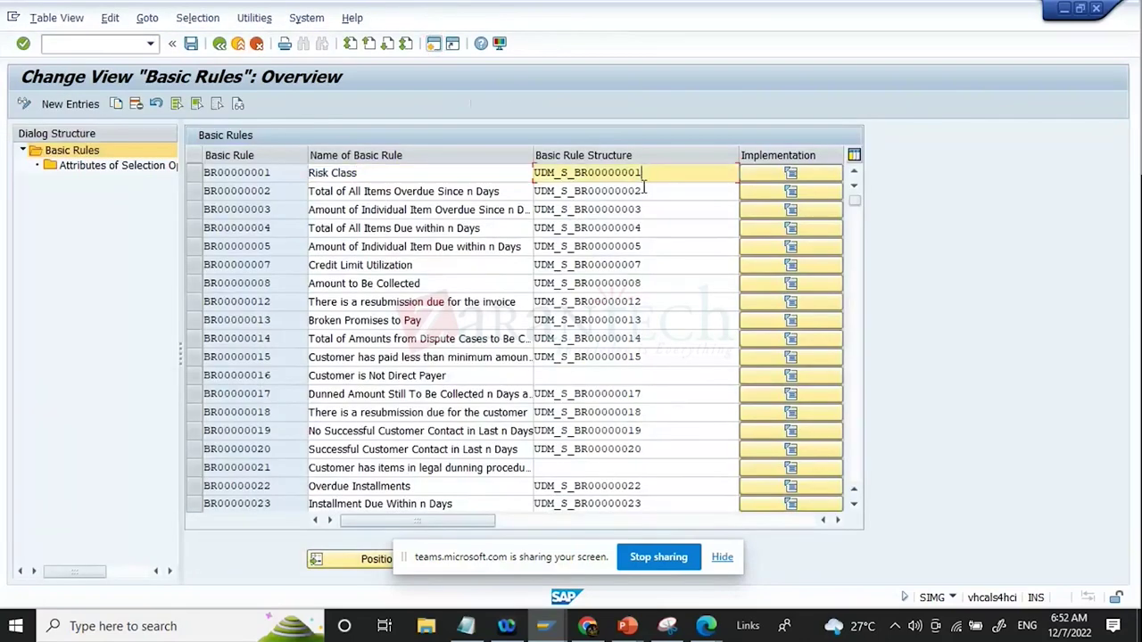
left_click(643, 193)
left_click(641, 210)
left_click(632, 228)
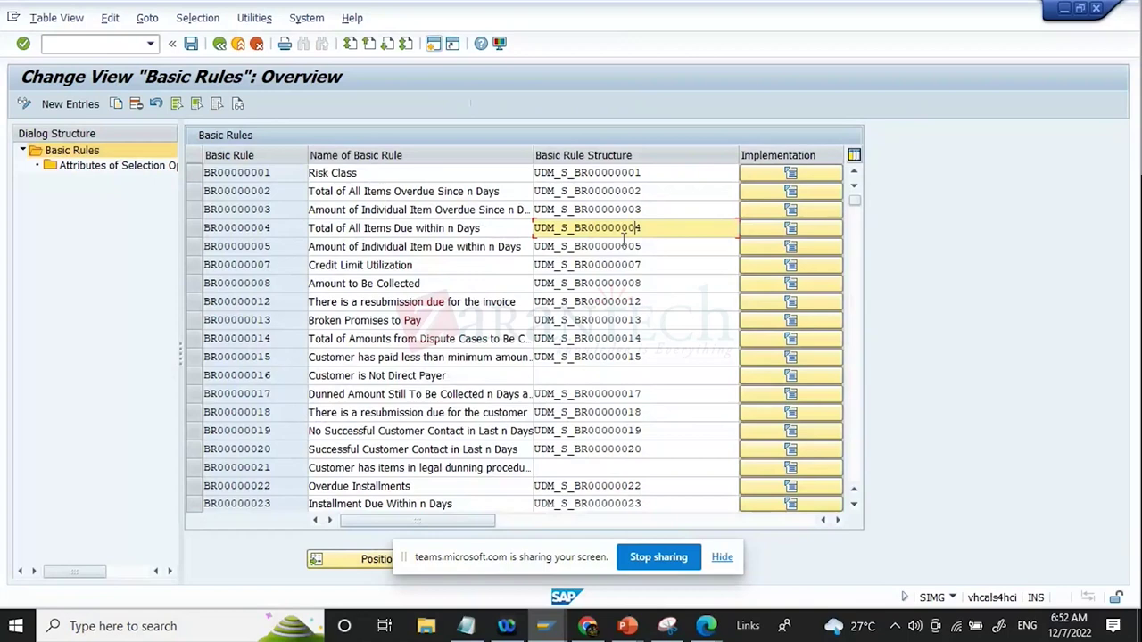
Open the selection option attributes of BR00000013, Broken Promises to Pay
left_click(410, 321)
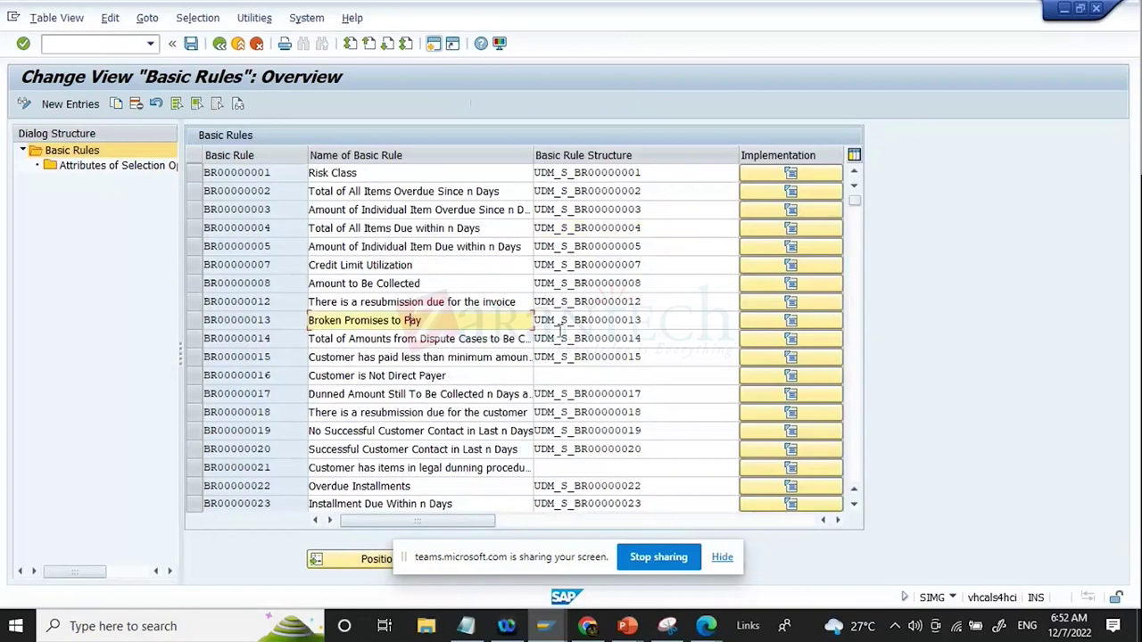
left_click(195, 321)
double_click(136, 174)
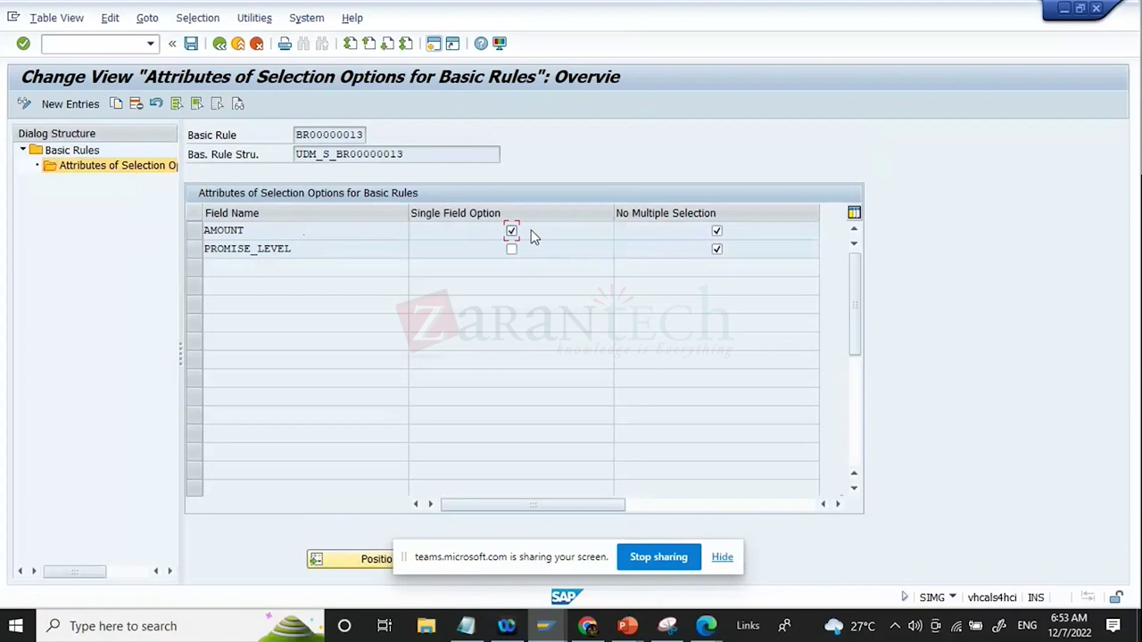
Check the field names available for a new selection option in BR00000013 and its rule structure, then discard the new entry
left_click(67, 105)
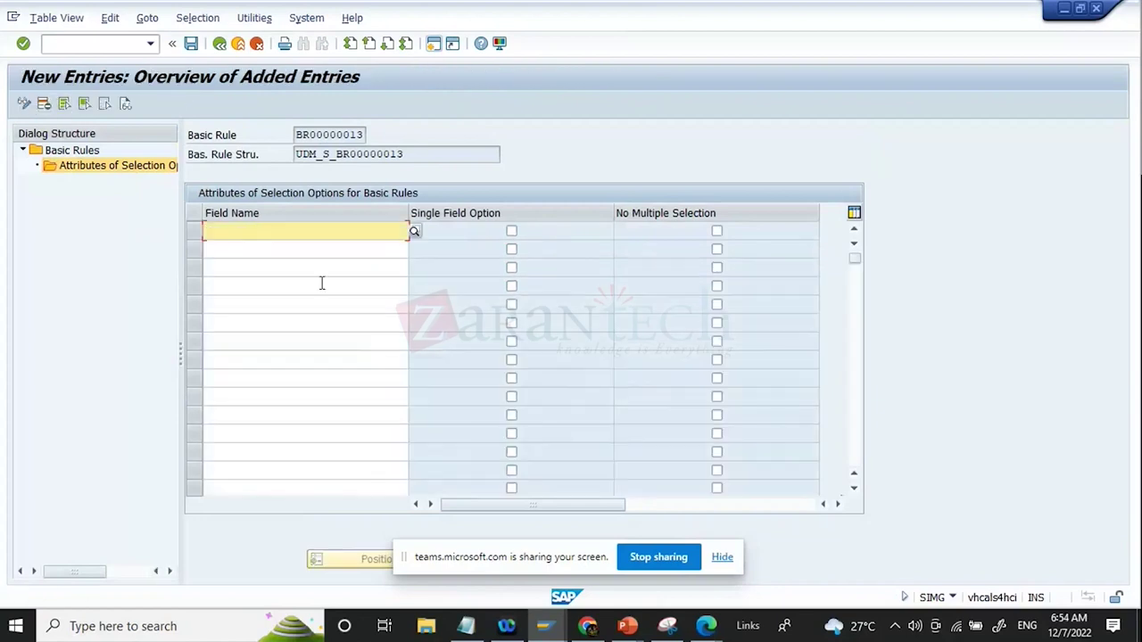
left_click(416, 230)
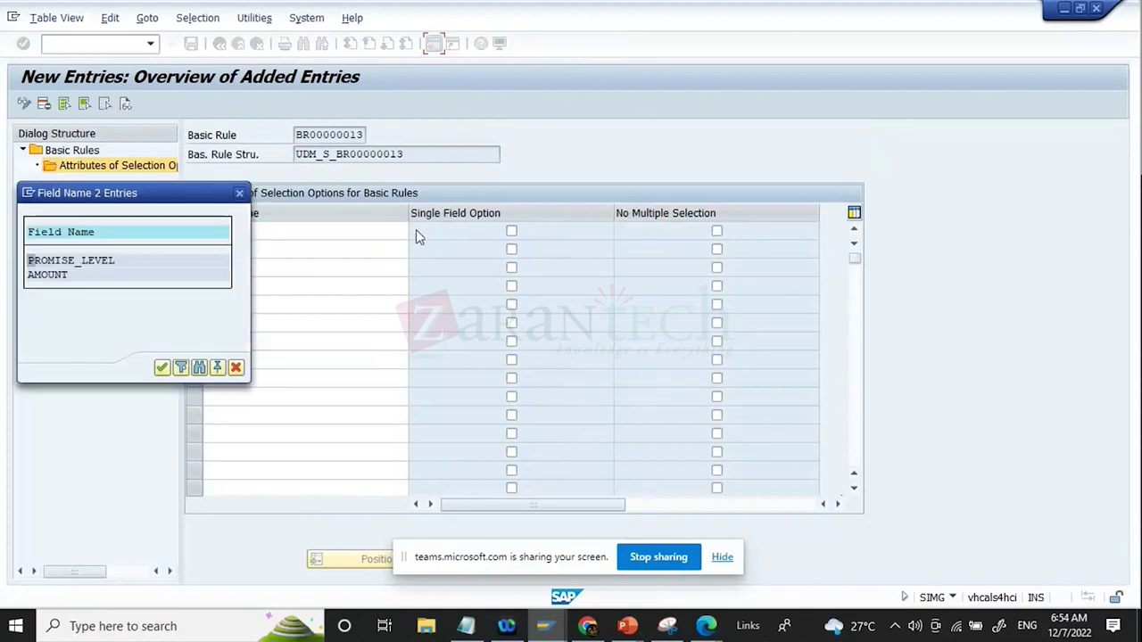
left_click_drag(146, 196, 458, 256)
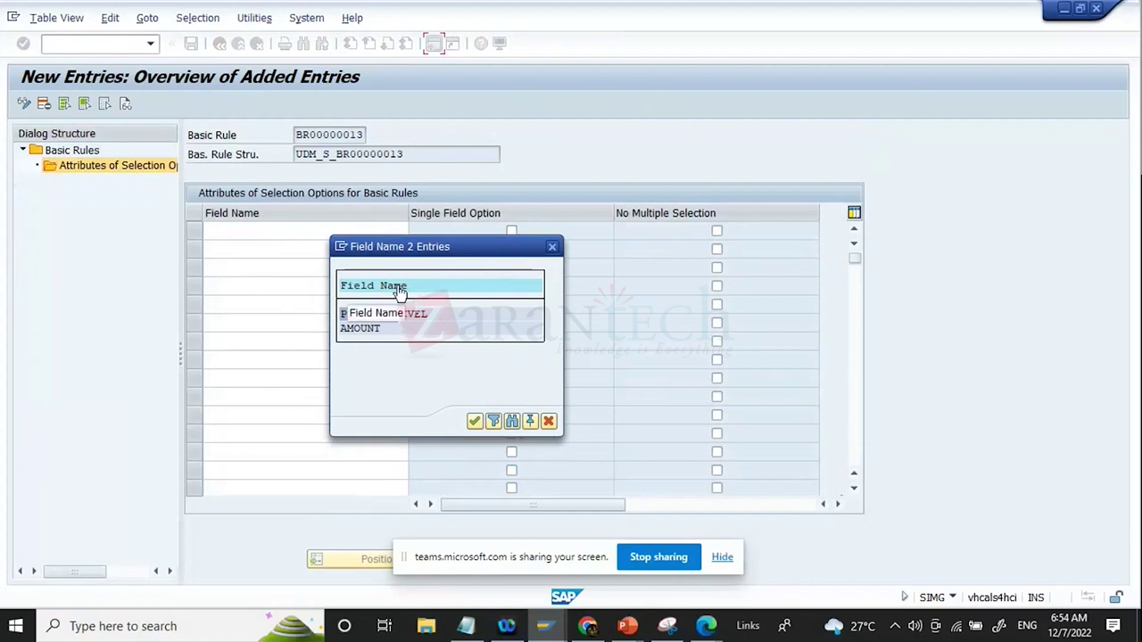
left_click(553, 425)
left_click_drag(428, 154, 33, 135)
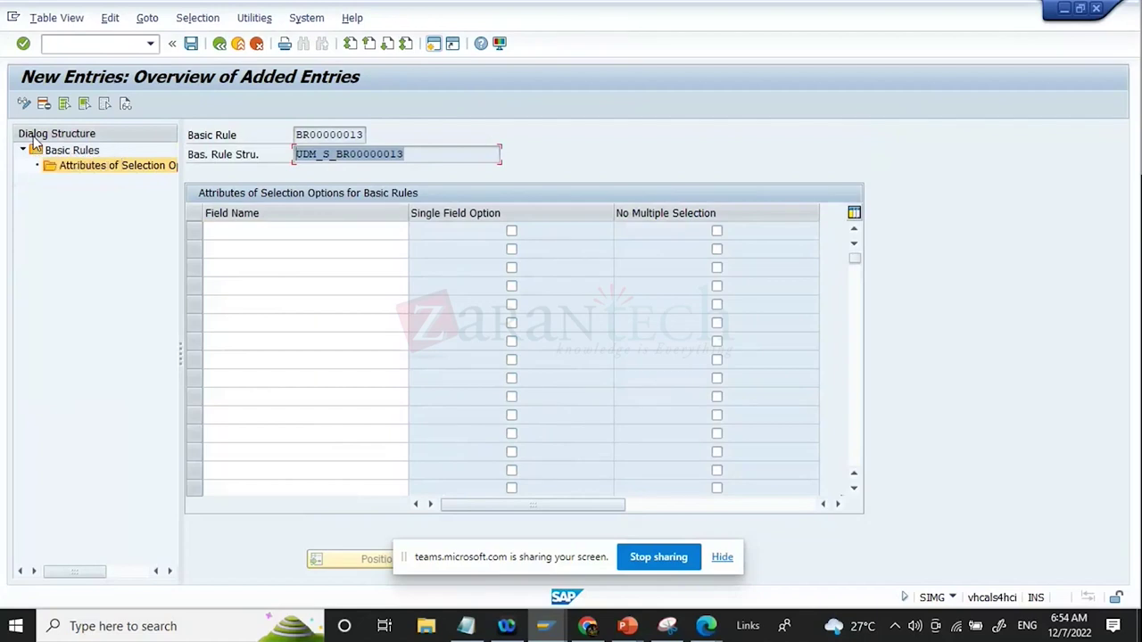
left_click(258, 45)
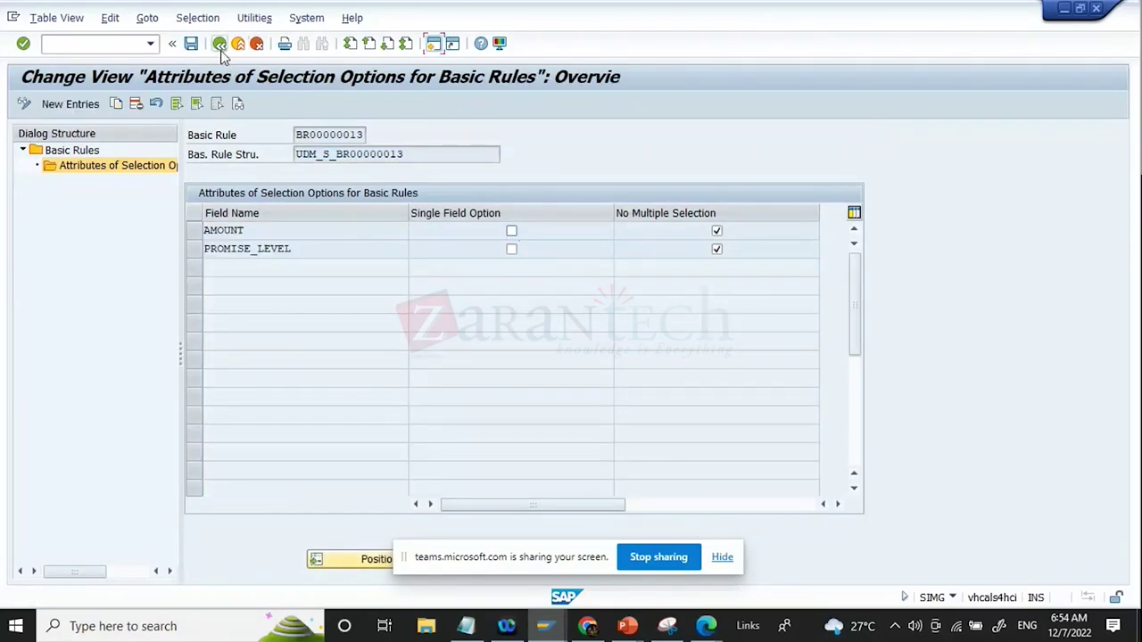
Return to the IMG structure and open the implementation list of BAdI: Basic Rules
left_click(220, 50)
left_click(220, 50)
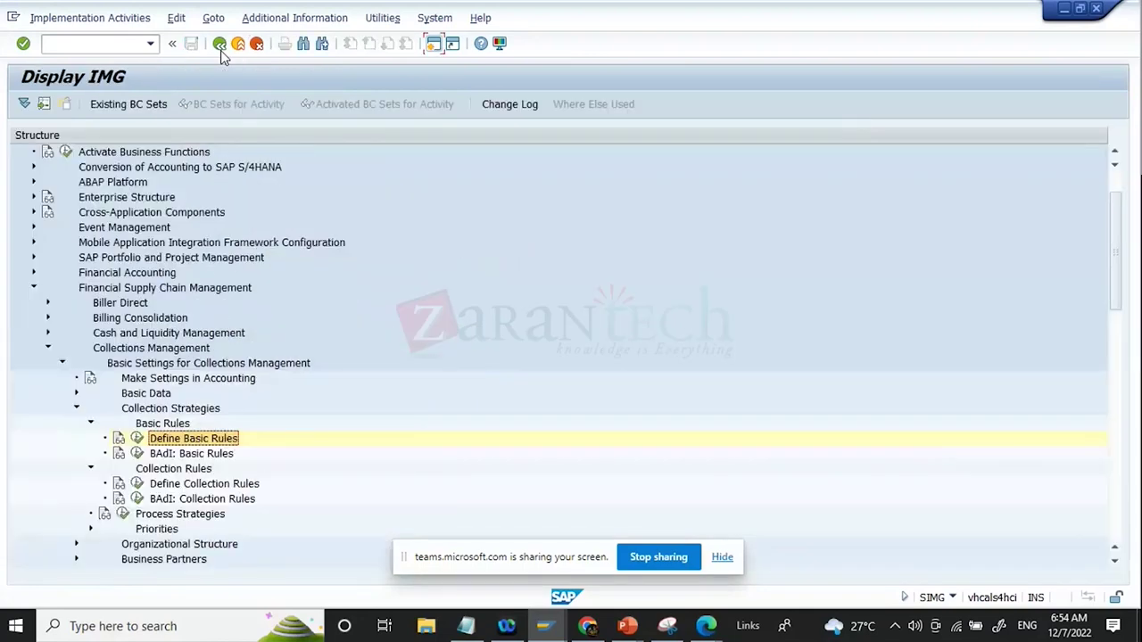
left_click(136, 453)
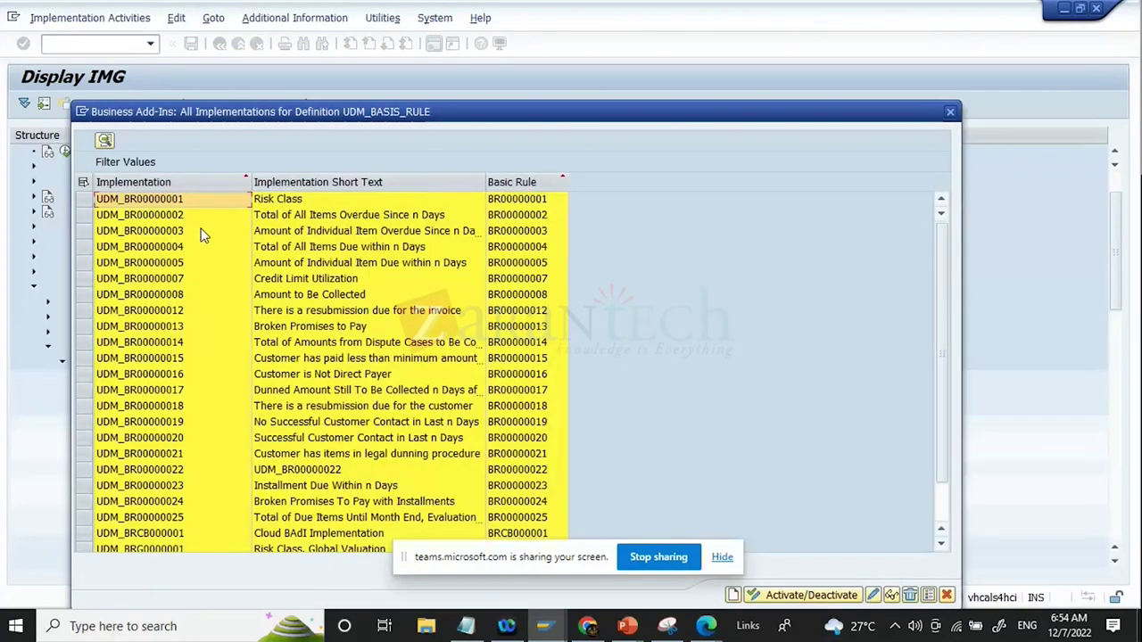
Examine the list of implementations of UDM_BASIS_RULE, from UDM_BR00000003 down to the global valuation entries and the Cloud BAdI implementation
left_click(199, 233)
key("Down")
key("Down")
key("Down")
key("Down")
key("Down")
key("Down")
key("Down")
key("Down")
key("Down")
key("Down")
key("Down")
key("Down")
key("Down")
key("Down")
key("Down")
key("Down")
key("Down")
key("Down")
key("Down")
key("Down")
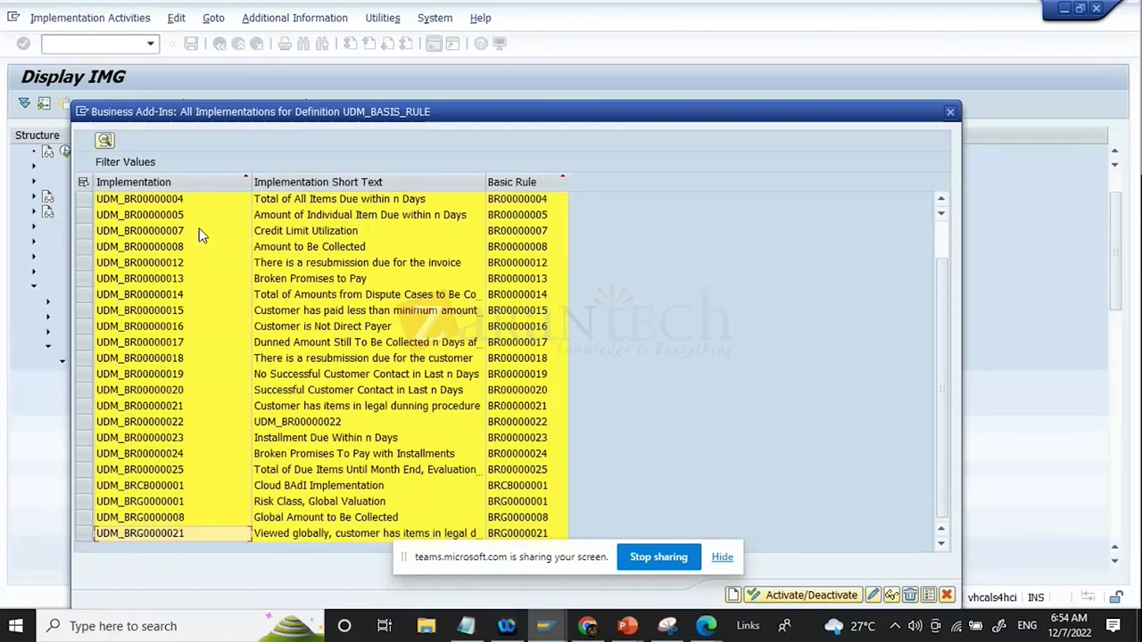
key("Up")
key("Up")
key("Up")
key("Up")
key("Up")
key("Up")
key("Up")
key("Up")
left_click(501, 473)
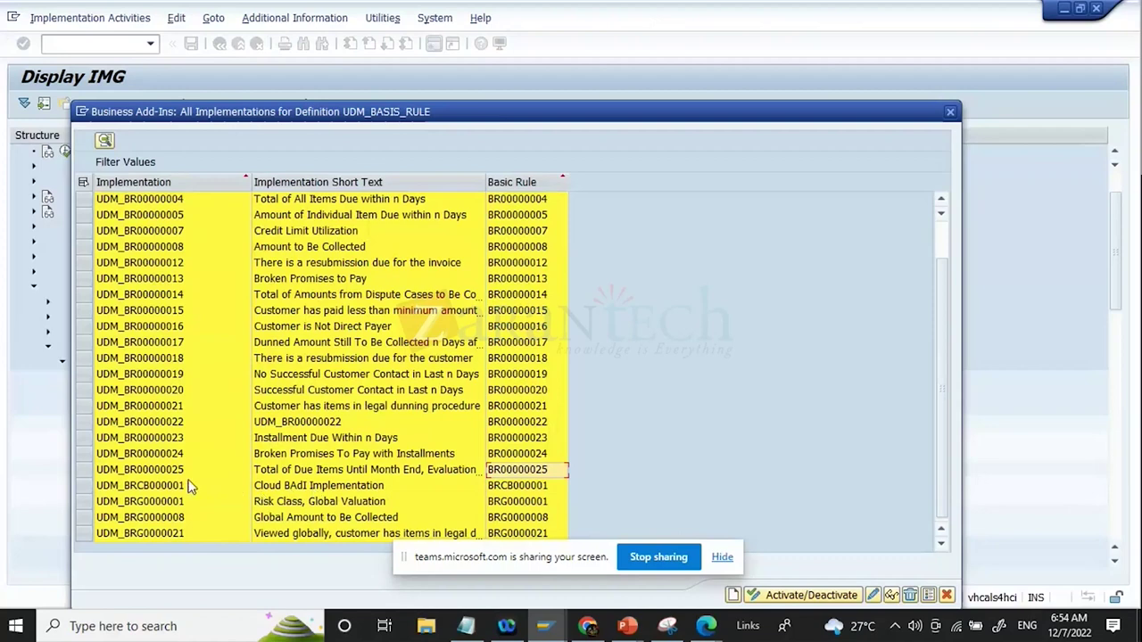
left_click(150, 491)
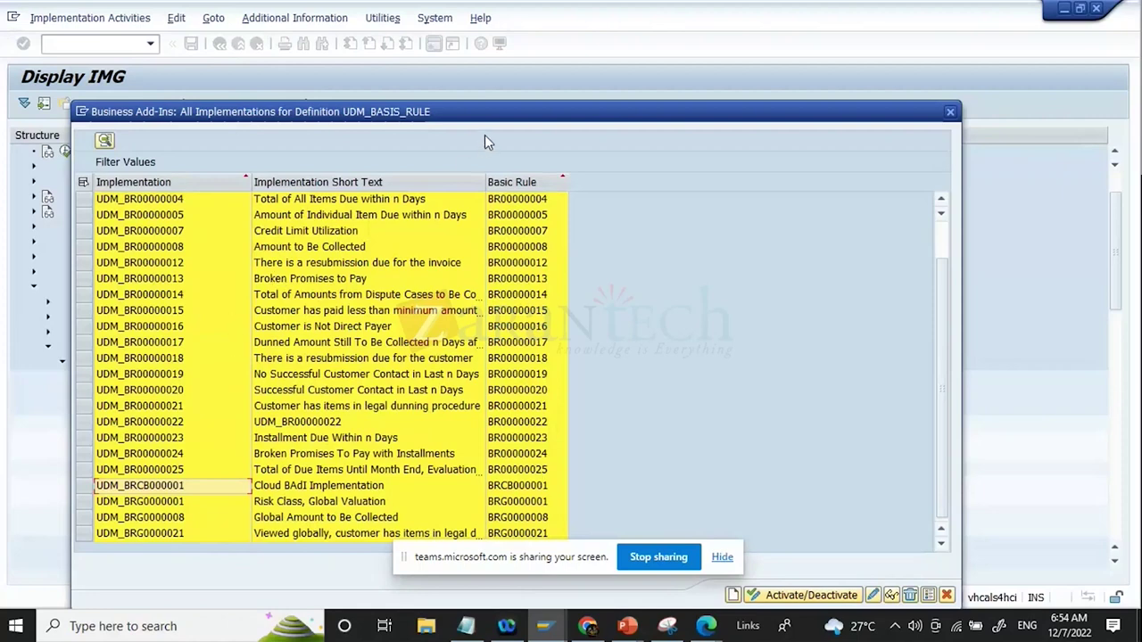
View the details of implementation UDM_BR00000012, There is a resubmission due for the invoice, and close them
left_click_drag(489, 123, 498, 75)
left_click(123, 219)
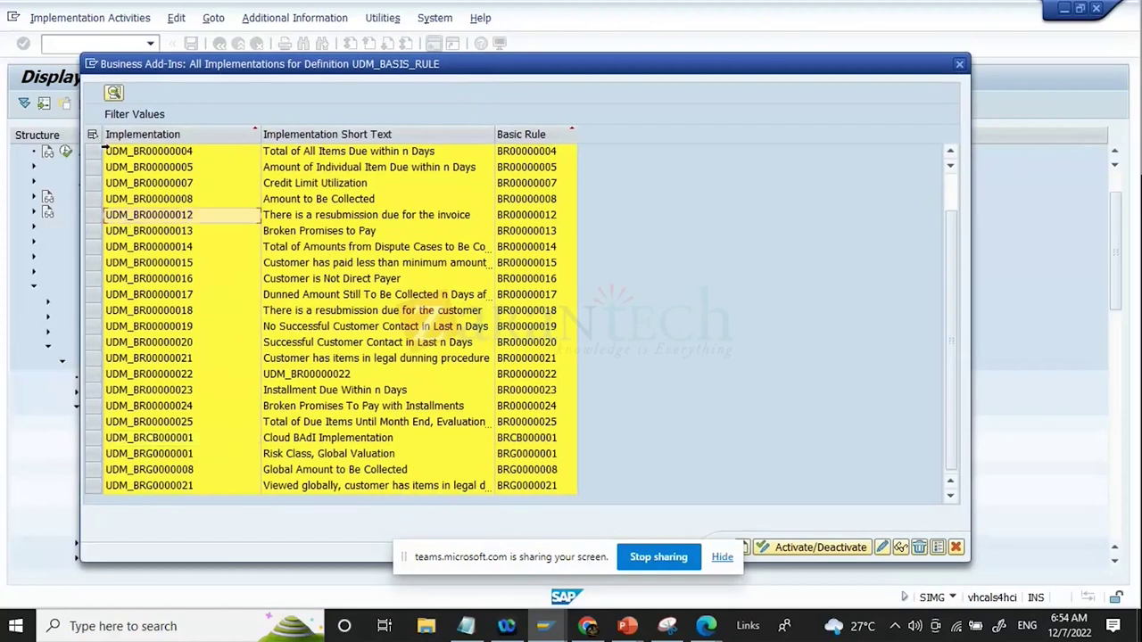
left_click(94, 215)
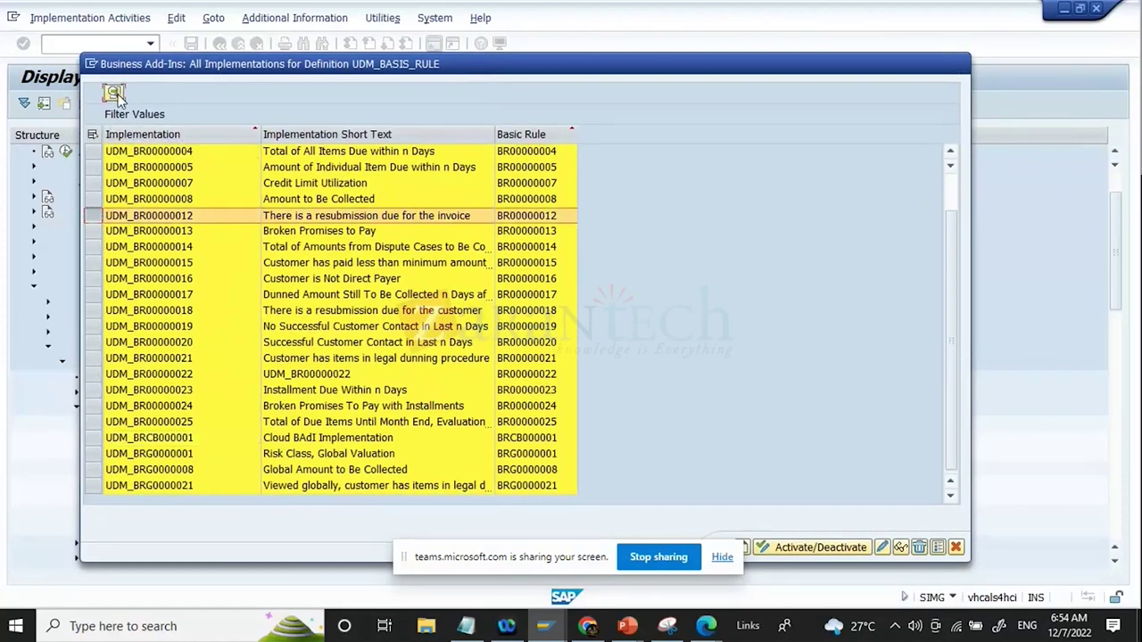
left_click(114, 93)
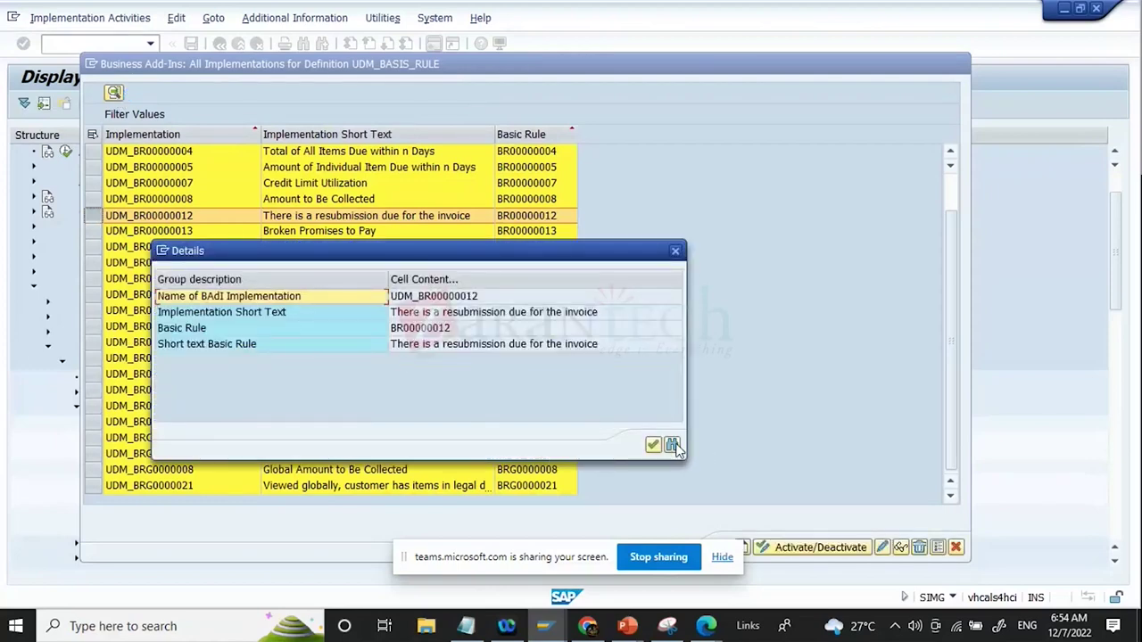
left_click(652, 445)
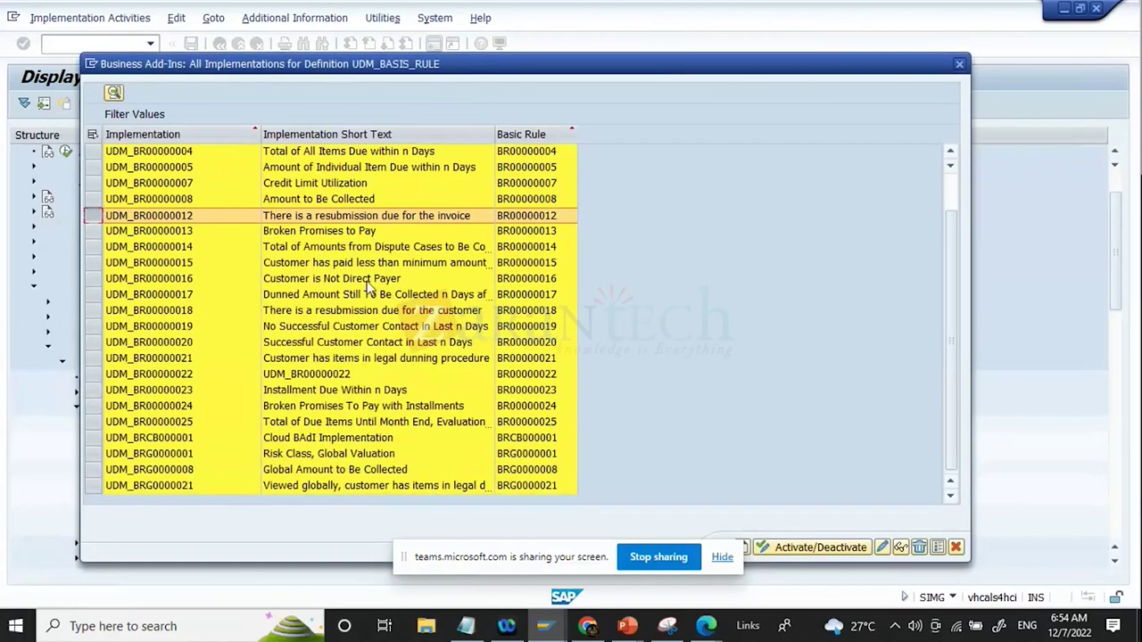
View the details of implementation UDM_BR00000022 to check its basic rule short text, and close them
scroll(336, 414, "up", 1)
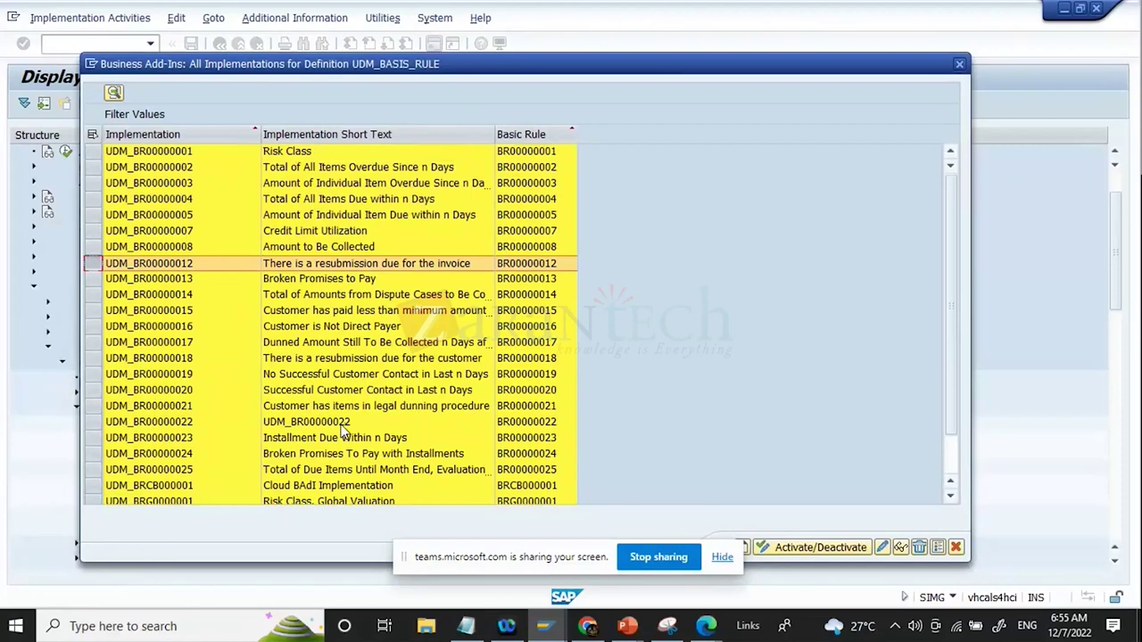
left_click(341, 424)
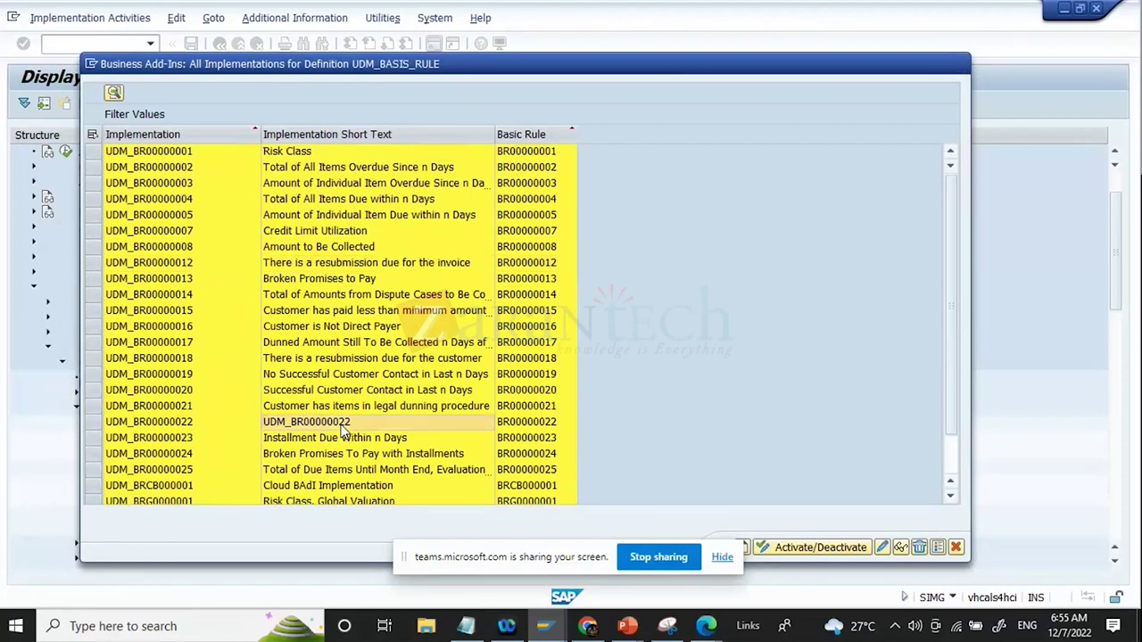
left_click(90, 425)
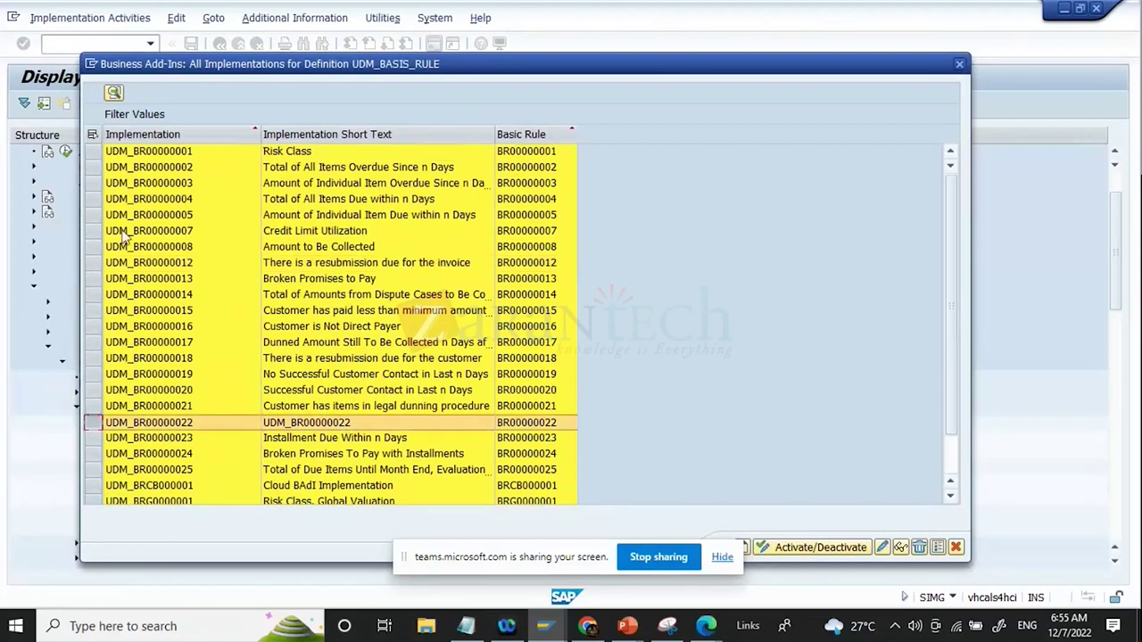
left_click(114, 93)
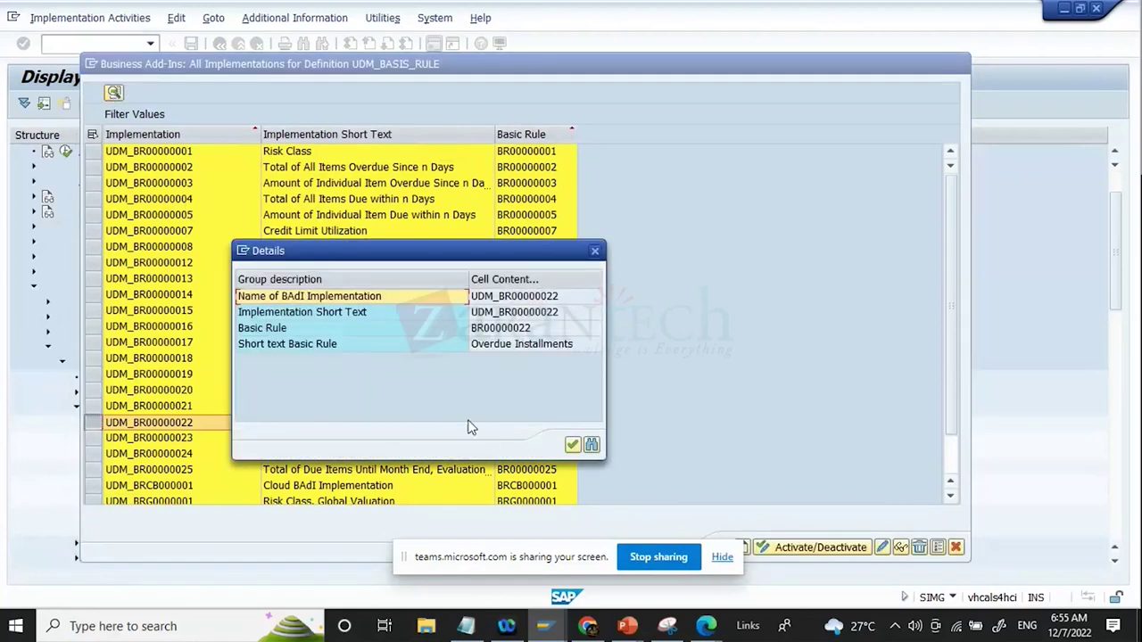
left_click(572, 444)
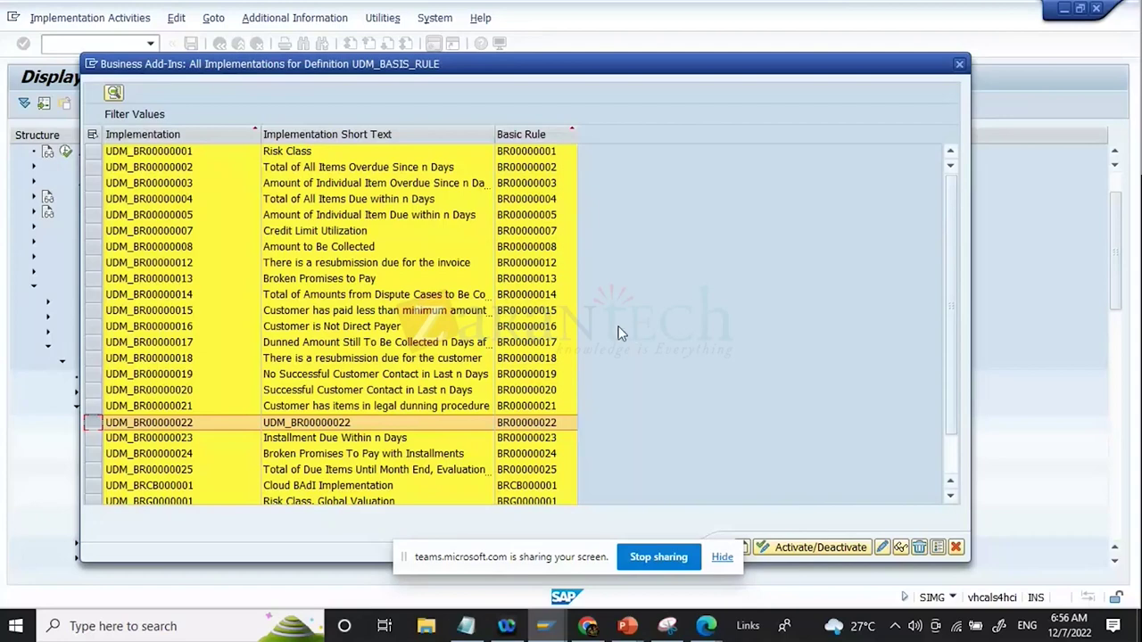
Leave the BAdI implementation list, open Define Collection Rules and look through the existing collection rules
left_click(155, 154)
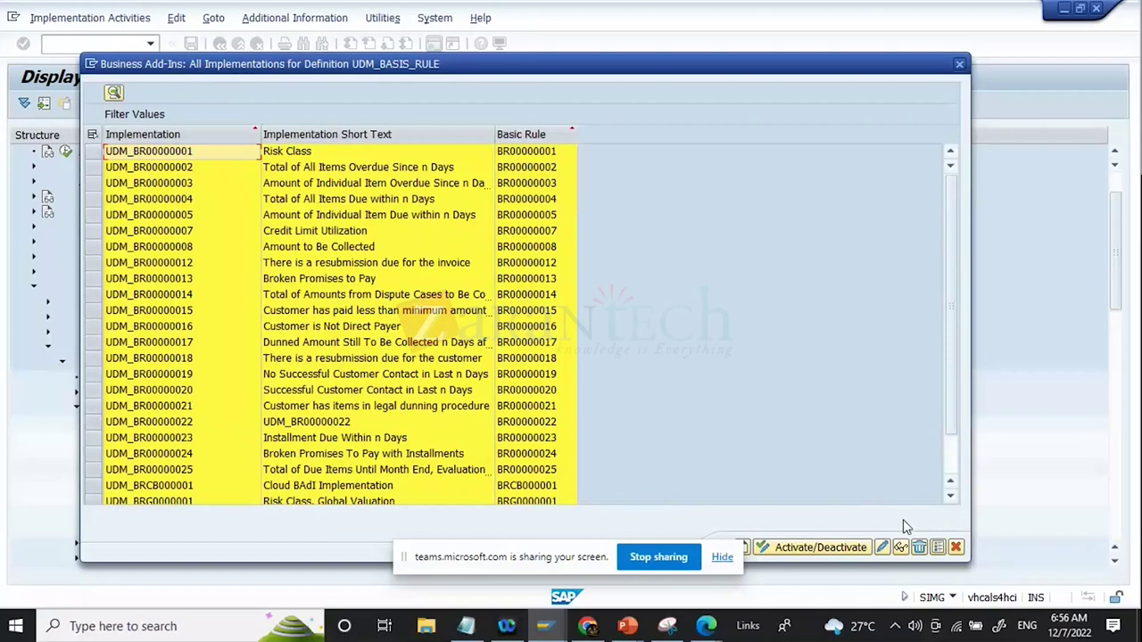
left_click_drag(738, 68, 759, 40)
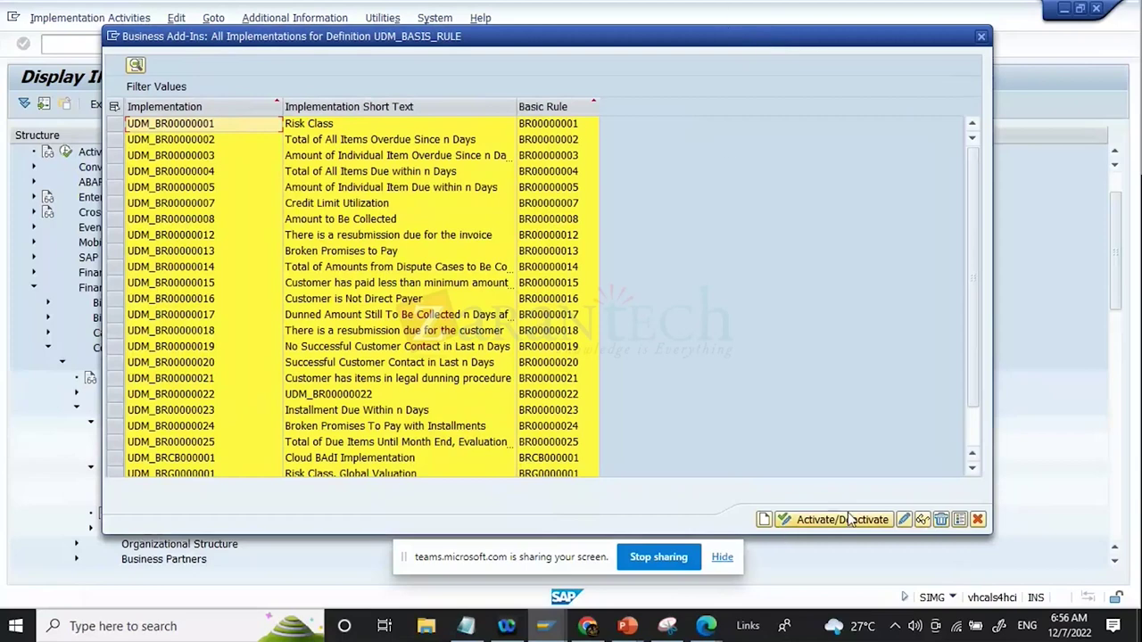
left_click(978, 519)
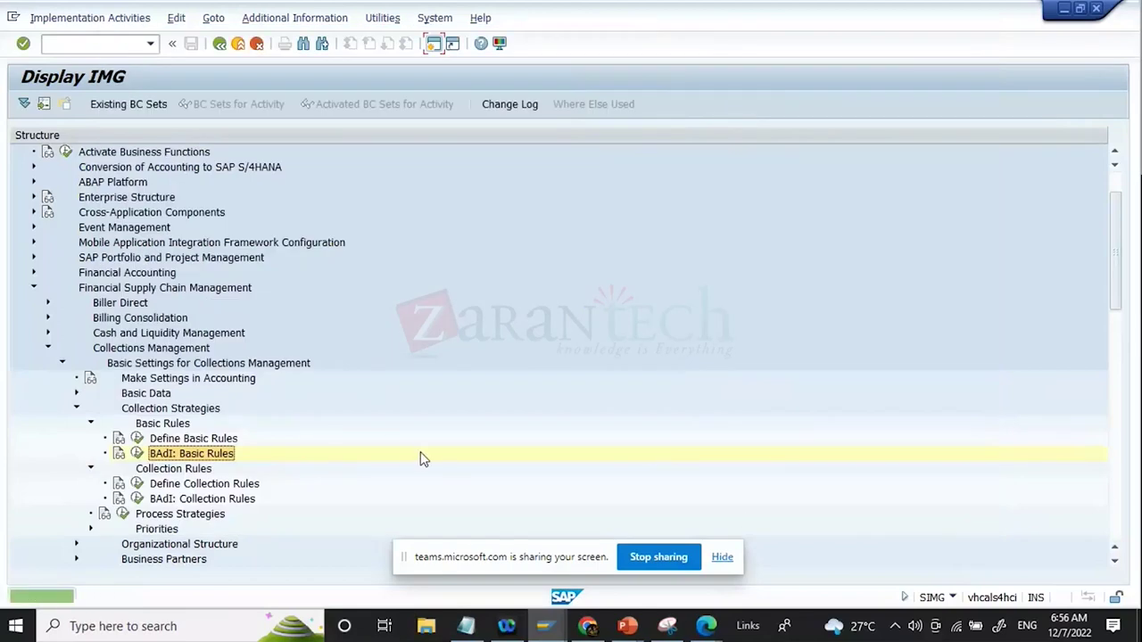
left_click(205, 444)
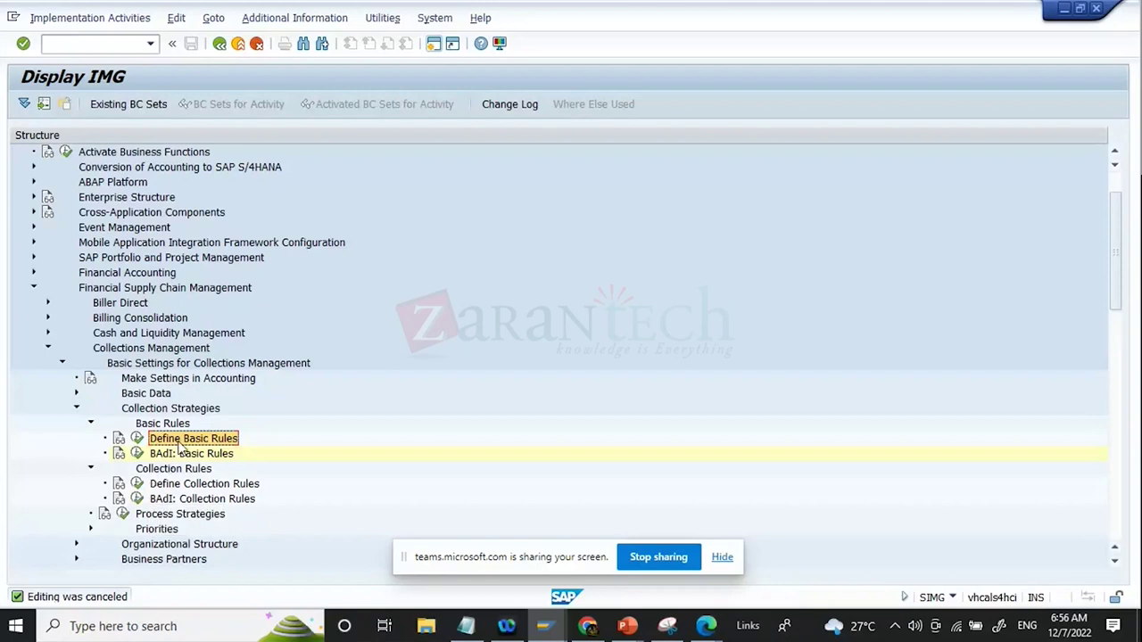
left_click(137, 484)
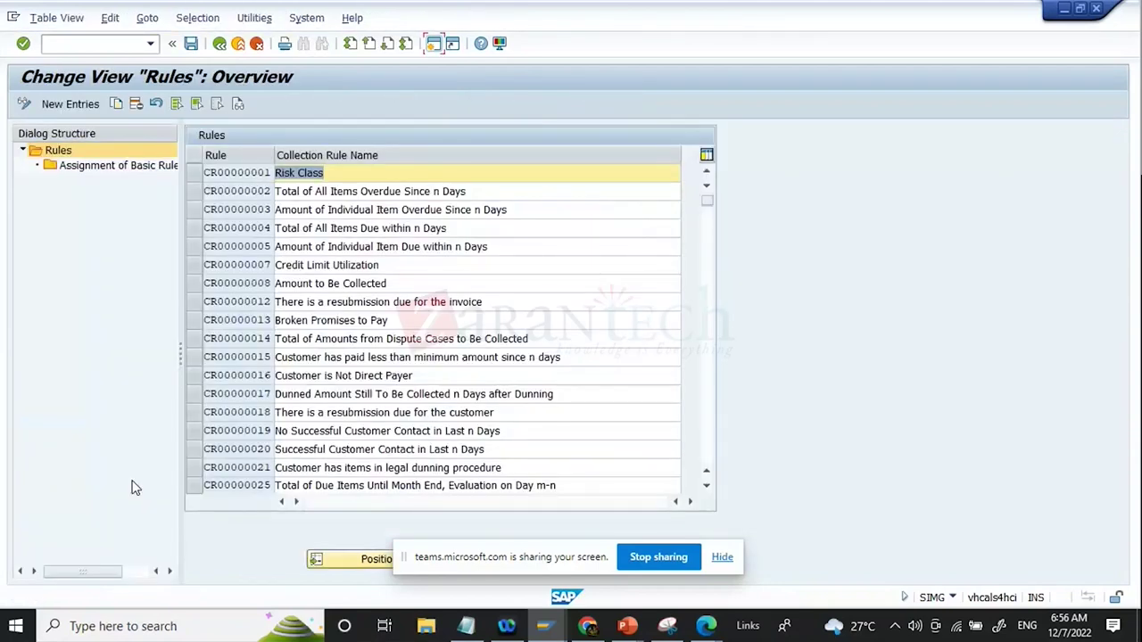
scroll(284, 339, "down", 4)
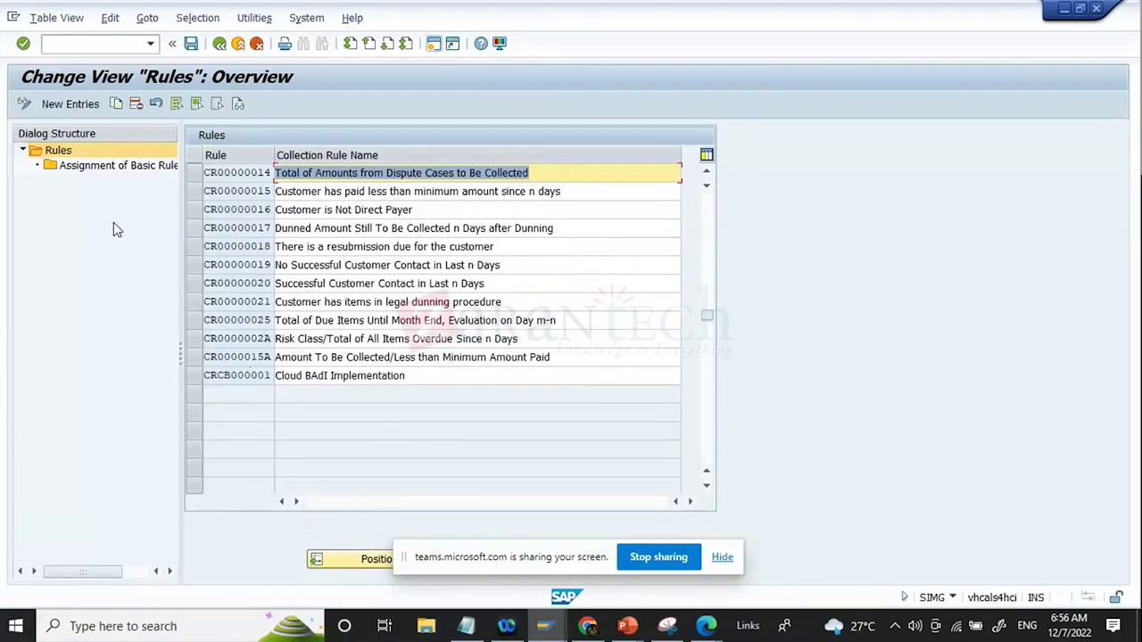
Create a new collection rule ZBR0000020 named "New collection rule for scenario 1"
left_click(82, 106)
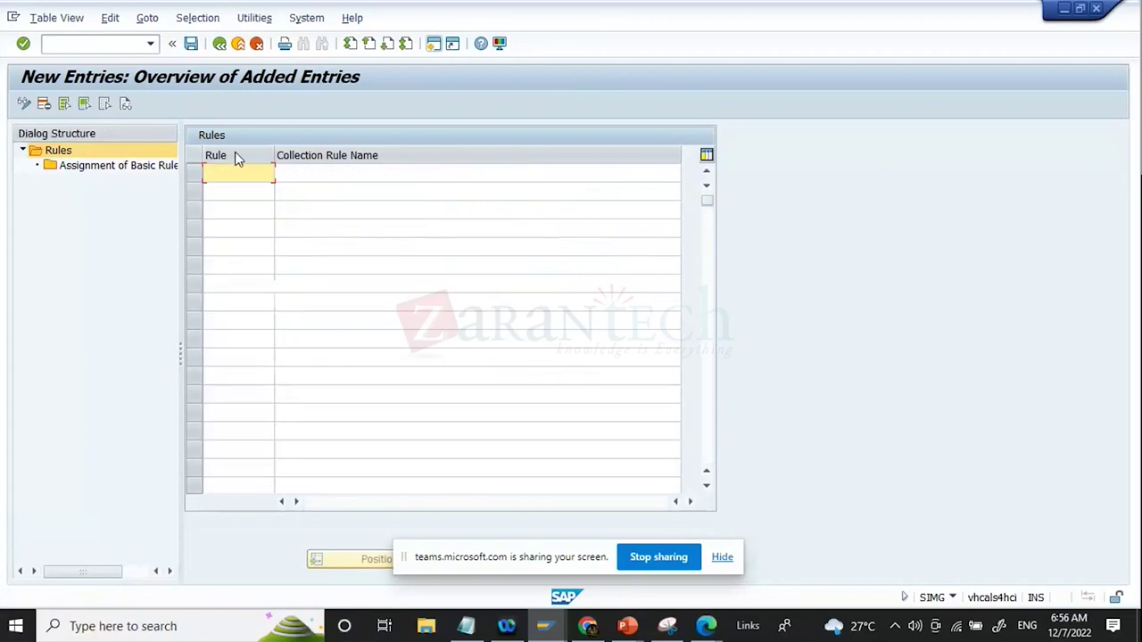
type("ZBR0000020")
key("Tab")
type("New collection rule for scenario1")
key("BackSpace")
type("1")
key("Return")
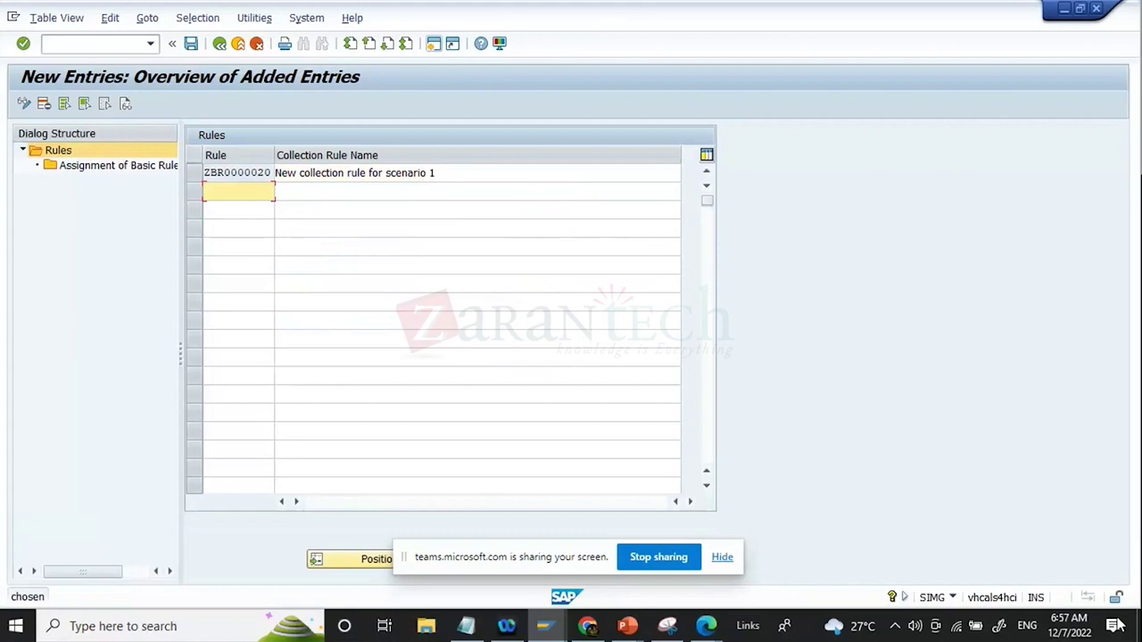
Assign the basic rules ZBR0000003 and ZBR0000020 to the new collection rule ZBR0000020
left_click(193, 173)
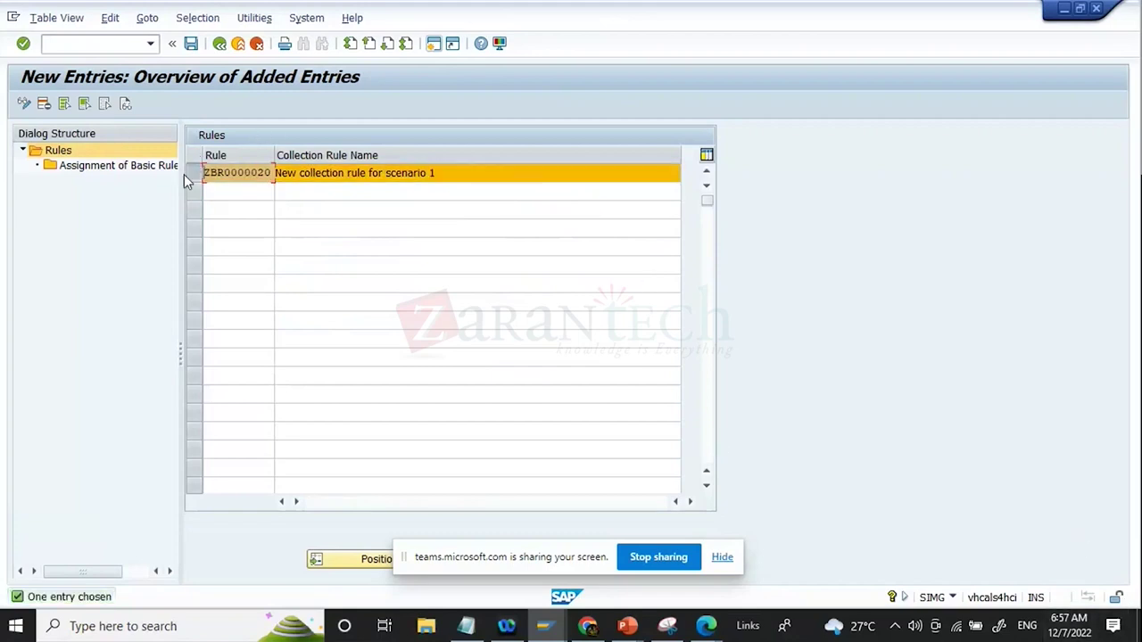
double_click(127, 165)
left_click(77, 107)
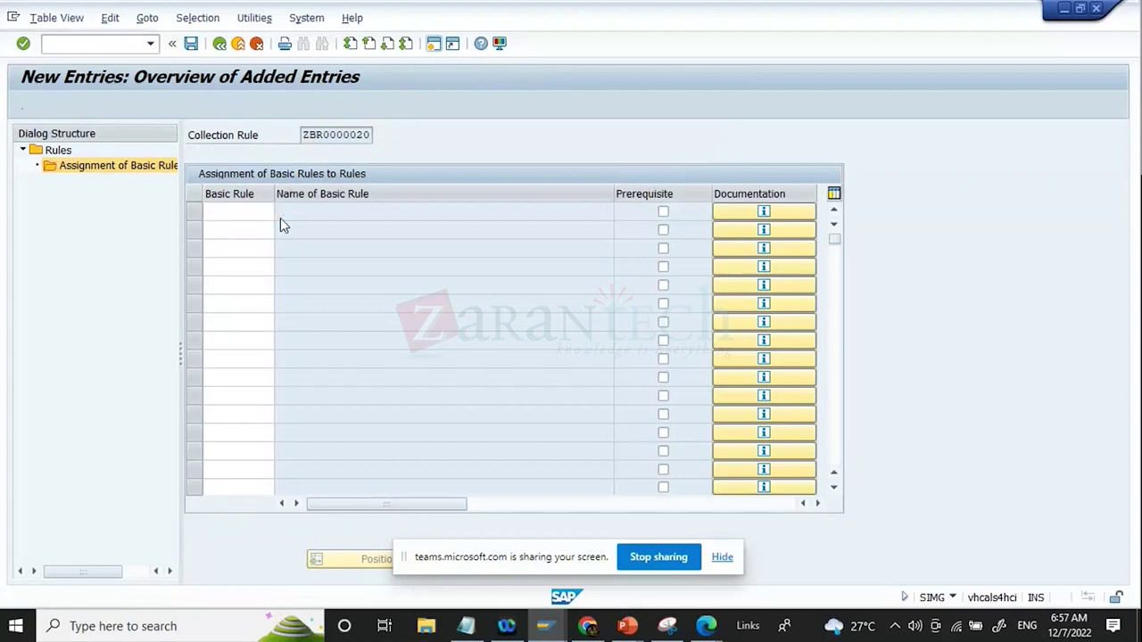
key("F4")
left_click(77, 246)
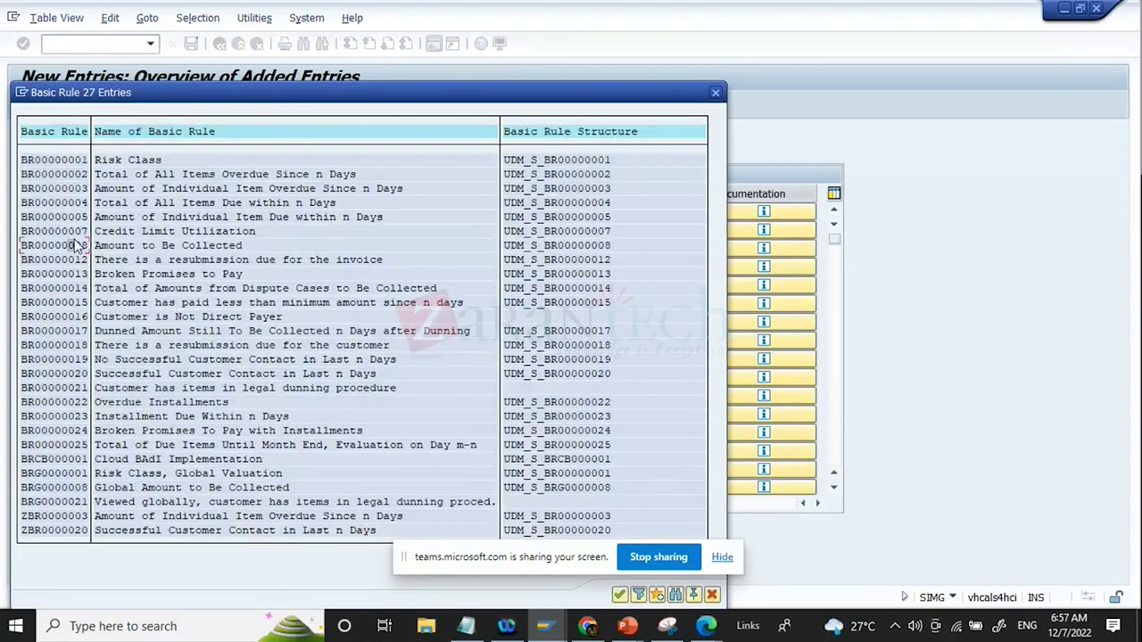
double_click(80, 517)
left_click(224, 234)
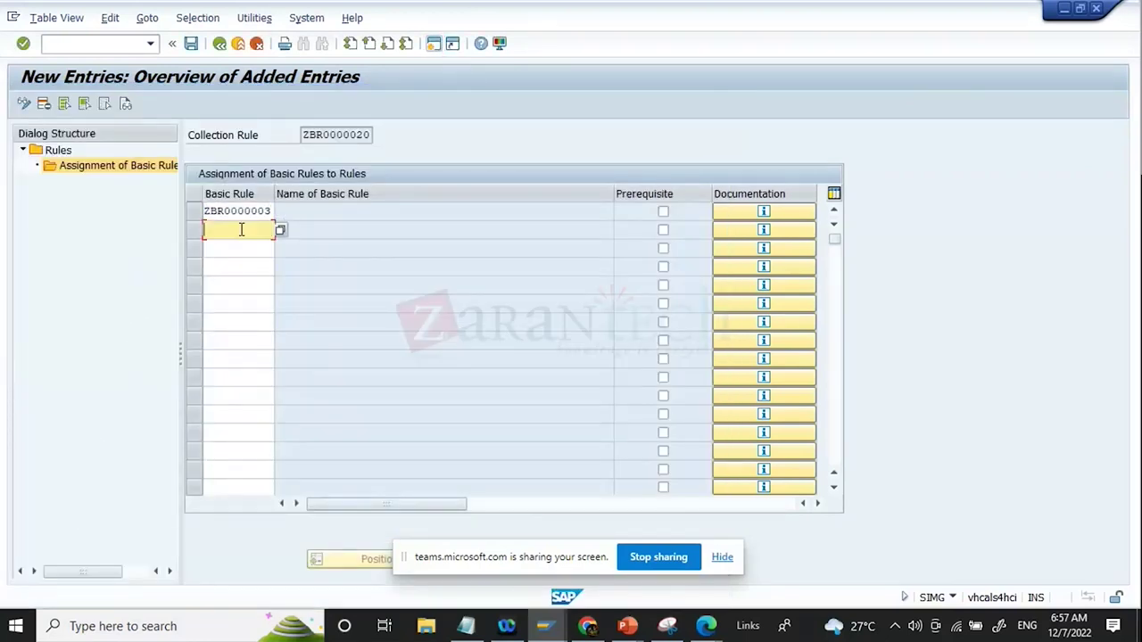
left_click(280, 230)
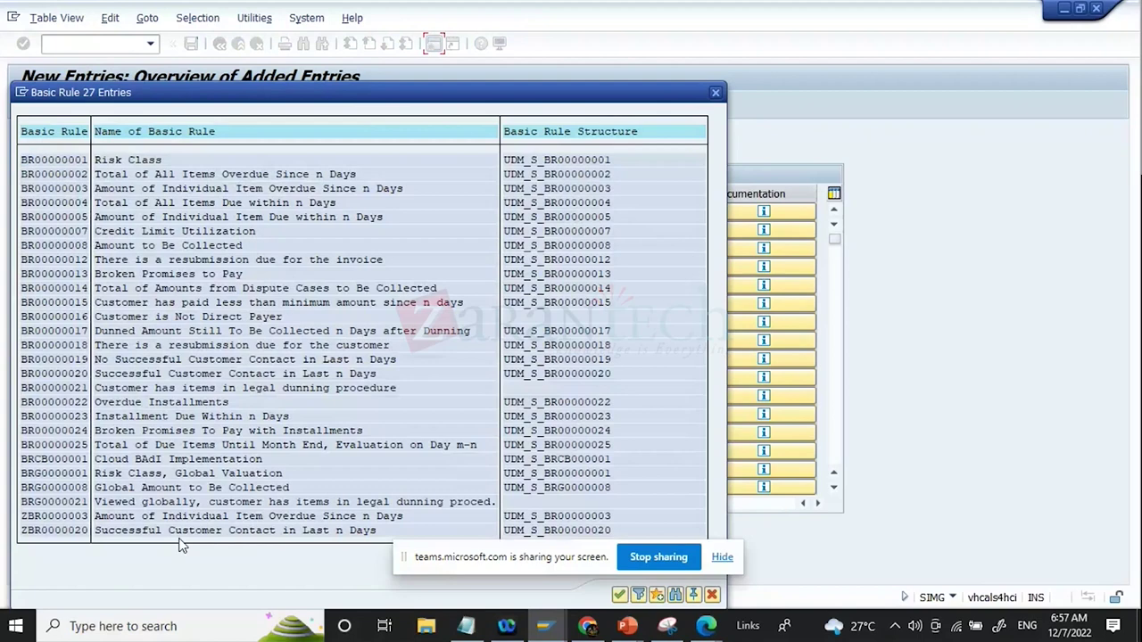
double_click(189, 533)
key("Return")
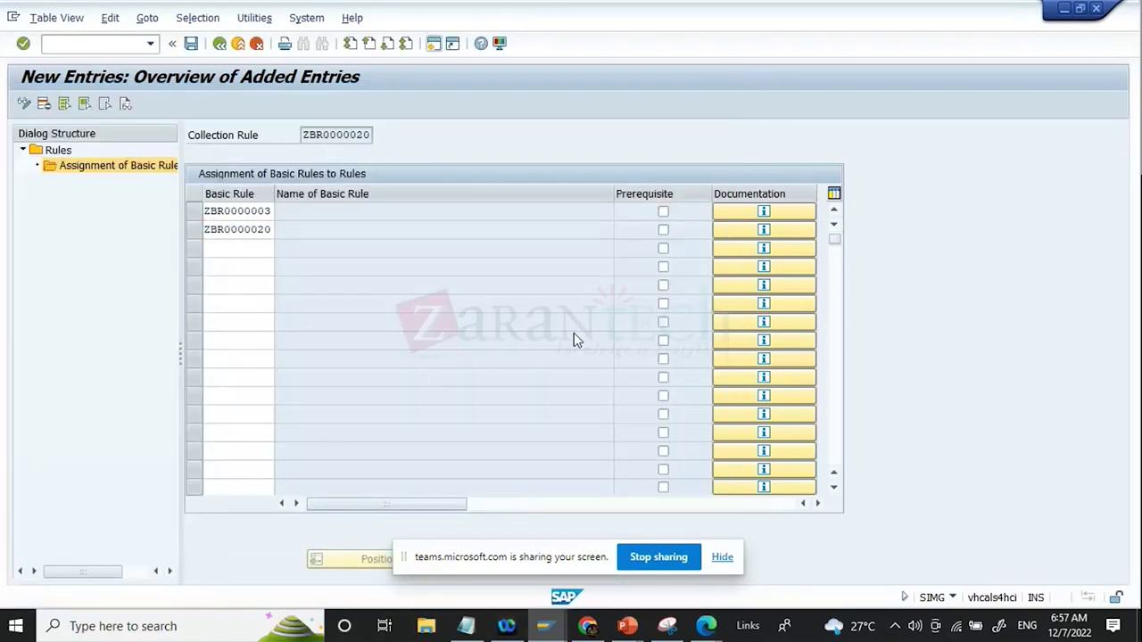
Mark basic rule ZBR0000003 as a prerequisite and save the collection rule in the proposed TRM CONFIGURATION customizing request
left_click(663, 213)
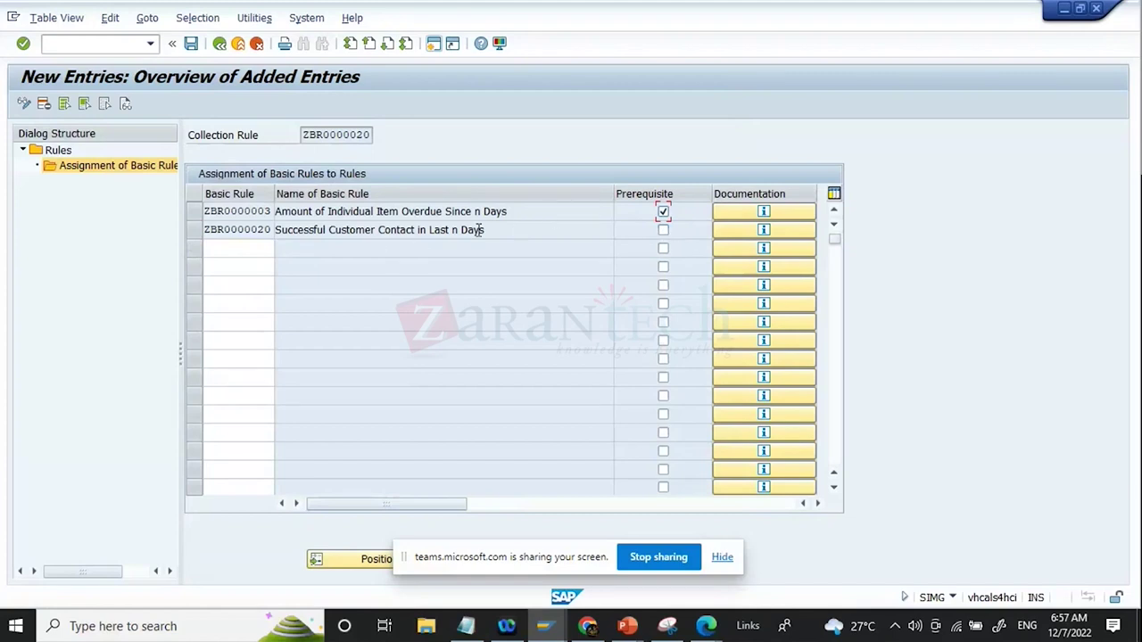
left_click_drag(540, 216, 3, 173)
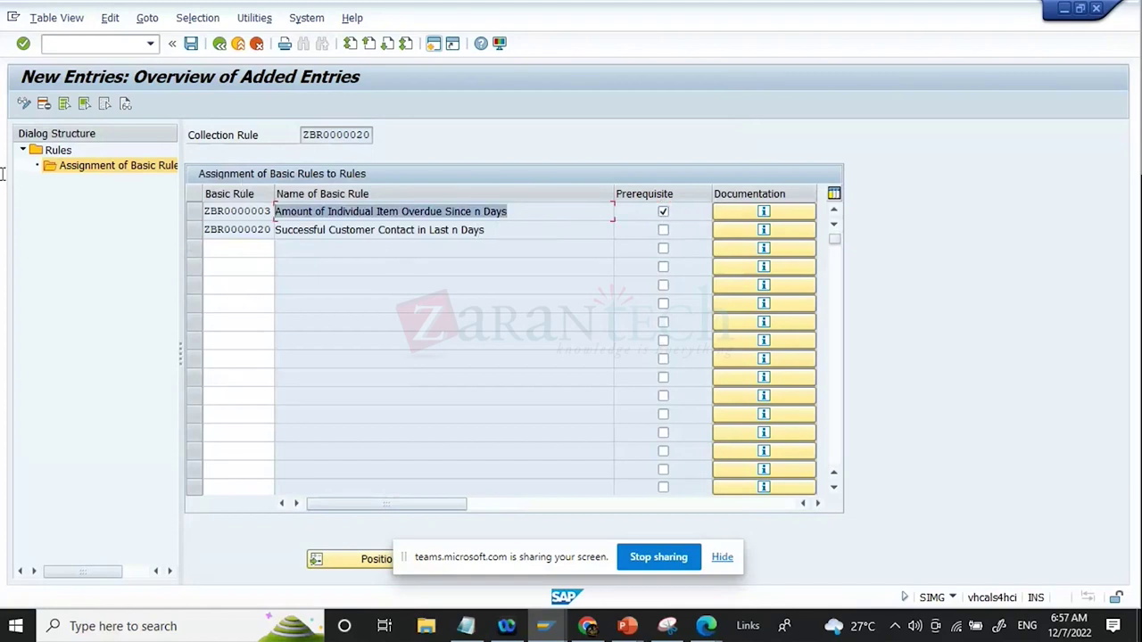
left_click(566, 234)
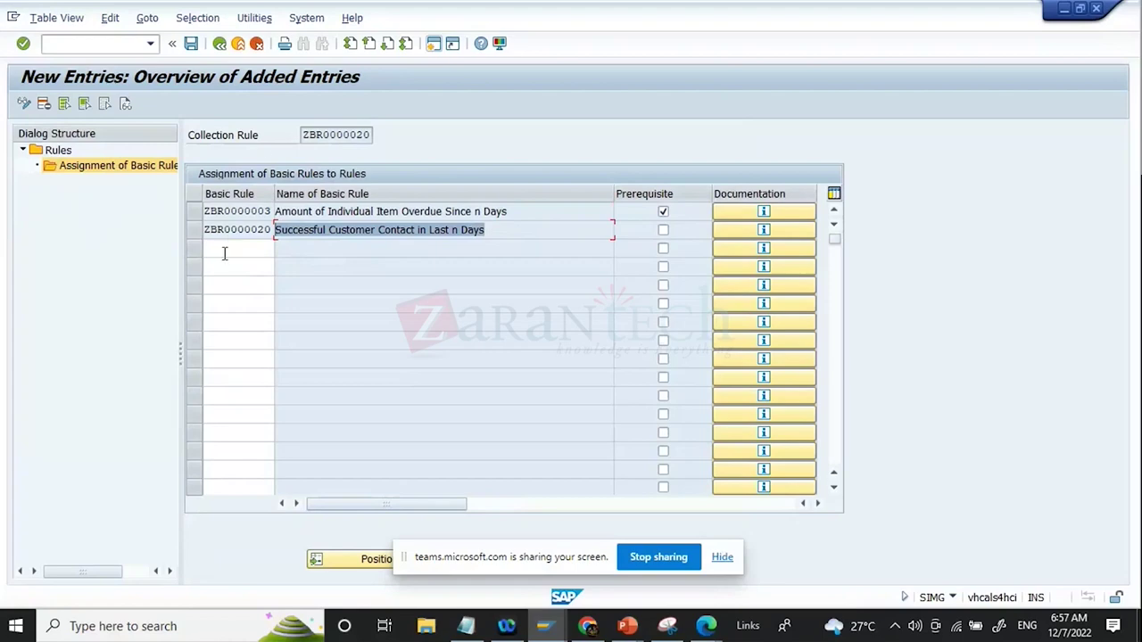
left_click(190, 43)
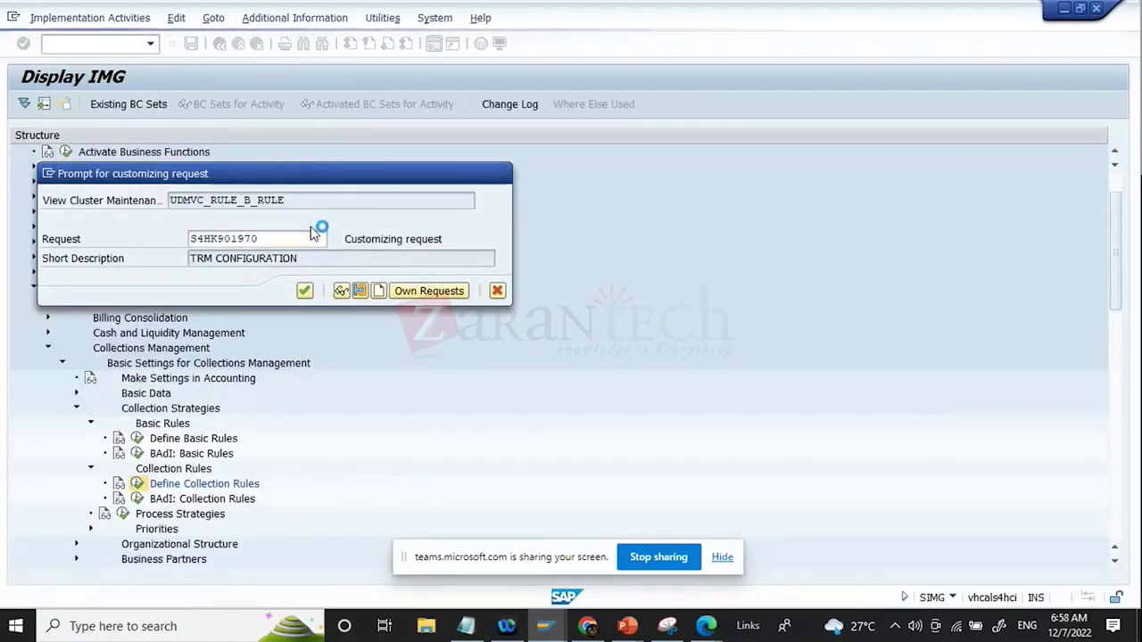
key("Return")
left_click(473, 235)
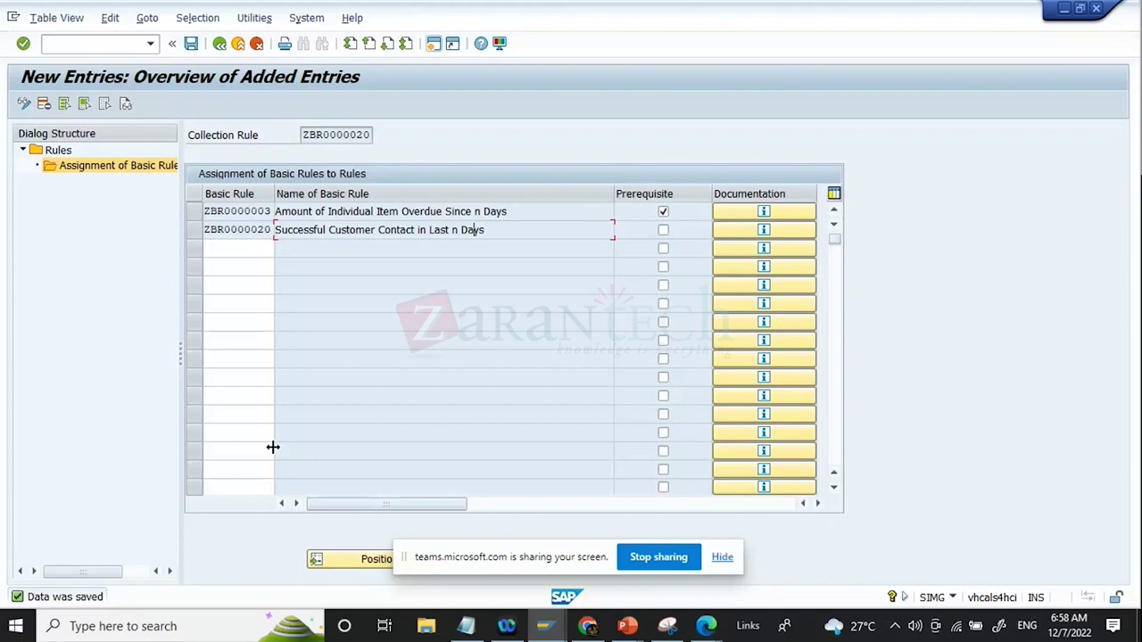
Return to the IMG structure and select the Process Strategies activity under Collection Strategies
left_click(218, 49)
left_click(219, 52)
left_click(220, 52)
left_click(219, 45)
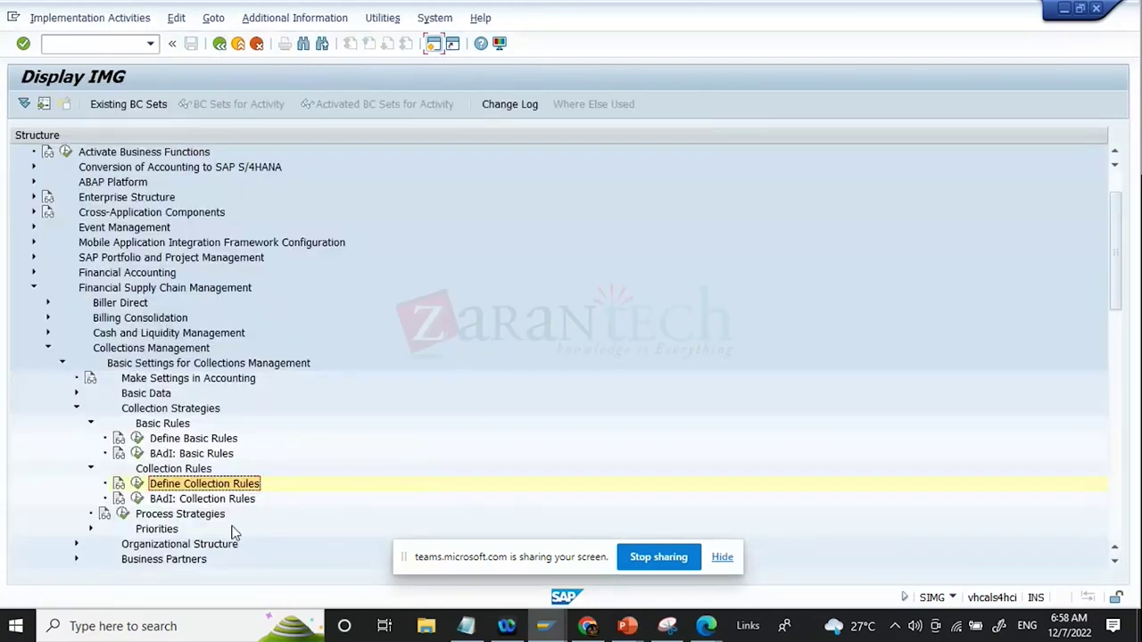
left_click(203, 442)
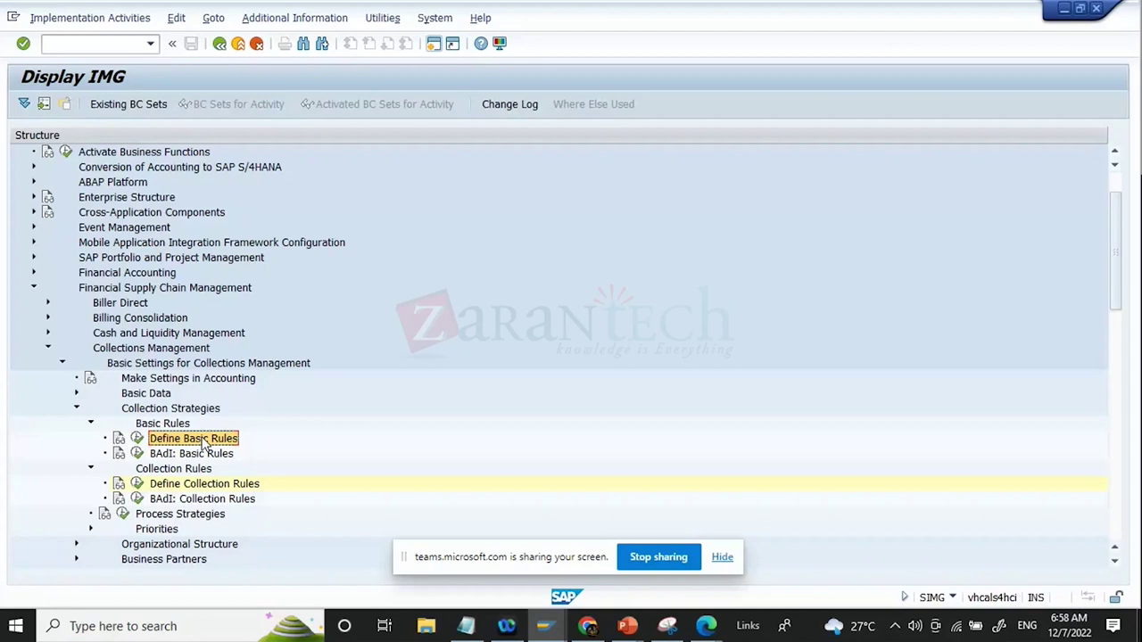
left_click(226, 485)
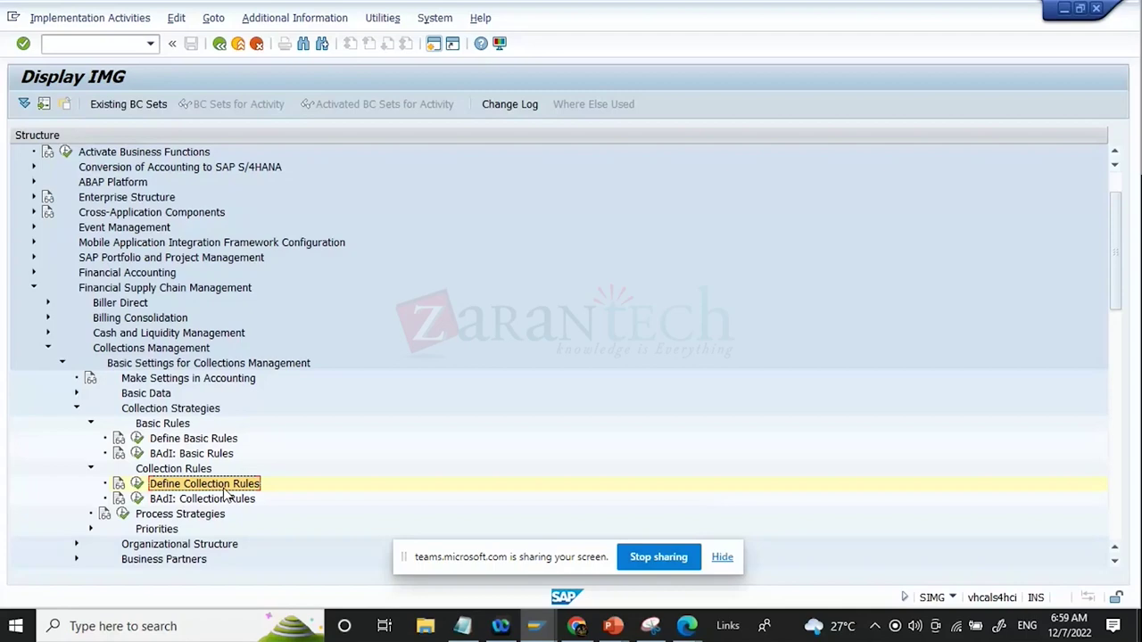
left_click(202, 514)
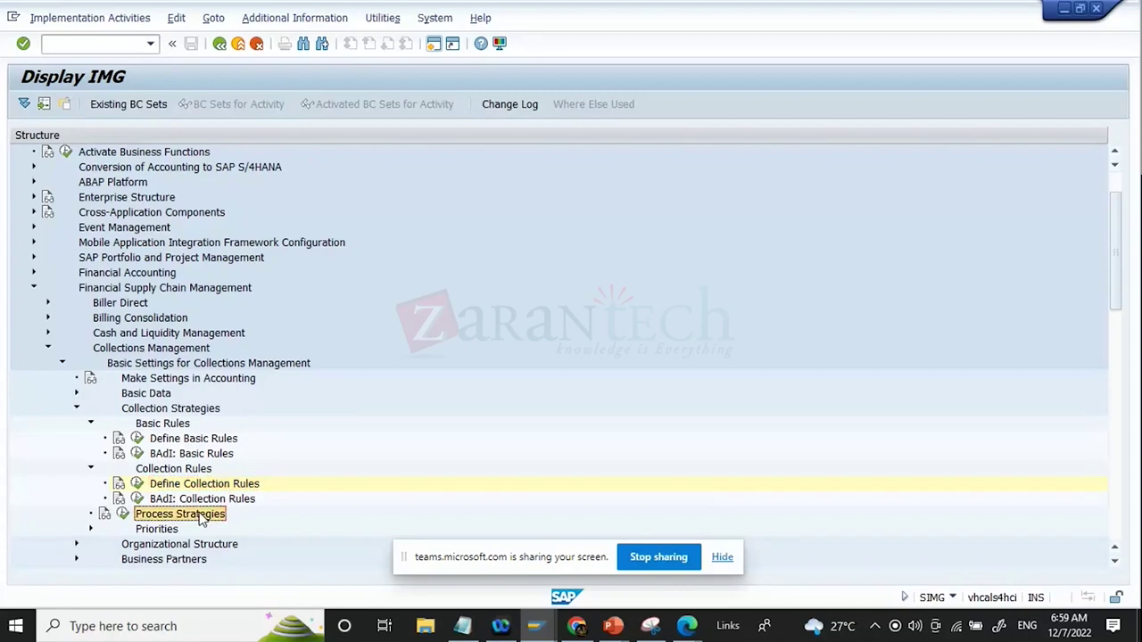
Switch to the Google Slides deck and present the slides on defining collection rules and processing strategies
left_click(578, 627)
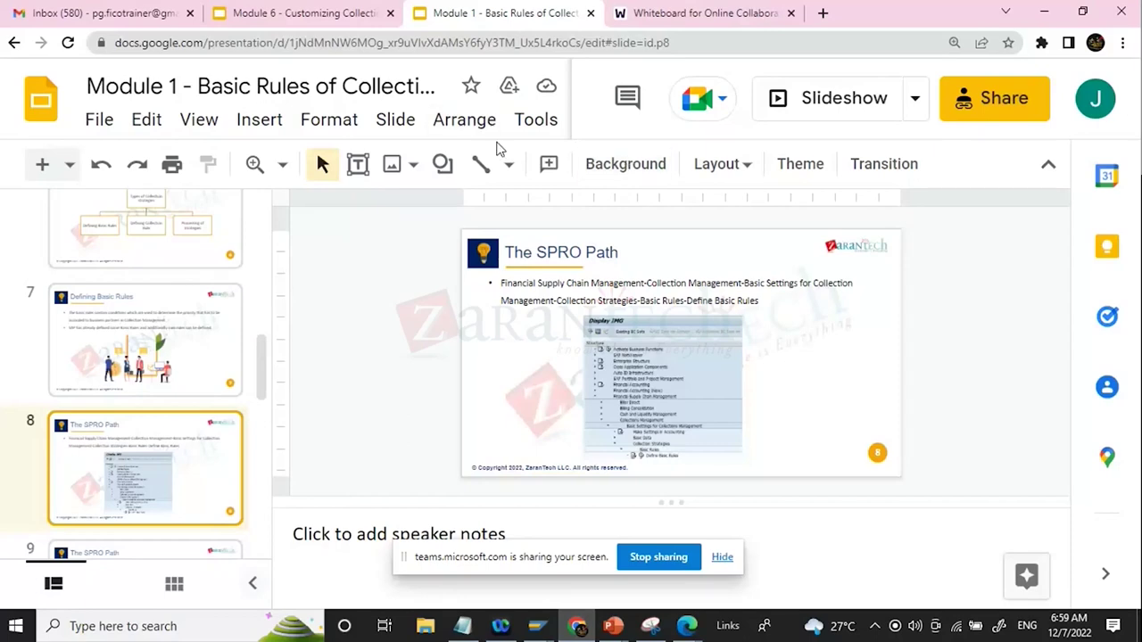
left_click(839, 100)
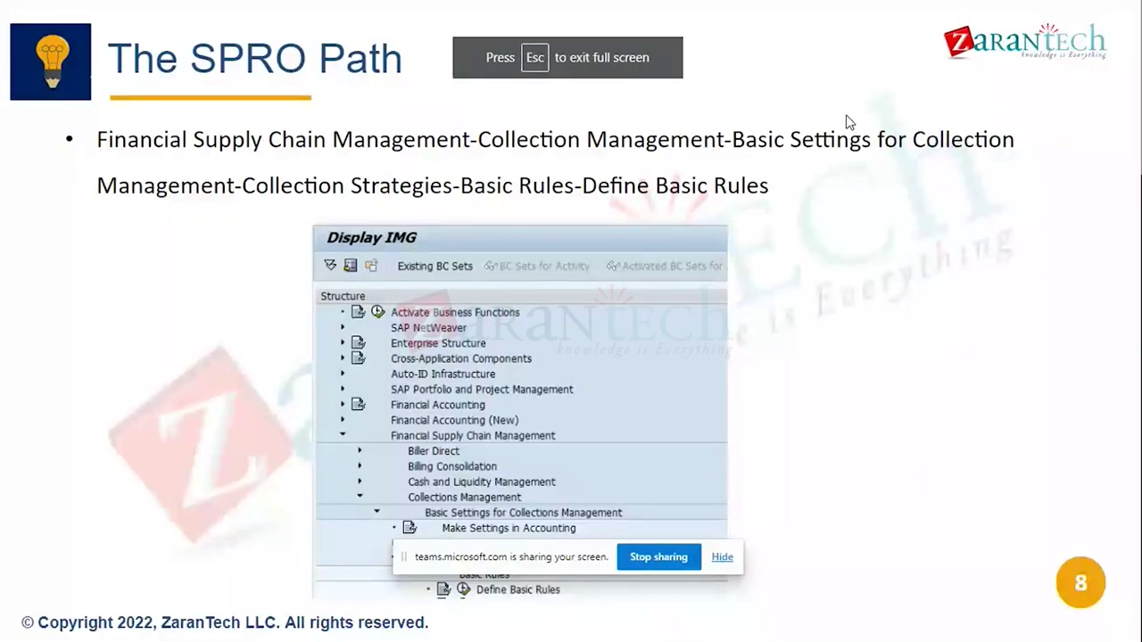
key("Right")
key("Right")
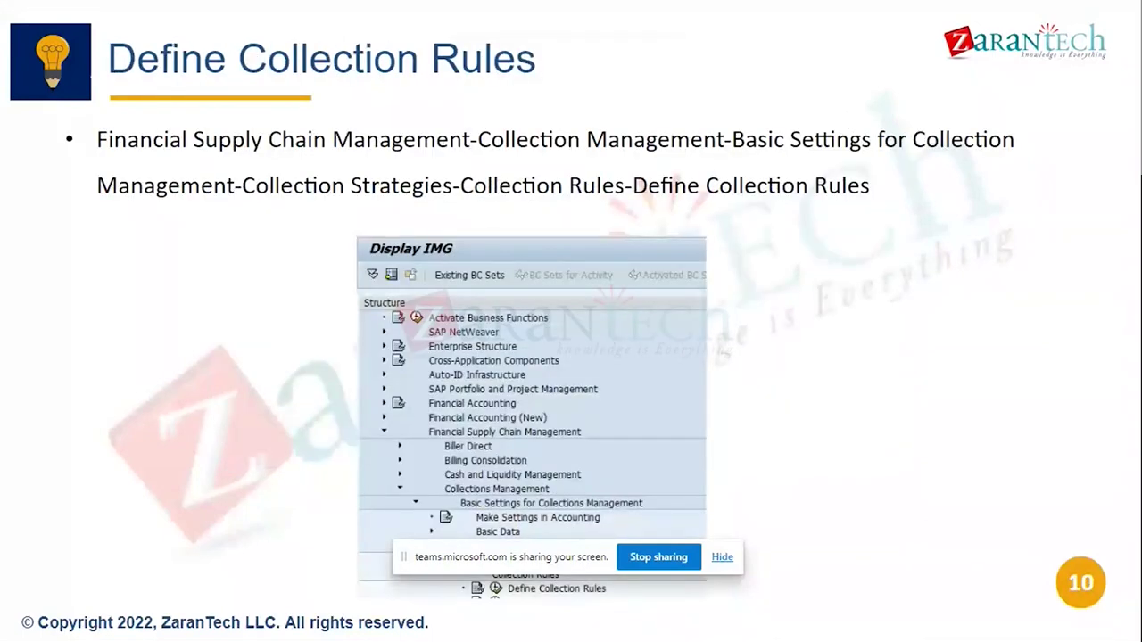
key("Right")
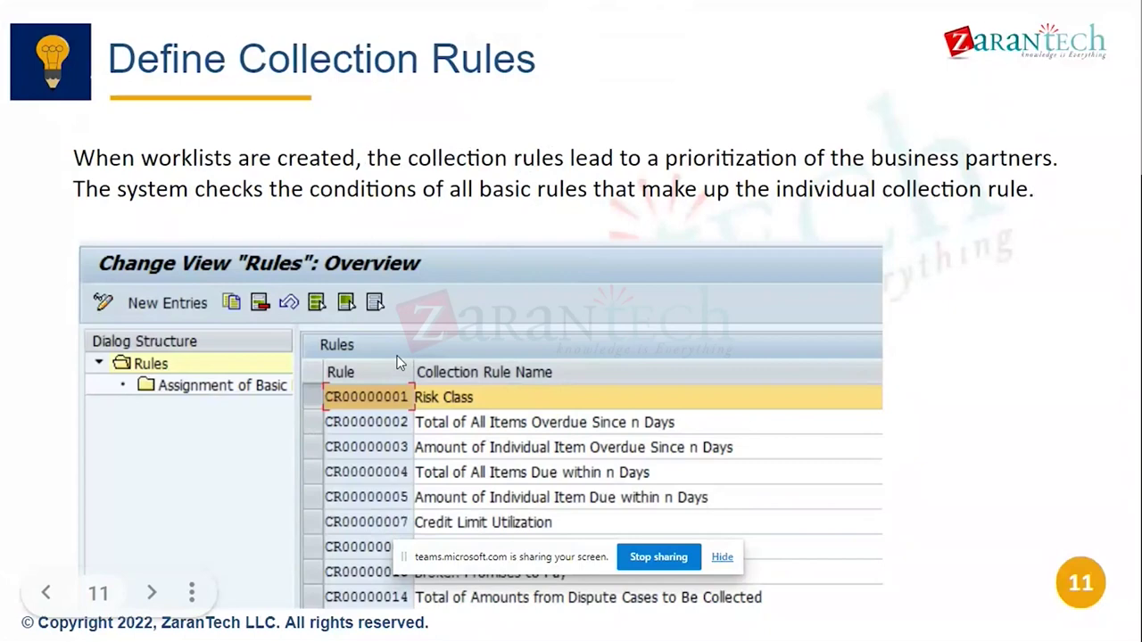
key("Right")
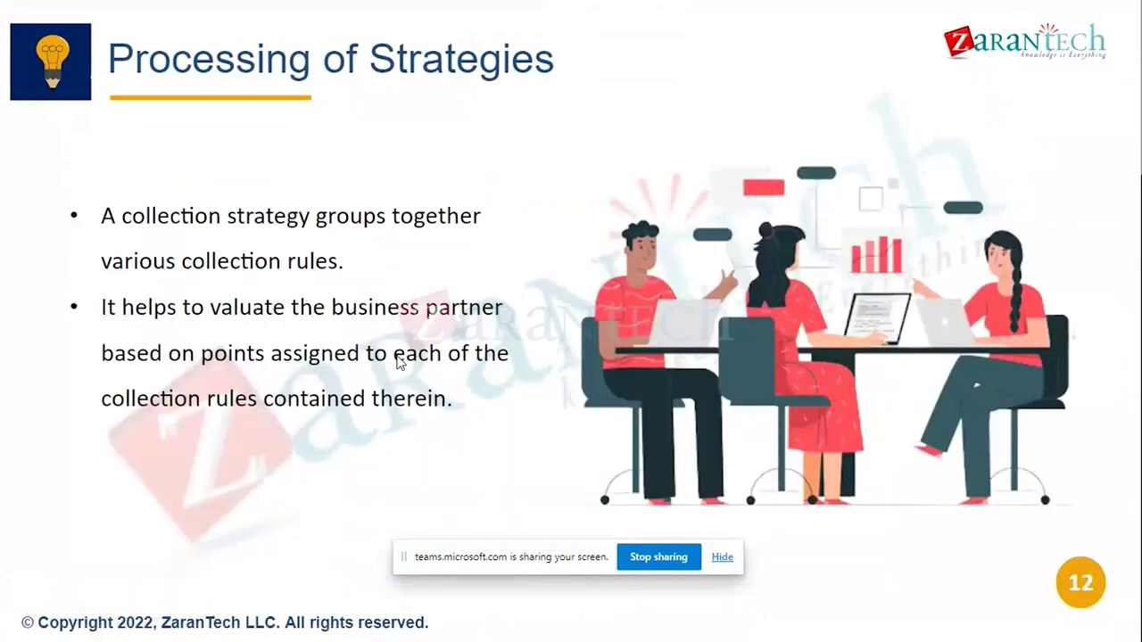
key("Left")
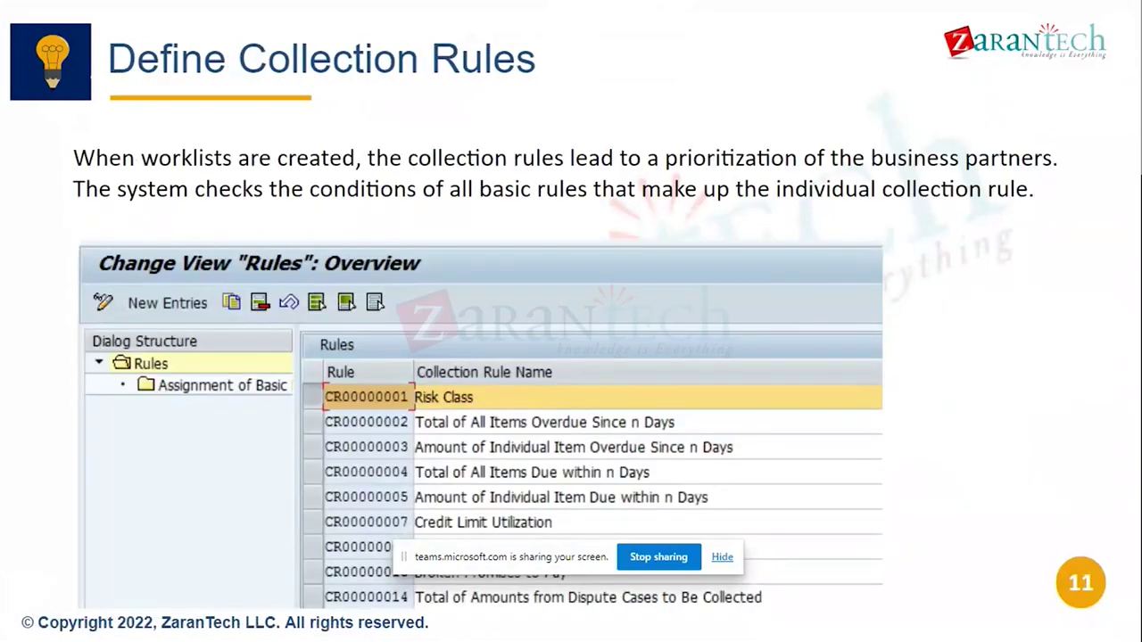
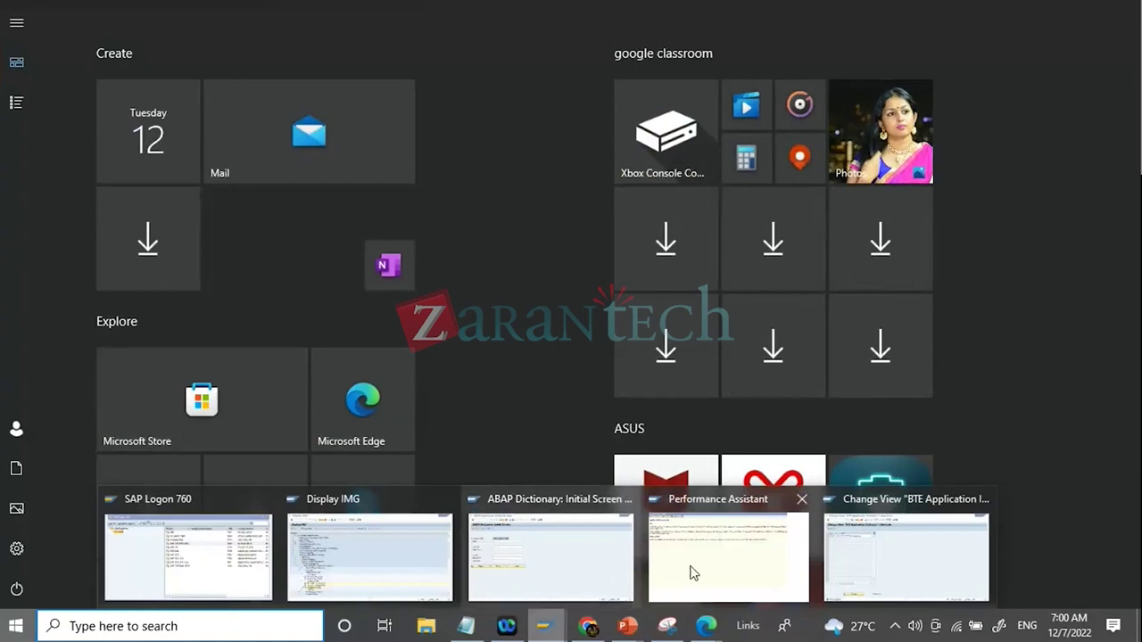
Return to the SAP IMG, open Define Collection Rules, and display the basic rule assignments of collection rule ZBR0000020
mouse_move(902, 549)
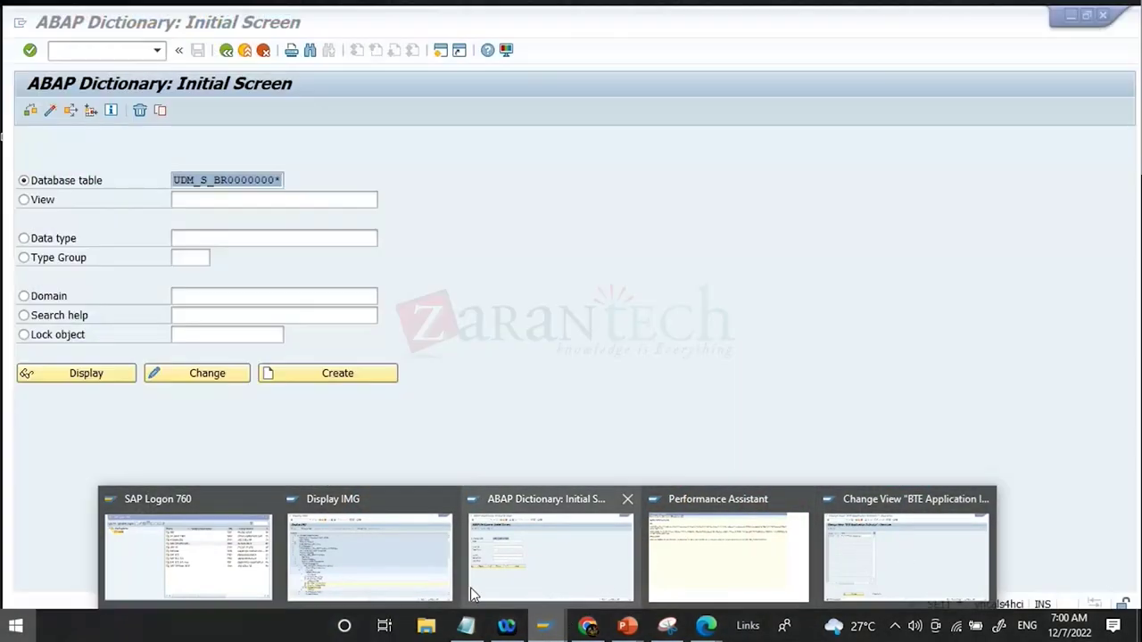
left_click(425, 589)
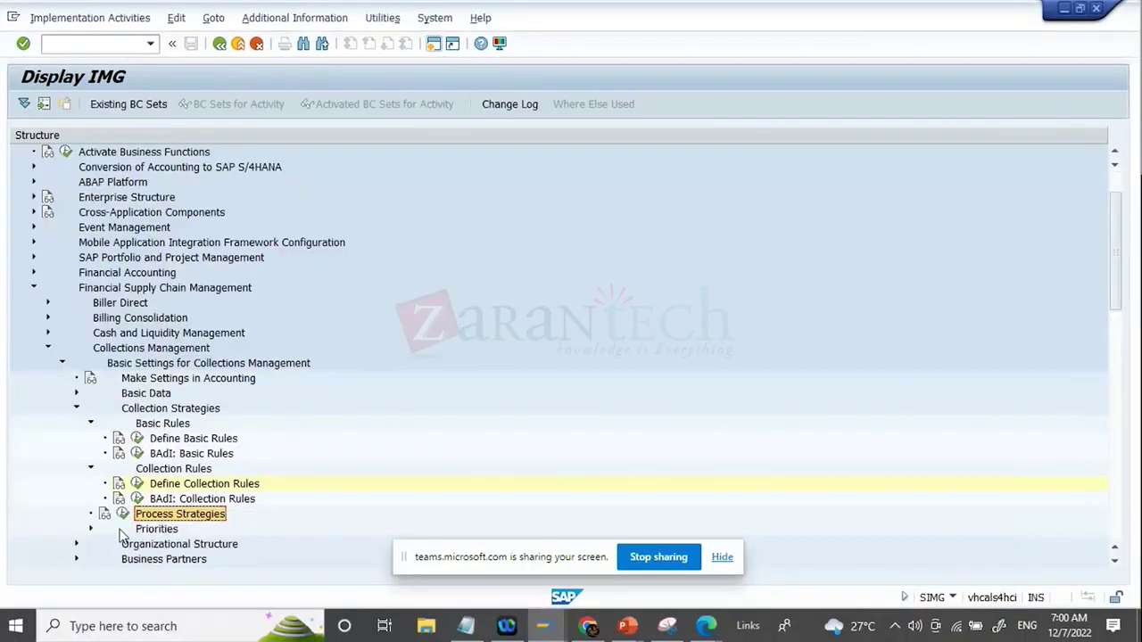
left_click(136, 484)
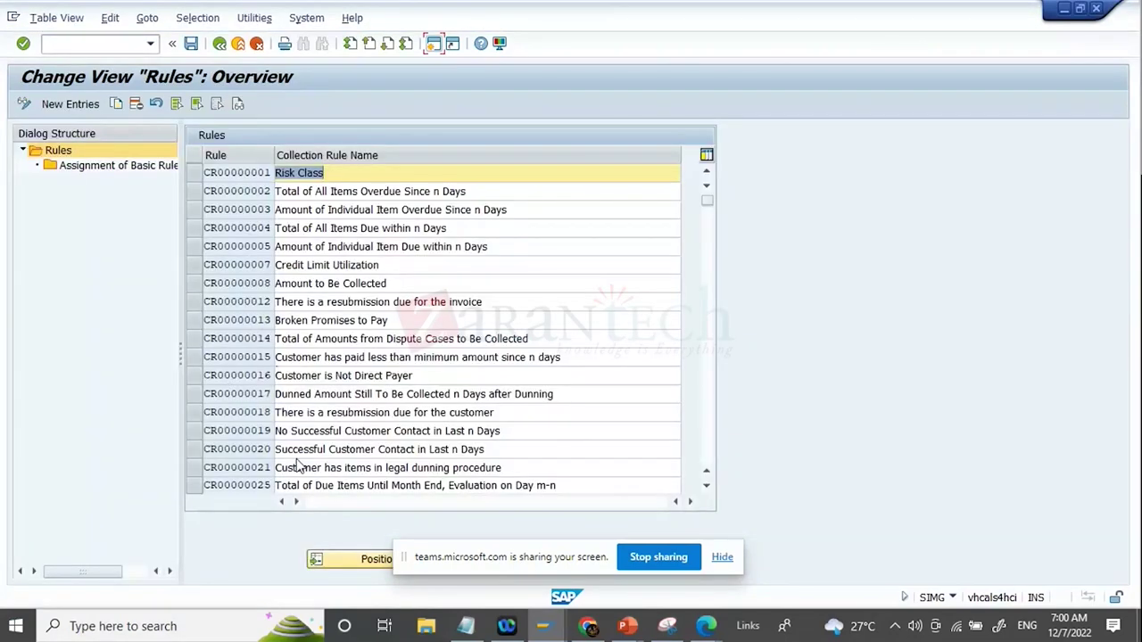
scroll(301, 467, "down", 1)
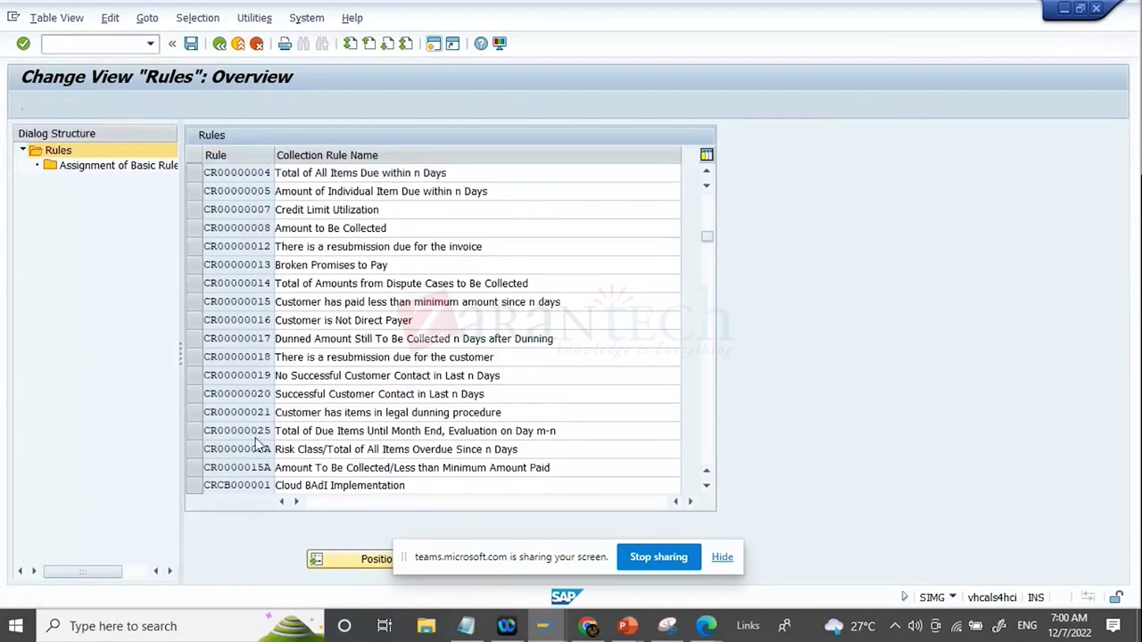
scroll(257, 446, "down", 1)
left_click(193, 450)
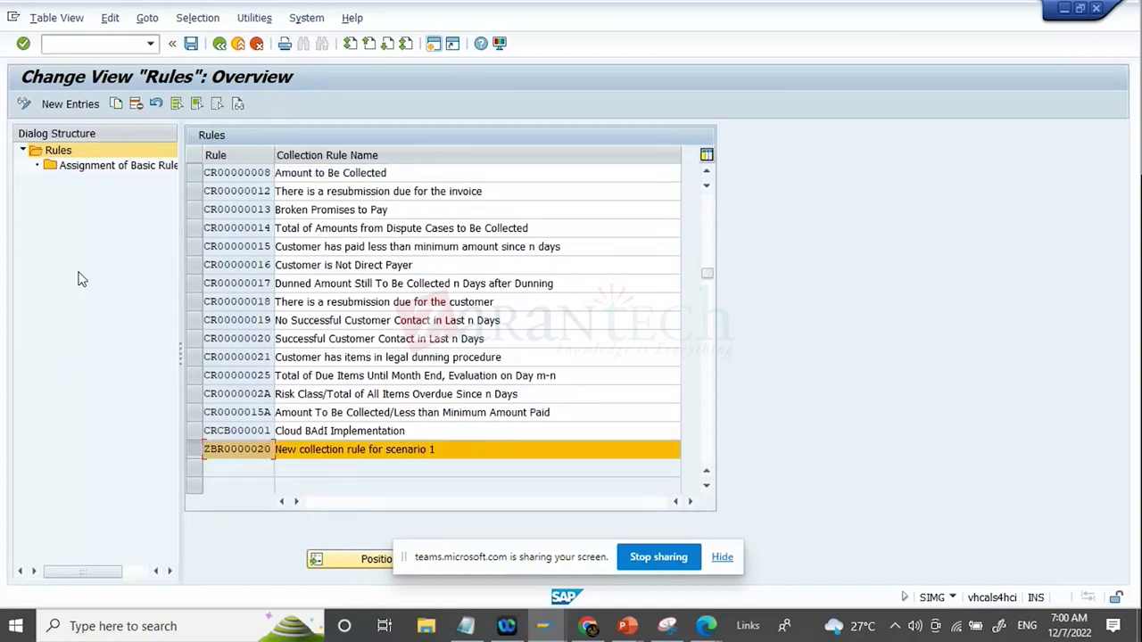
double_click(105, 167)
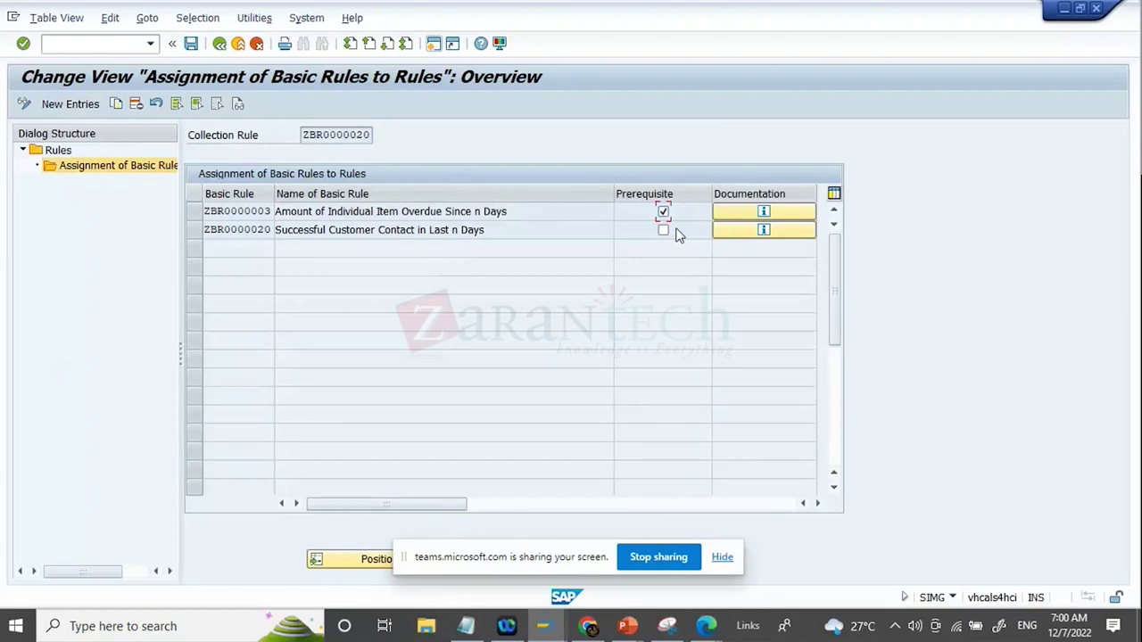
Add basic rule BR00000013, Broken Promises to Pay, as a new assignment to collection rule ZBR0000020
left_click(67, 106)
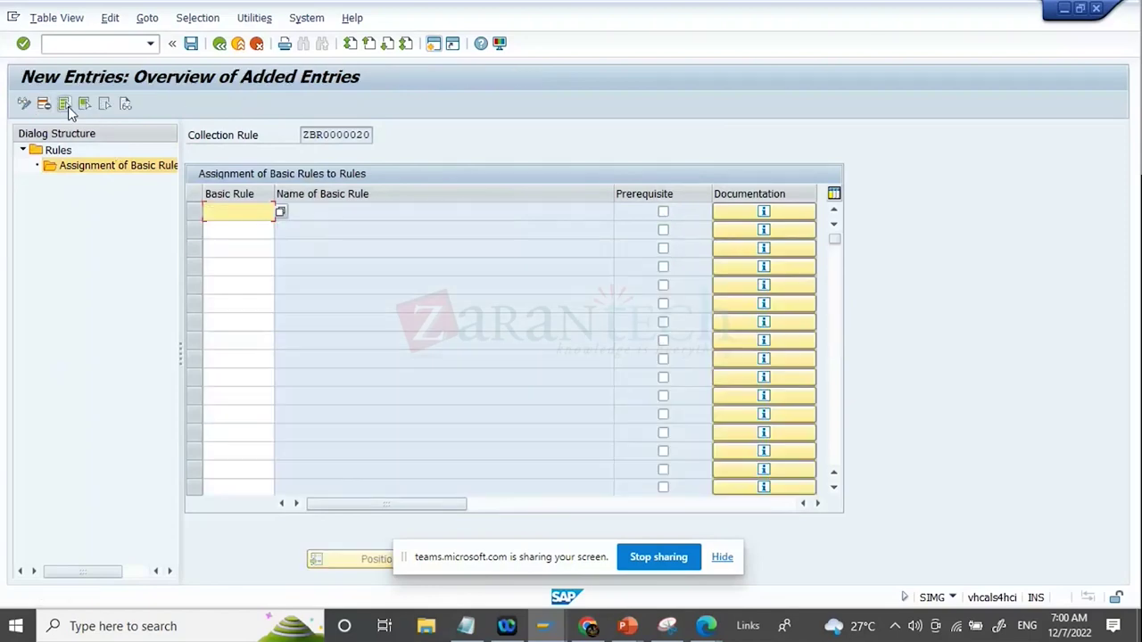
left_click(282, 213)
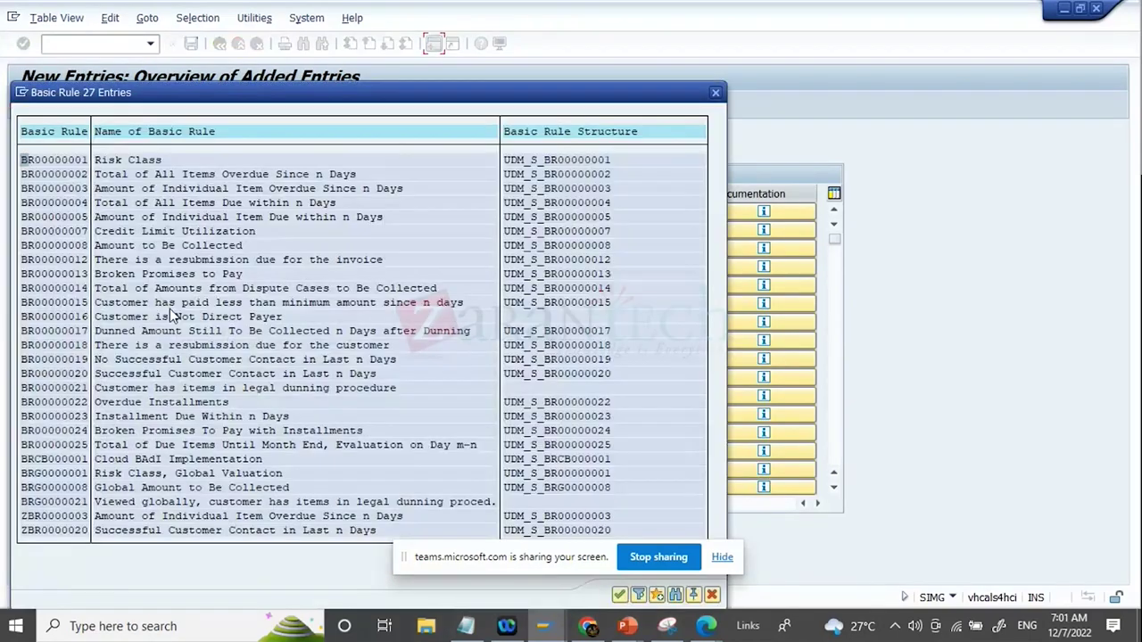
double_click(78, 274)
type("\\")
key("Return")
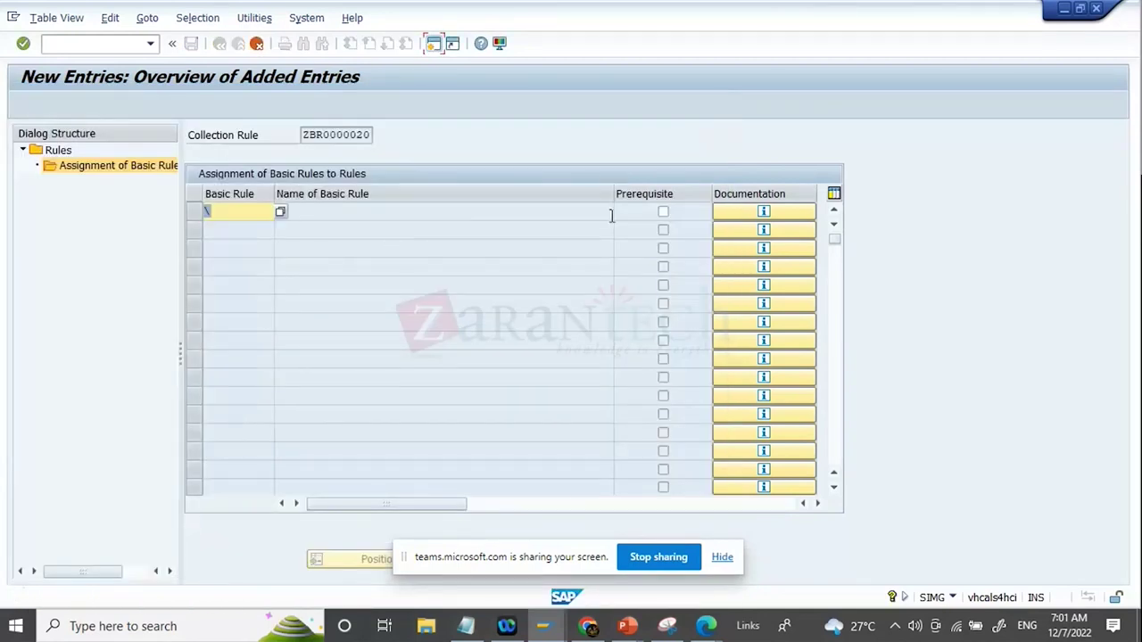
key("BackSpace")
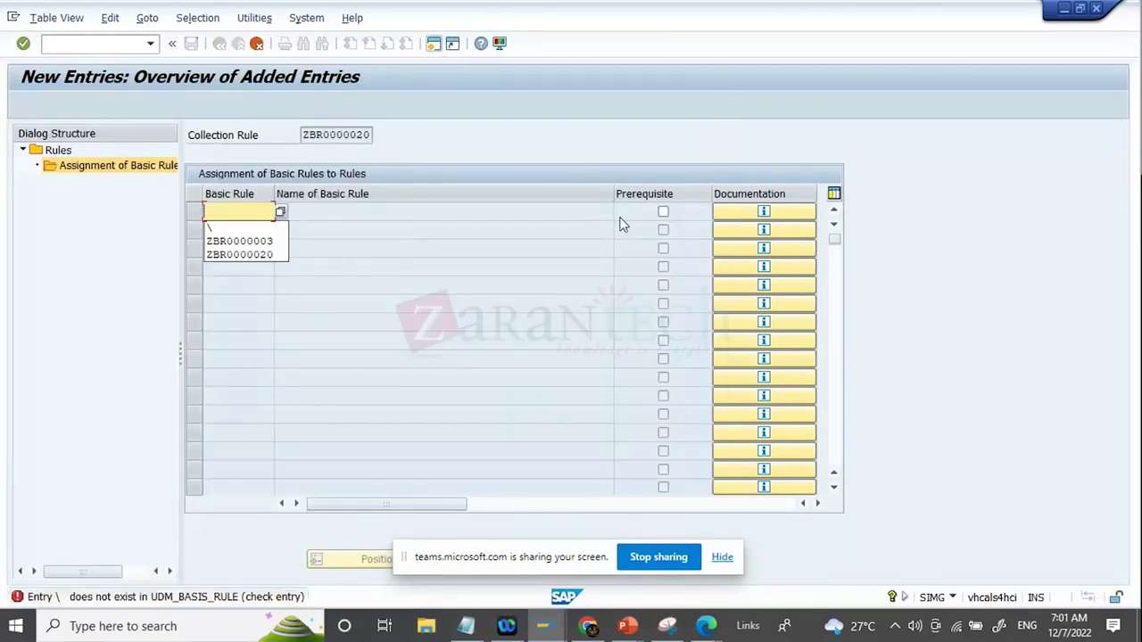
left_click(280, 212)
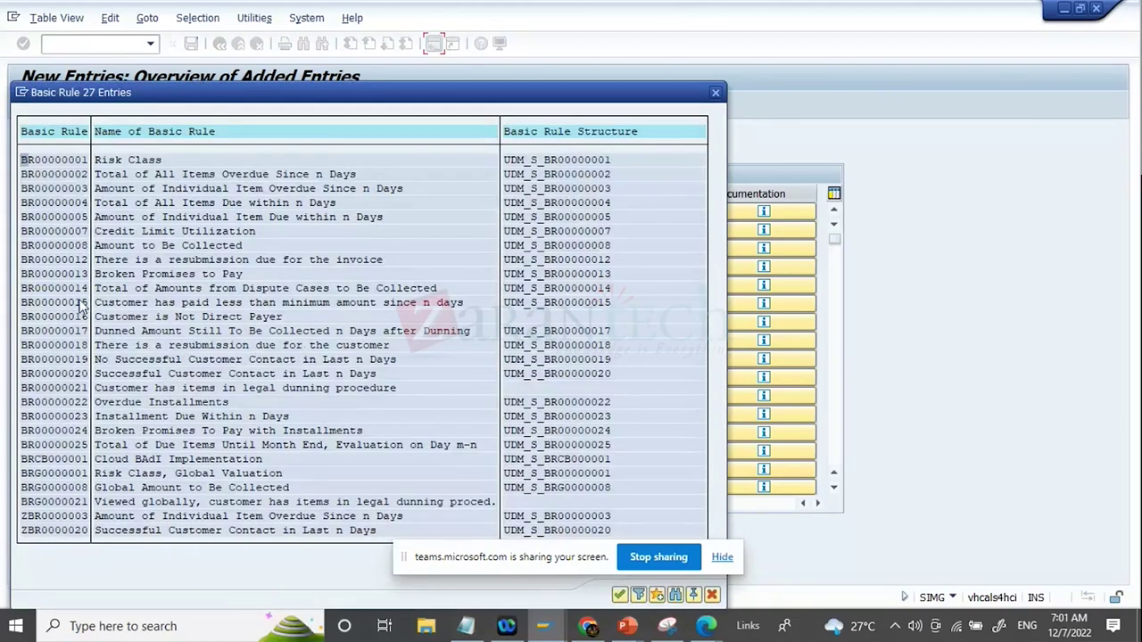
double_click(70, 277)
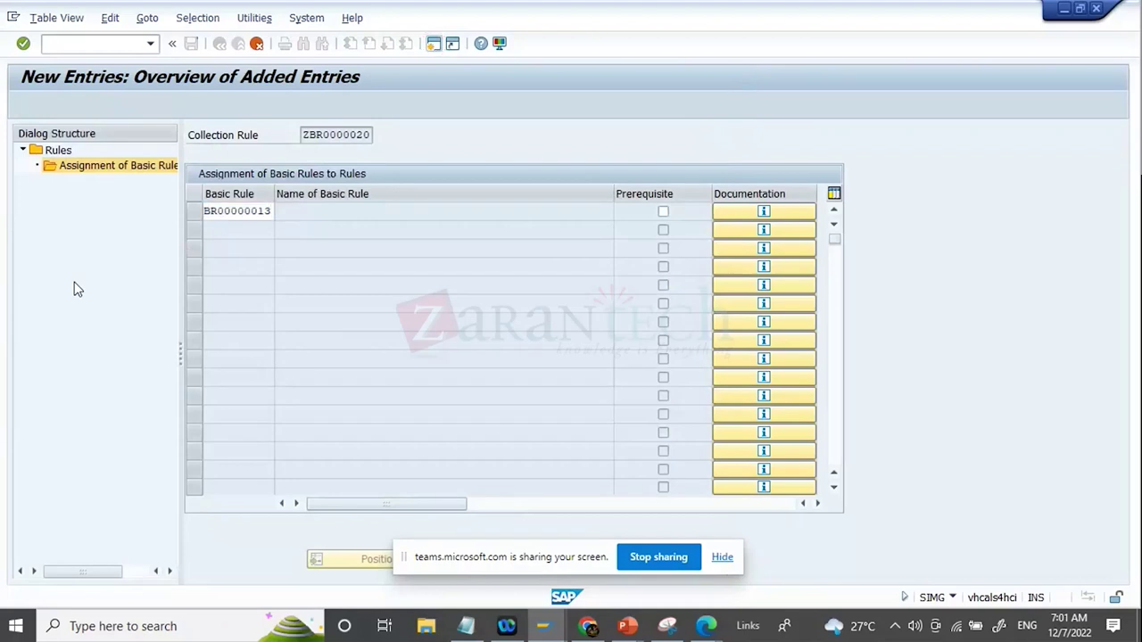
key("Return")
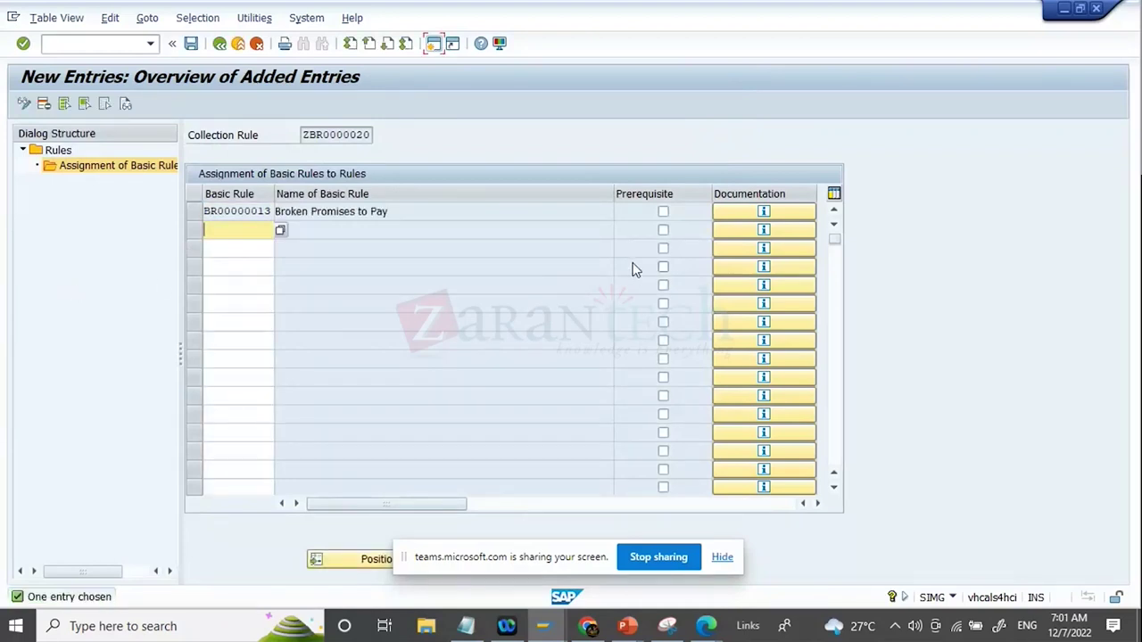
Mark basic rule BR00000013 as a prerequisite, save it, and return to the assignment overview
left_click(664, 213)
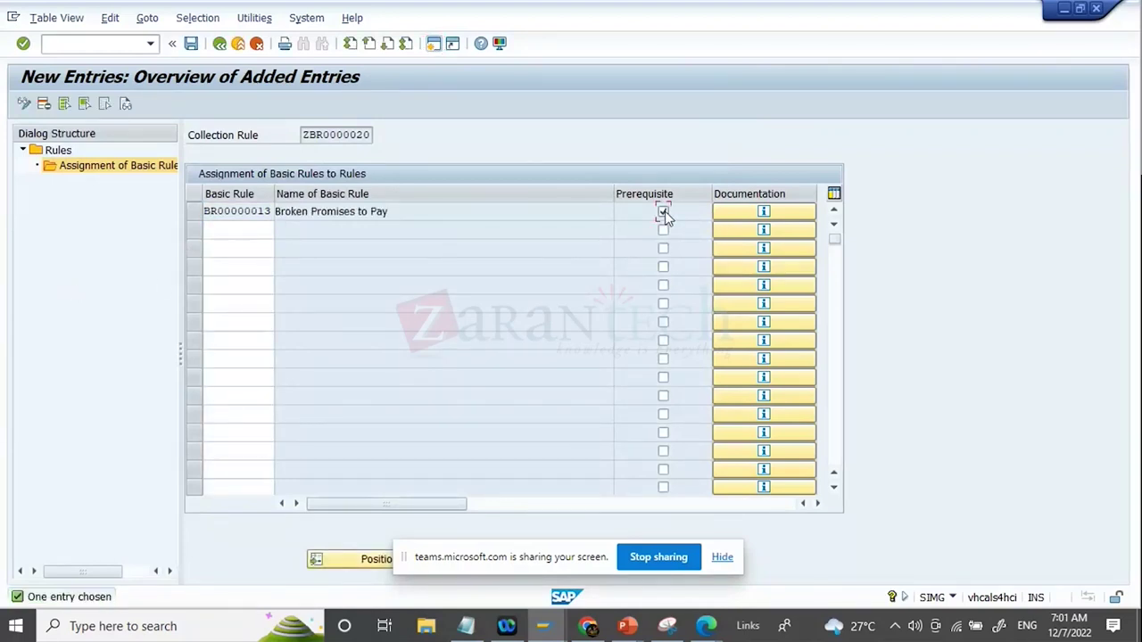
left_click(190, 44)
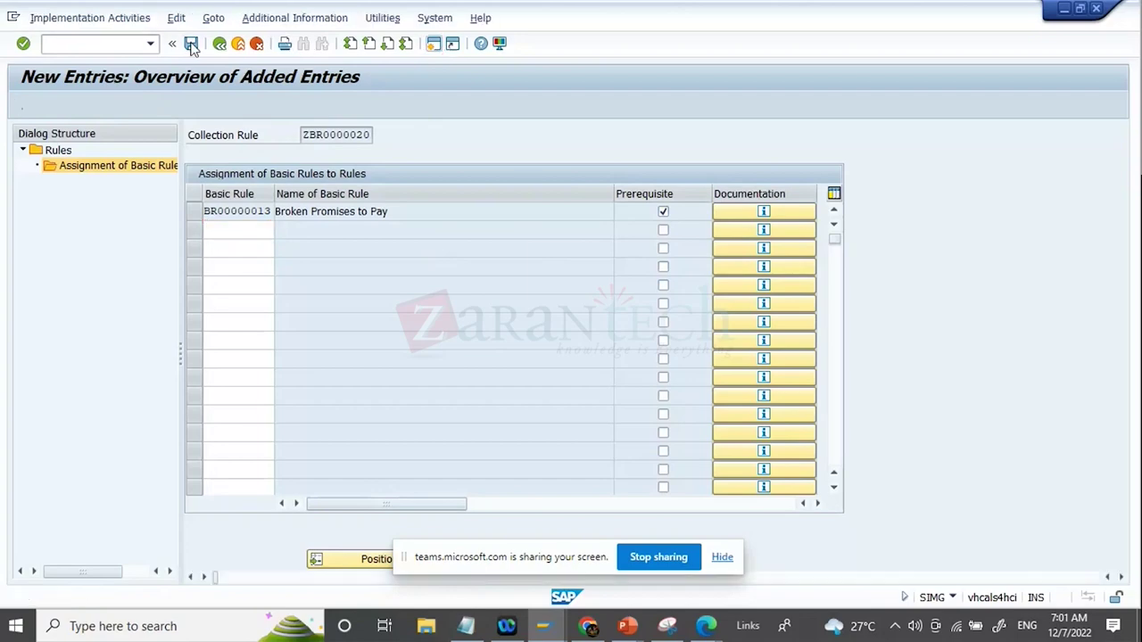
key("Return")
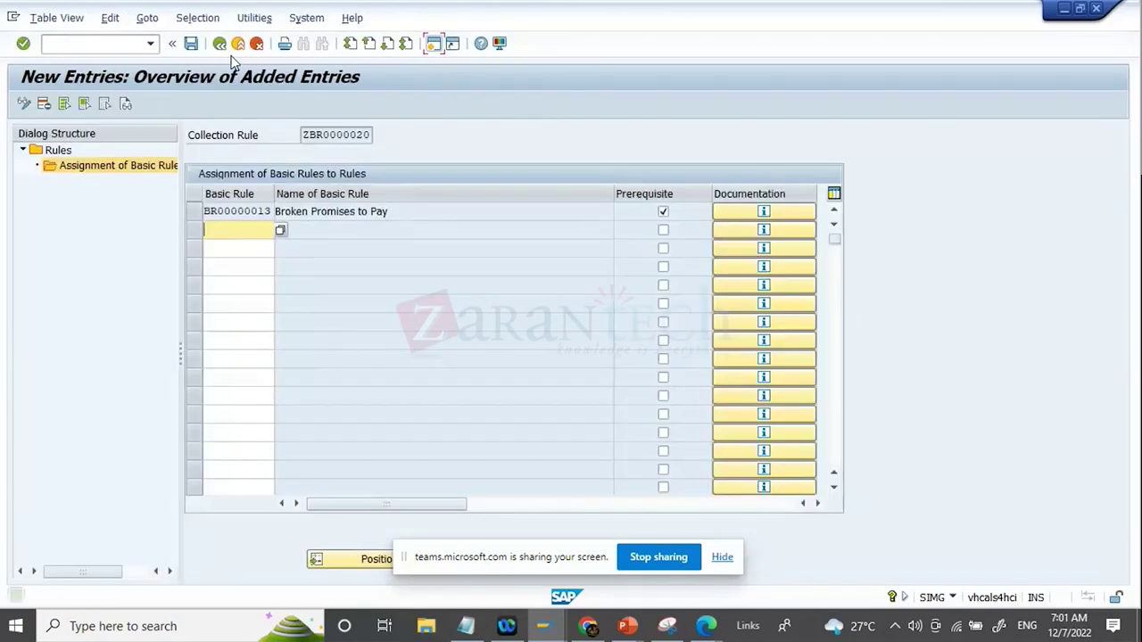
left_click(223, 47)
Try marking basic rule ZBR0000020 as a prerequisite while comparing the assigned basic rules, and clear the mark again
left_click(664, 250)
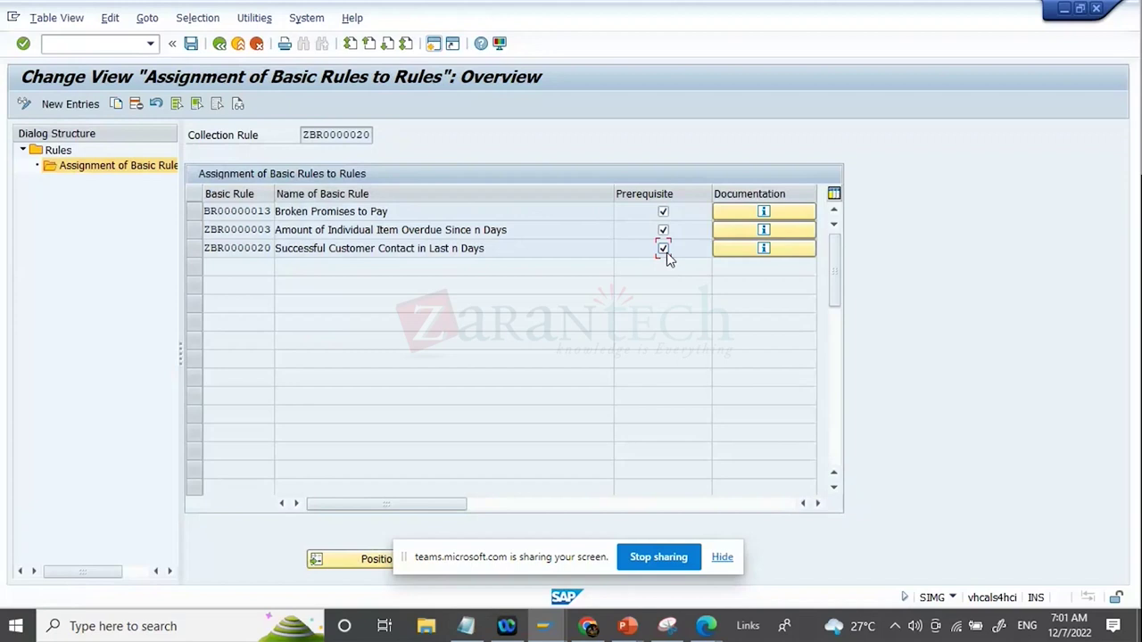
left_click_drag(612, 193, 544, 193)
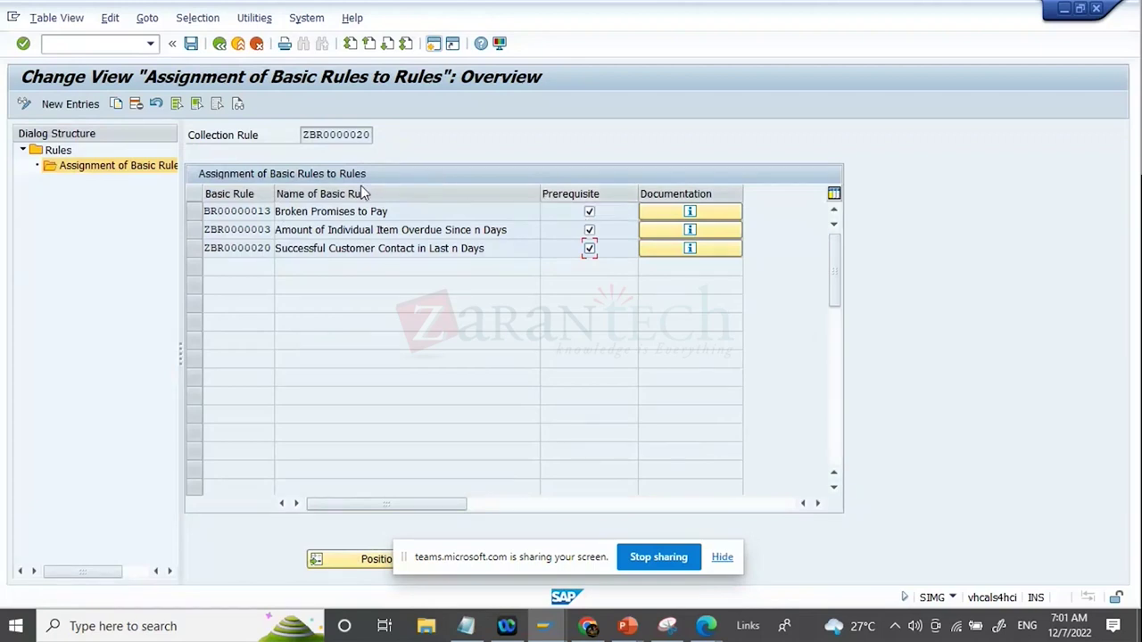
left_click_drag(398, 211, 62, 214)
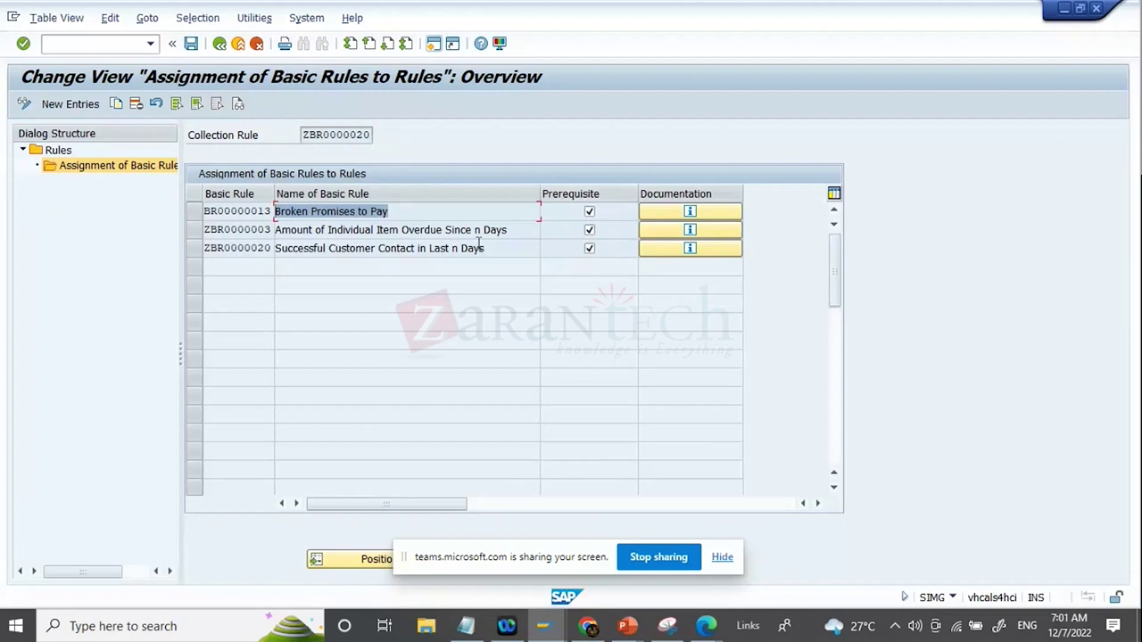
left_click_drag(514, 230, 26, 234)
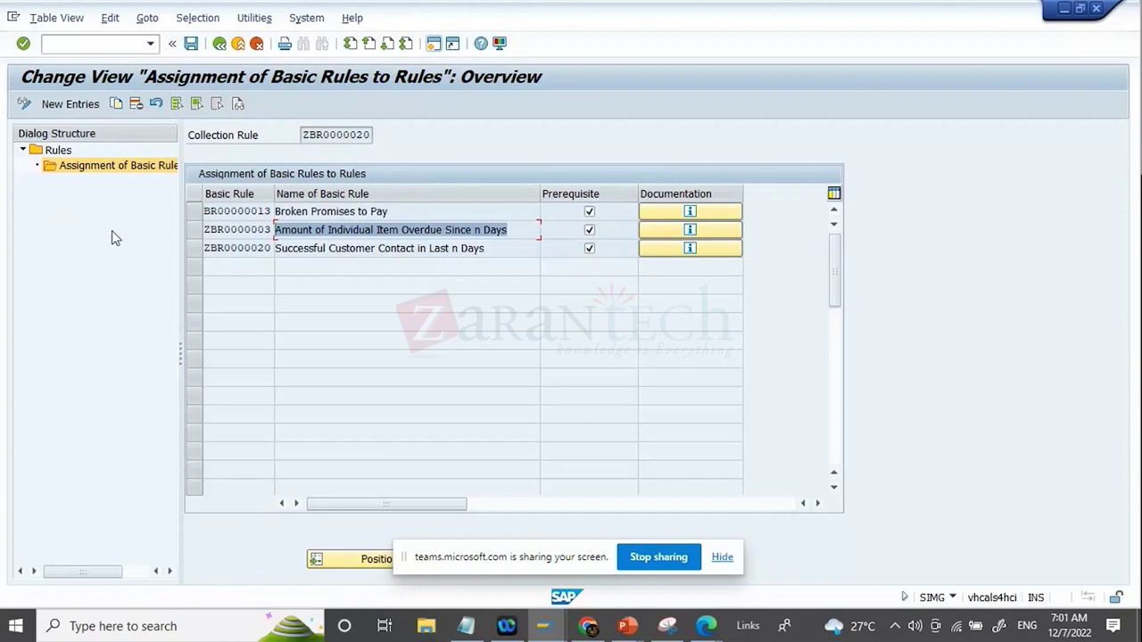
left_click(589, 249)
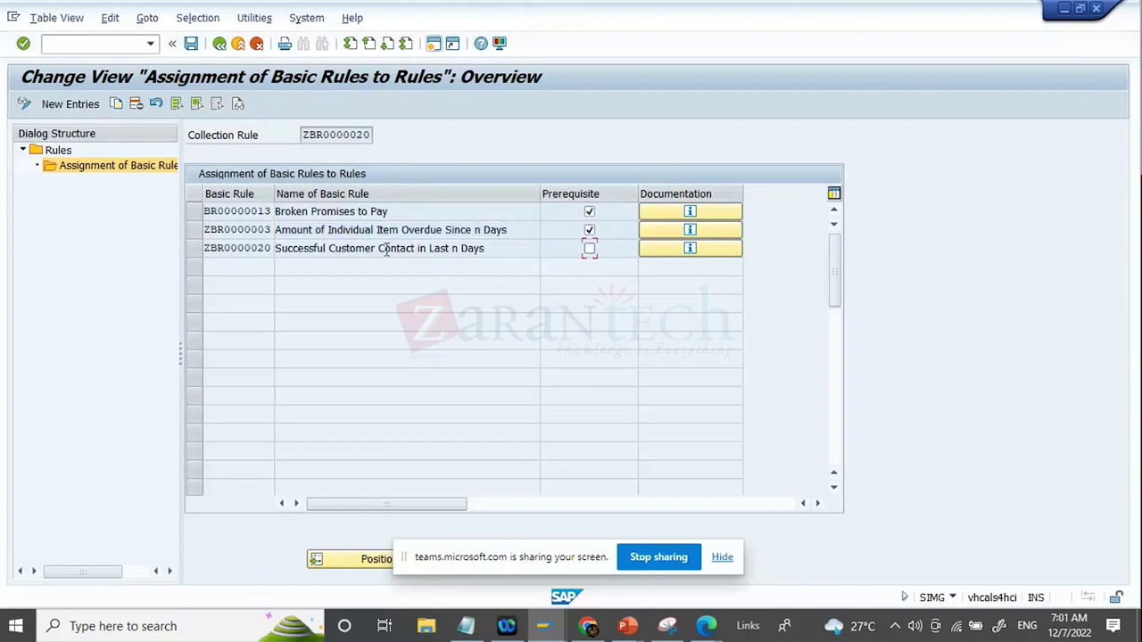
Review the non-prerequisite basic rule Successful Customer Contact in Last n Days and save the assignments of collection rule ZBR0000020
left_click_drag(500, 250, 272, 249)
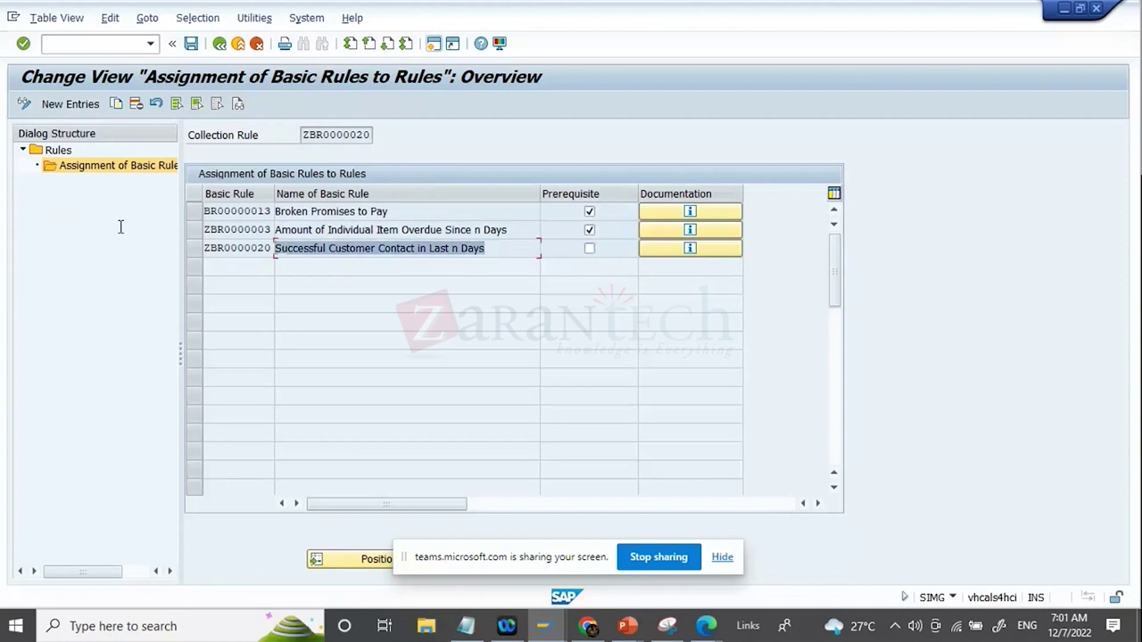
left_click(509, 249)
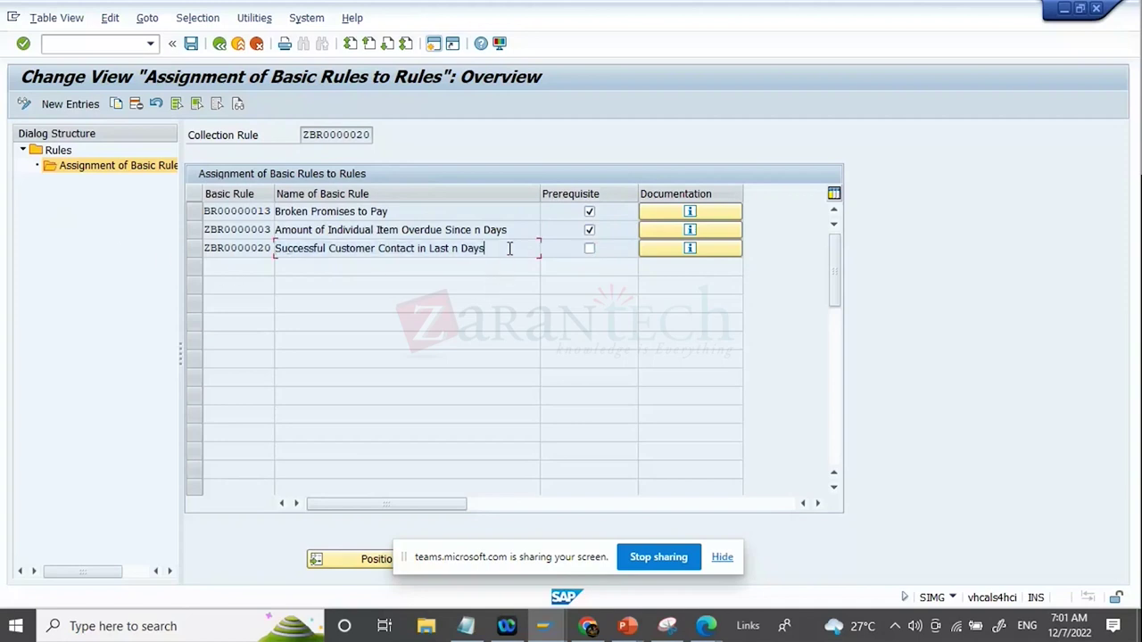
left_click_drag(471, 248, 273, 249)
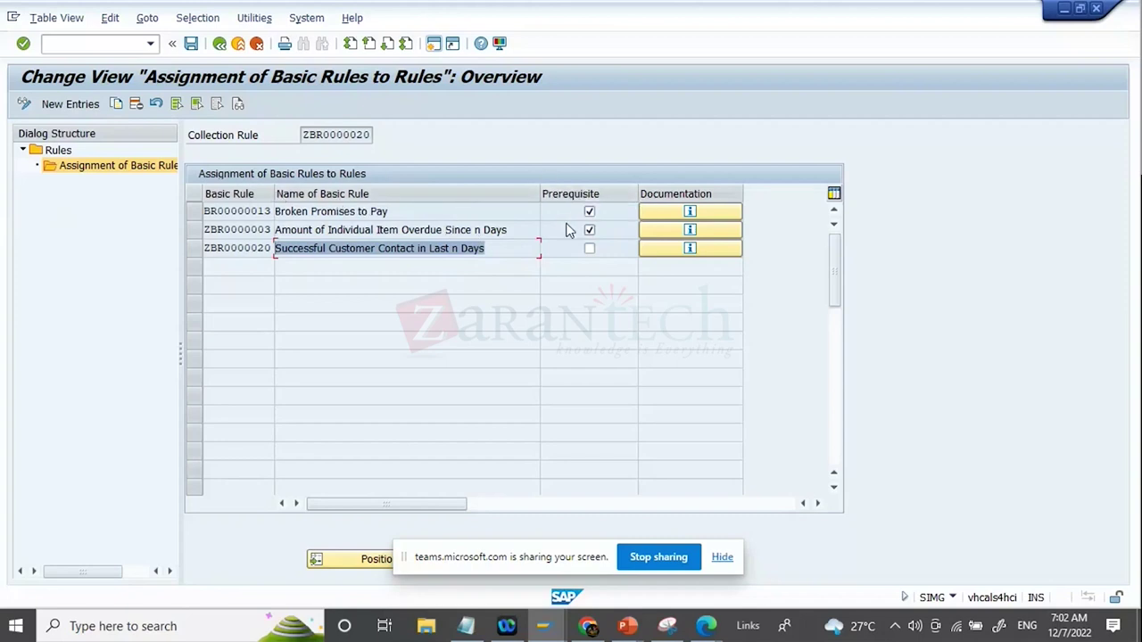
left_click(499, 248)
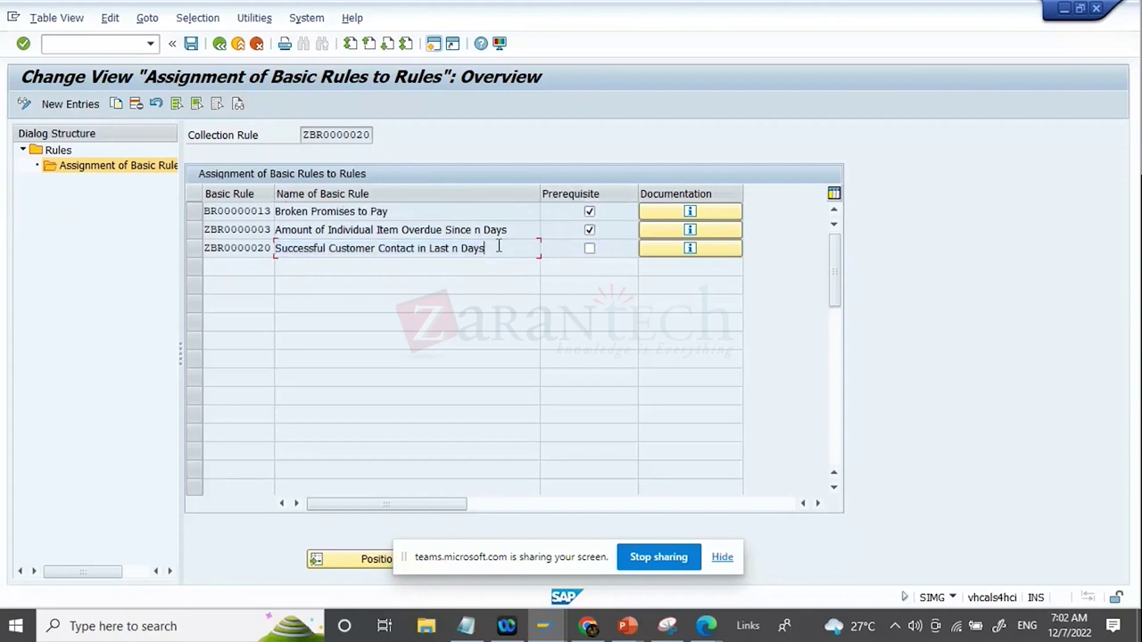
left_click_drag(499, 248, 87, 215)
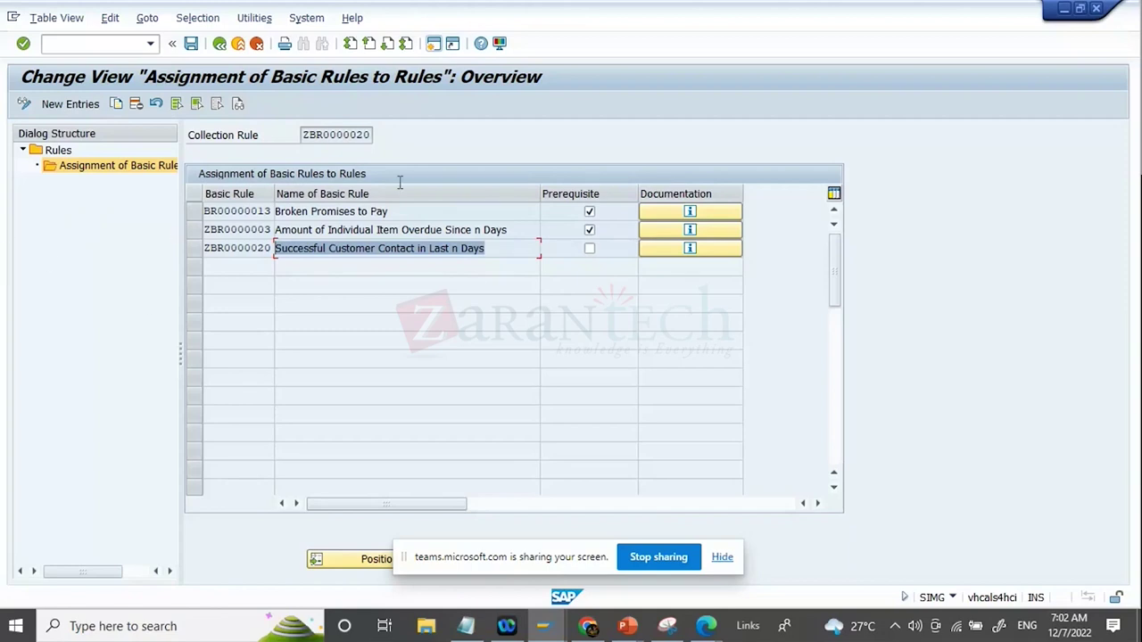
left_click(504, 256)
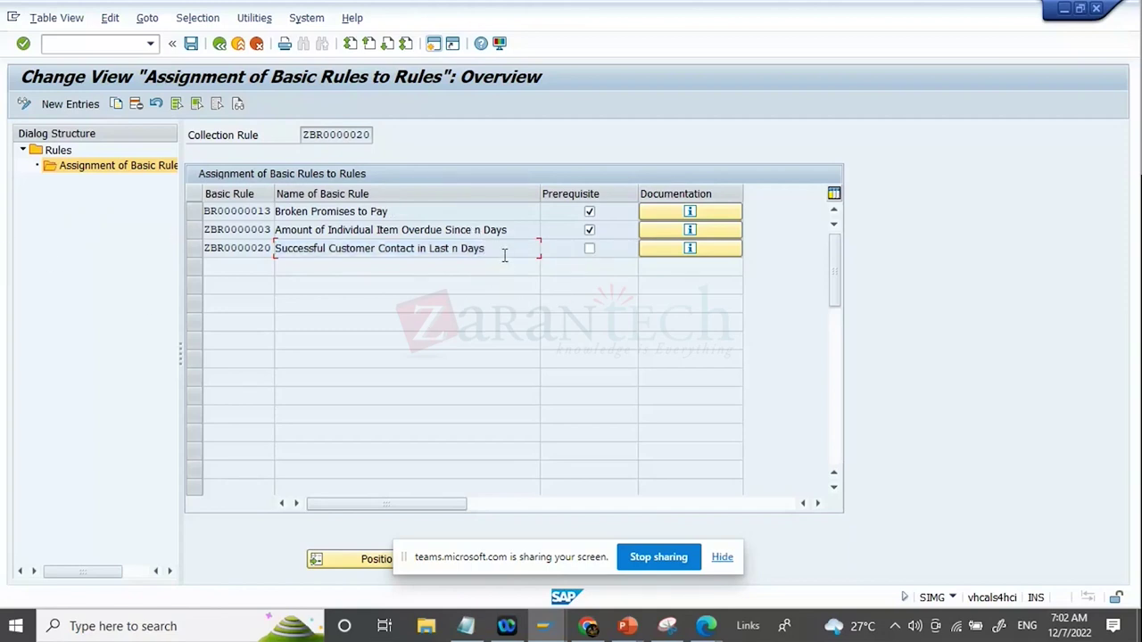
left_click(189, 44)
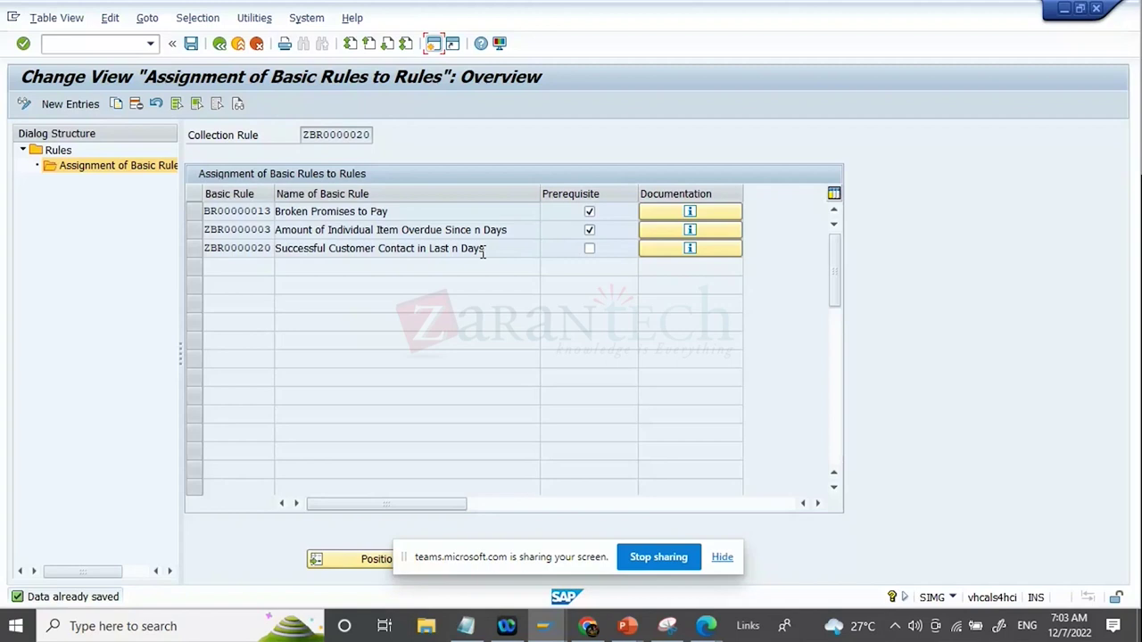
Leave the collection rules, return to the IMG structure, and open the Process Strategies activity under Collection Strategies
left_click(218, 44)
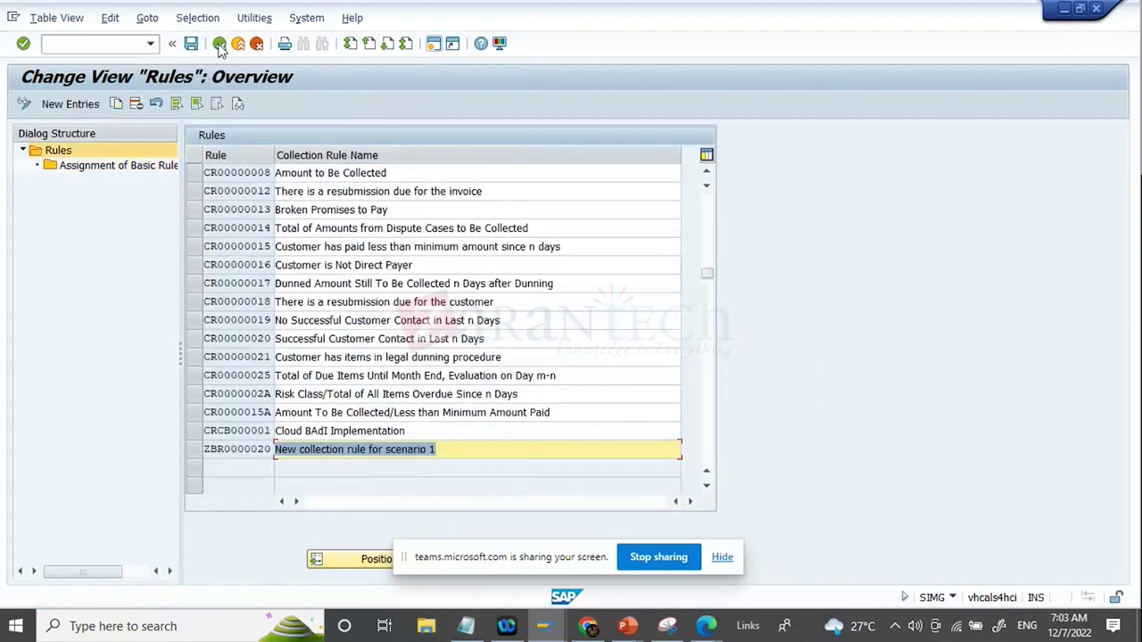
left_click(191, 44)
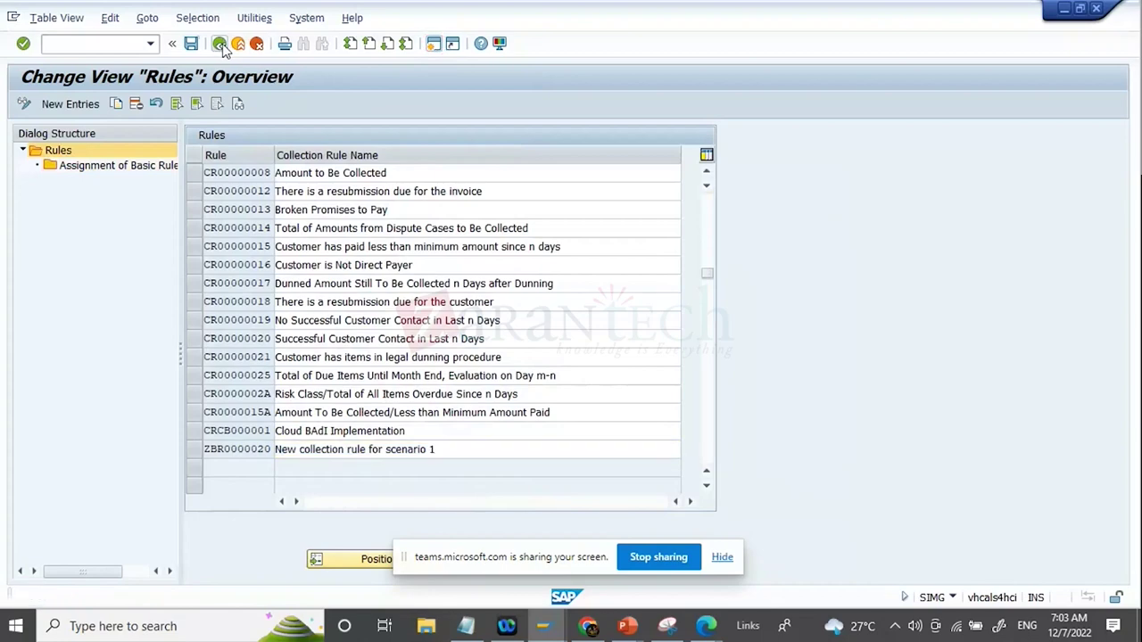
left_click(219, 44)
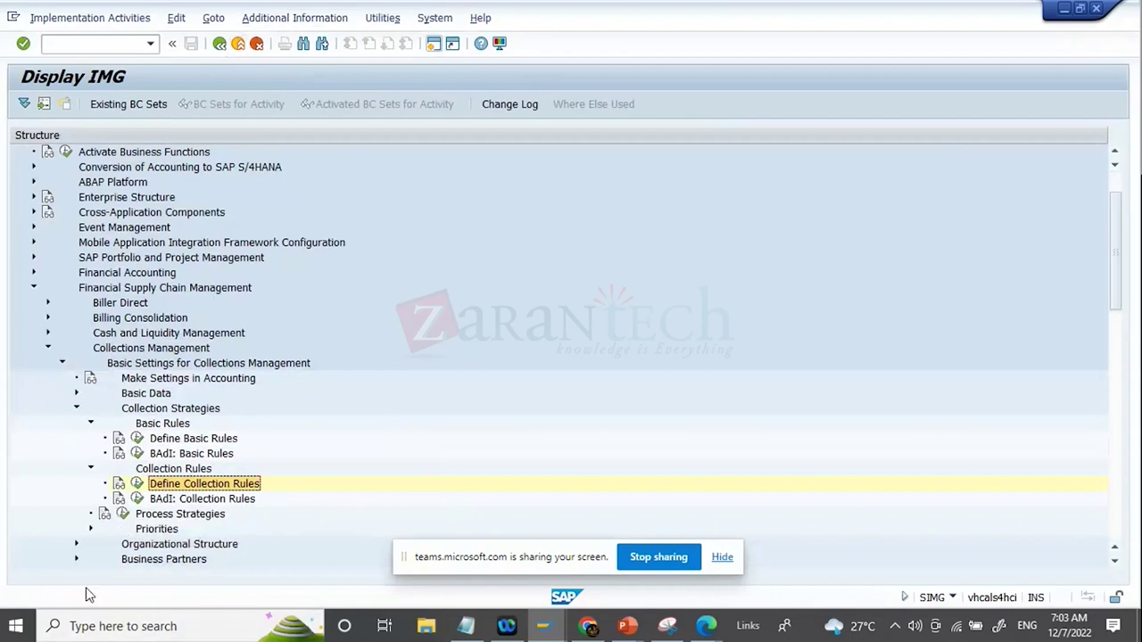
left_click(124, 516)
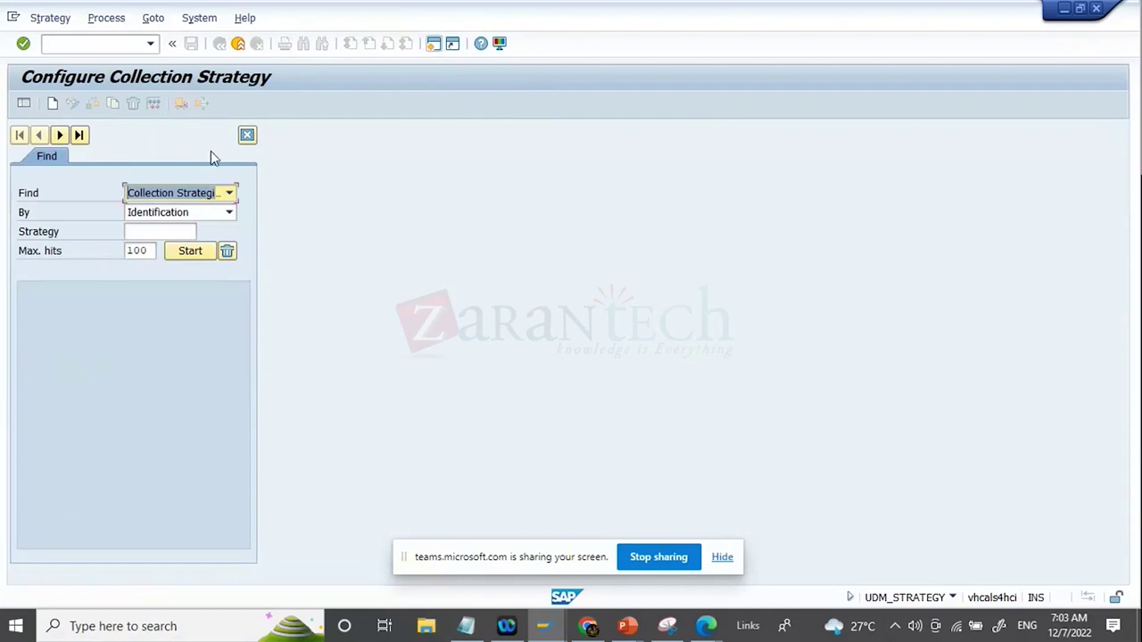
left_click(166, 230)
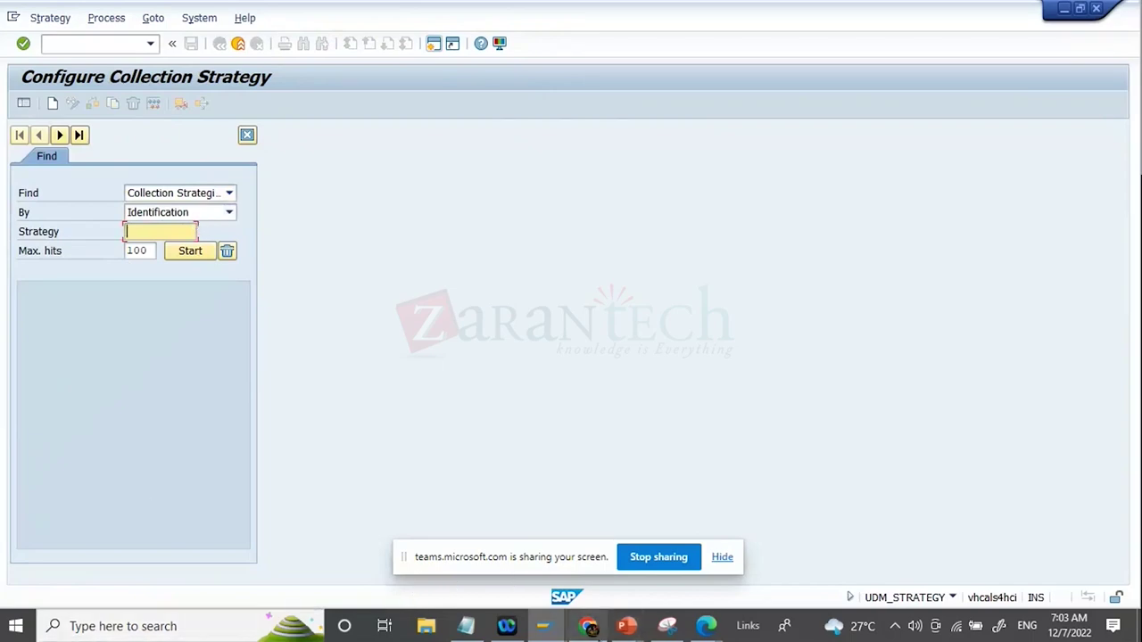
Switch to the PowerPoint presentation and advance to the Processing of Strategies slide to examine the sample strategy
left_click(627, 625)
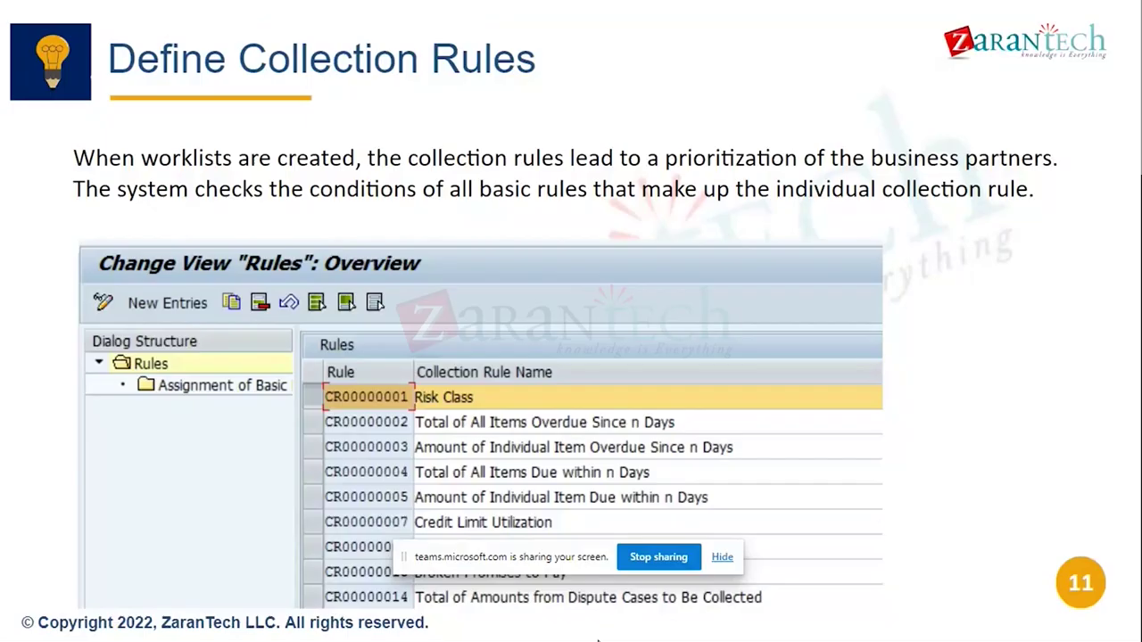
left_click(538, 283)
left_click(538, 287)
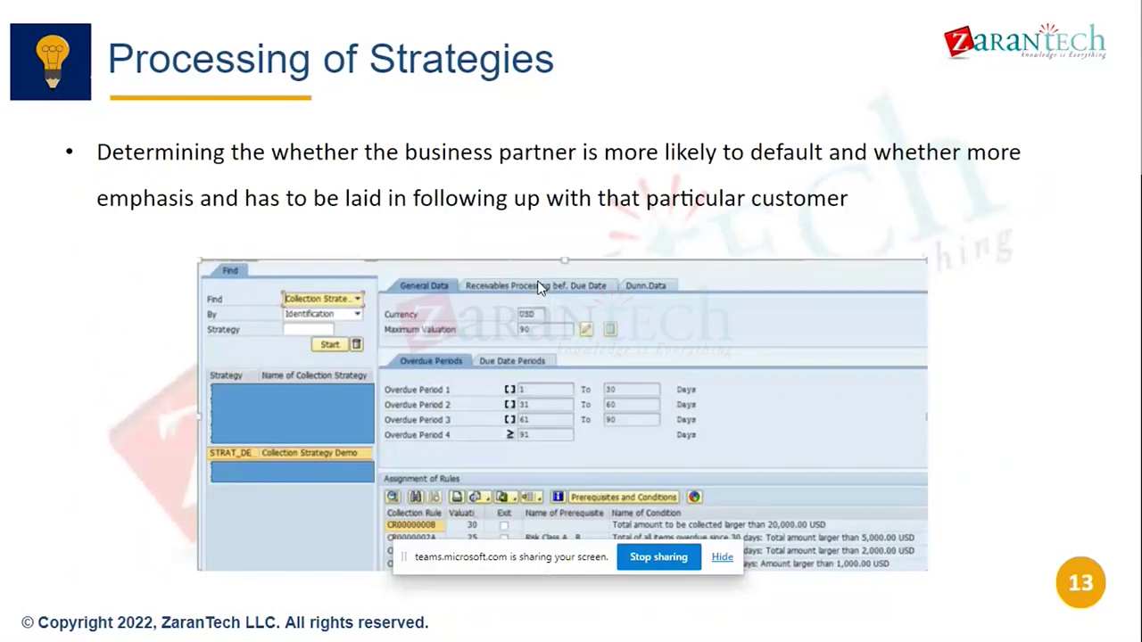
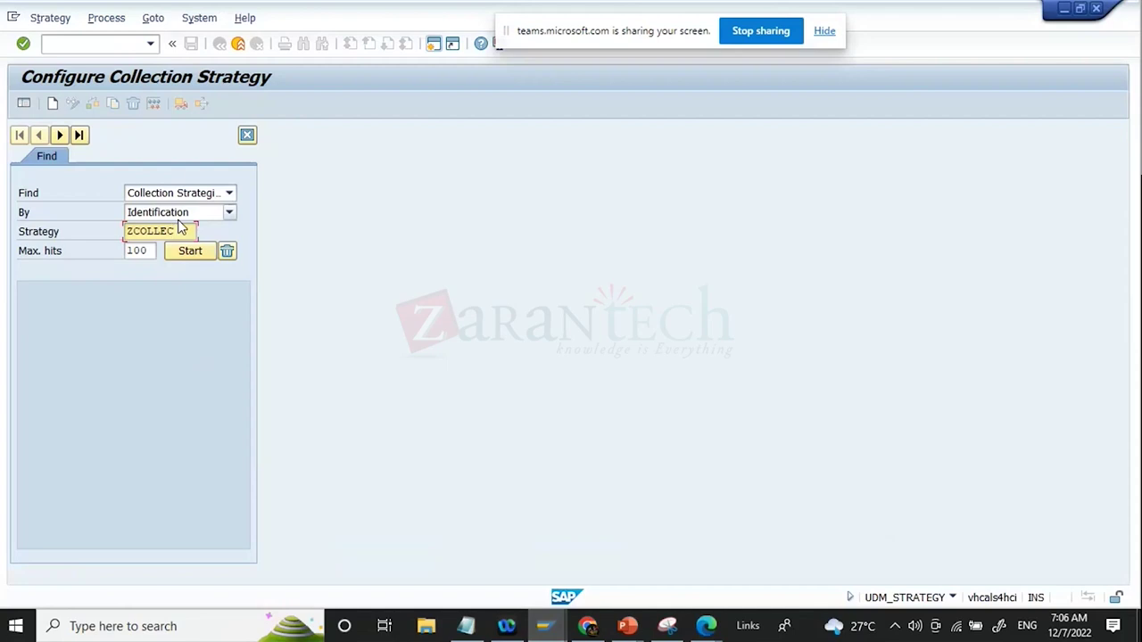
Create a new collection strategy with the ID ZCOLLECT and the description COLLECTION STRATEGY
left_click(51, 106)
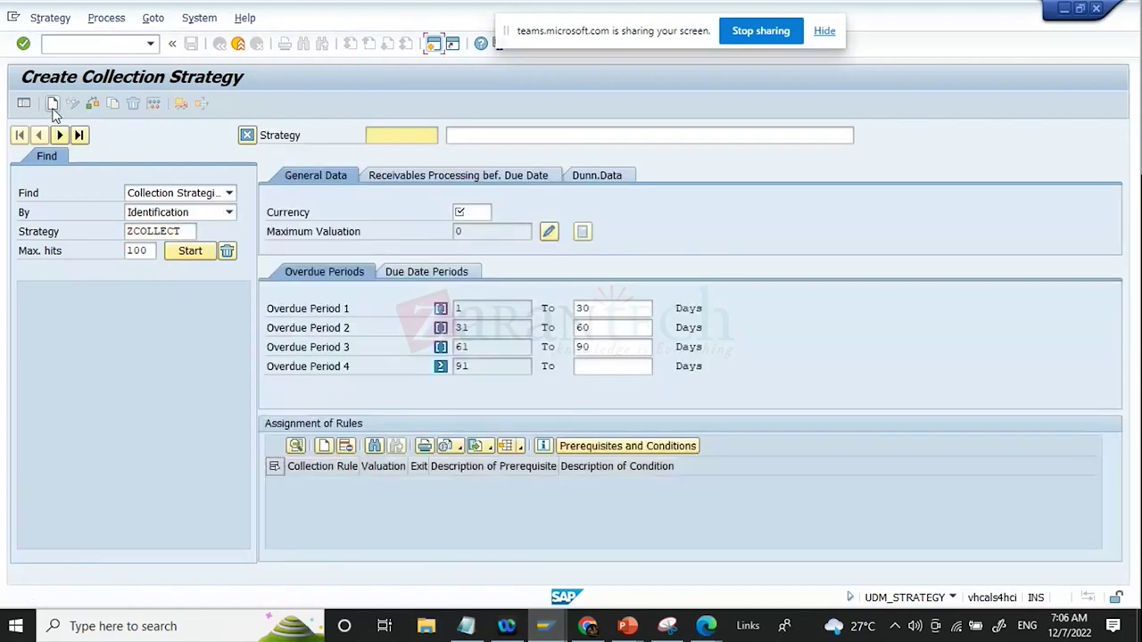
type("Z")
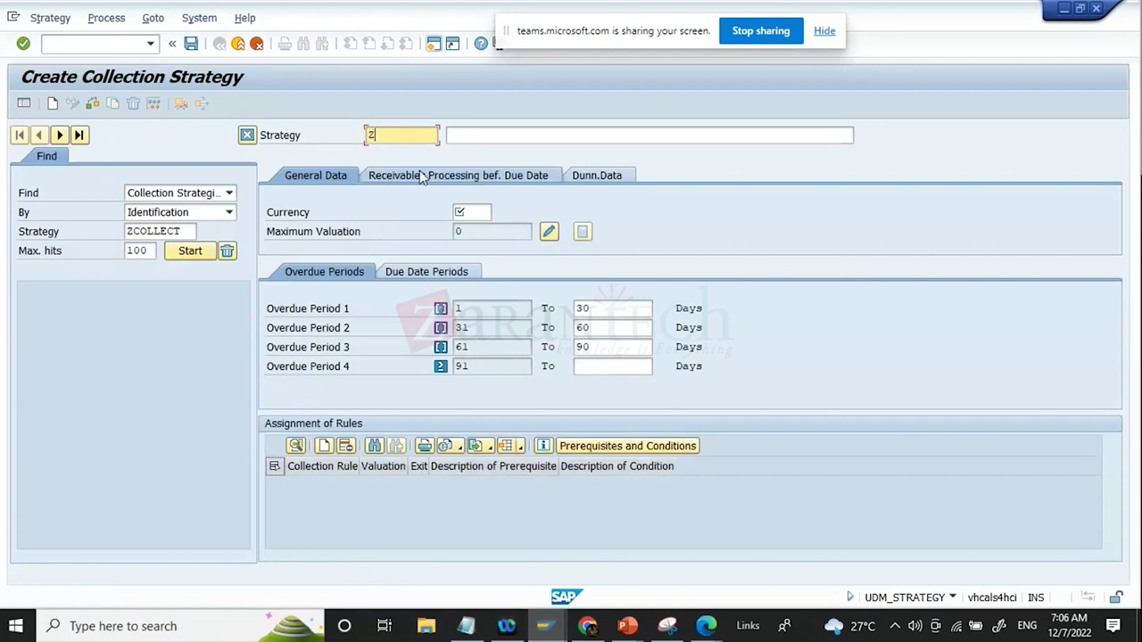
type("C")
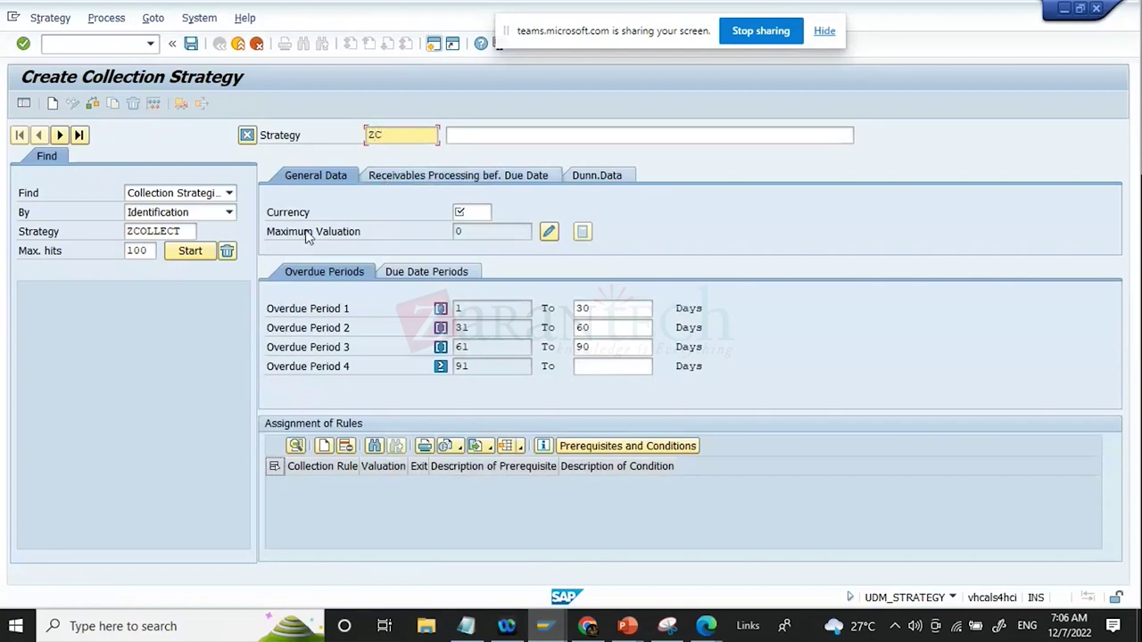
left_click_drag(187, 230, 124, 233)
key("ctrl+c")
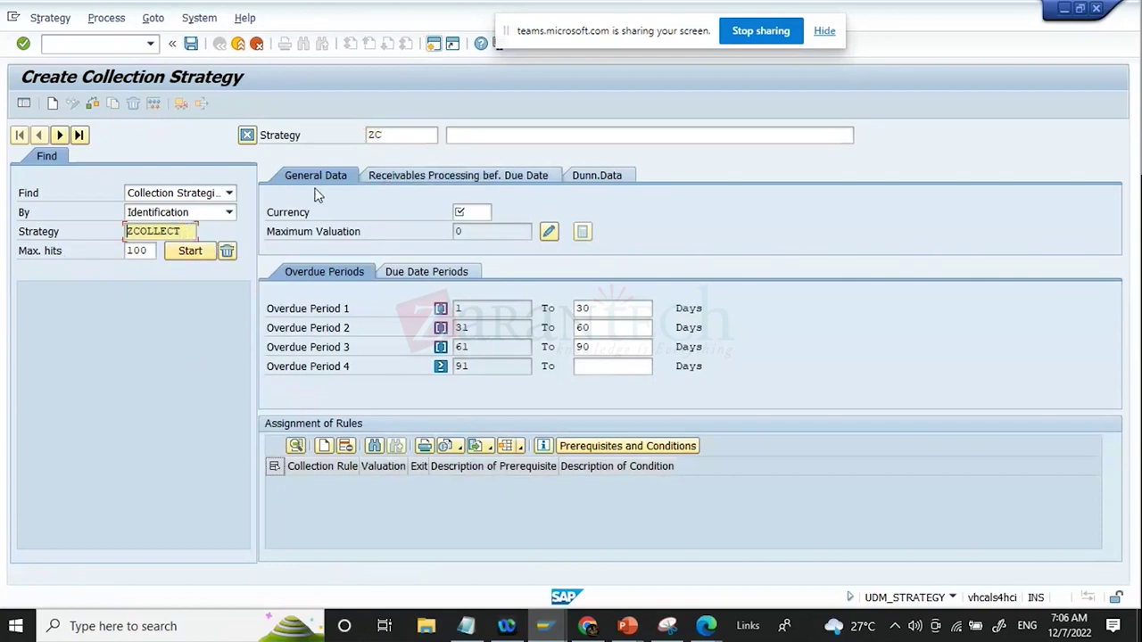
double_click(404, 134)
key("ctrl+v")
key("Tab")
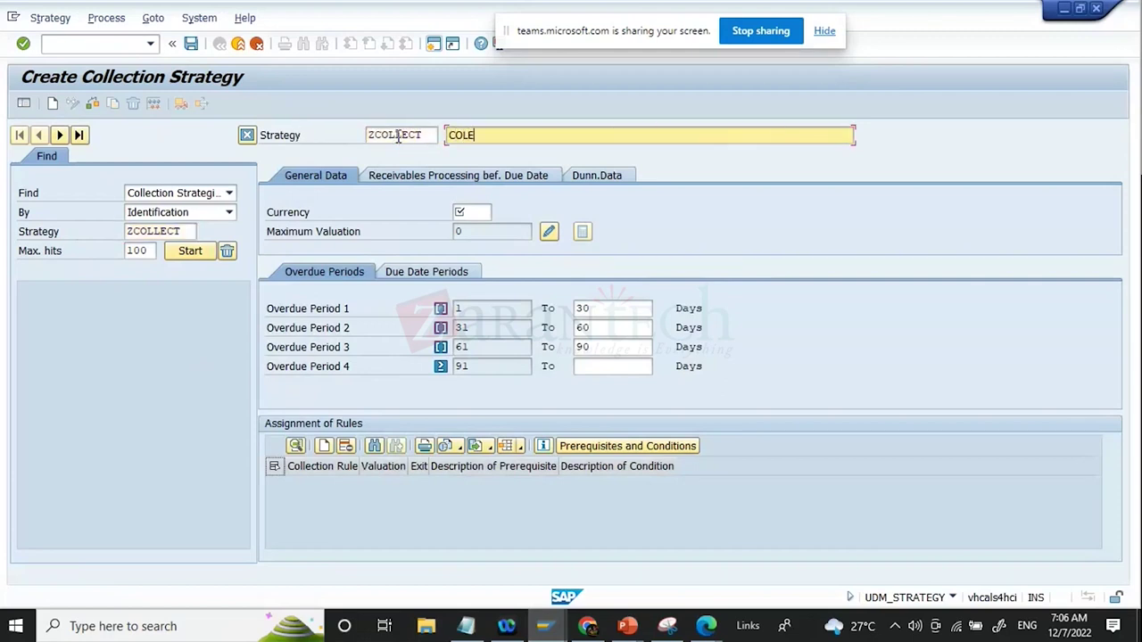
type("COLLECTION STRATEGY")
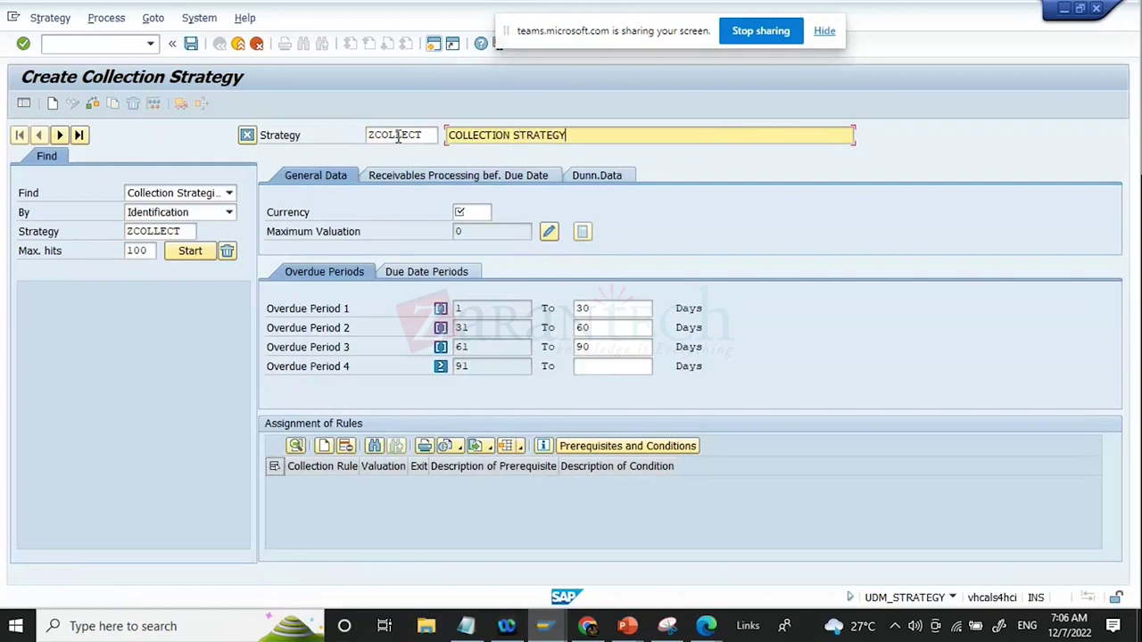
Set the currency of strategy ZCOLLECT to USD, United States Dollar
left_click(470, 211)
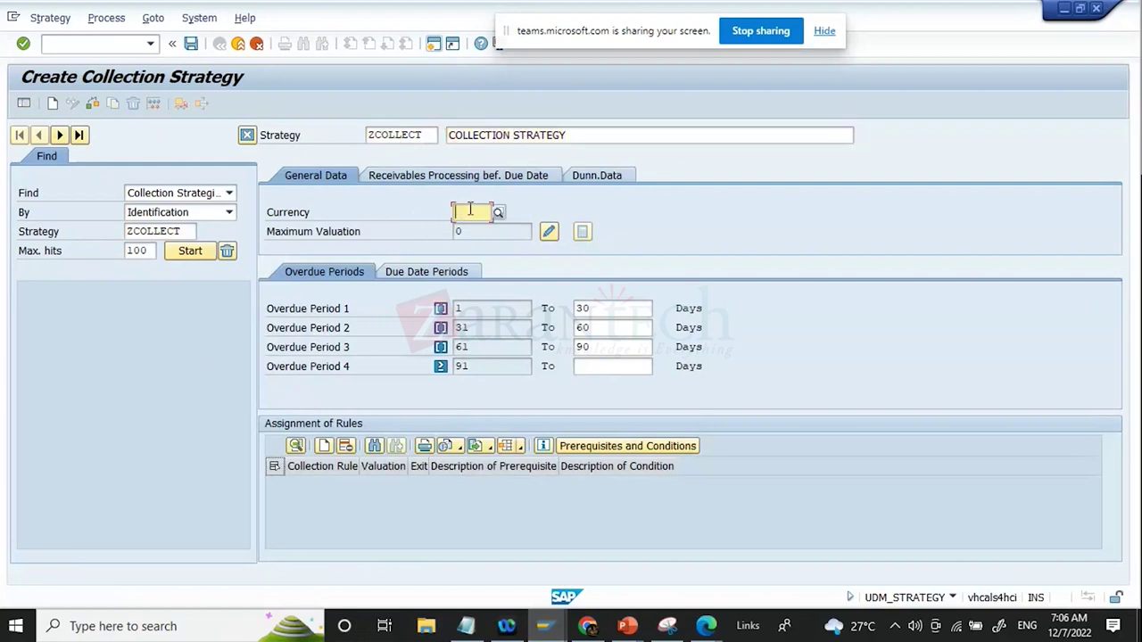
type("USD")
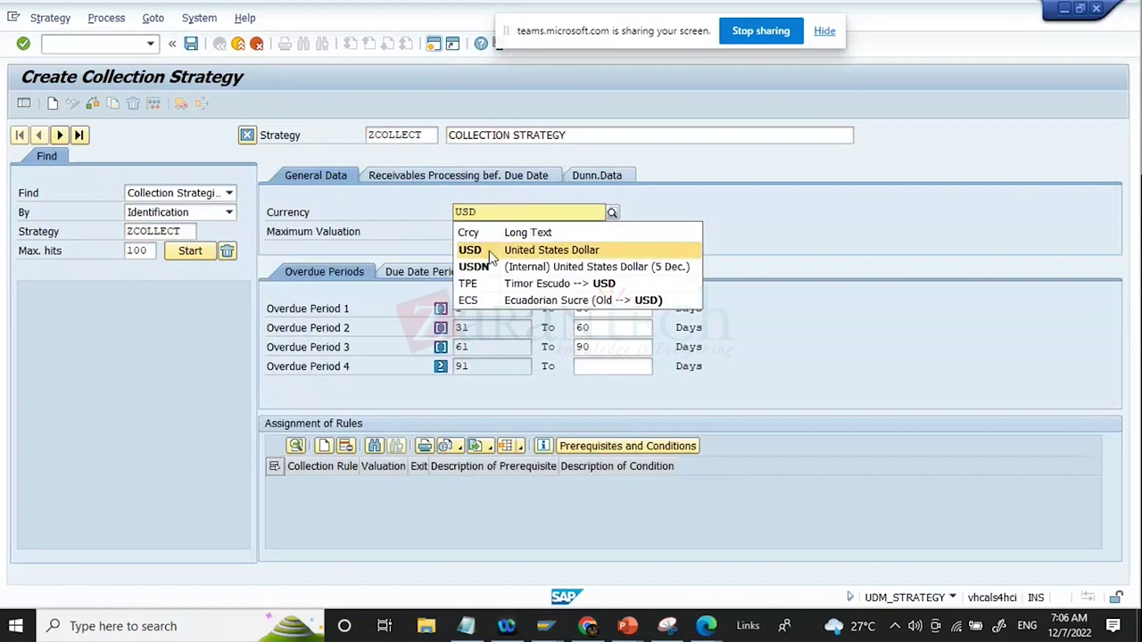
left_click(489, 248)
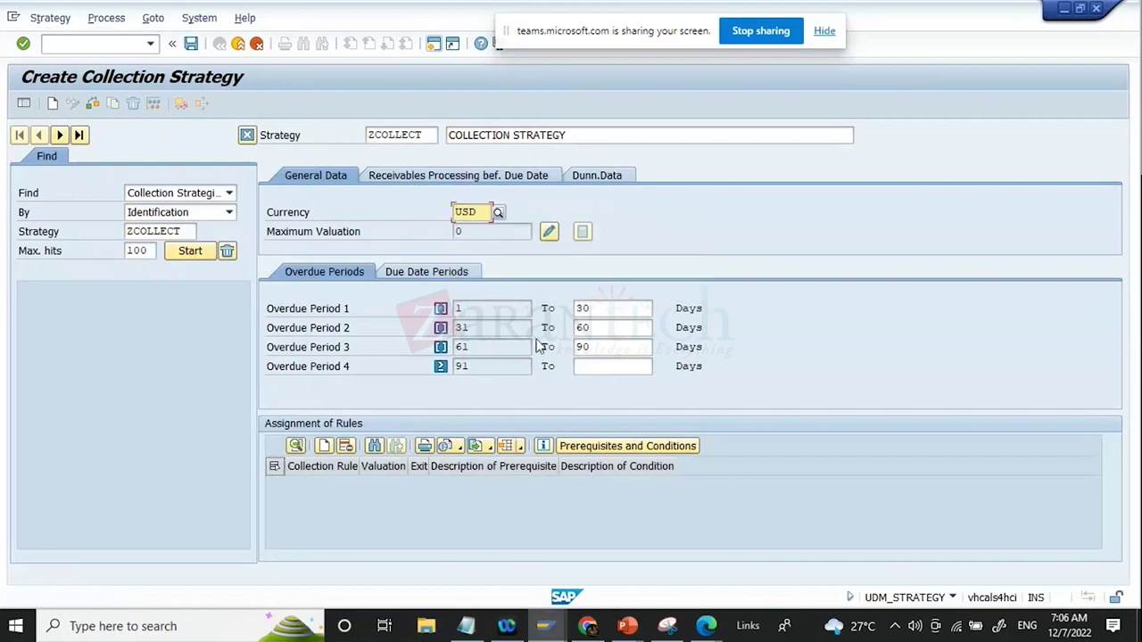
Assign collection rule ZBR0000020 to the strategy and widen the prerequisite and condition description columns
left_click(320, 449)
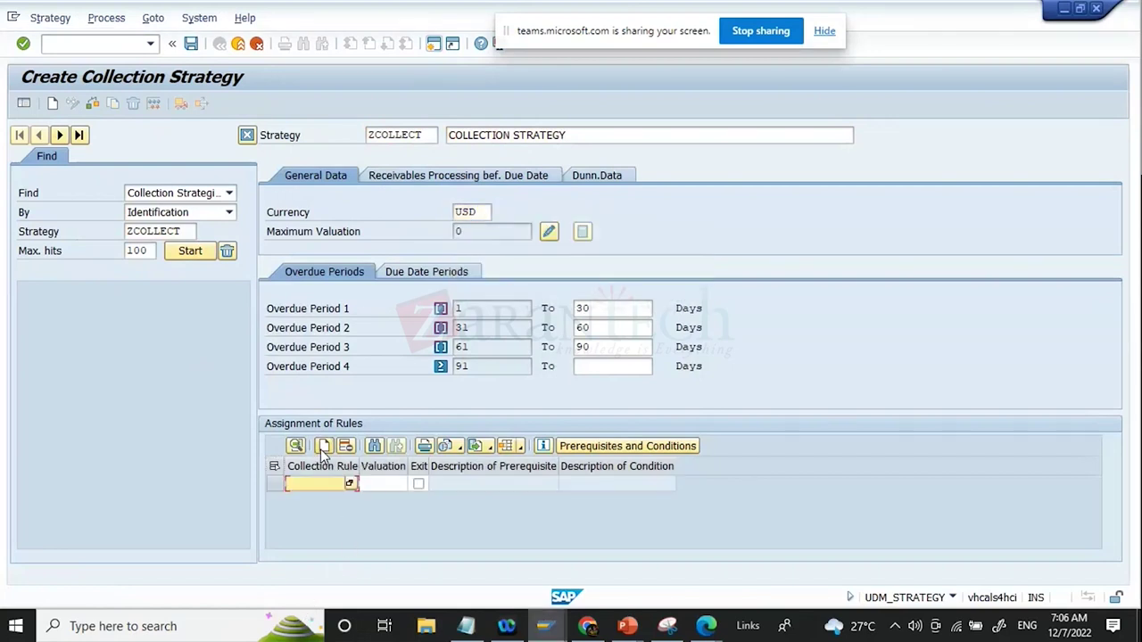
left_click(350, 484)
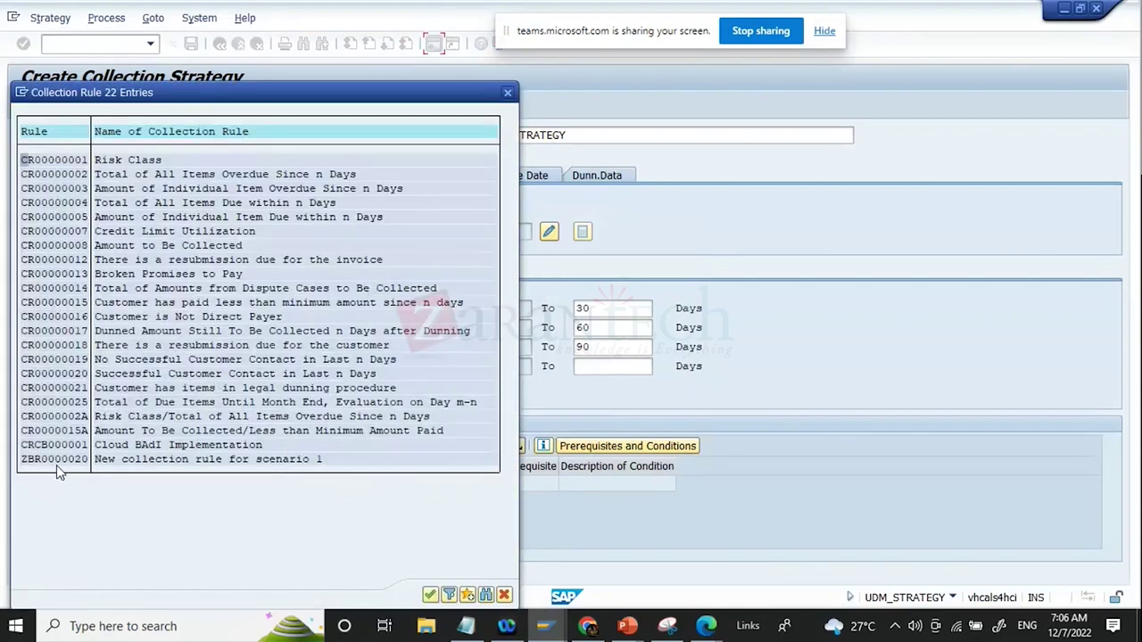
double_click(58, 459)
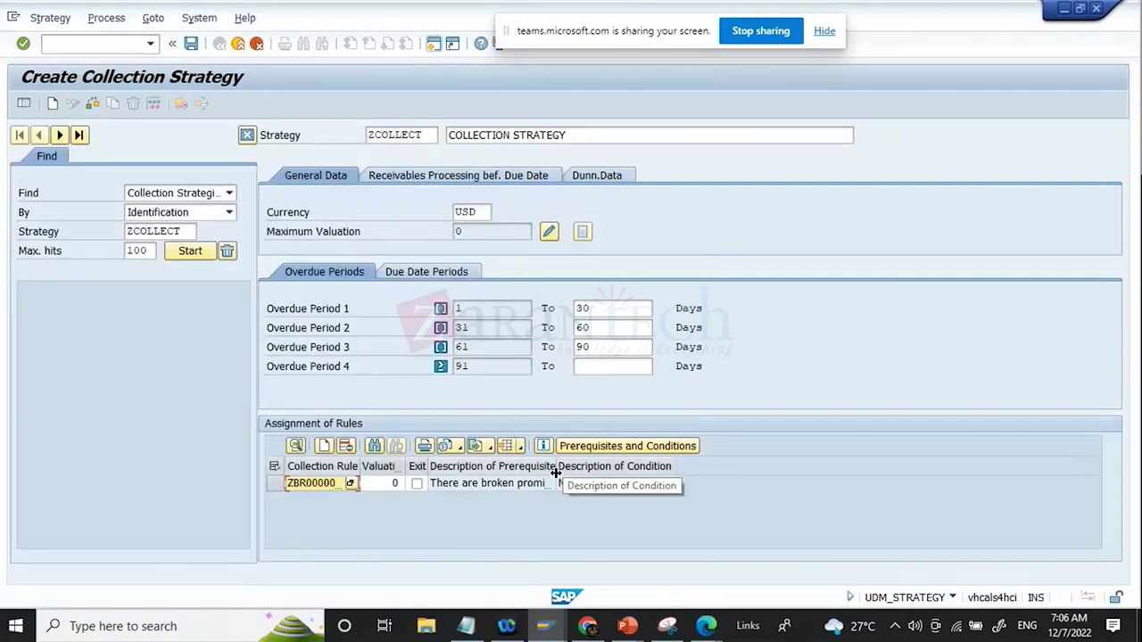
left_click_drag(555, 472, 622, 467)
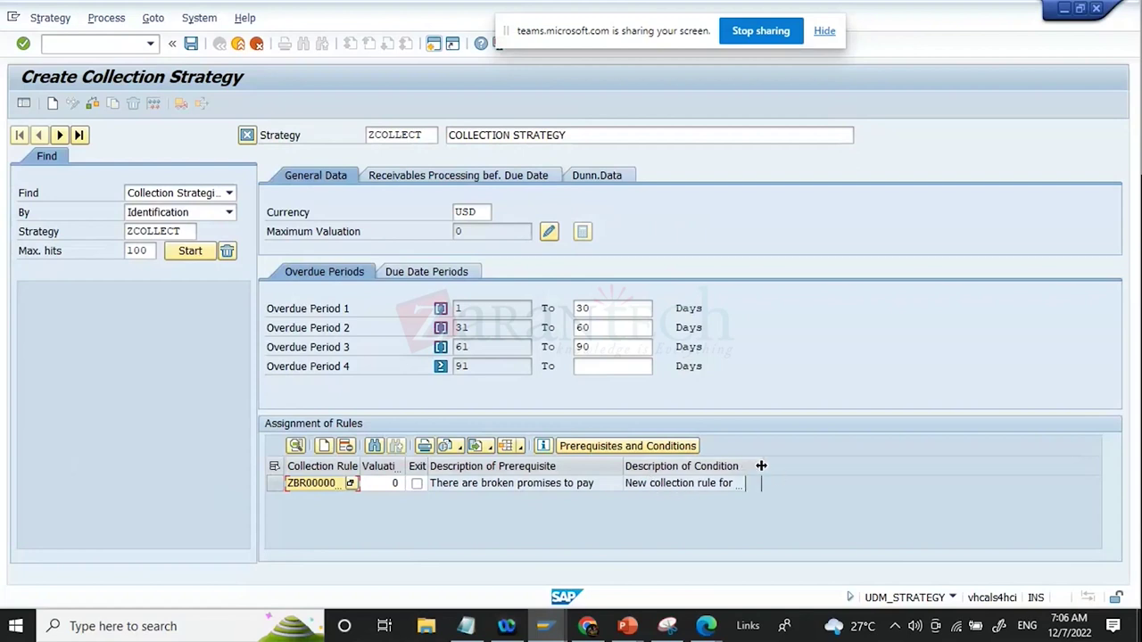
left_click_drag(761, 466, 827, 467)
left_click(550, 488)
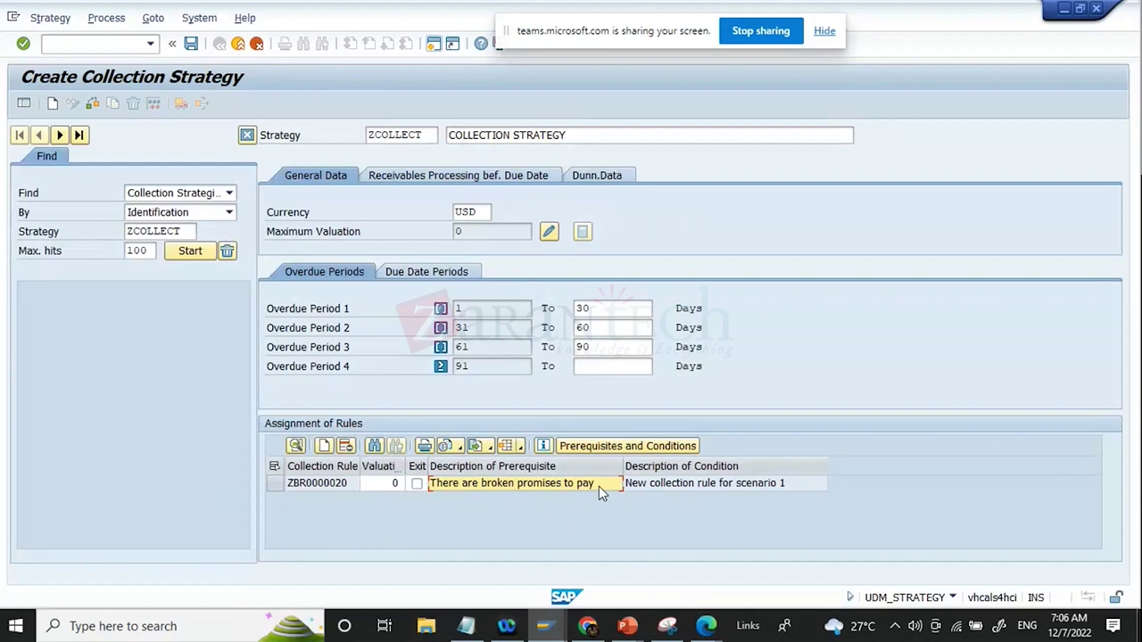
Select the assigned rule ZBR0000020 and examine its prerequisite and condition fields without entering values
left_click(277, 487)
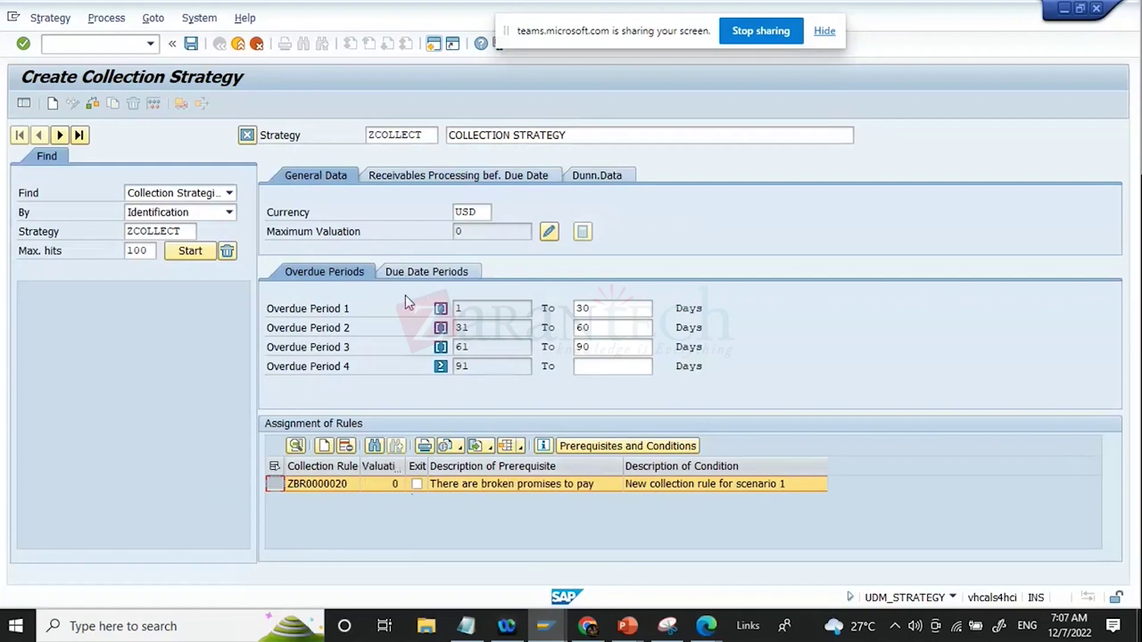
left_click(622, 448)
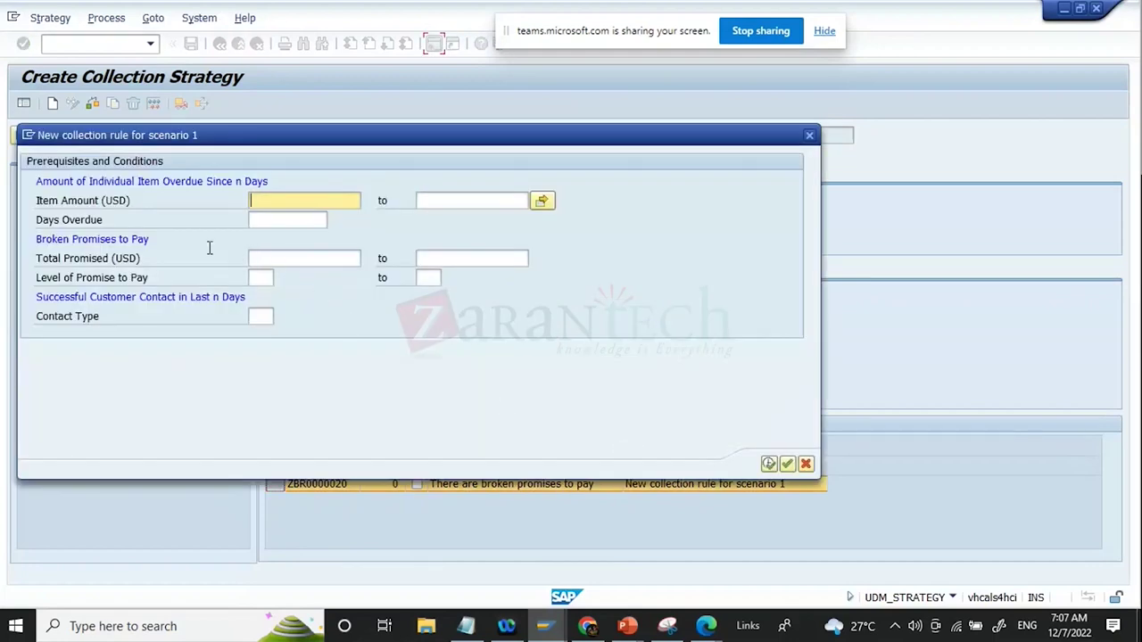
left_click_drag(435, 141, 744, 171)
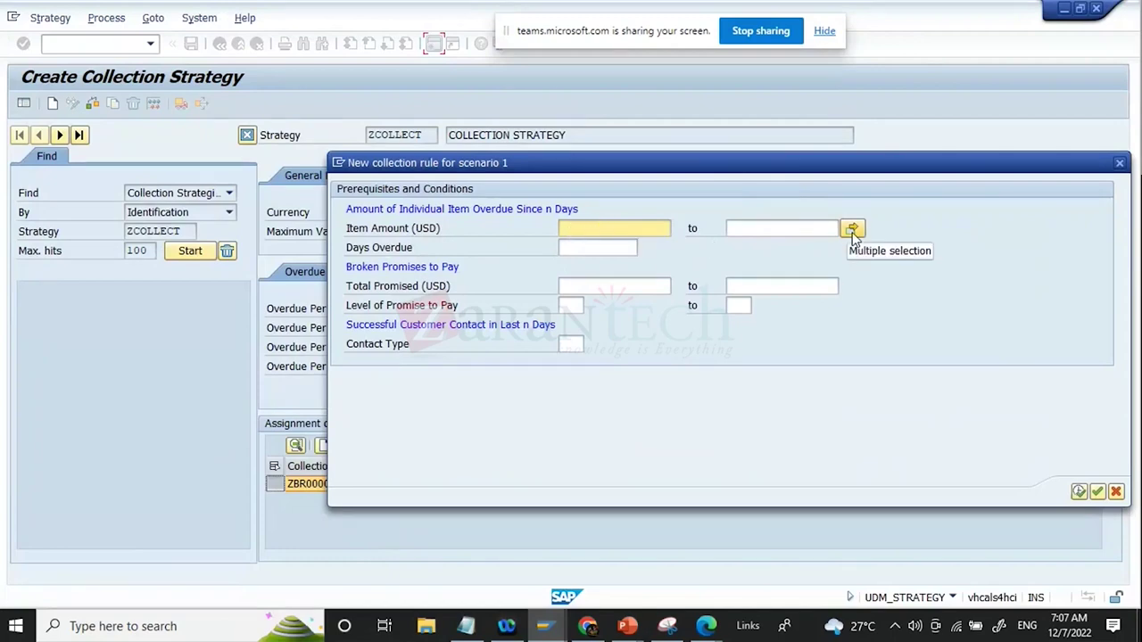
left_click(1116, 493)
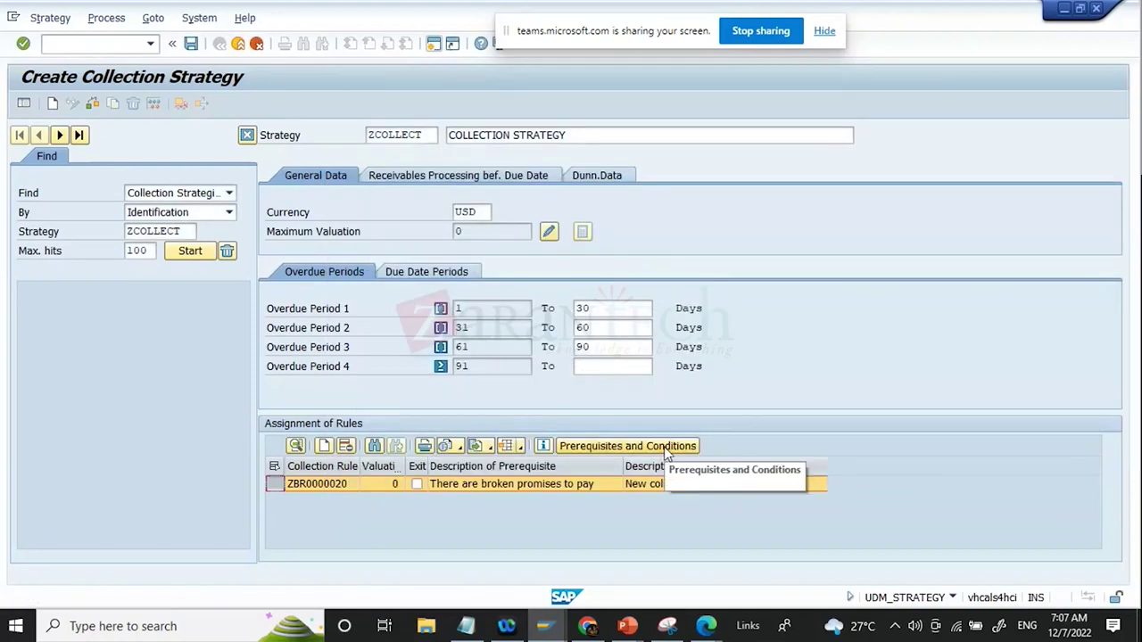
In the prerequisites and conditions of rule ZBR0000020, set the item amount range to 5,000 to 100,000 USD and days overdue to 20
left_click(665, 447)
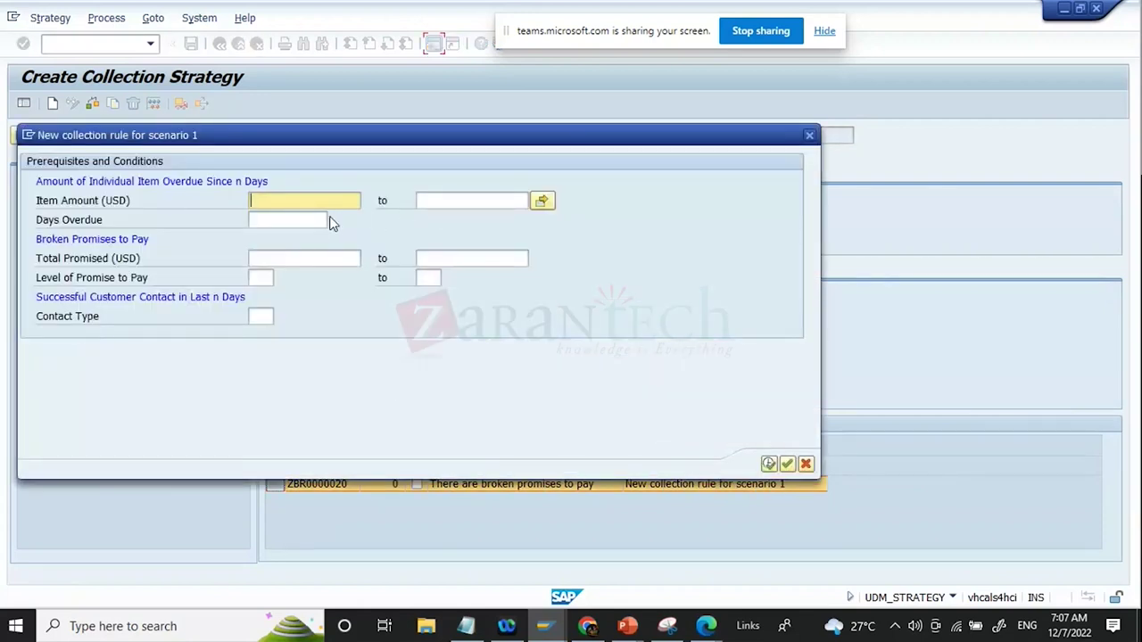
left_click(541, 199)
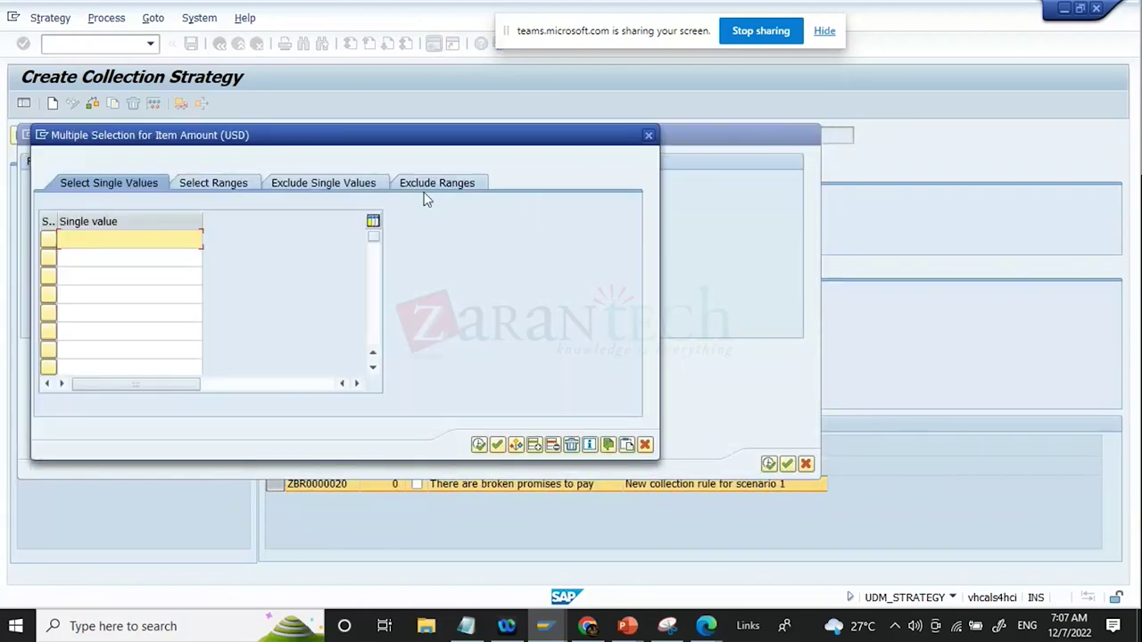
left_click(238, 183)
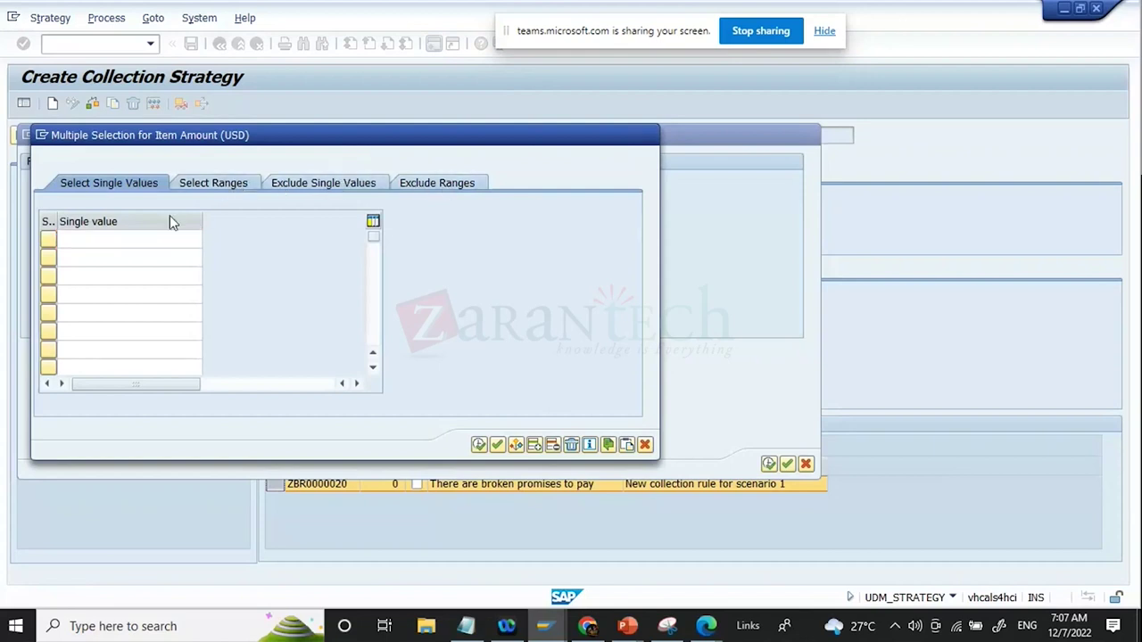
type("50000")
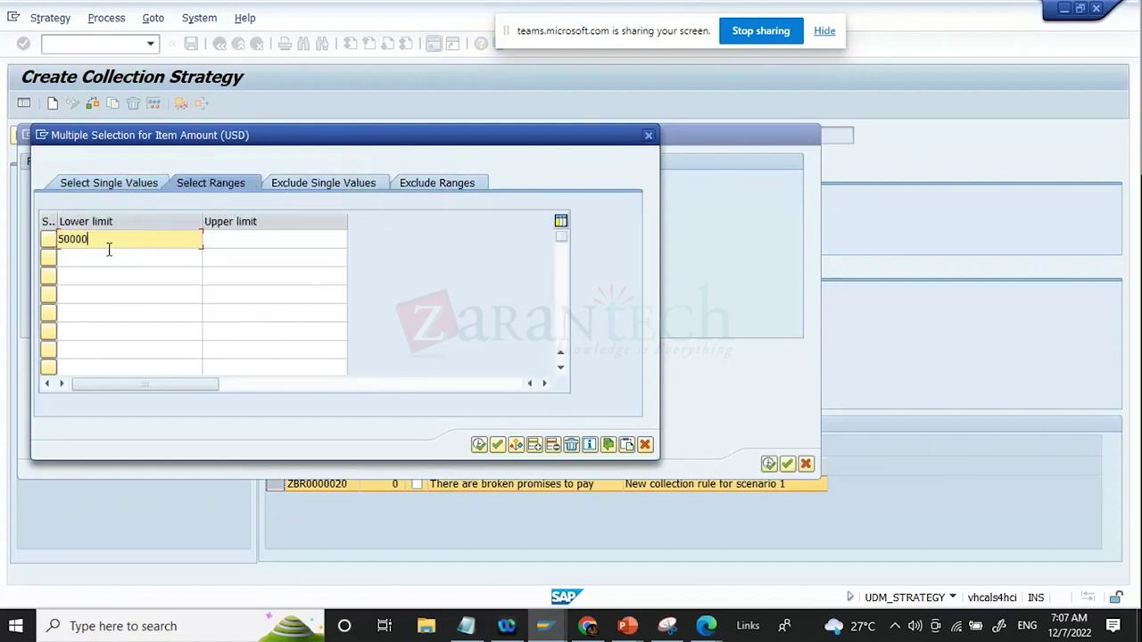
key("Tab")
type("100000")
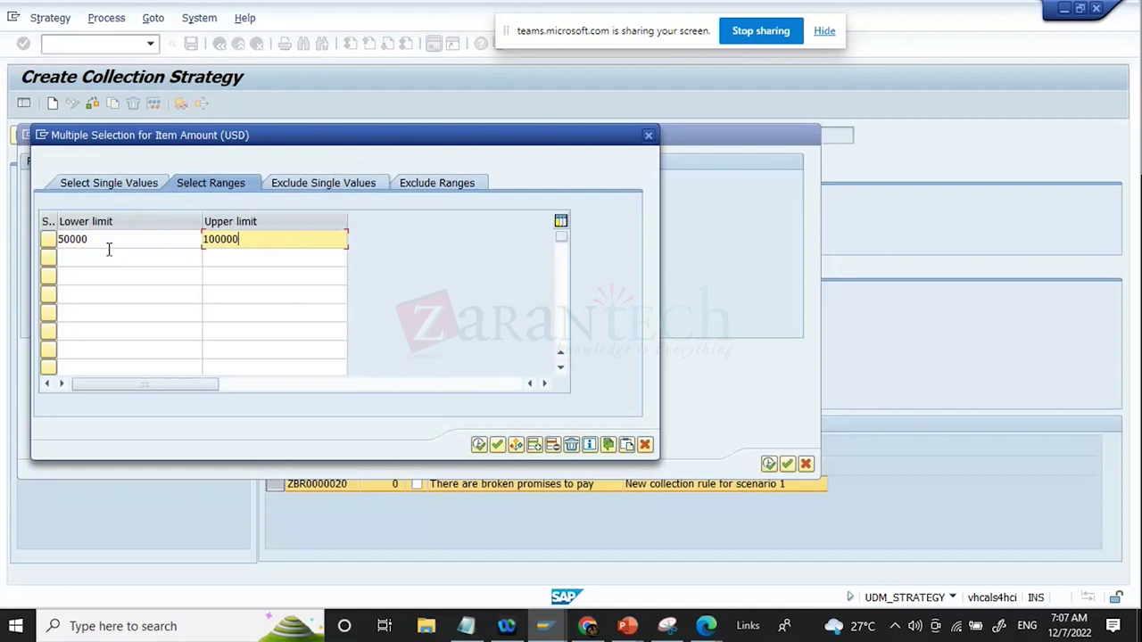
key("Tab")
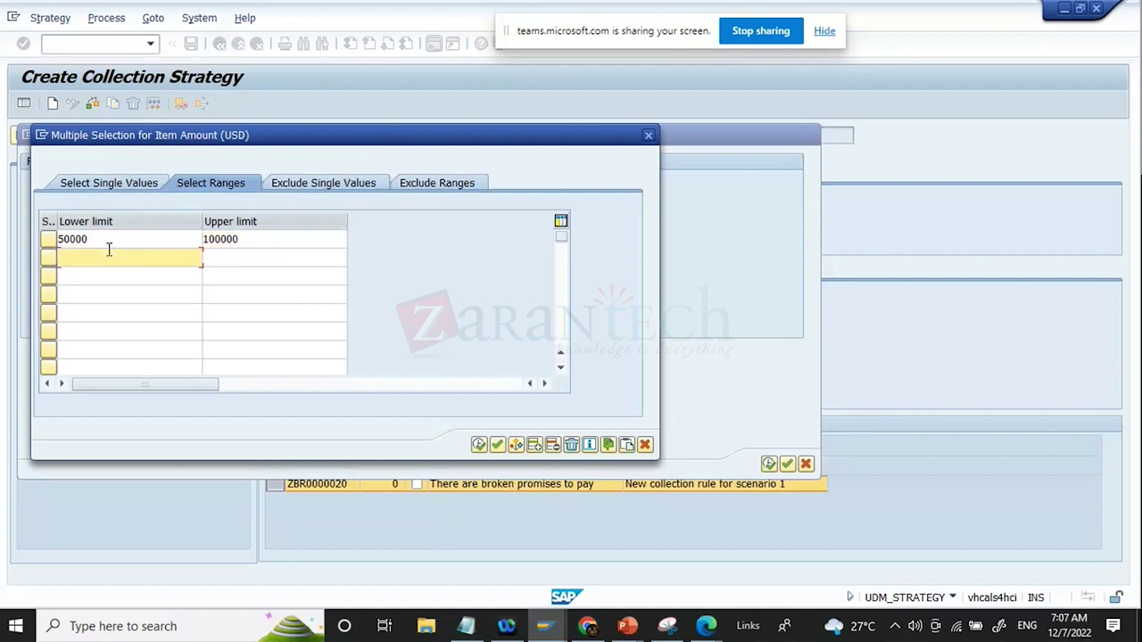
left_click(116, 240)
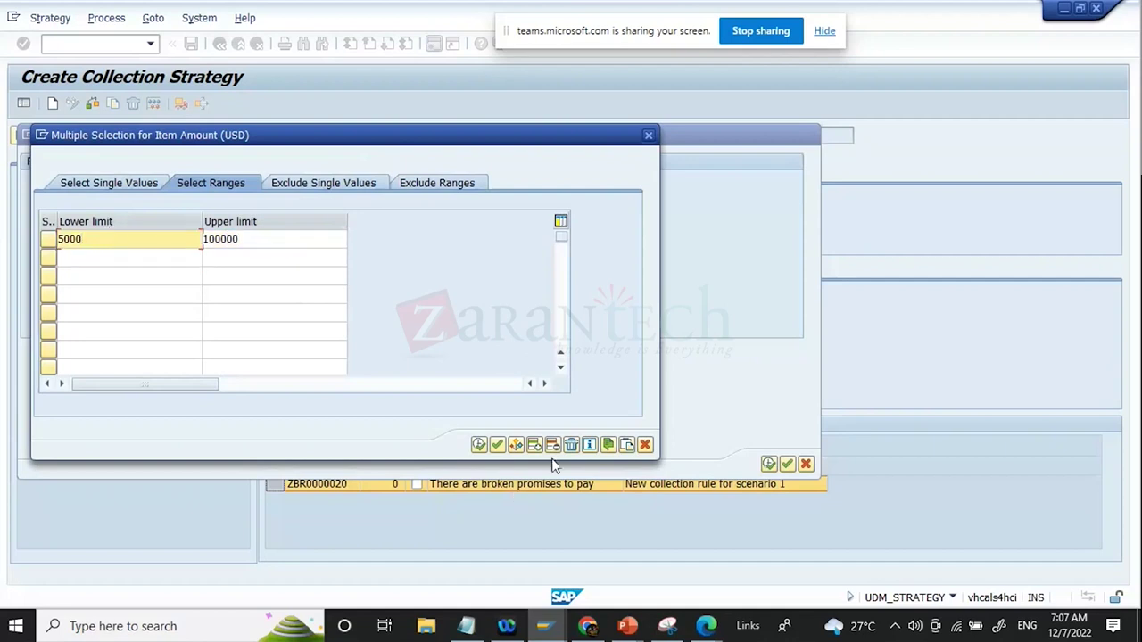
left_click(479, 445)
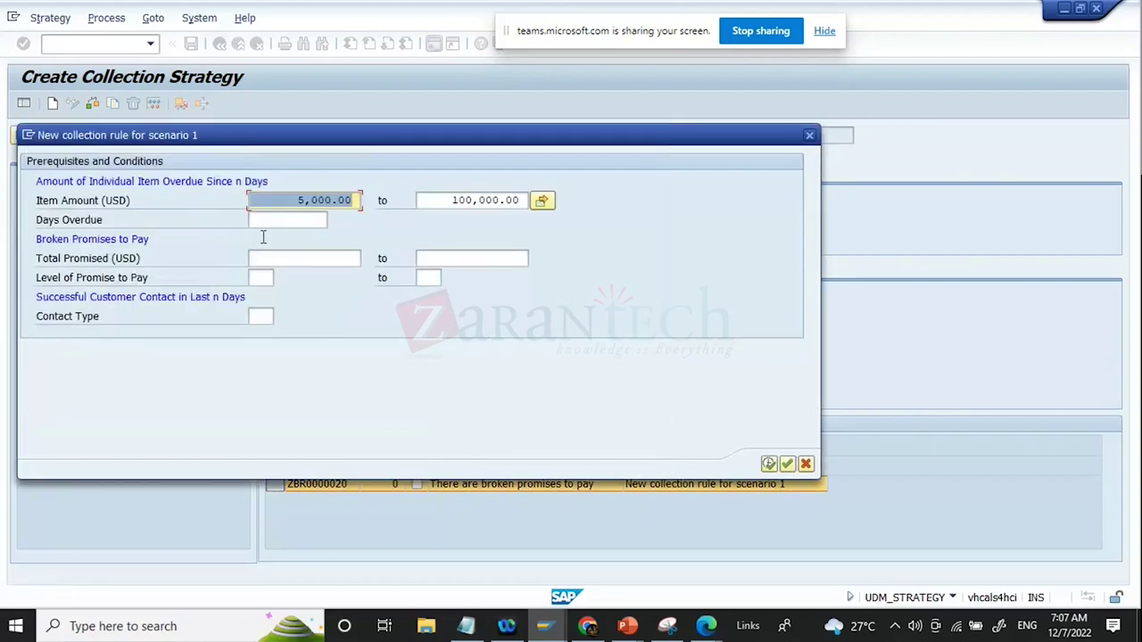
left_click(280, 220)
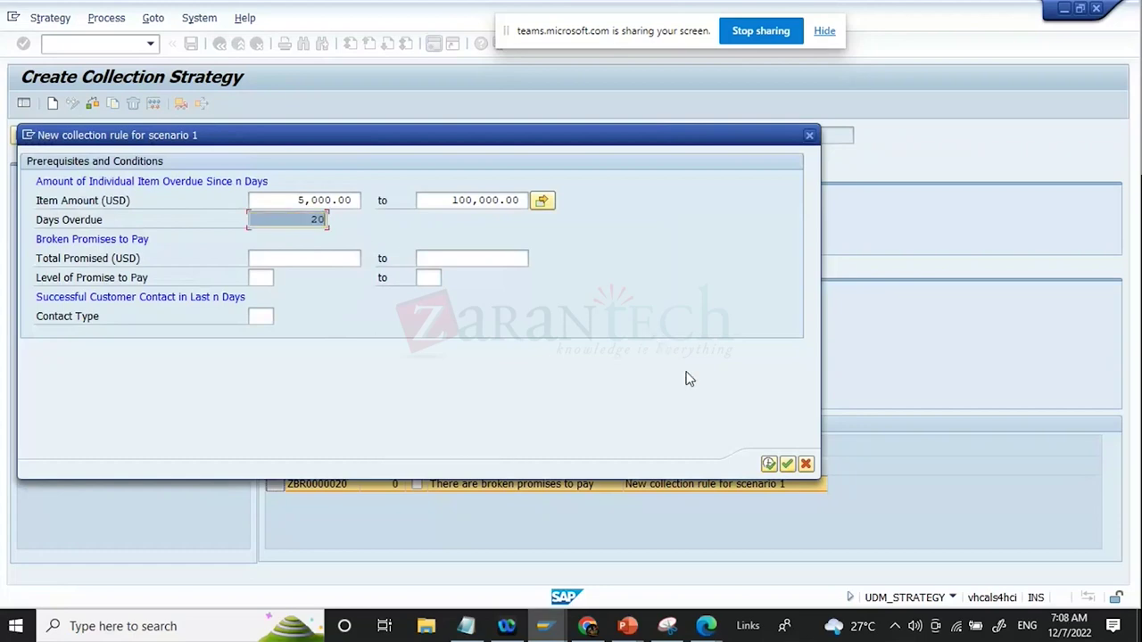
Accept the prerequisites and conditions of rule ZBR0000020, save collection strategy ZCOLLECT and return to the implementation guide
left_click(770, 466)
left_click(786, 464)
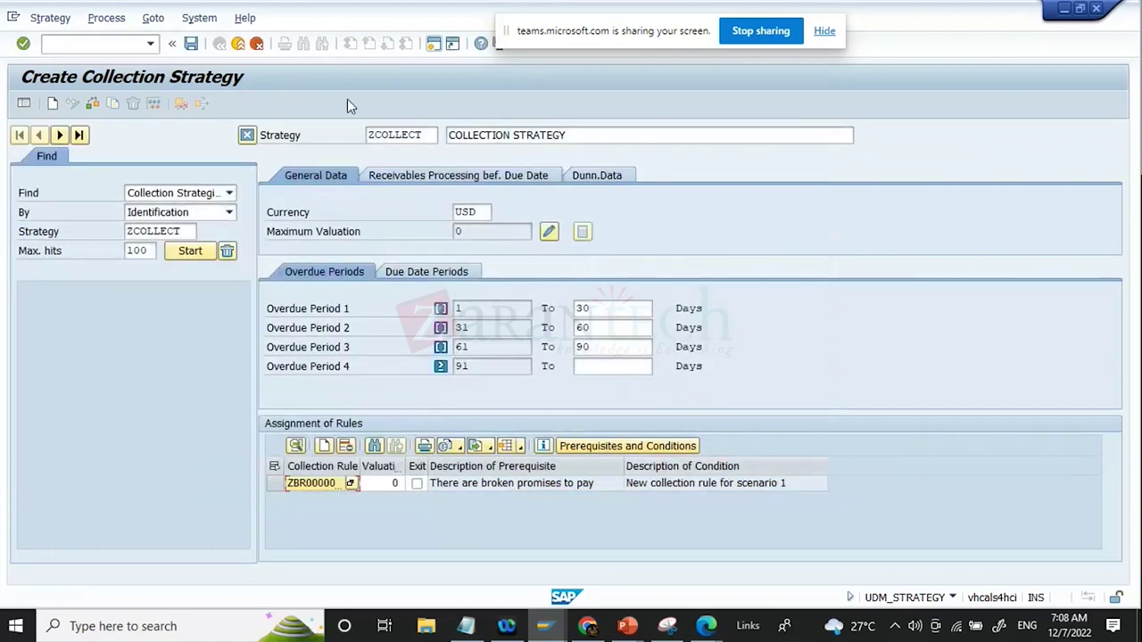
left_click(190, 44)
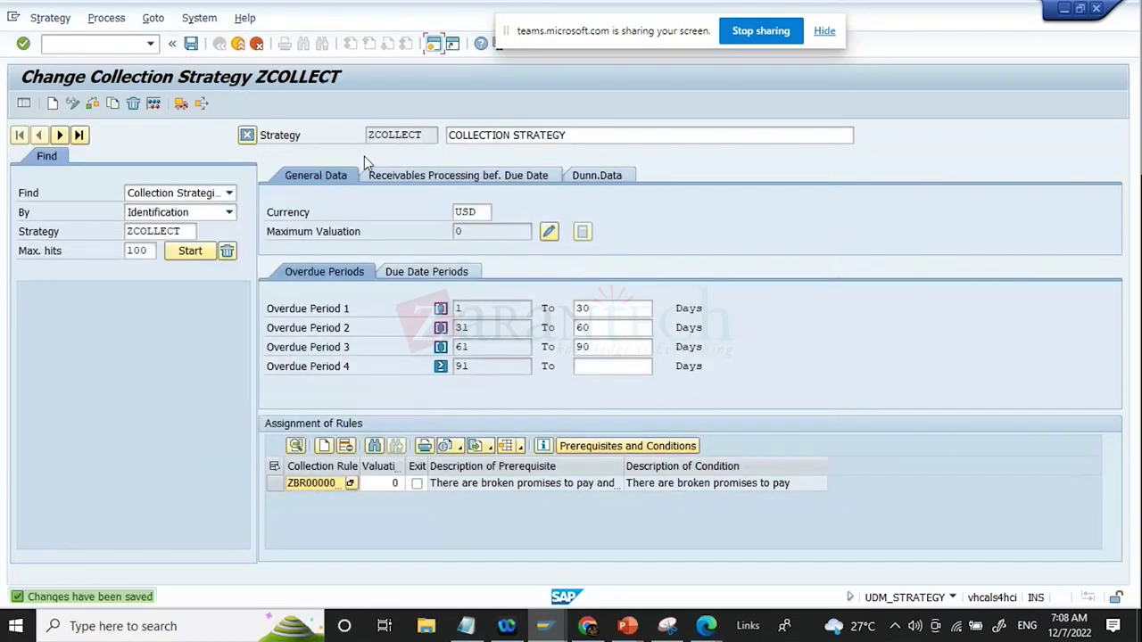
left_click(239, 43)
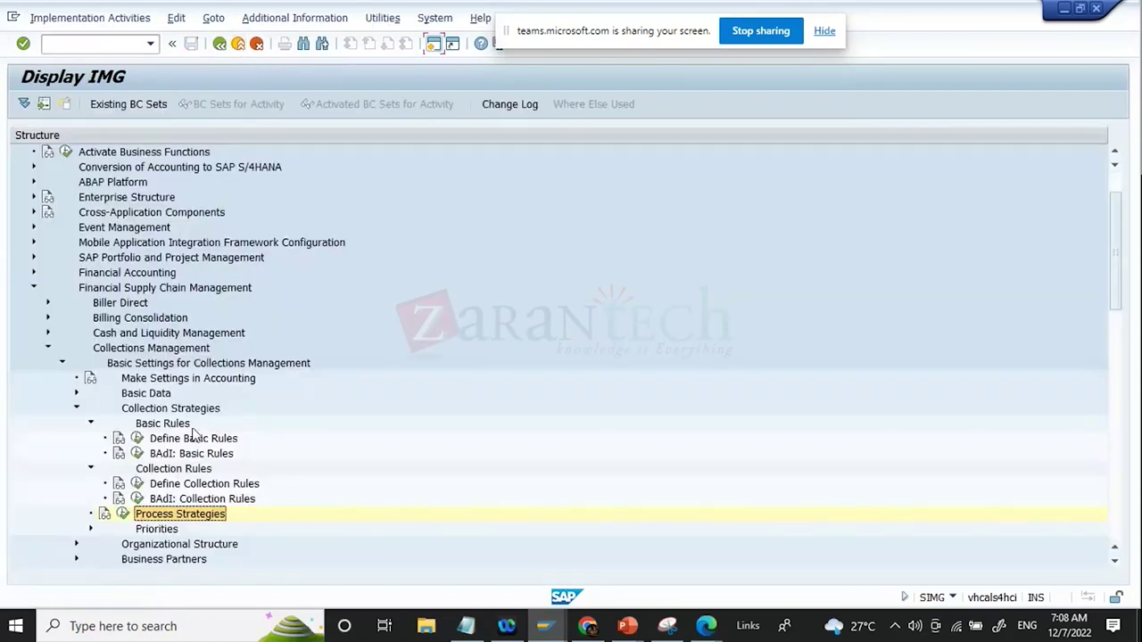
In basic rule ZBR0000003, clear No Multiple Selection for the NO_OF_DAYS field and save to workbench request S4HK902428
left_click(136, 438)
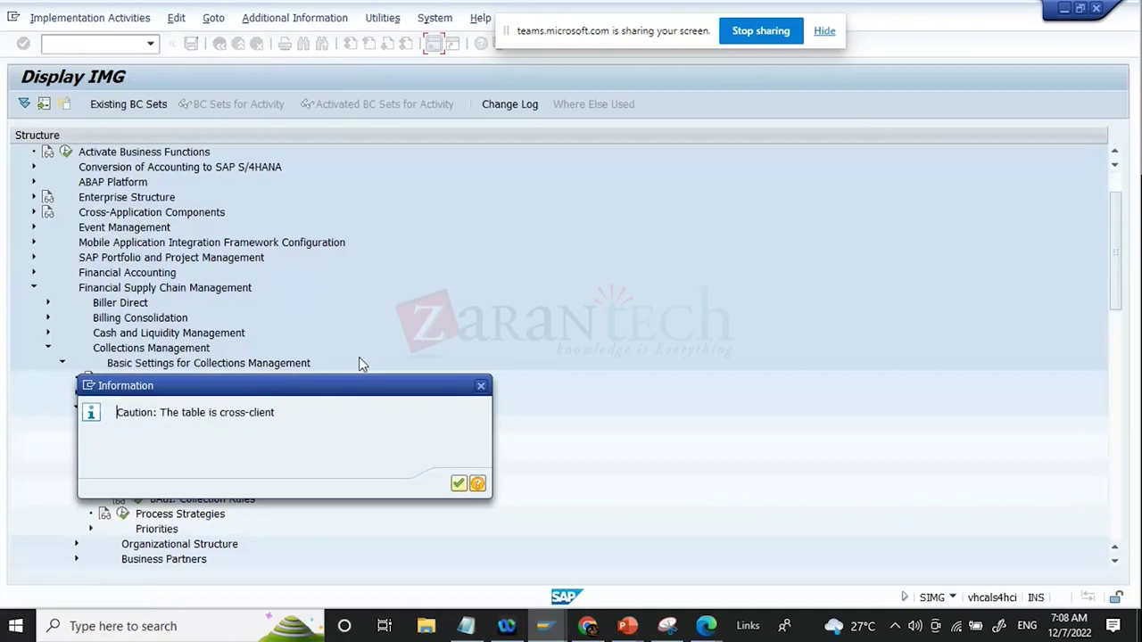
key("Return")
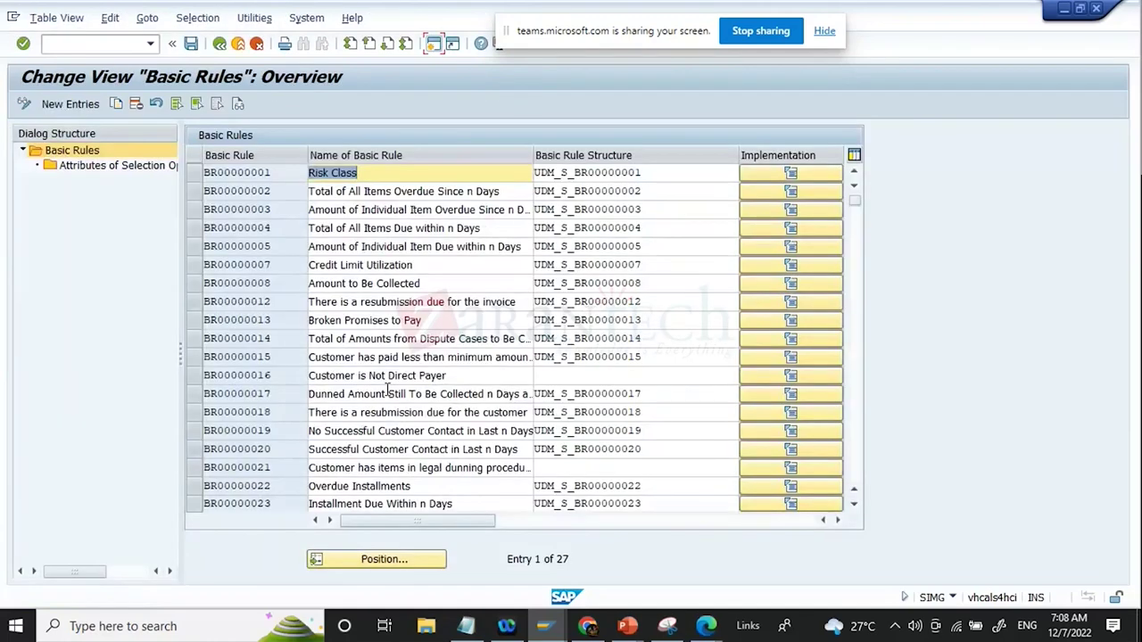
scroll(386, 392, "down", 7)
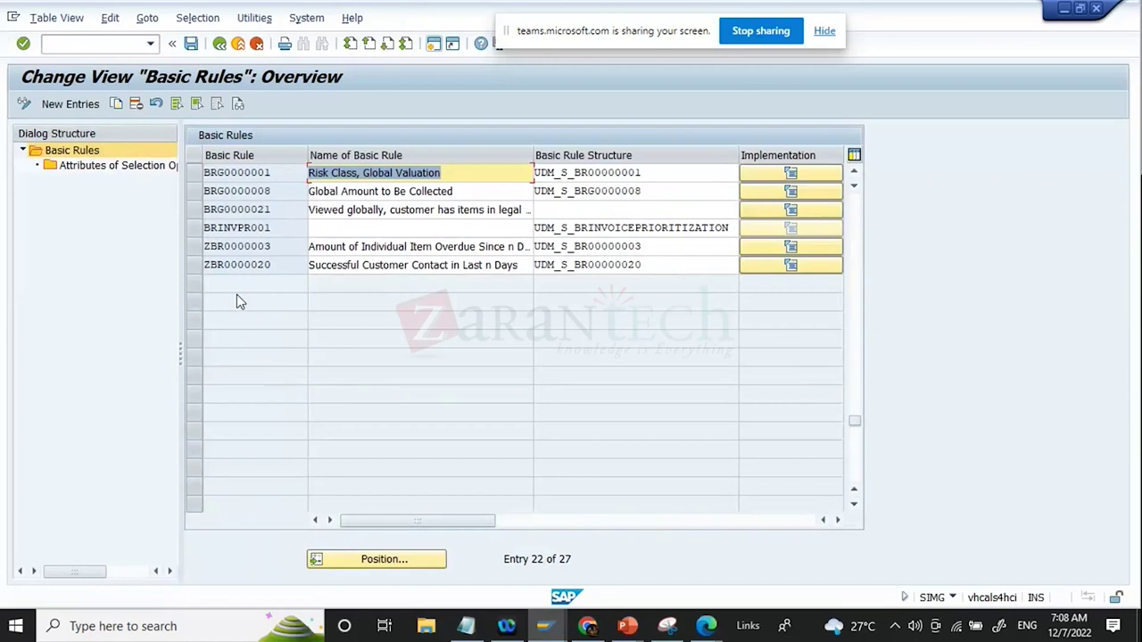
left_click(194, 246)
double_click(98, 165)
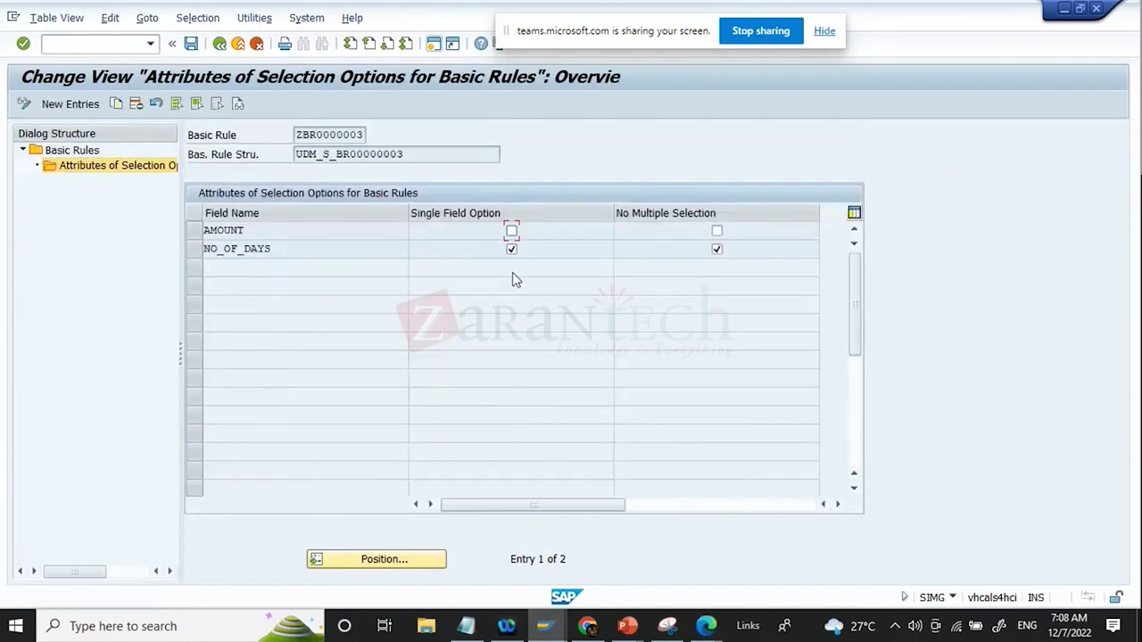
left_click(717, 250)
left_click(191, 43)
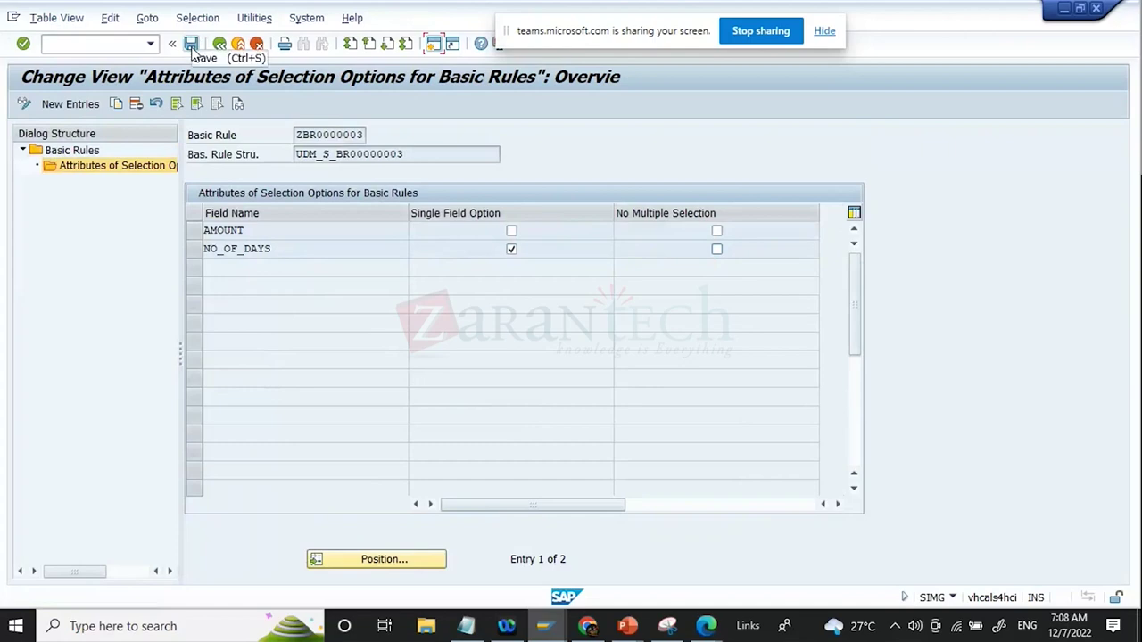
left_click(191, 49)
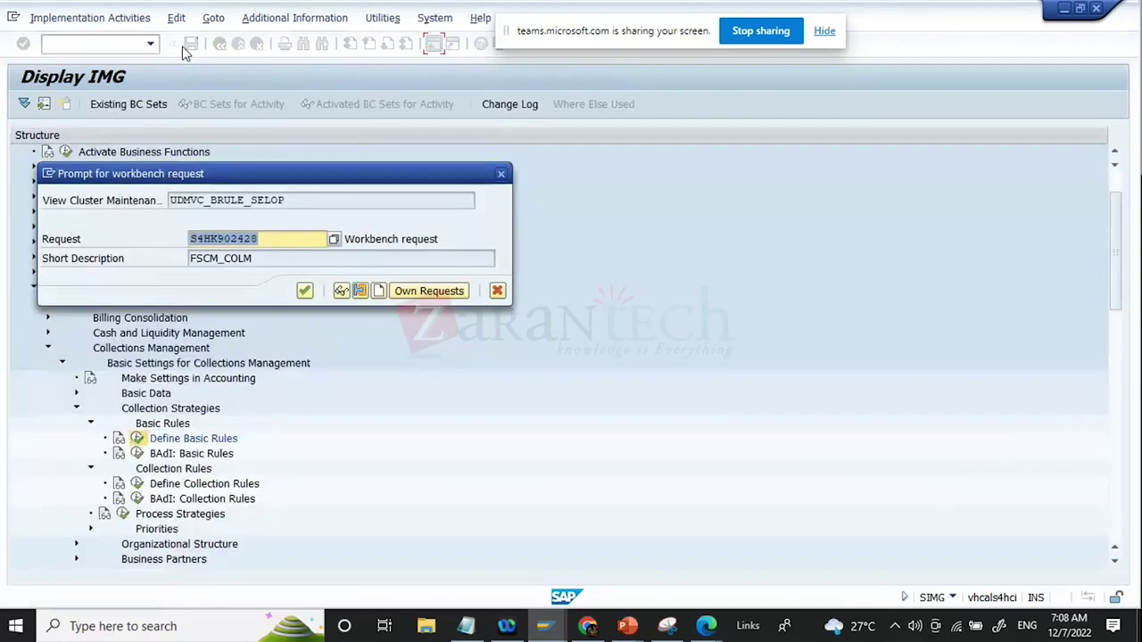
key("Return")
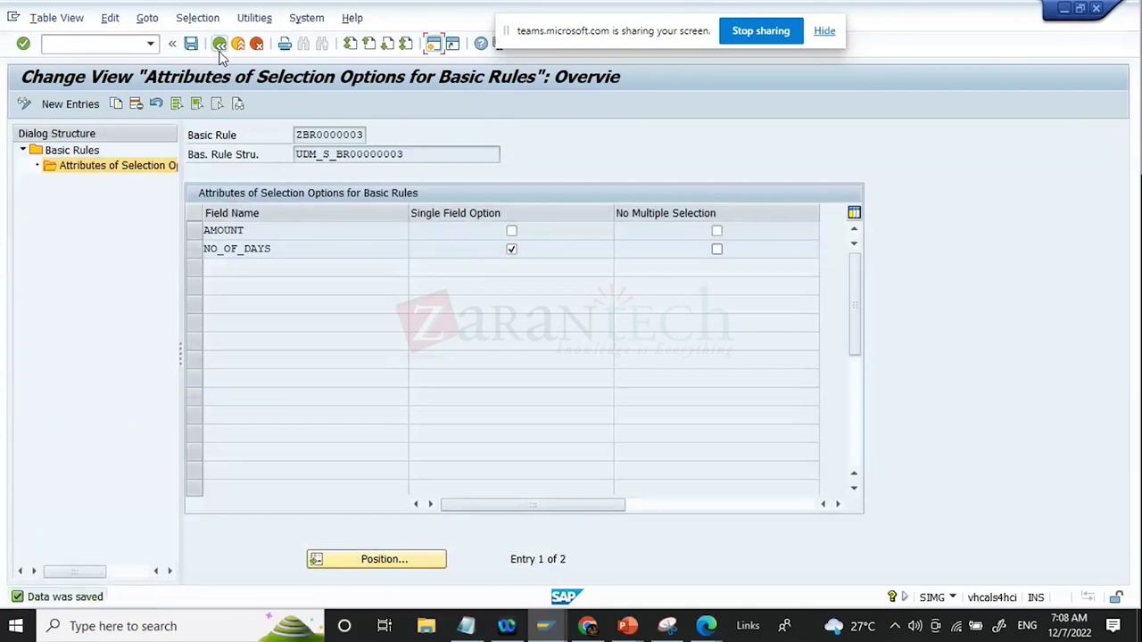
left_click(221, 47)
left_click(221, 47)
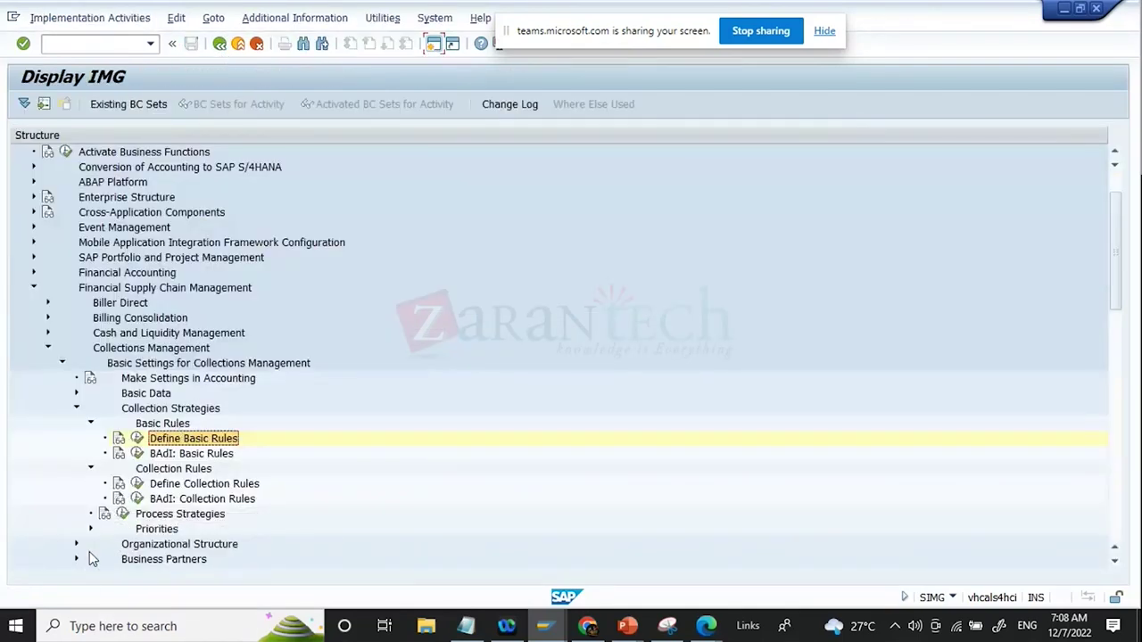
In Process Strategies, search for collection strategy ZCOLLECT and open it
left_click(123, 514)
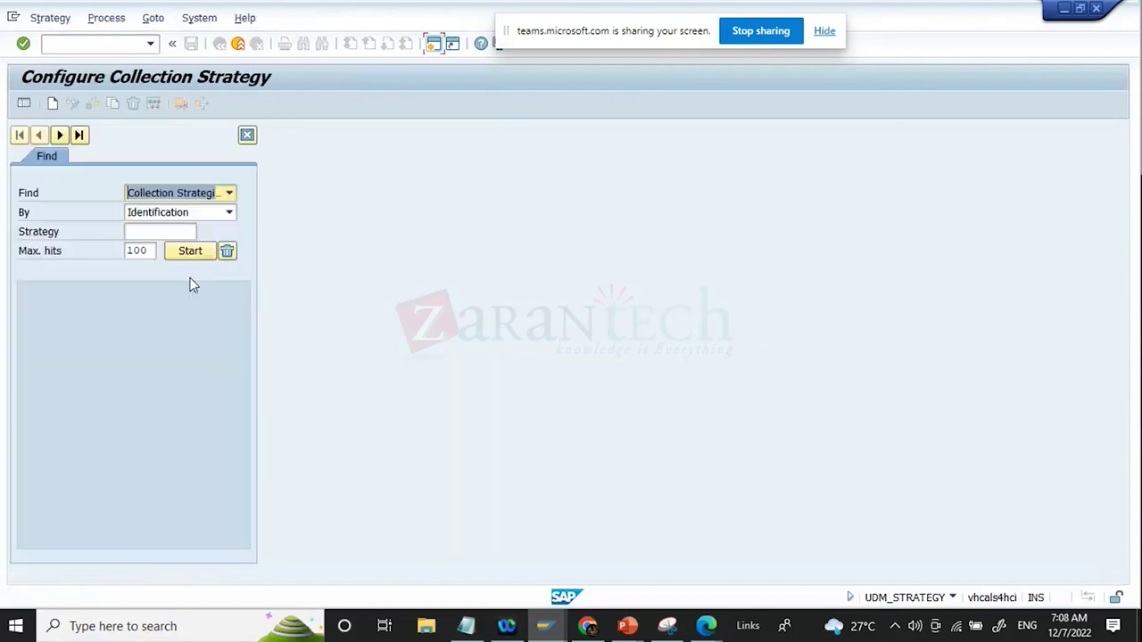
left_click(165, 233)
type("Z")
left_click(155, 249)
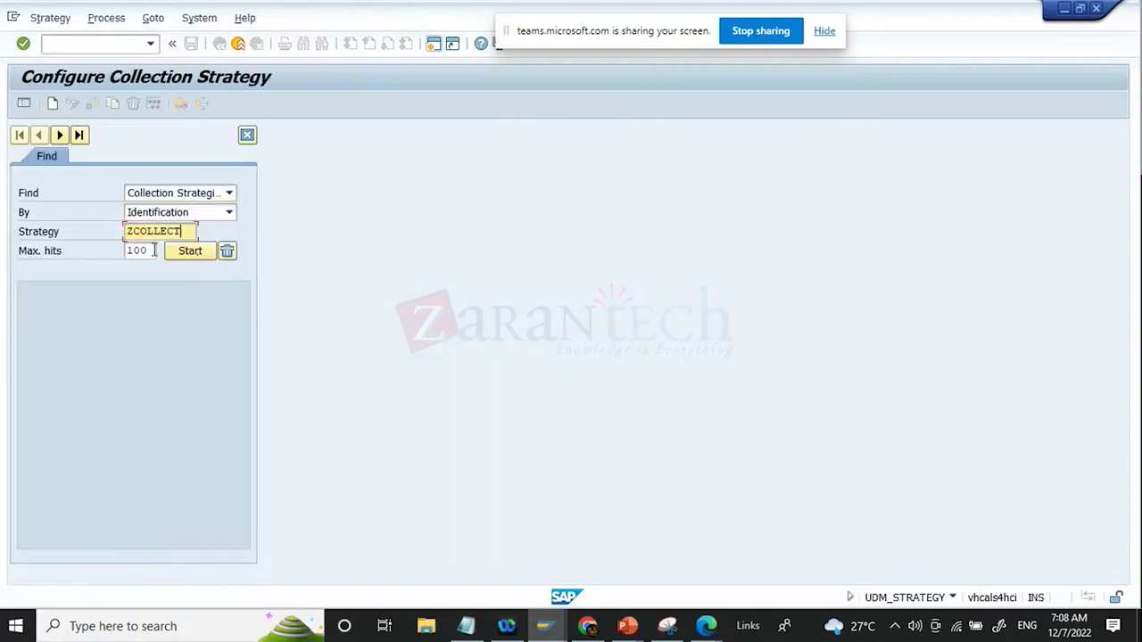
key("Return")
left_click(184, 254)
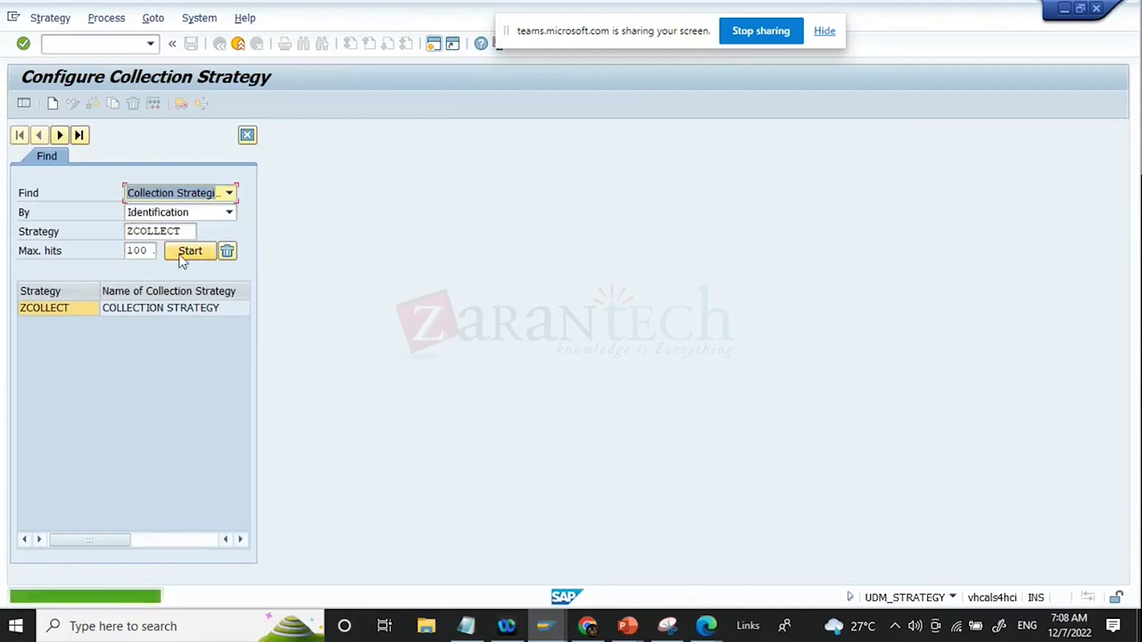
left_click(70, 307)
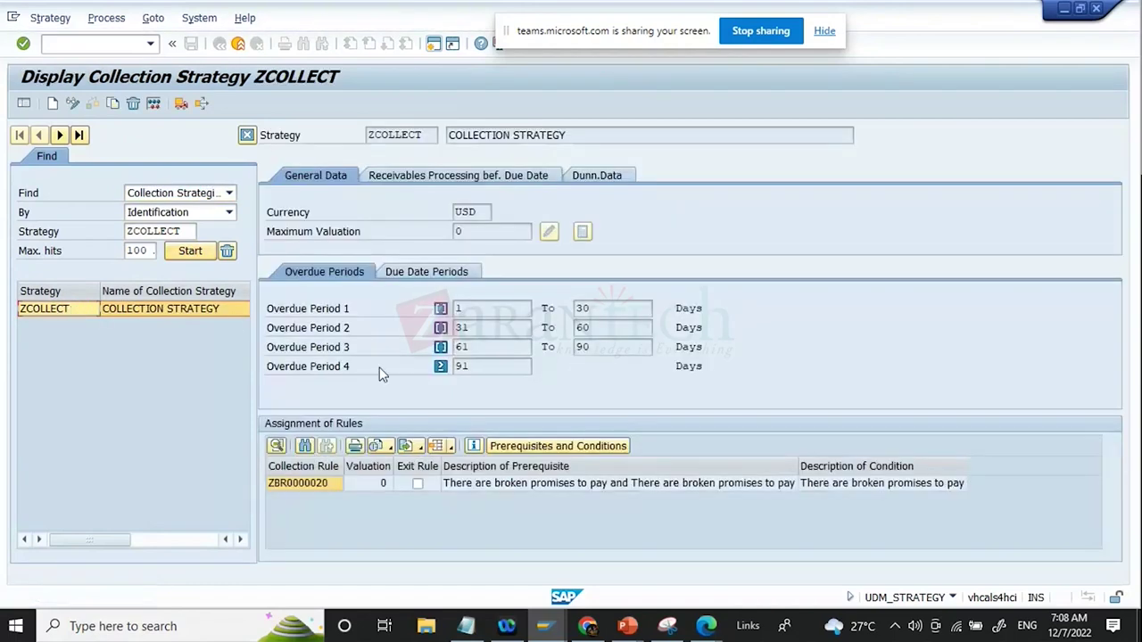
Review the prerequisites and conditions of assigned rule ZBR0000020 in display mode
left_click(477, 483)
left_click(526, 447)
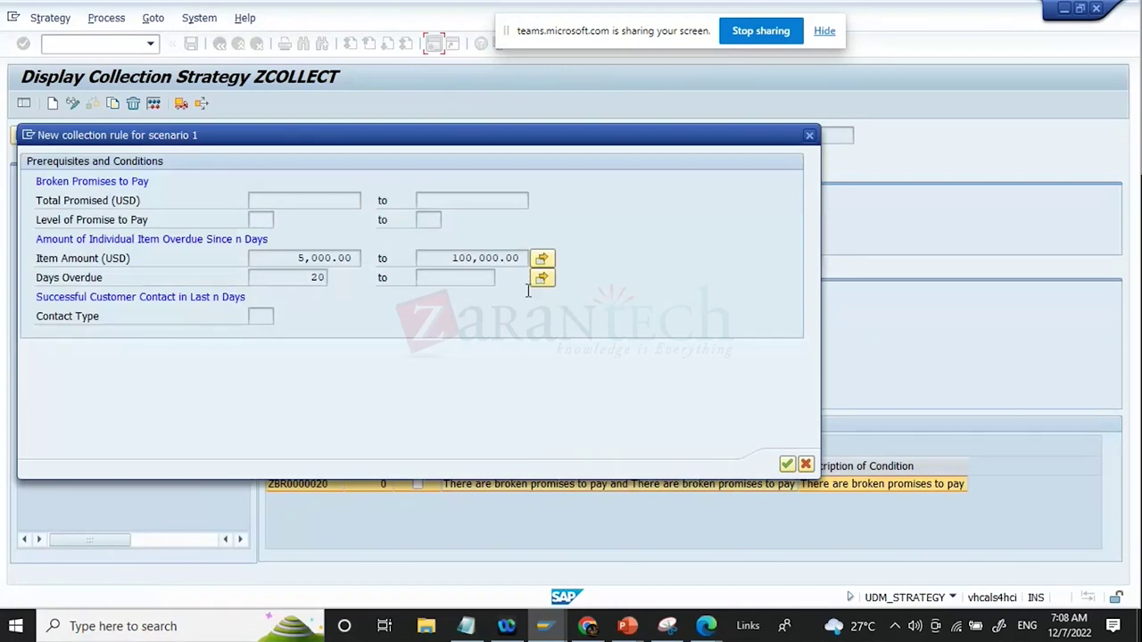
left_click(804, 464)
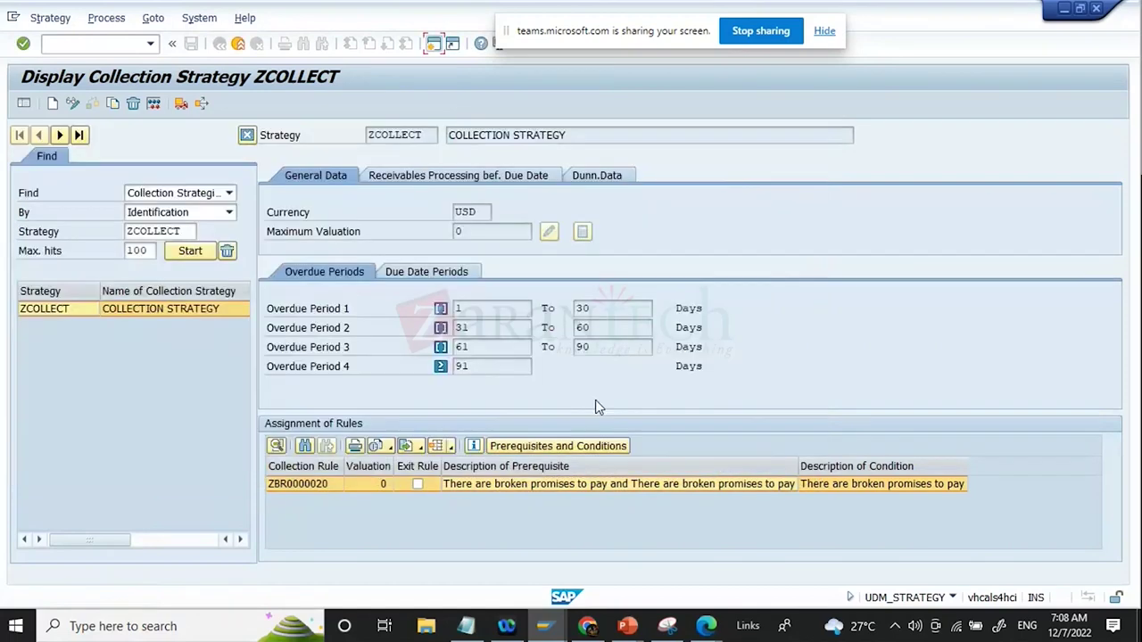
Switch strategy ZCOLLECT to change mode and set the Days Overdue selection option of rule ZBR0000020 to Greater Than or Equal To
left_click(73, 103)
double_click(636, 486)
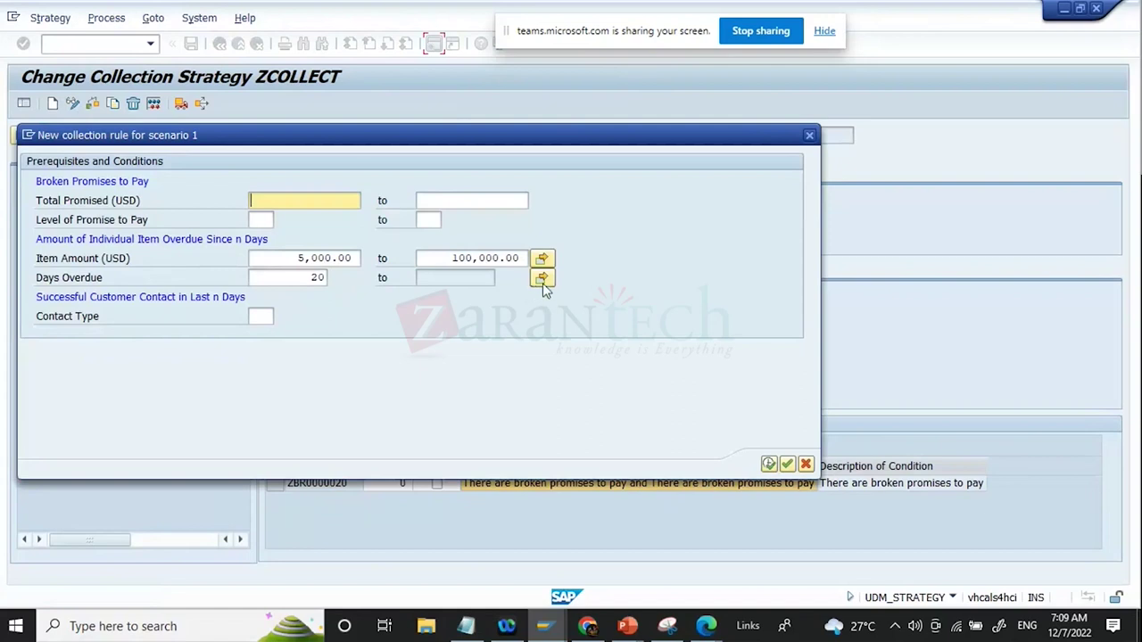
left_click(303, 280)
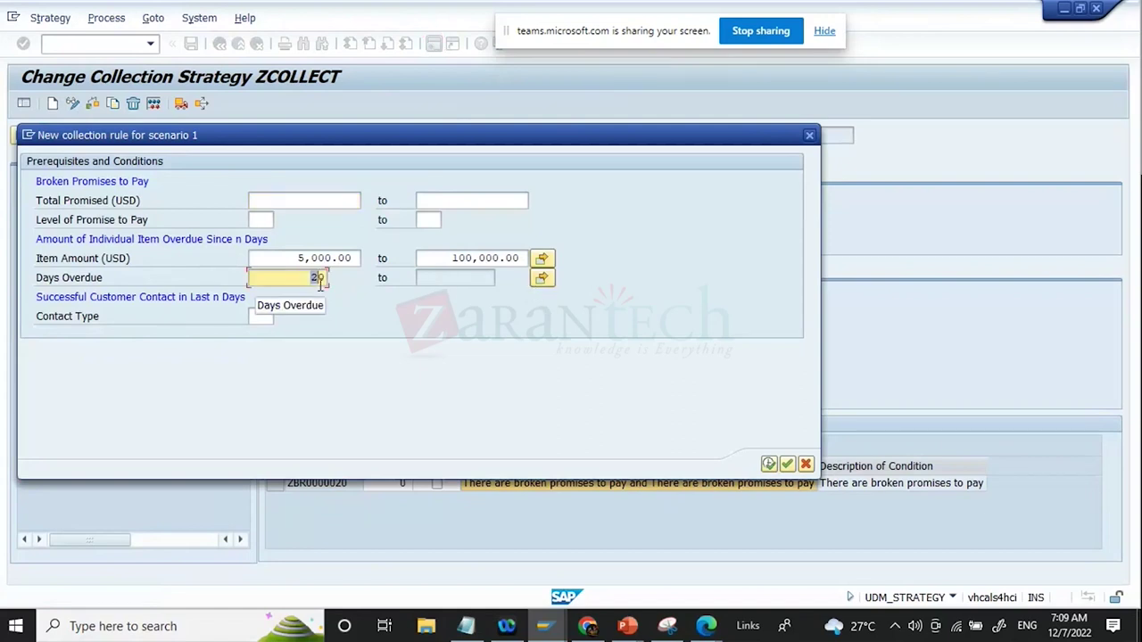
left_click(542, 278)
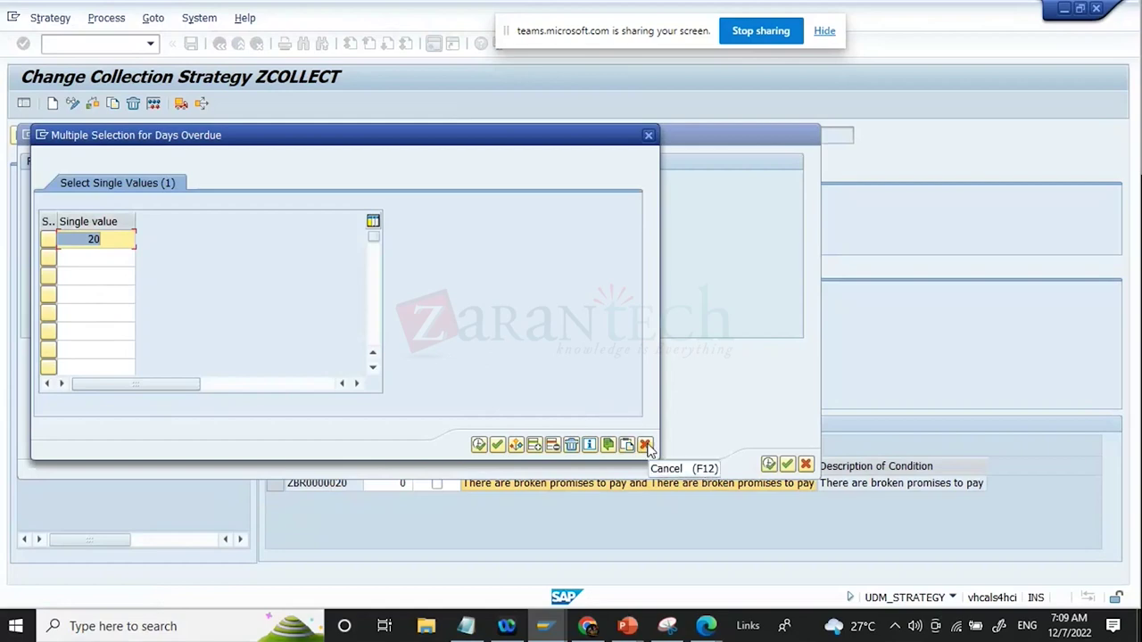
left_click(45, 249)
left_click(47, 244)
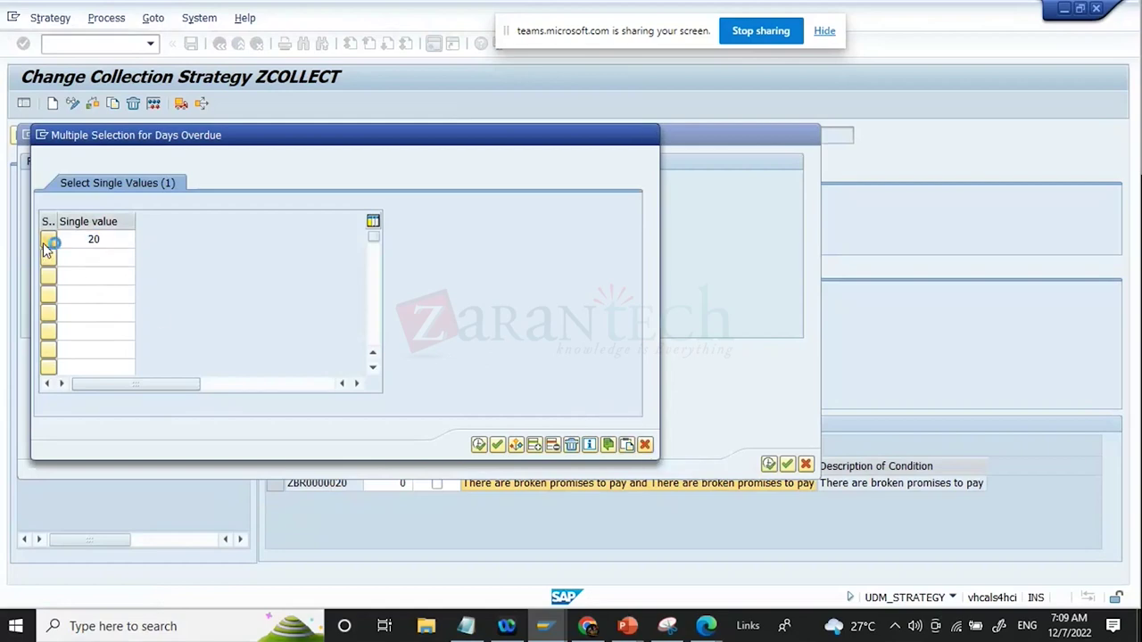
double_click(88, 243)
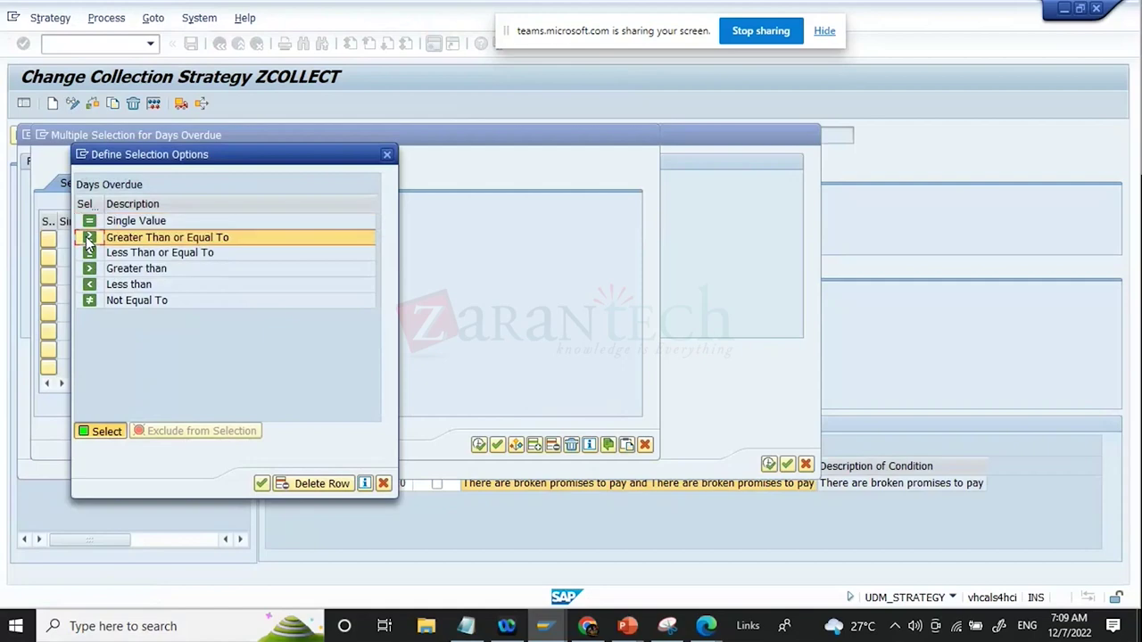
left_click(479, 444)
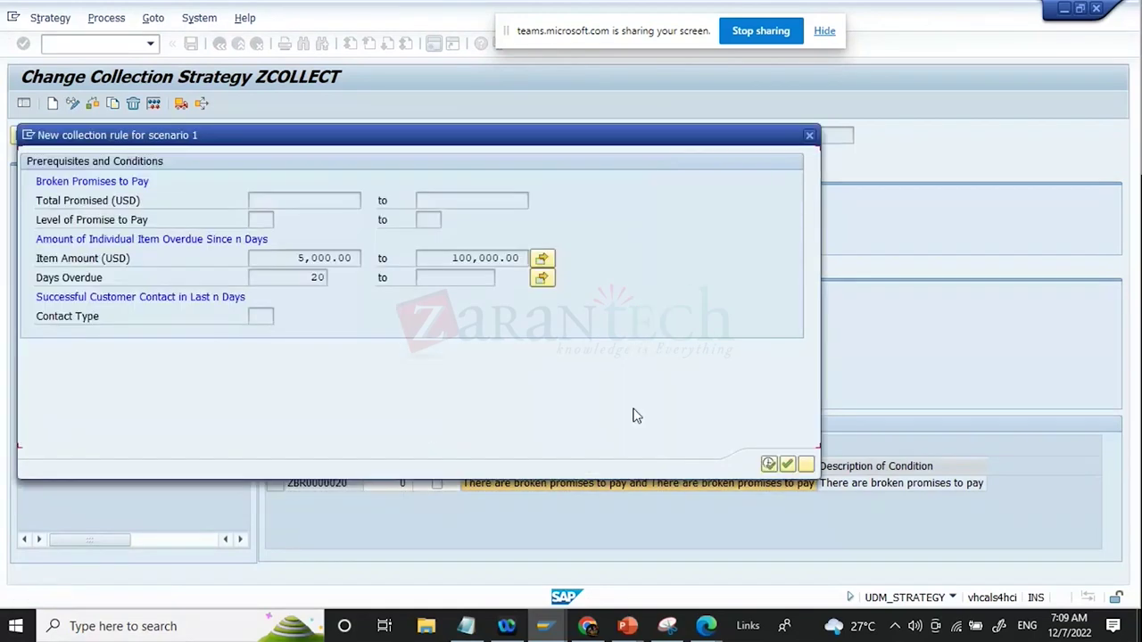
left_click(769, 466)
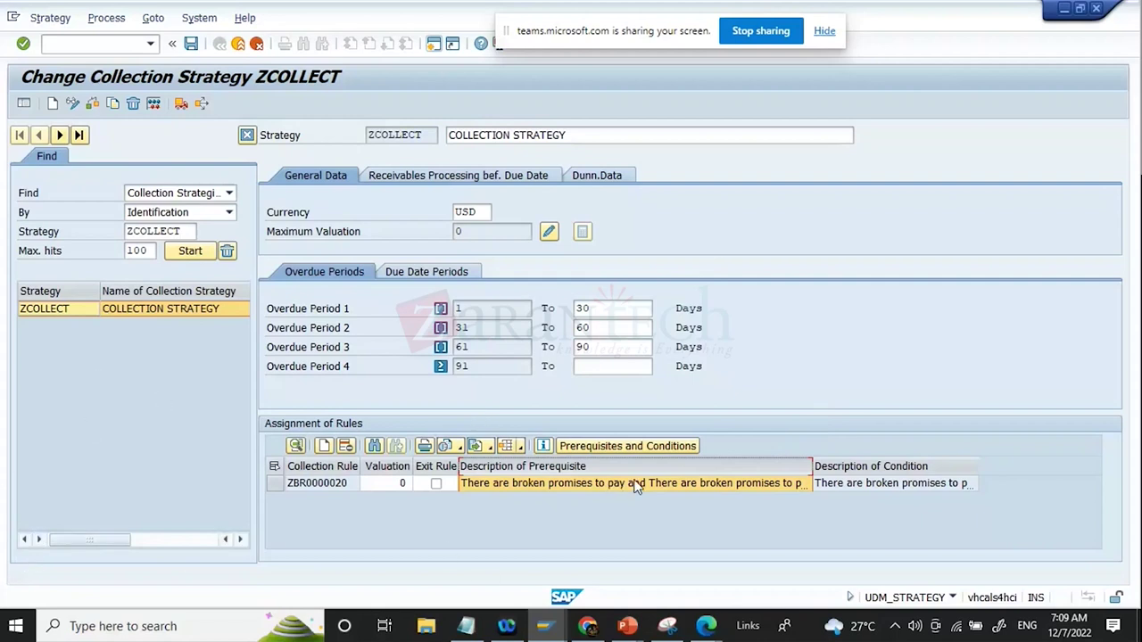
Examine the strategy's settings for receivables processing before due date and its dunning data
left_click(459, 177)
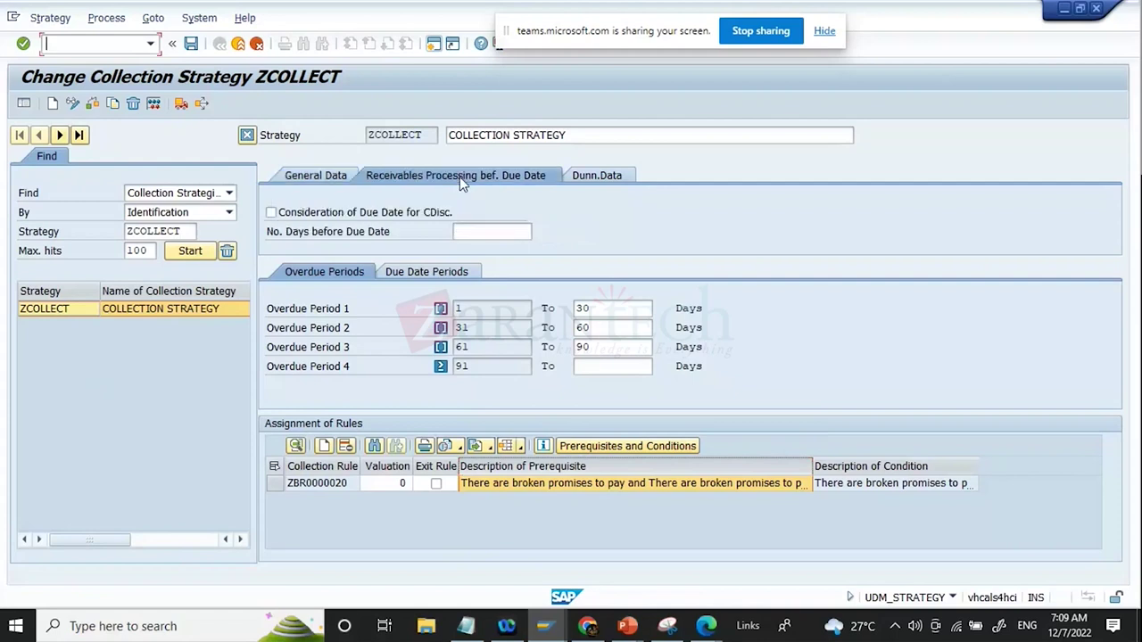
left_click(601, 176)
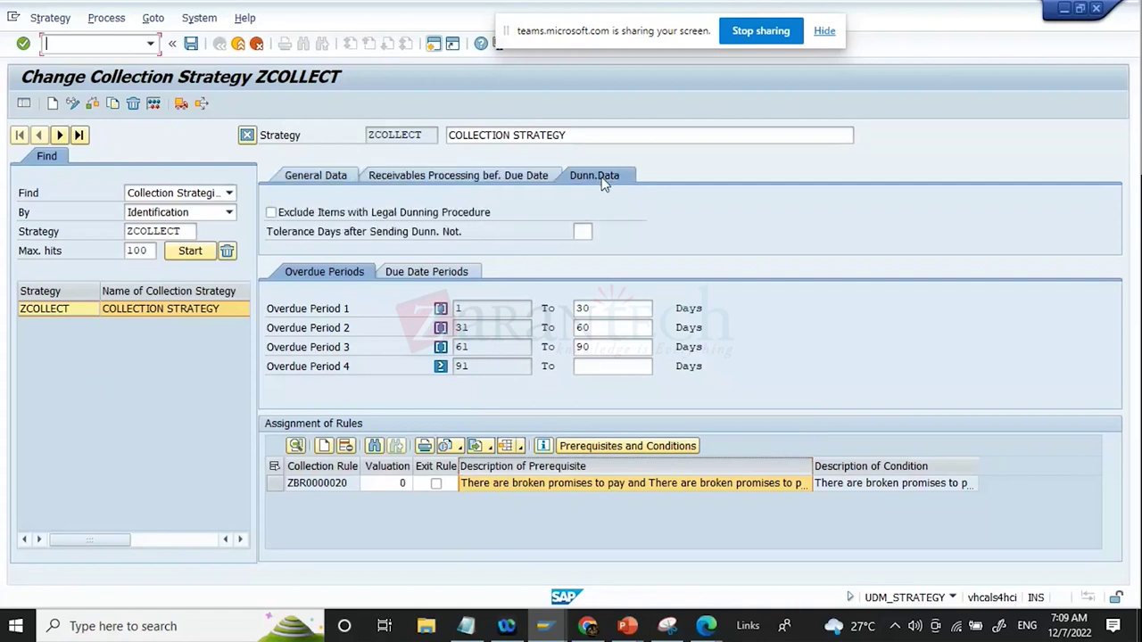
left_click(311, 176)
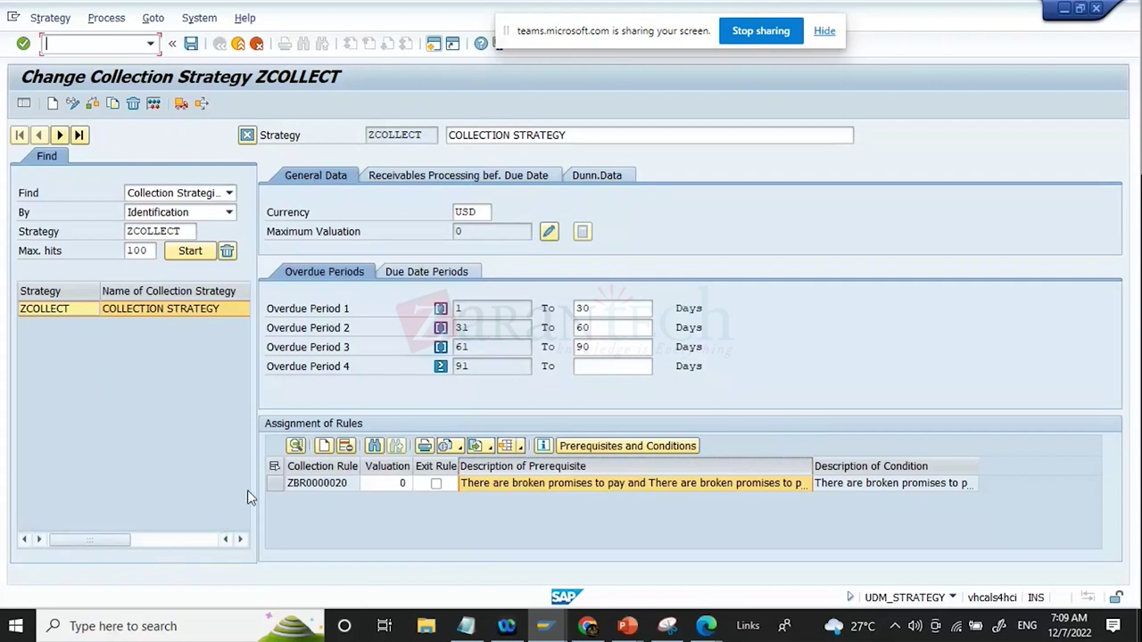
Reopen the prerequisites and conditions of rule ZBR0000020 and check the selection option on Days Overdue
left_click(278, 485)
left_click(622, 446)
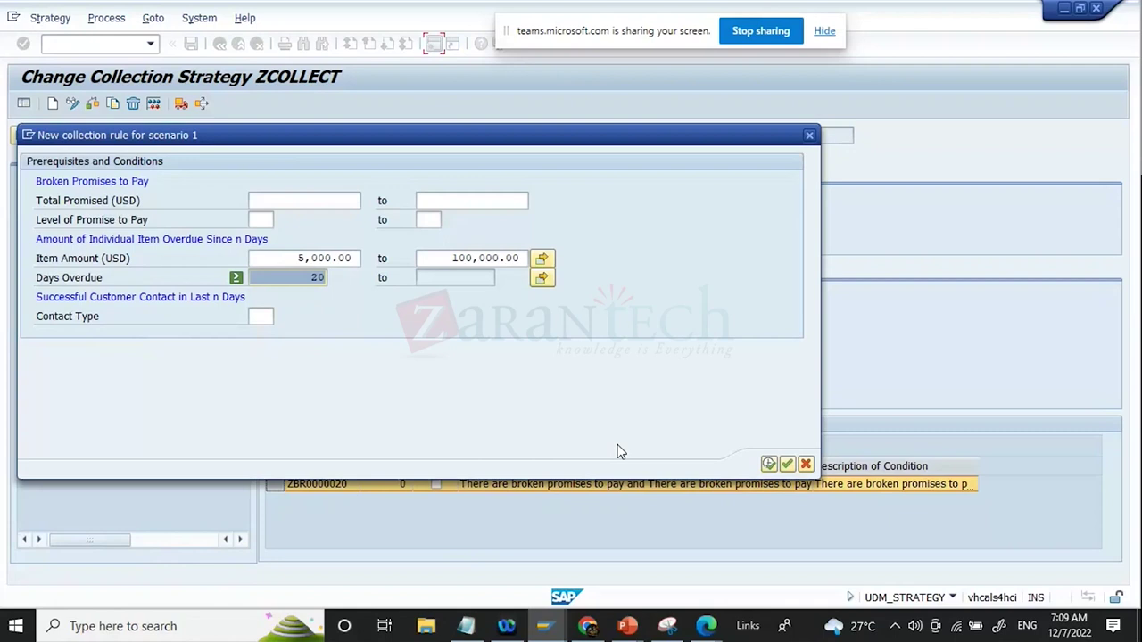
left_click(252, 280)
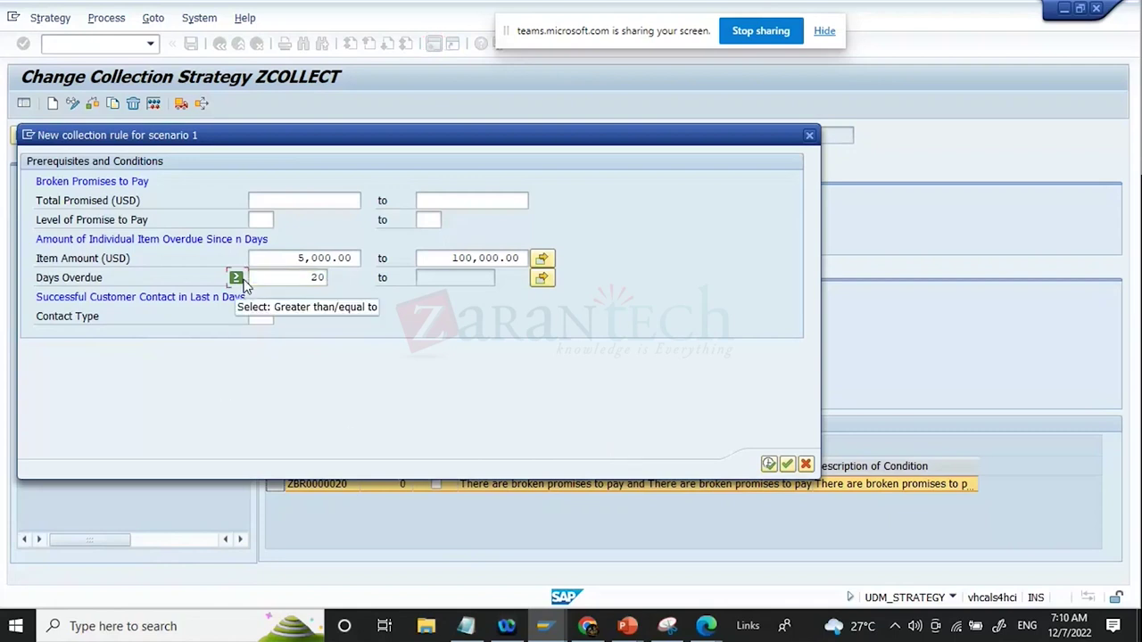
Try deleting the Days Overdue row from its multiple selection, and discard the change
left_click(545, 278)
left_click(48, 239)
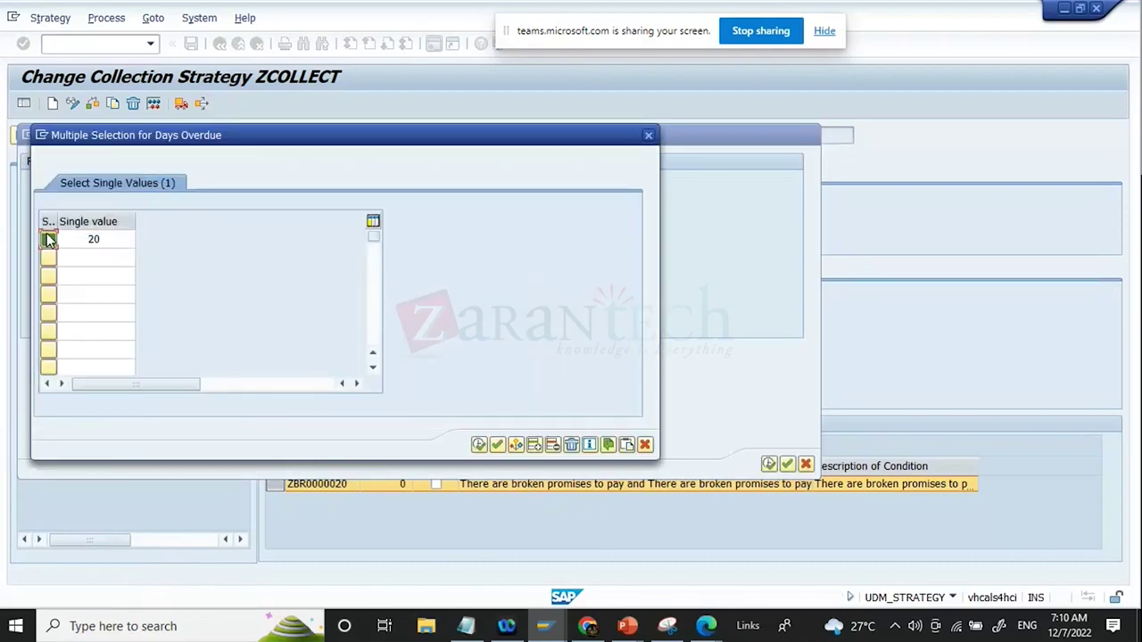
left_click(307, 486)
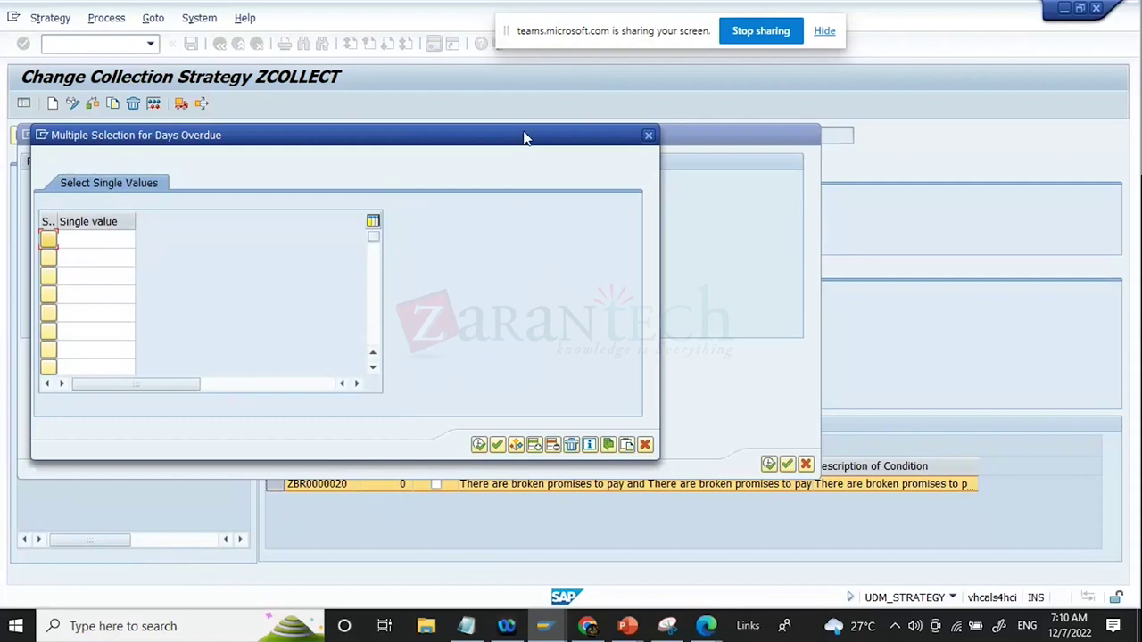
left_click_drag(526, 135, 1024, 182)
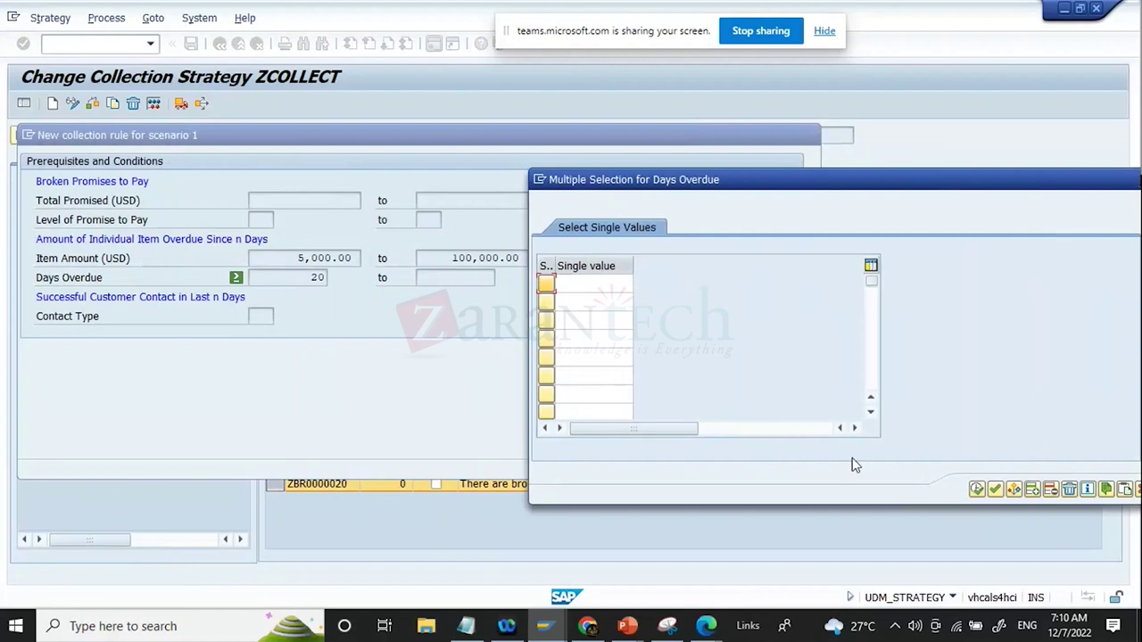
left_click_drag(1026, 184, 774, 195)
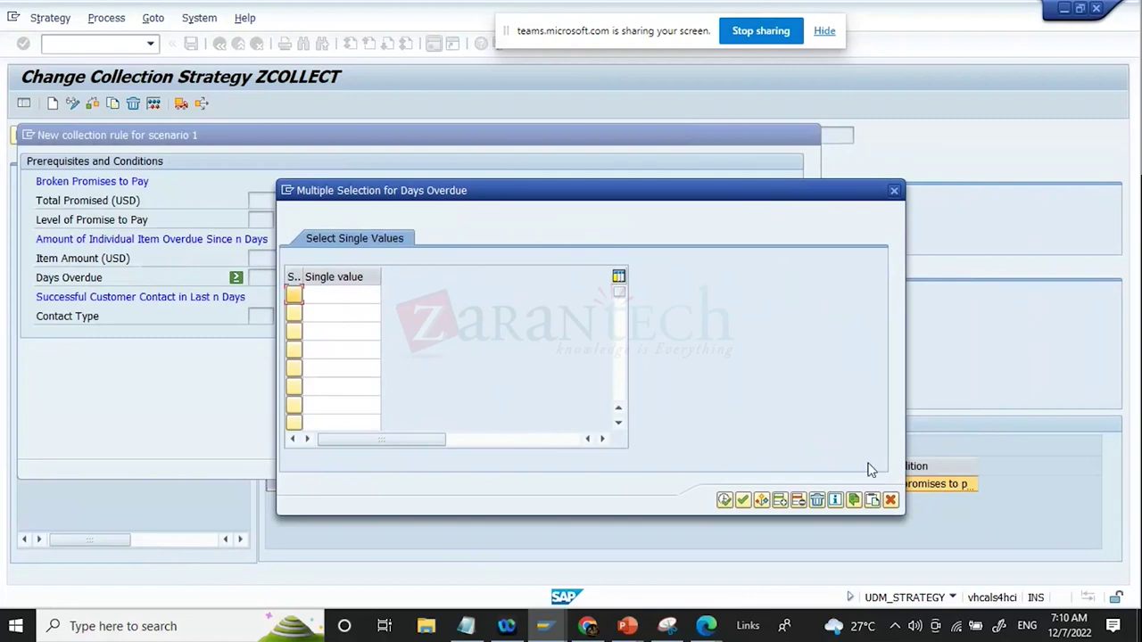
left_click(884, 498)
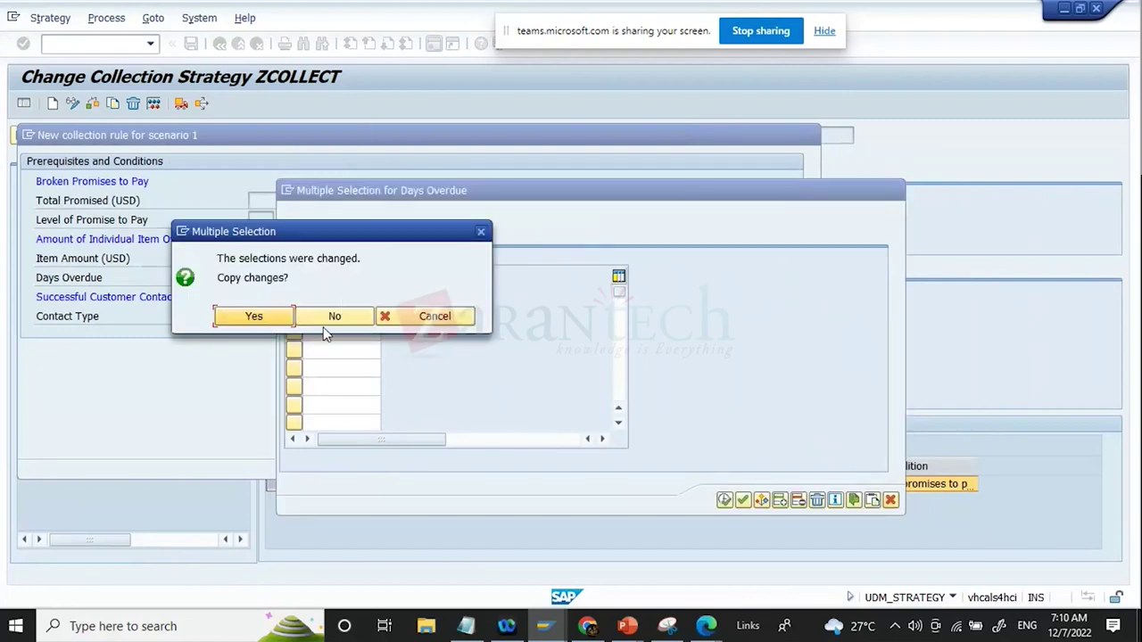
left_click(328, 319)
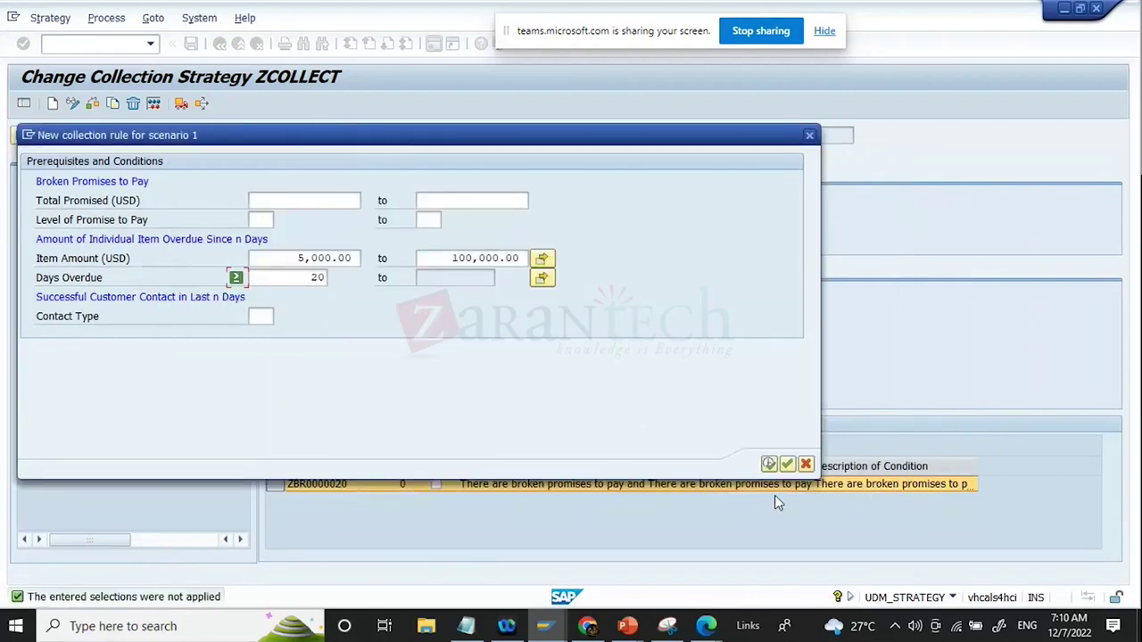
Set the Level of Promise to Pay range of the strategy's collection rule to 1 to 3
left_click(266, 221)
type("1")
key("Tab")
type("3")
key("Return")
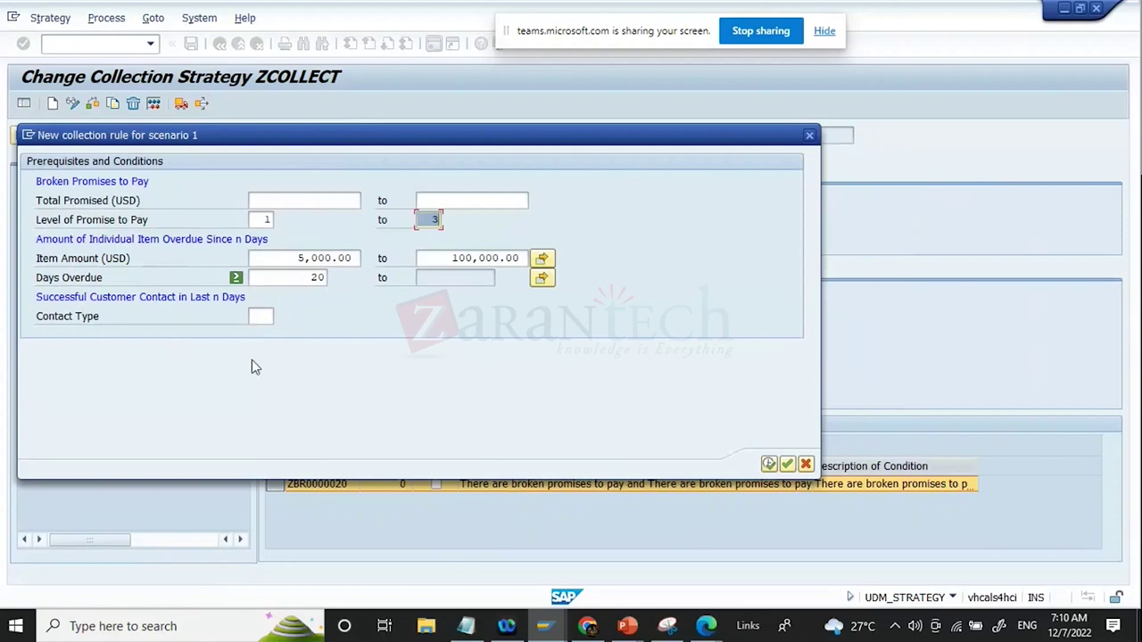
Review the available contact types for the Successful Customer Contact condition and leave the Contact Type empty
left_click(264, 317)
key("F4")
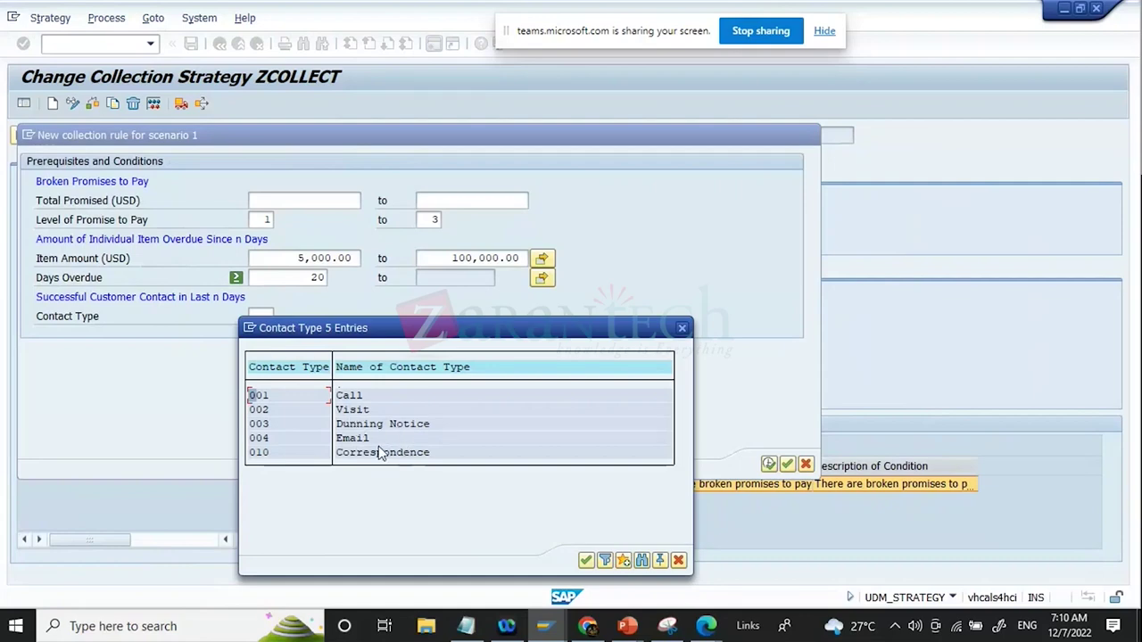
left_click_drag(337, 330, 660, 187)
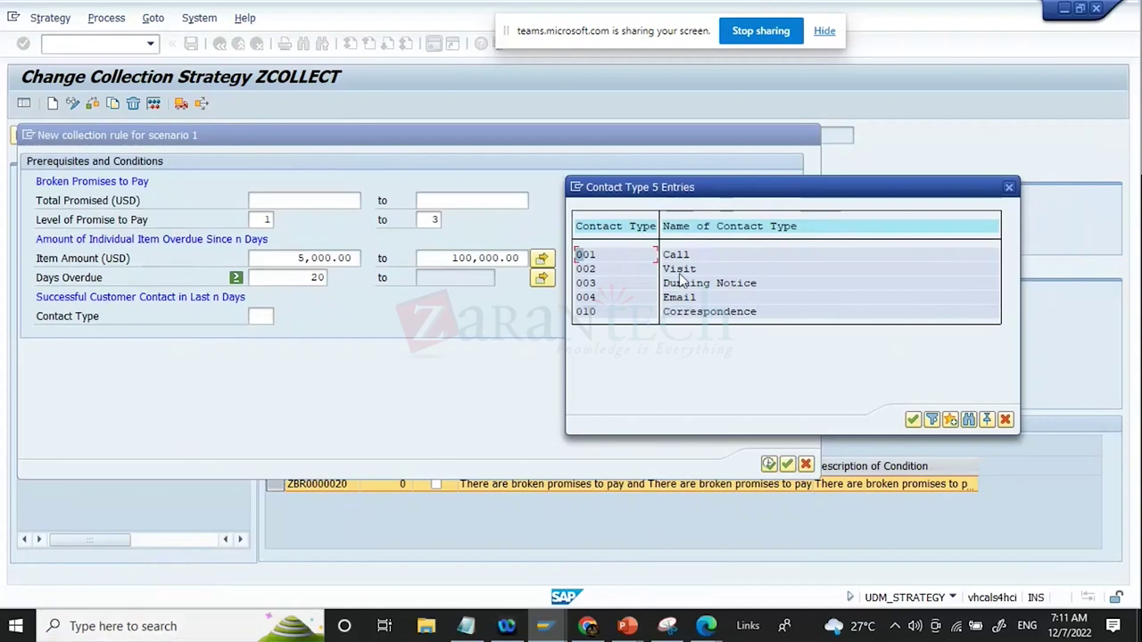
left_click(1005, 421)
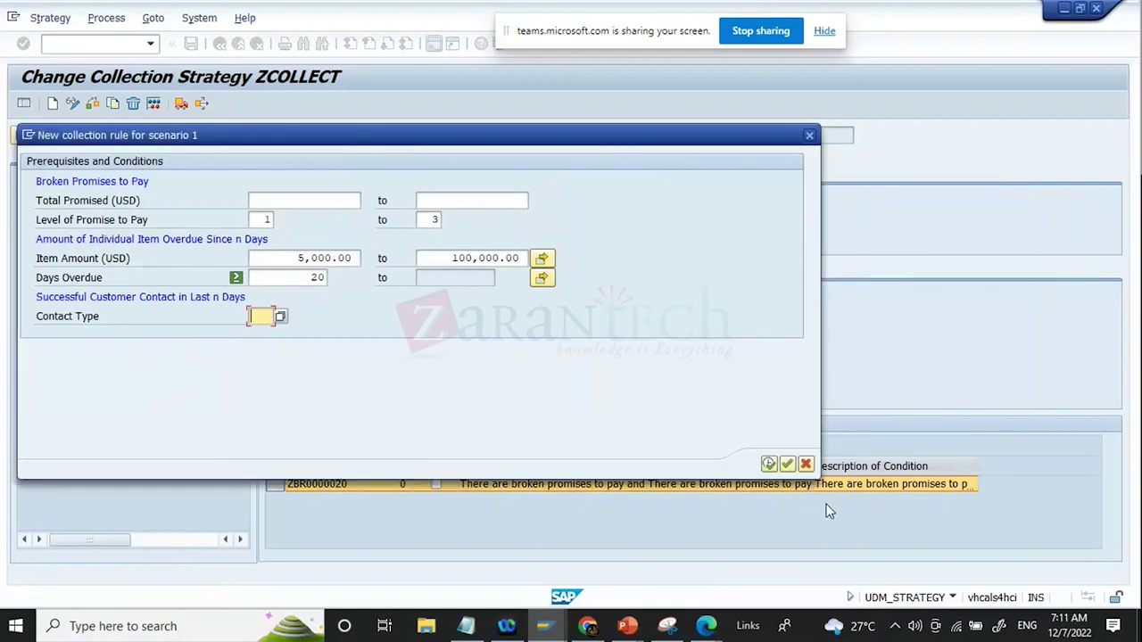
Apply the rule's prerequisites and conditions and save collection strategy ZCOLLECT
left_click(768, 465)
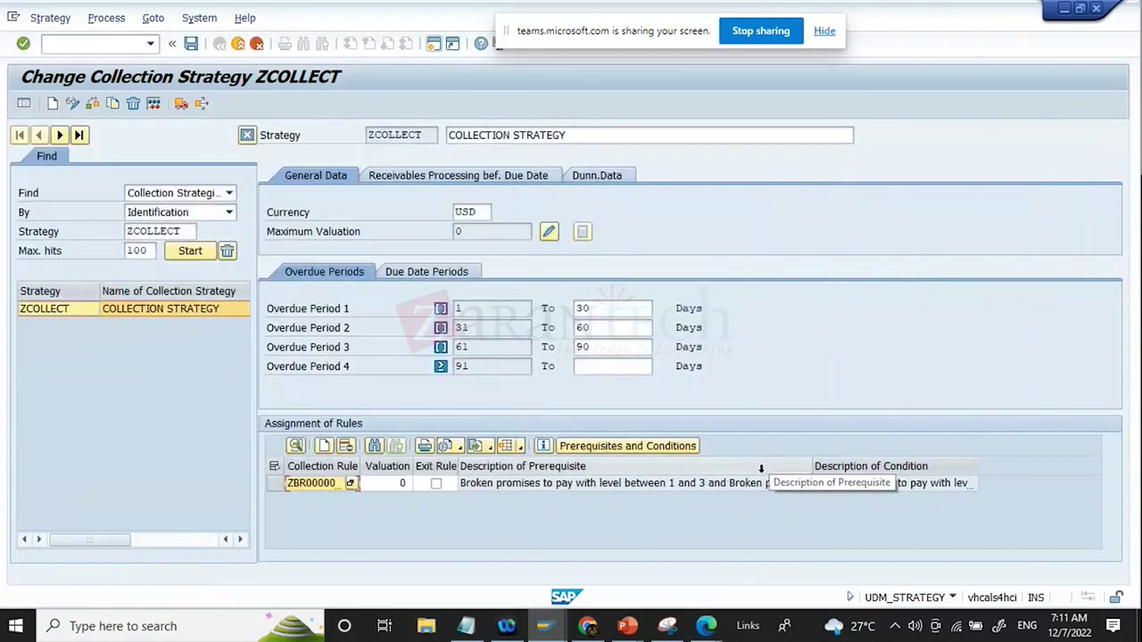
left_click(192, 44)
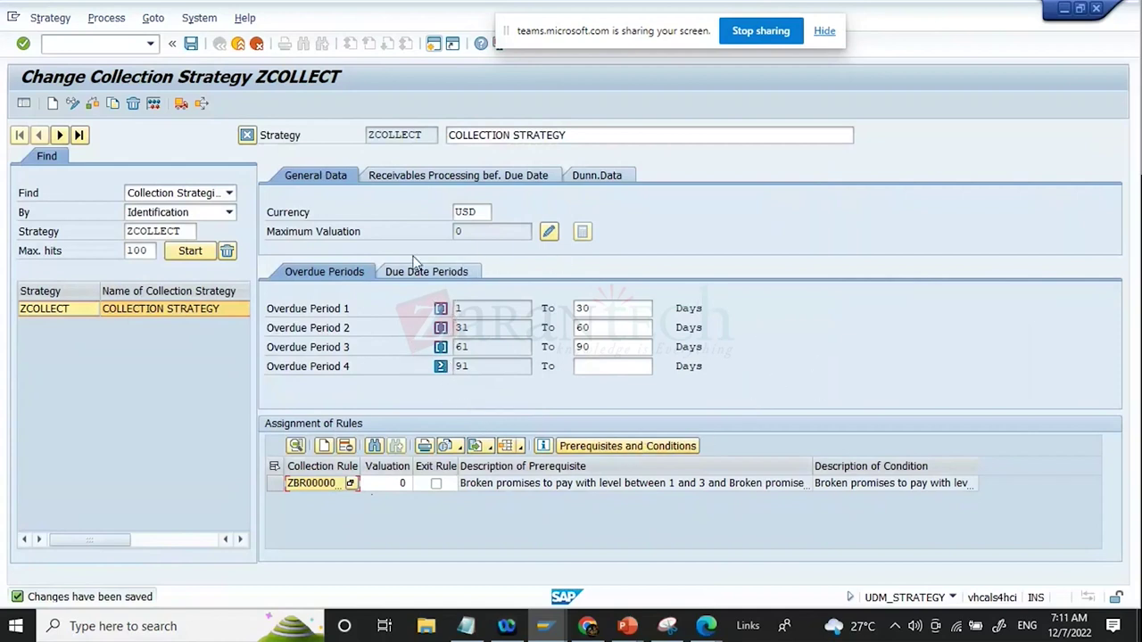
Compare the strategy's overdue periods with its due date periods and check the prerequisite description of its assigned rule
left_click(476, 307)
left_click(463, 274)
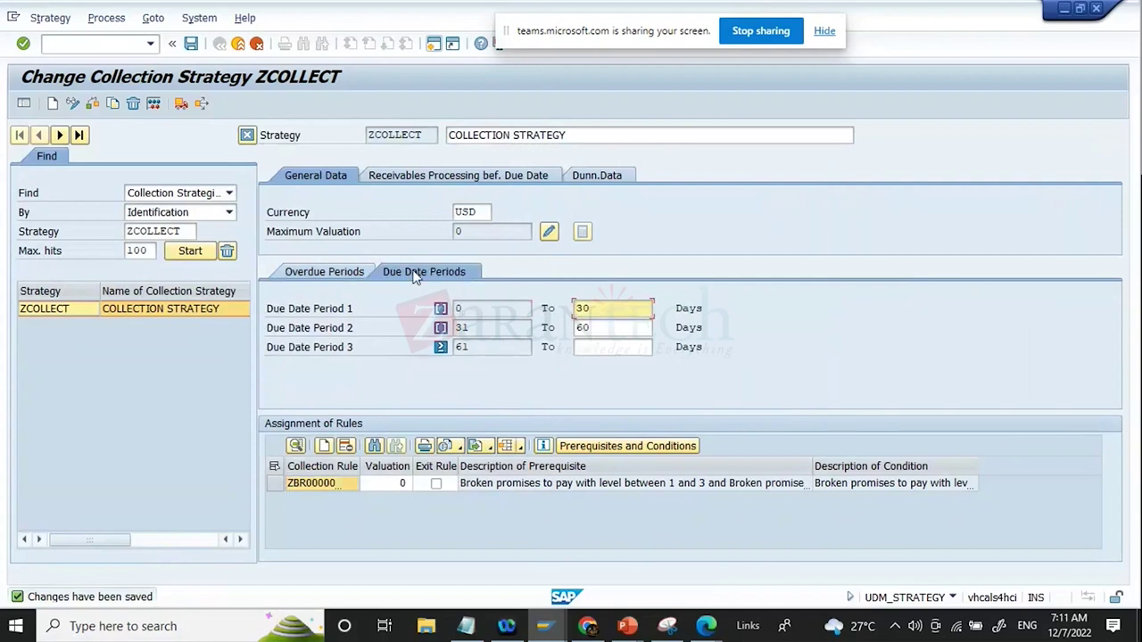
left_click(320, 271)
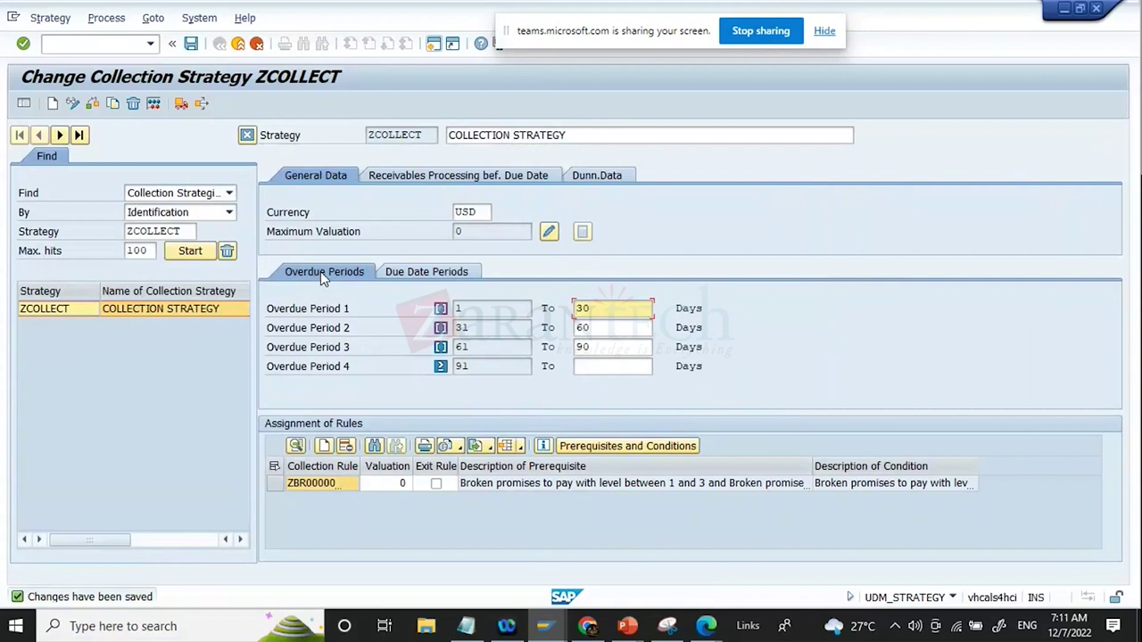
left_click(473, 307)
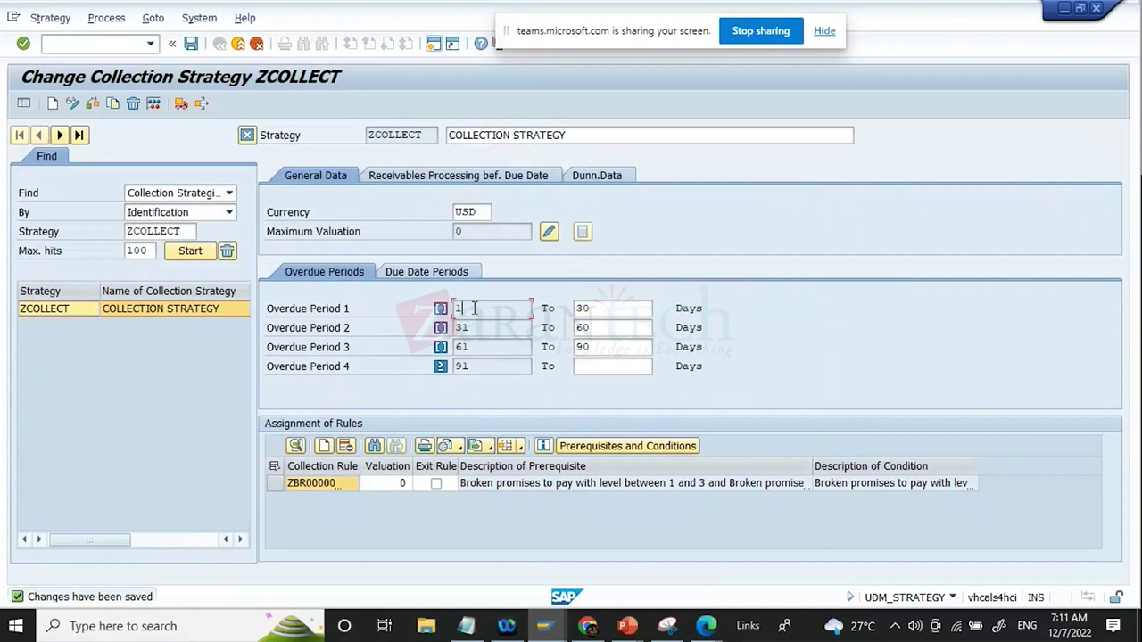
left_click(531, 489)
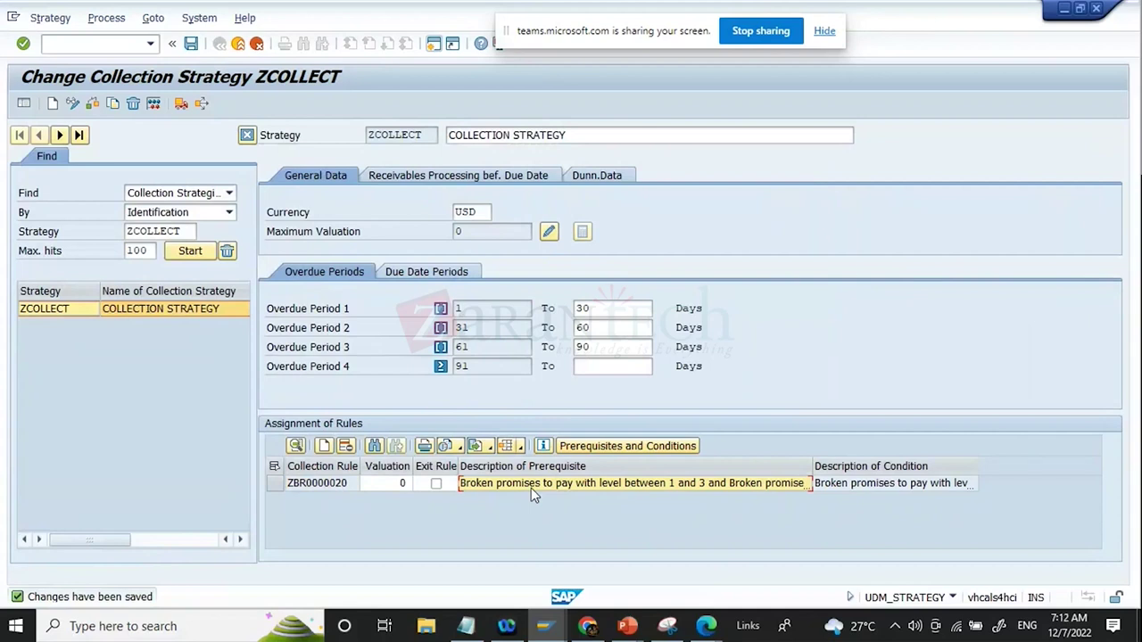
left_click(79, 46)
type("/NFBL5")
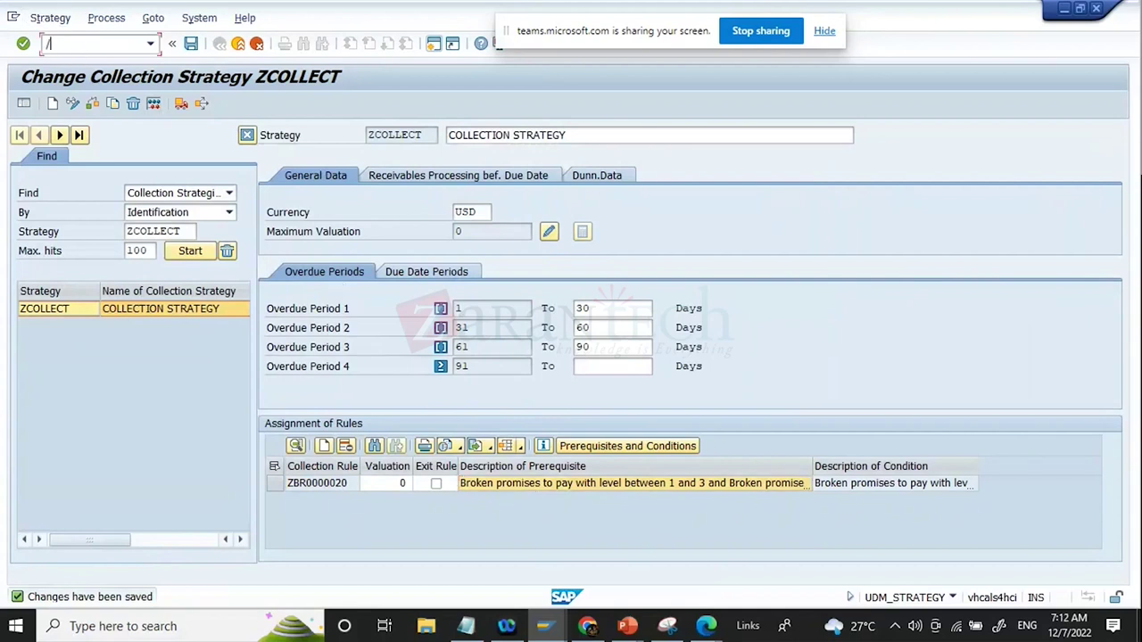
type("N")
key("Return")
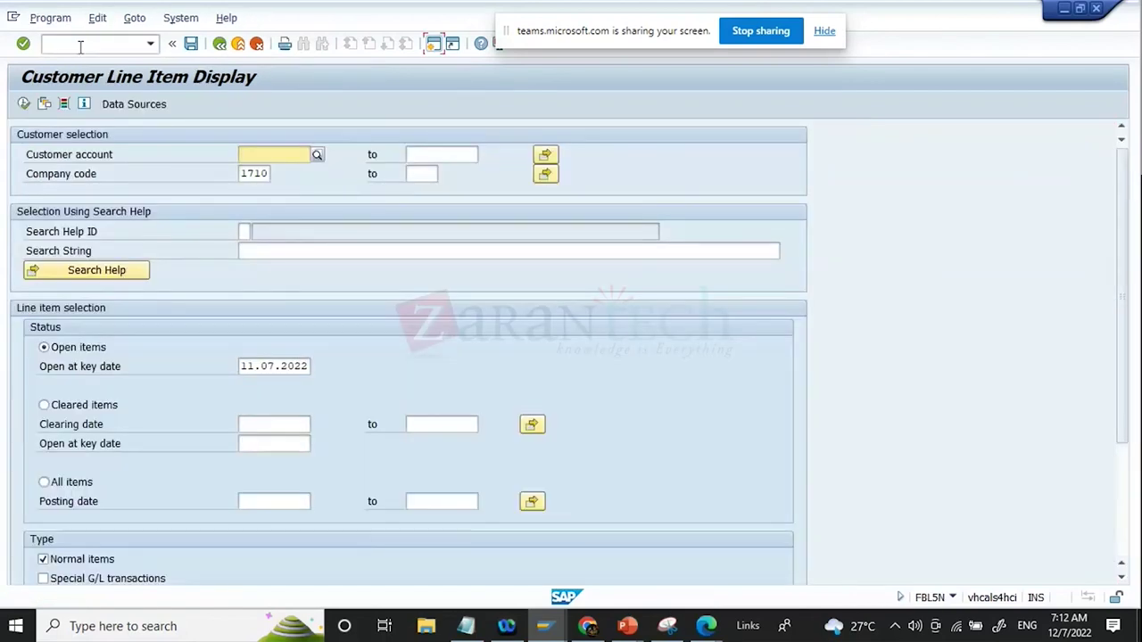
left_click(219, 45)
Run transaction SPRO and open the SAP Reference IMG
type("SPRO")
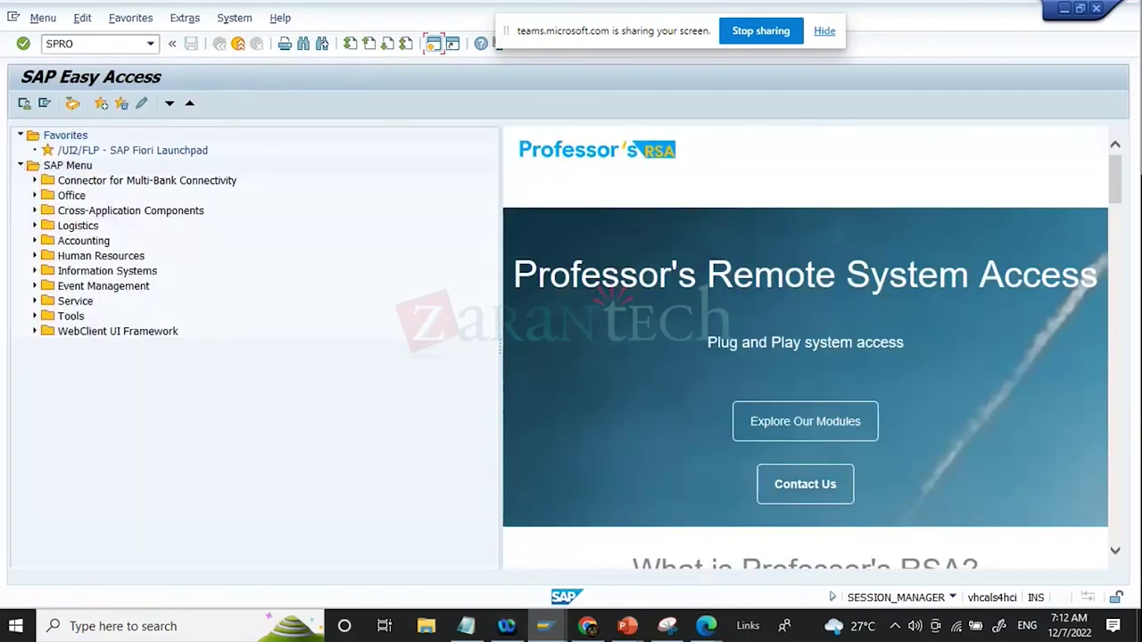
key("Return")
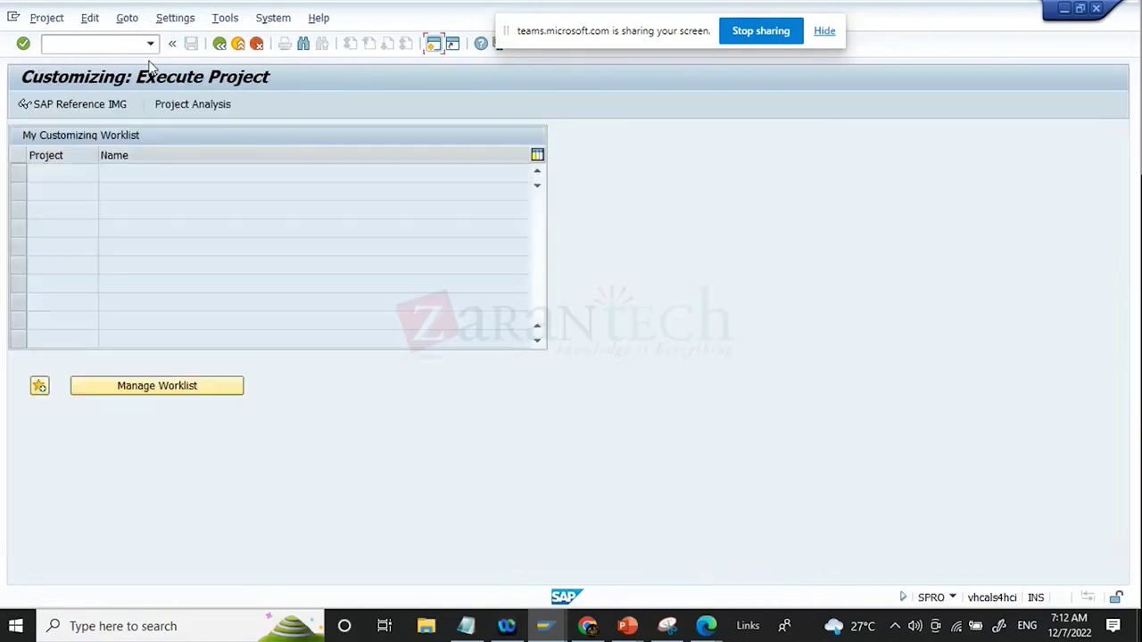
left_click(107, 106)
left_click(149, 321)
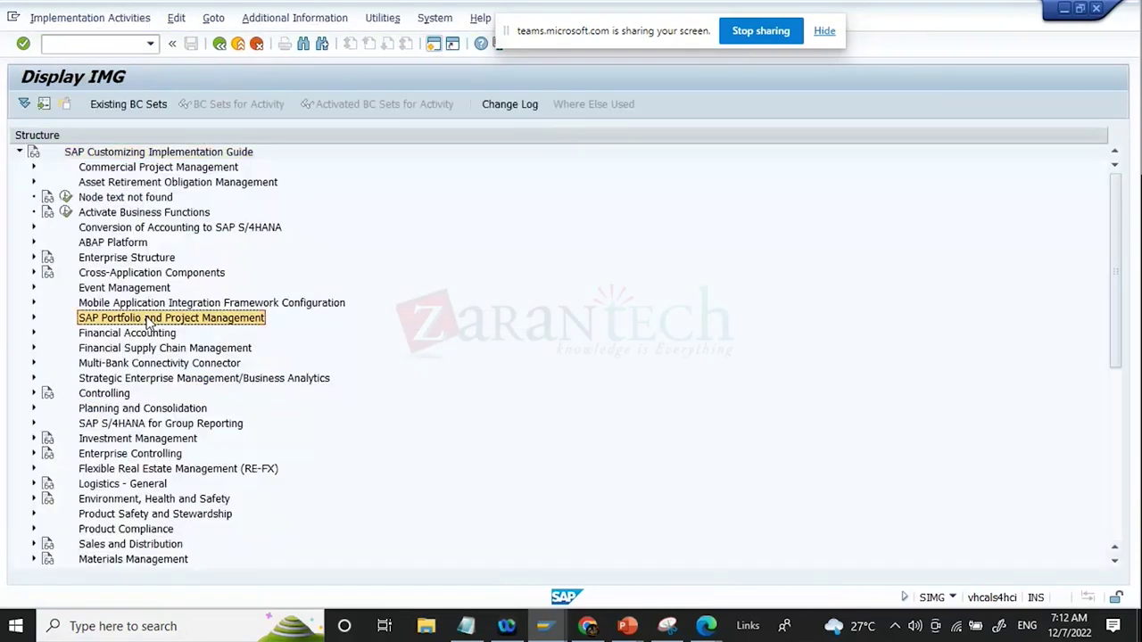
Expand Financial Supply Chain Management, Collections Management, Basic Settings for Collections Management and Collection Strategies in the IMG structure
key("Down")
key("Down")
key("Right")
key("Down")
key("Down")
key("Down")
key("Down")
key("Down")
key("Up")
key("Right")
key("Down")
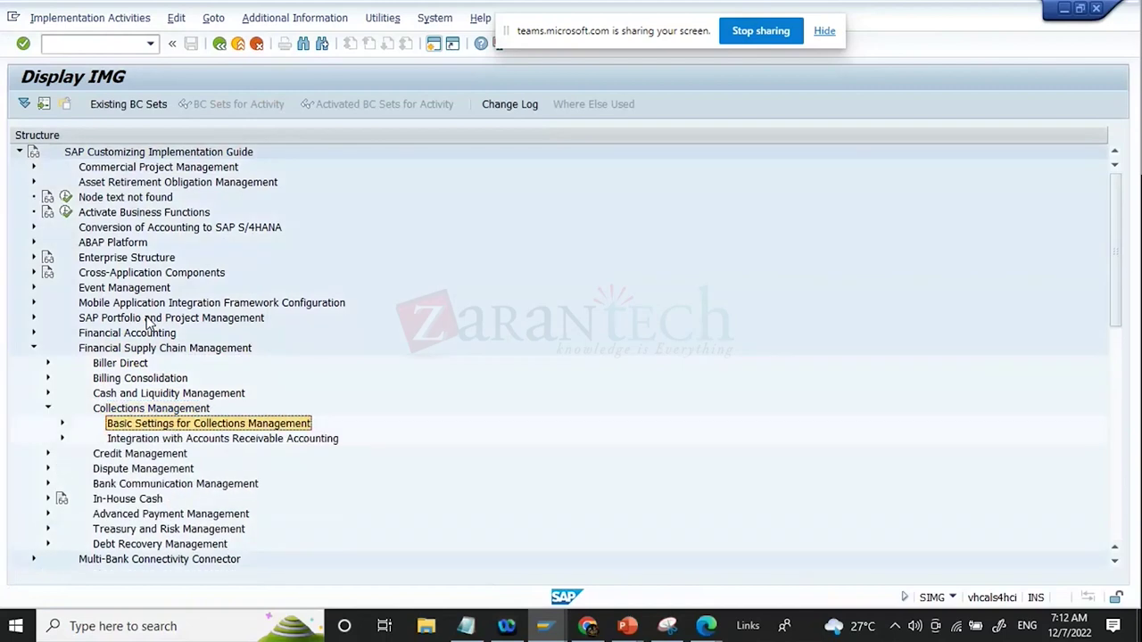
key("Right")
key("Down")
key("Down")
key("Down")
key("Right")
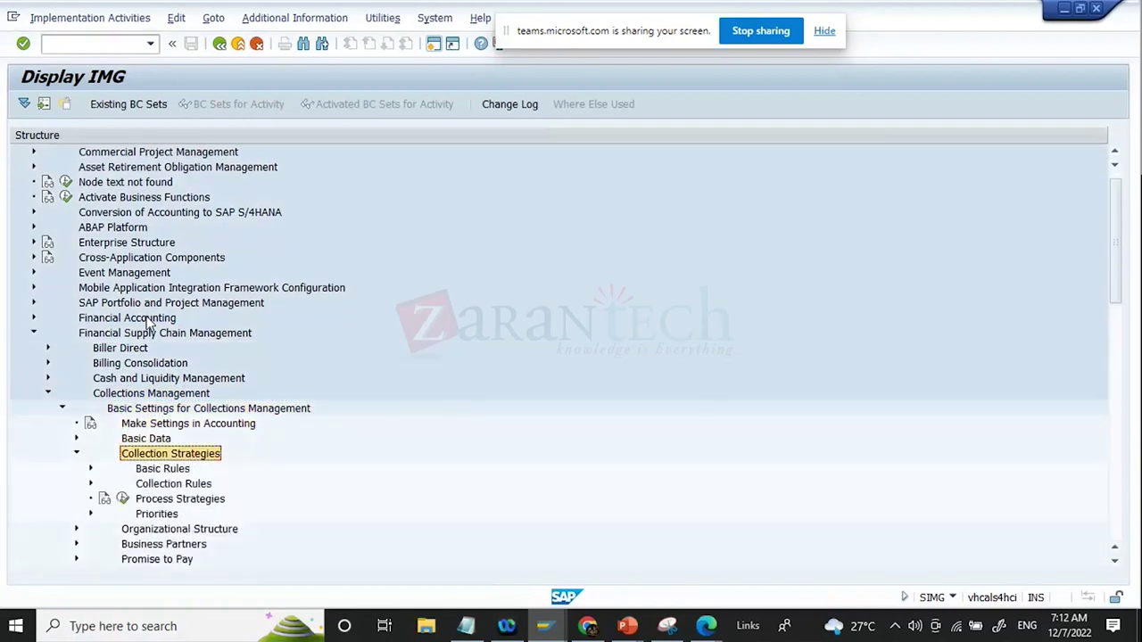
Open the Process Strategies activity, search for strategy ZCOLLECT and display its details
key("Down")
key("Down")
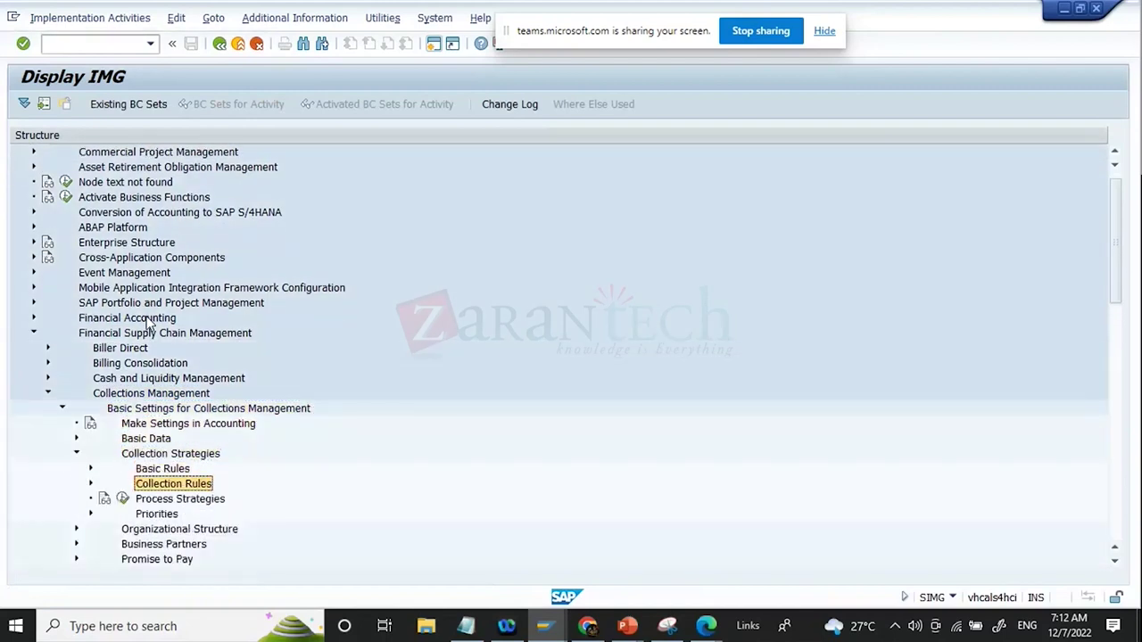
key("Down")
left_click(122, 499)
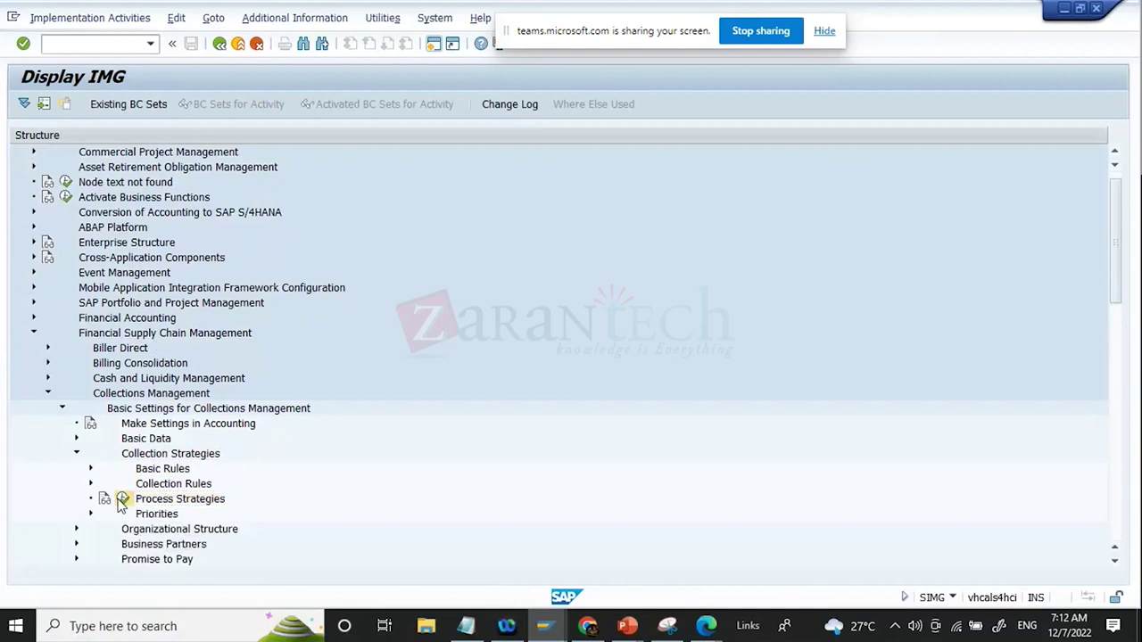
left_click(189, 252)
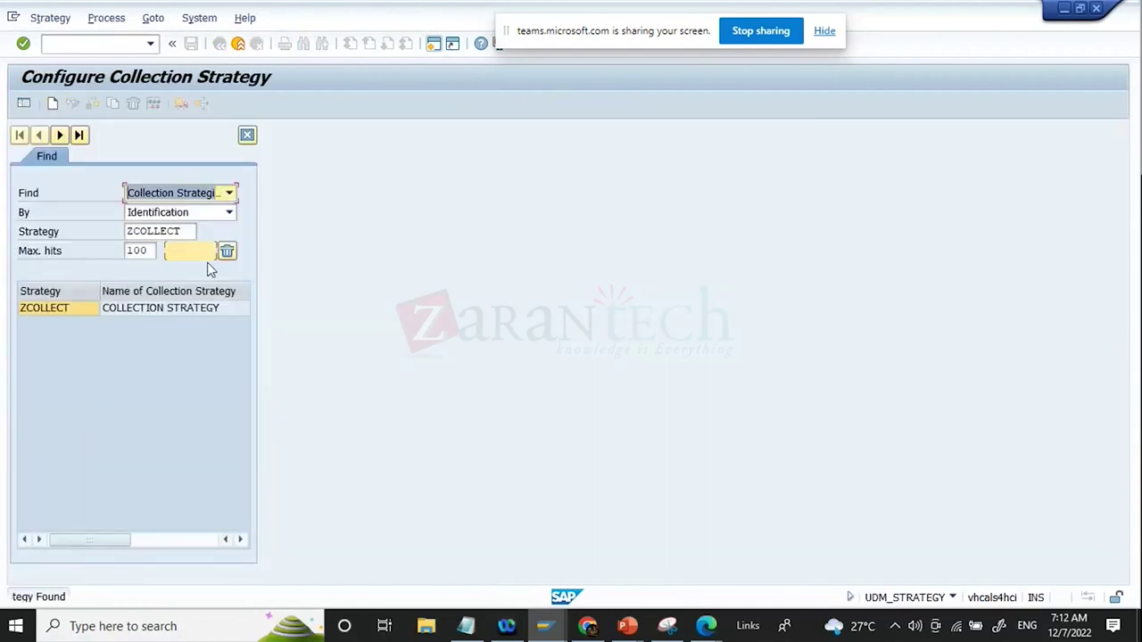
double_click(169, 307)
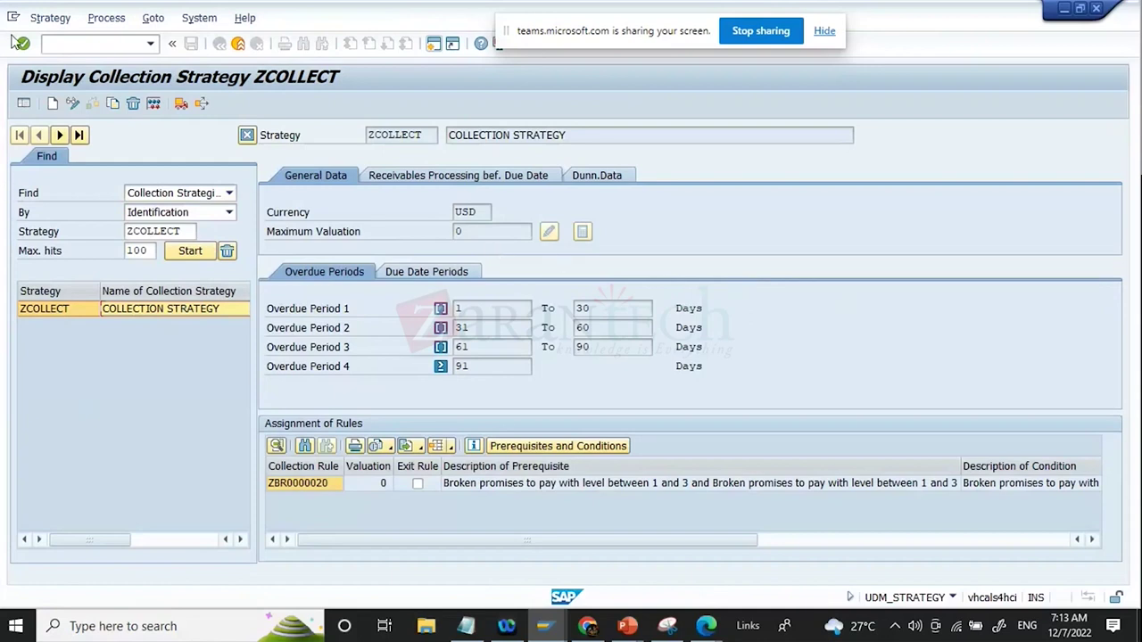
Open transaction FBL5N in a new session and list the open customer items for company code 1710
left_click(73, 46)
type("/OFBL5N")
key("Return")
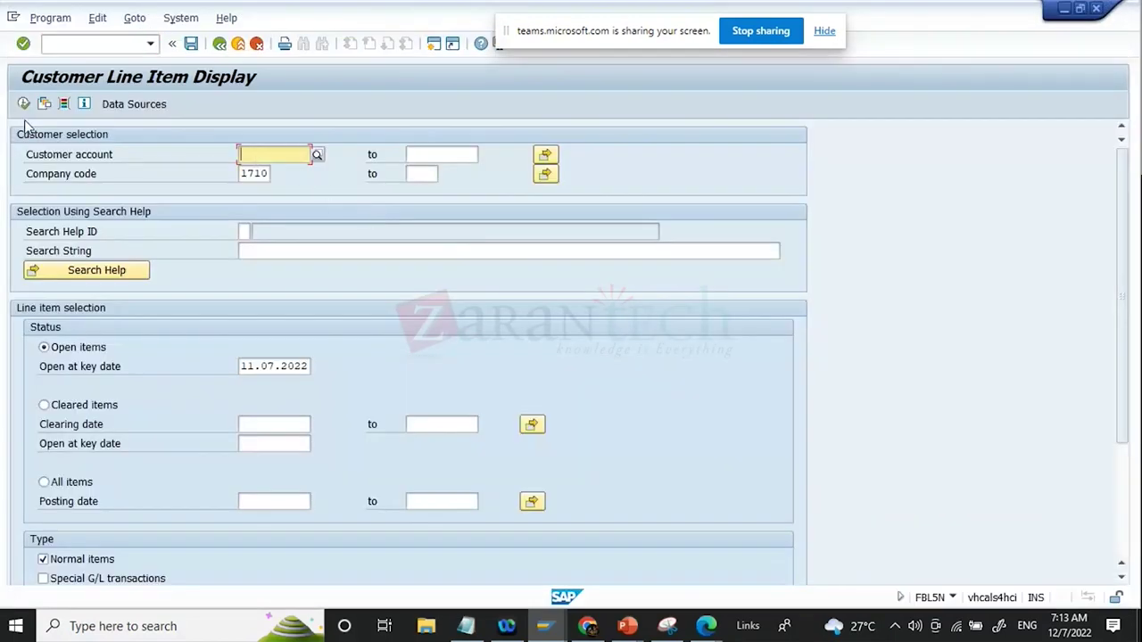
left_click(24, 104)
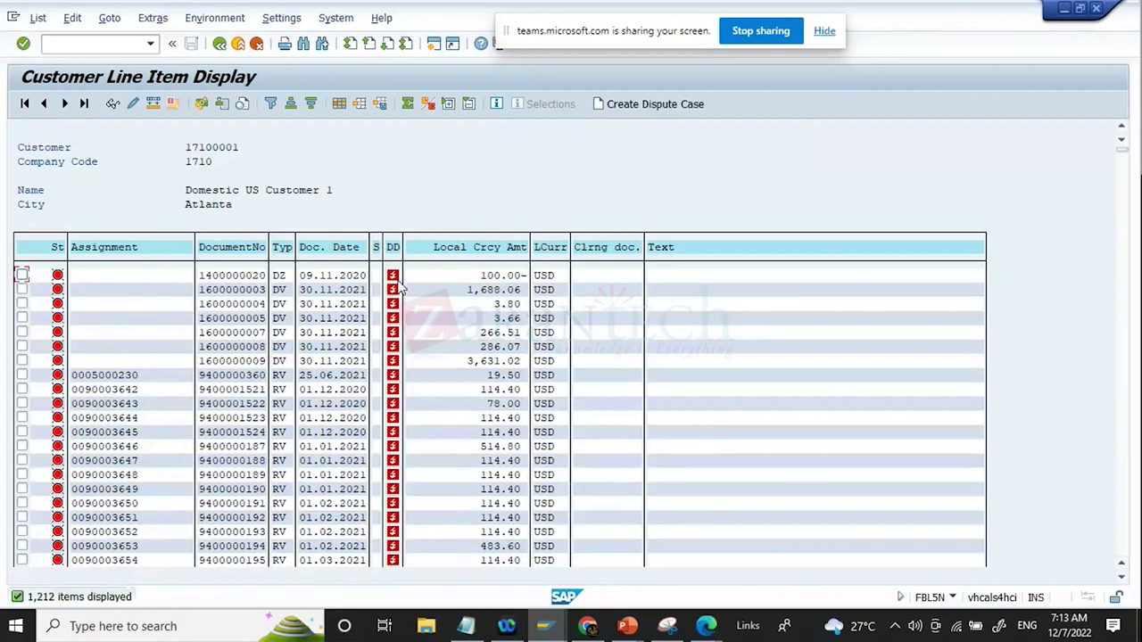
Add the hidden Net Due Date field to the line item layout before Special G/L Ind. and apply the layout
left_click(342, 103)
left_click(416, 370)
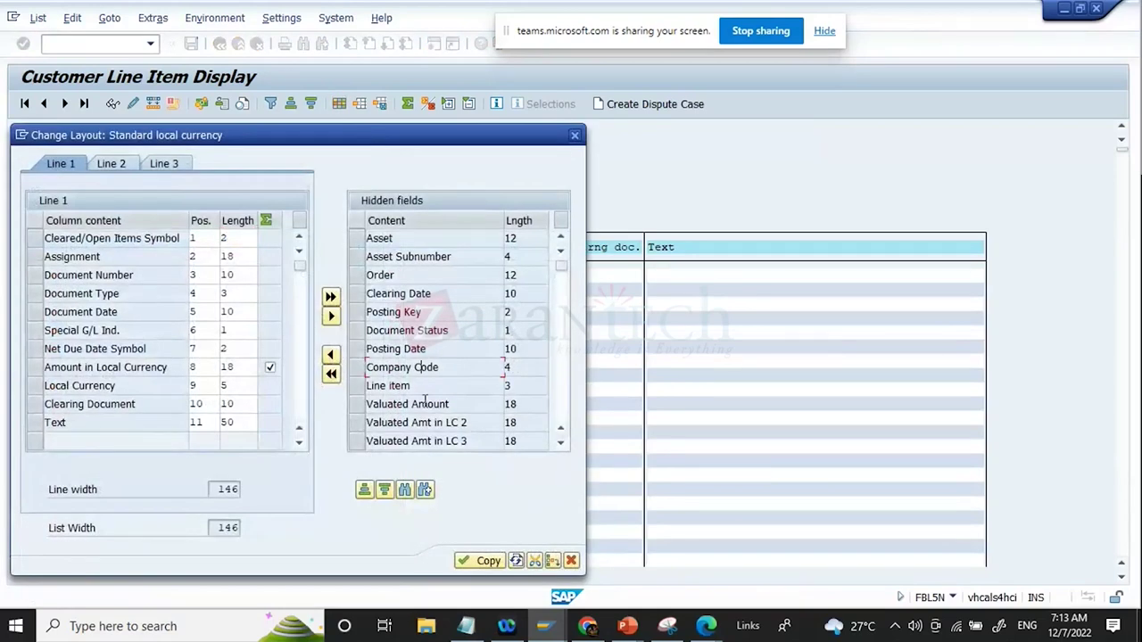
left_click(404, 489)
type("net")
key("Return")
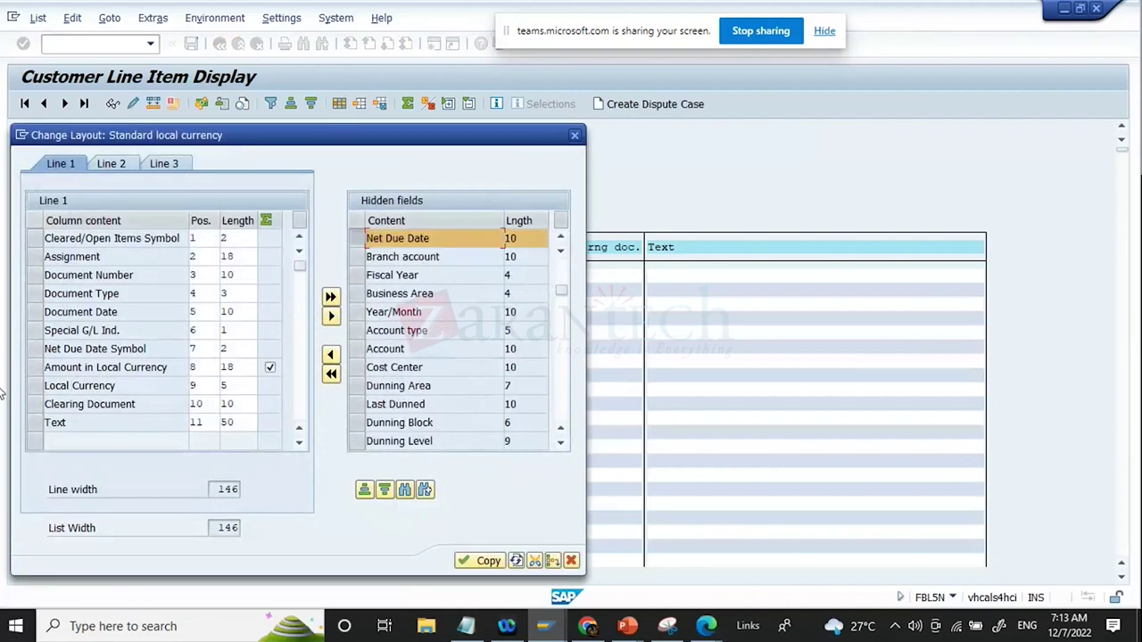
left_click(34, 348)
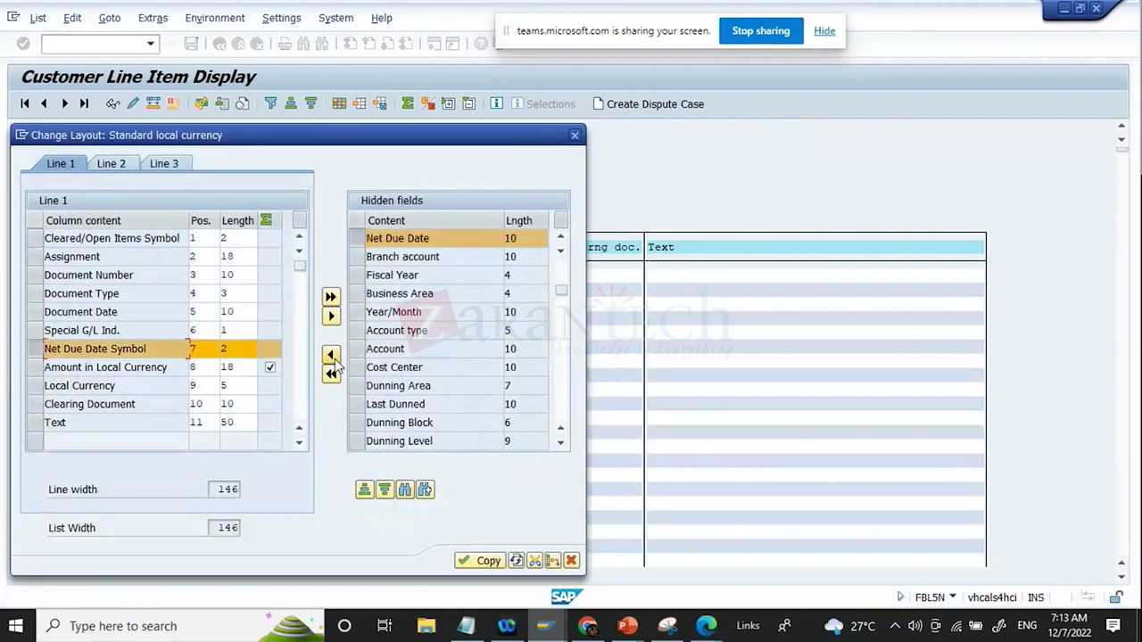
left_click(41, 330)
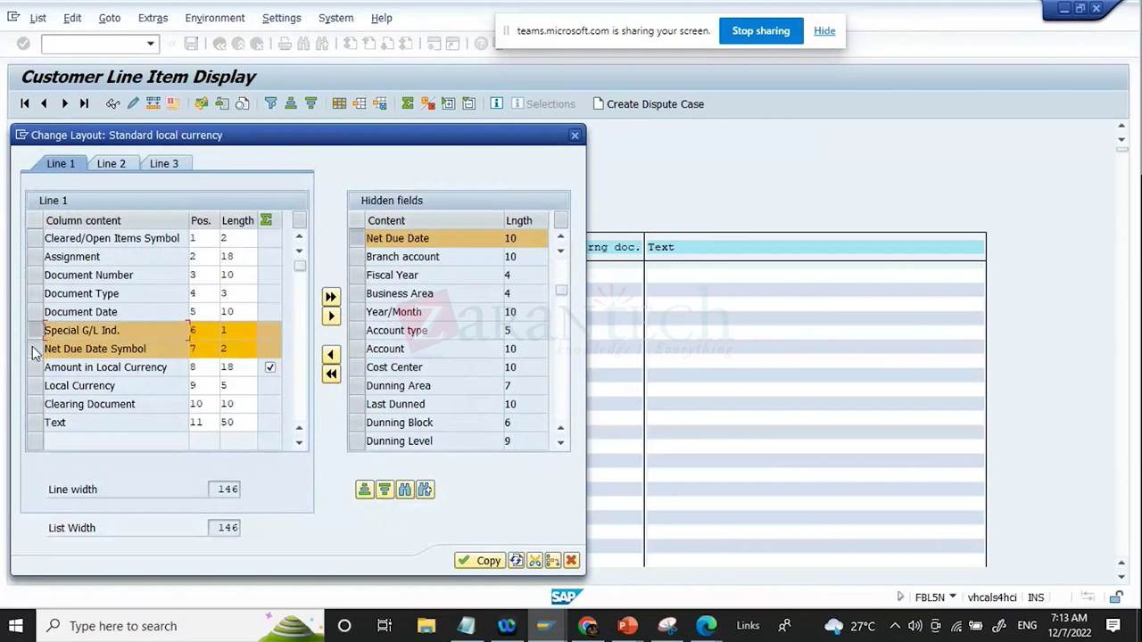
left_click(331, 356)
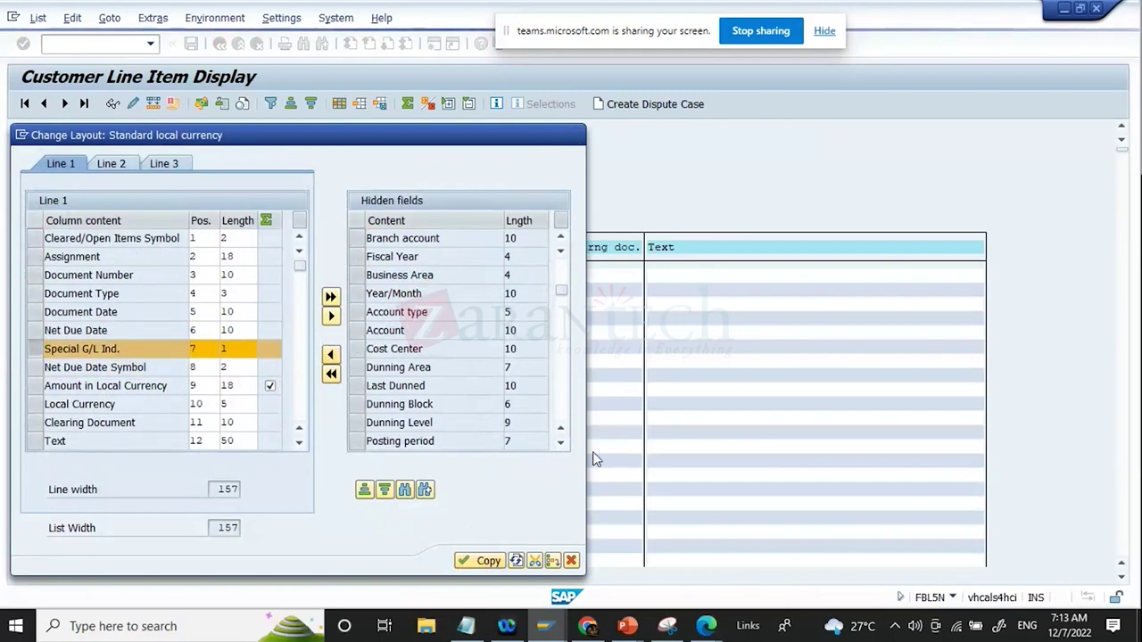
left_click(482, 560)
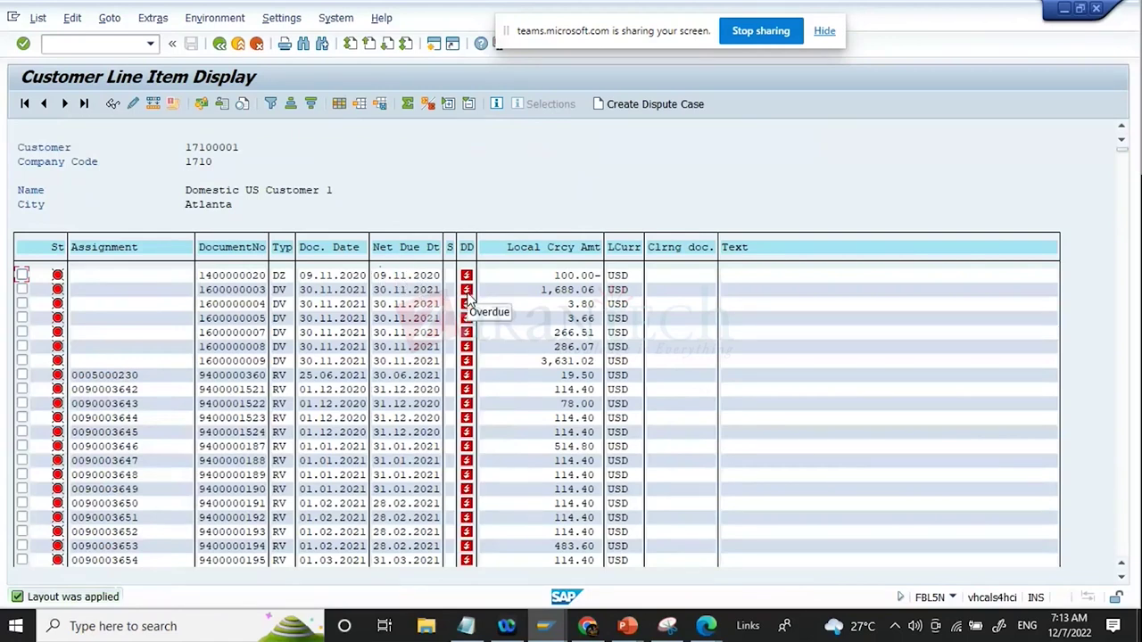
Examine the net due dates, overdue symbols and amounts of the listed customer items
left_click(379, 405)
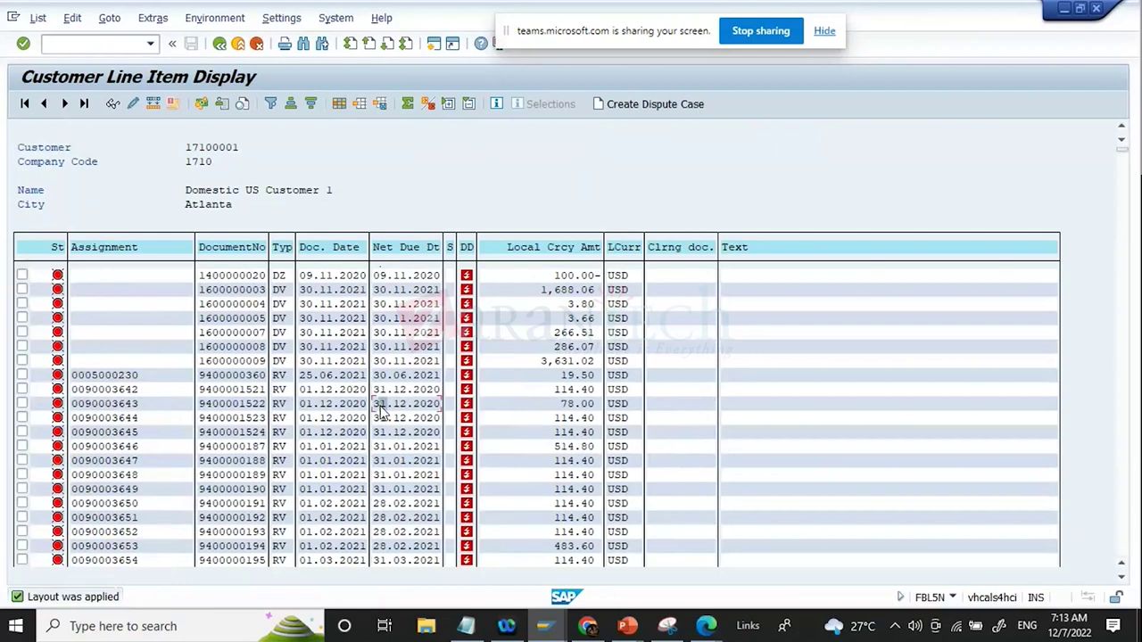
scroll(520, 443, "down", 4)
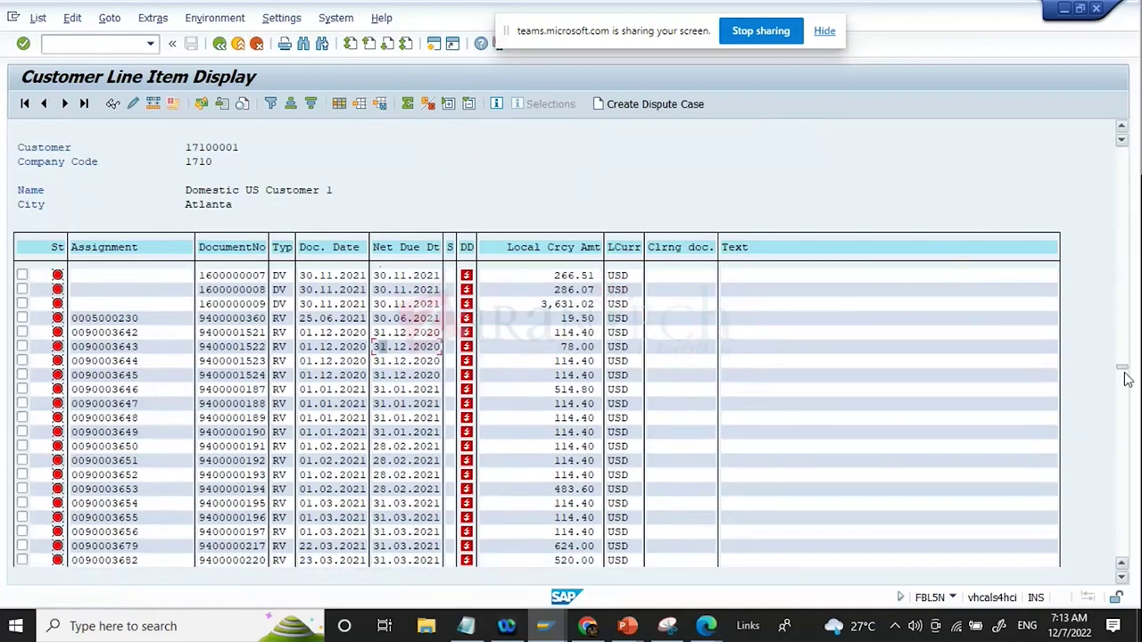
left_click(1126, 429)
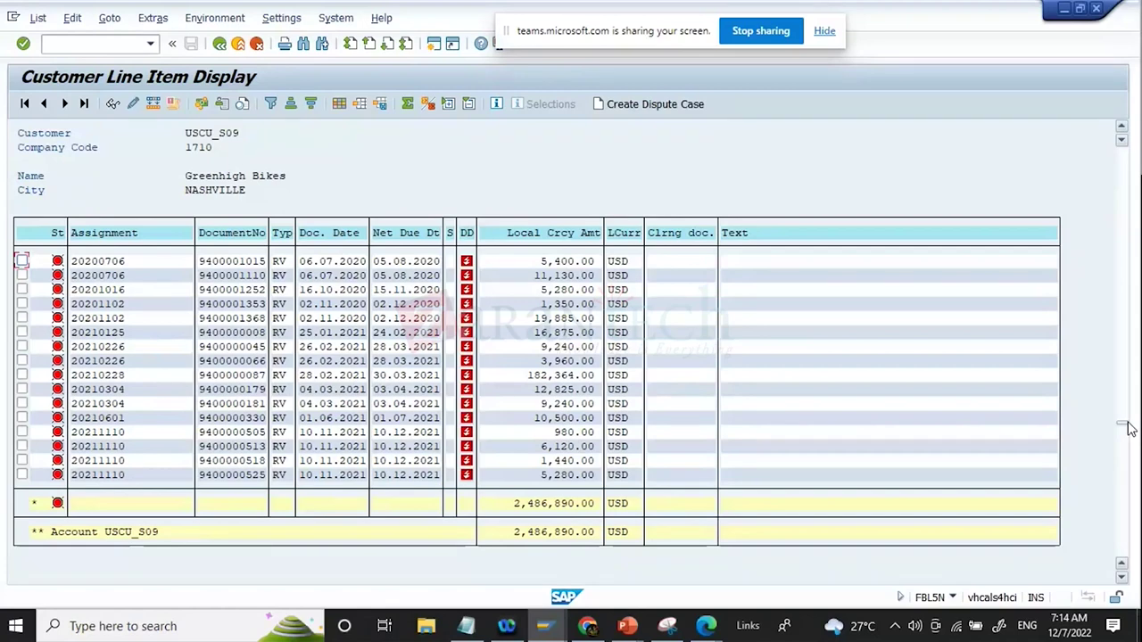
Leave the line item list, return to strategy ZCOLLECT and view the rule's description and the due date periods
left_click(220, 44)
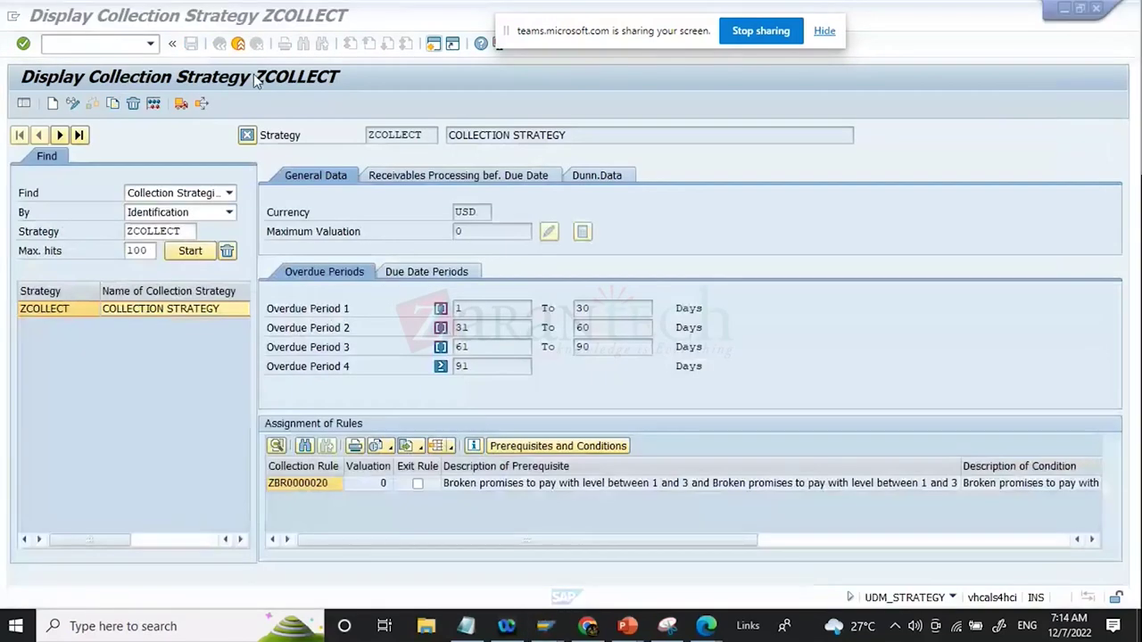
left_click(643, 487)
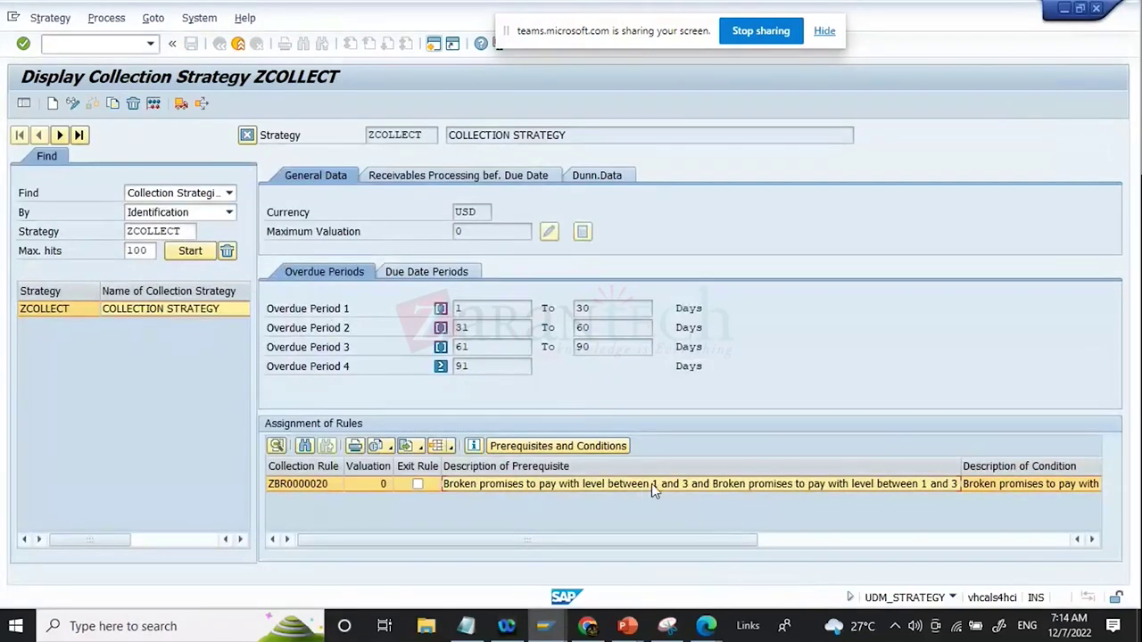
left_click(407, 273)
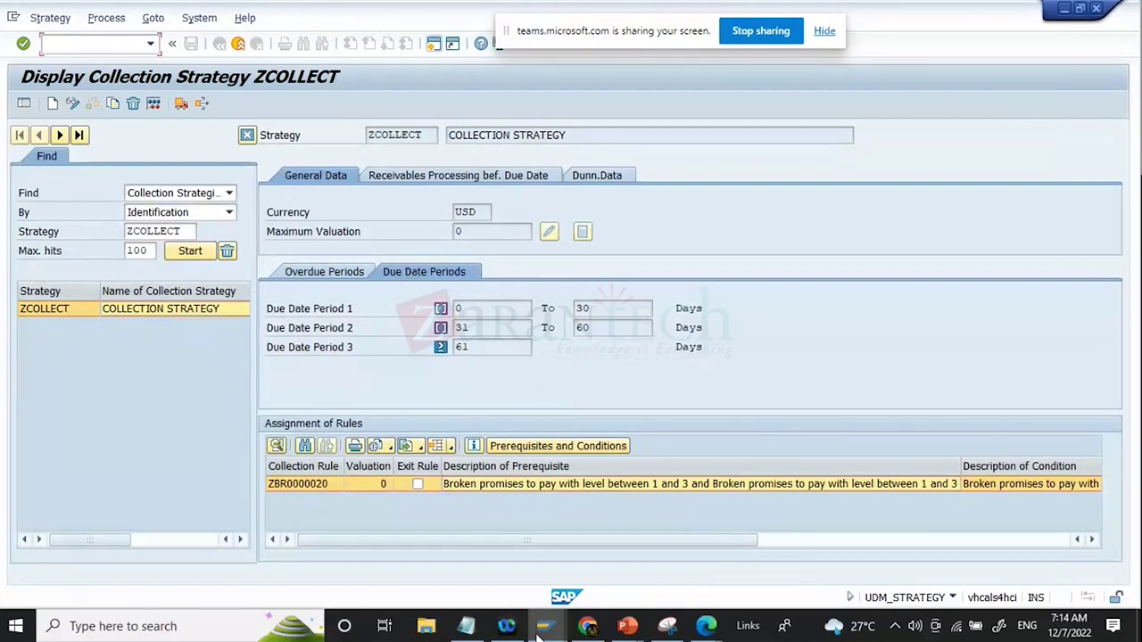
Switch to the Module 1 presentation in the Chrome browser and view the Processing of Strategies slide
mouse_move(596, 631)
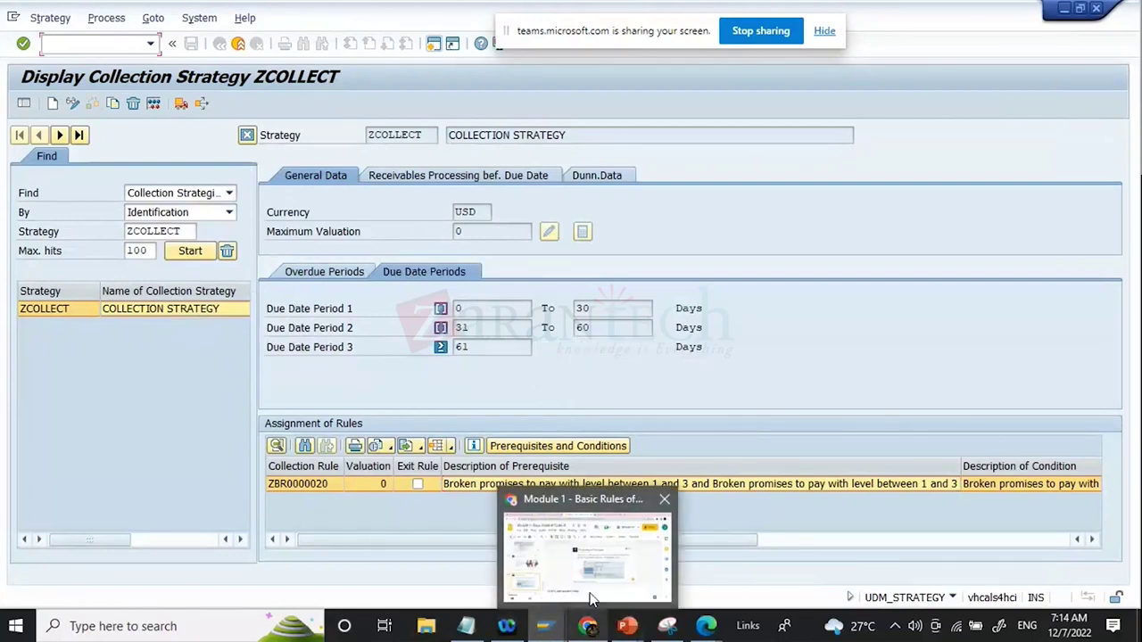
left_click(597, 557)
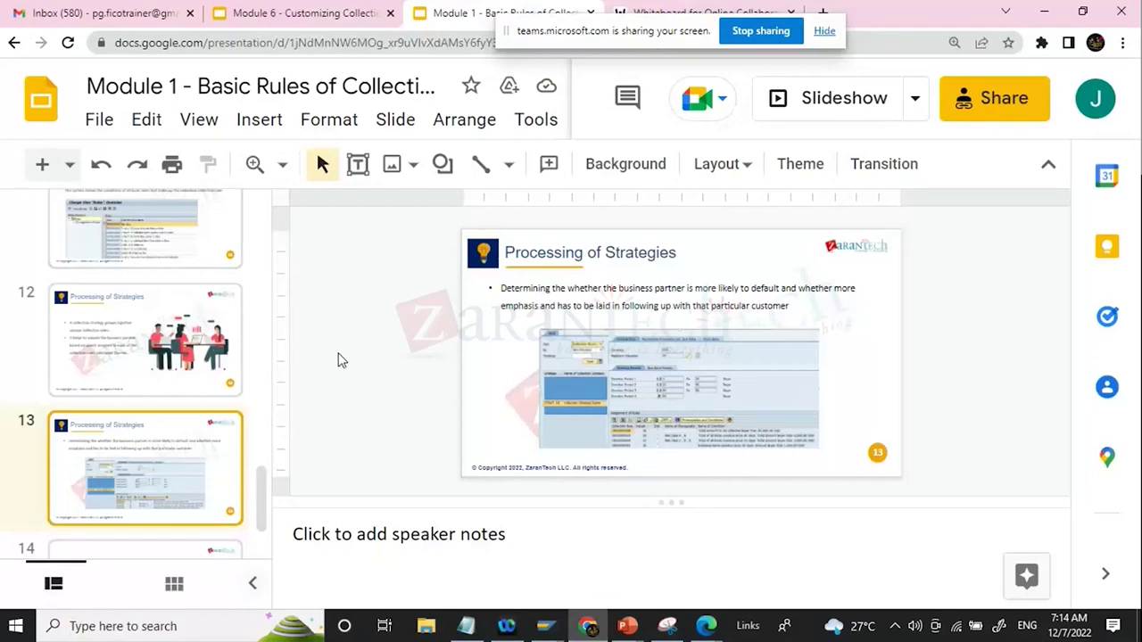
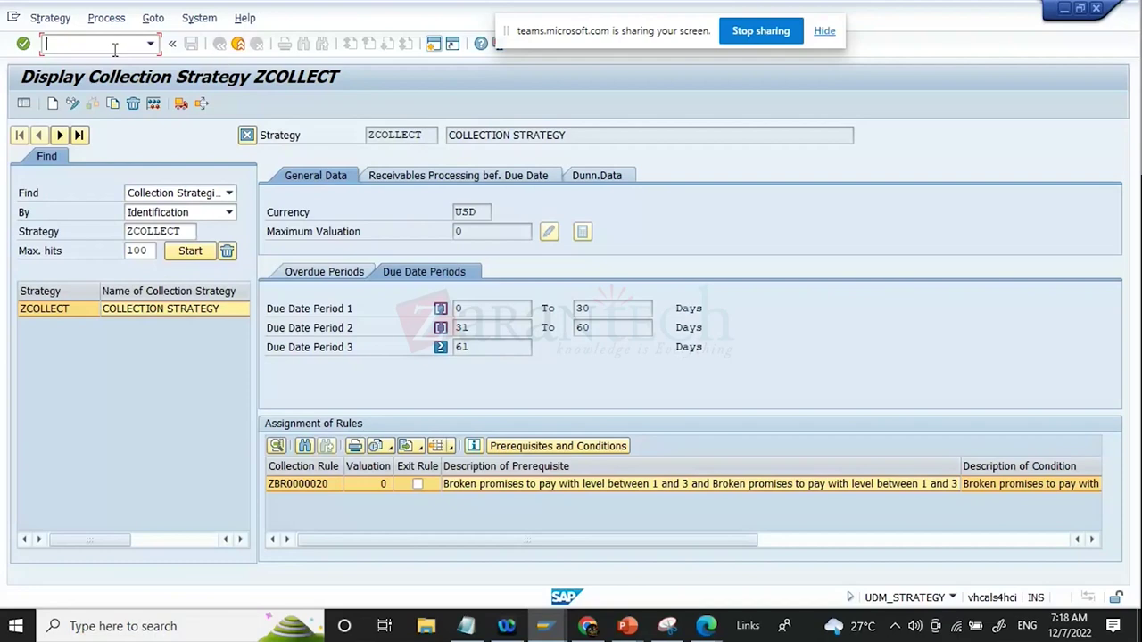
Leave strategy ZCOLLECT and open the Define Basic Rules activity under Collection Strategies, accepting the cross-client notice
left_click(238, 42)
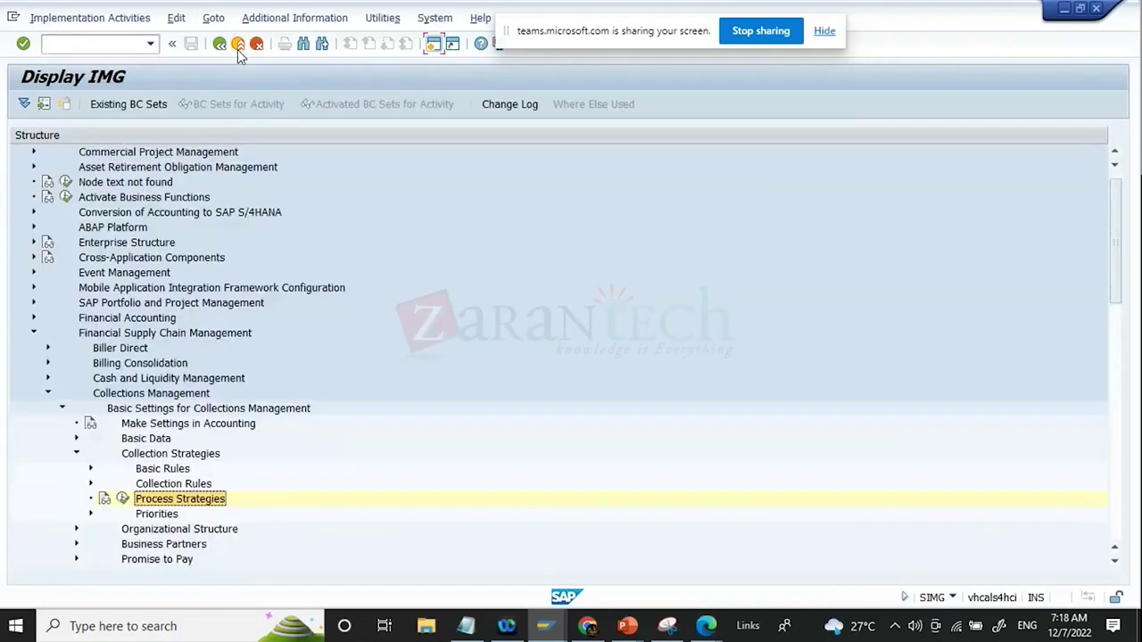
left_click(90, 469)
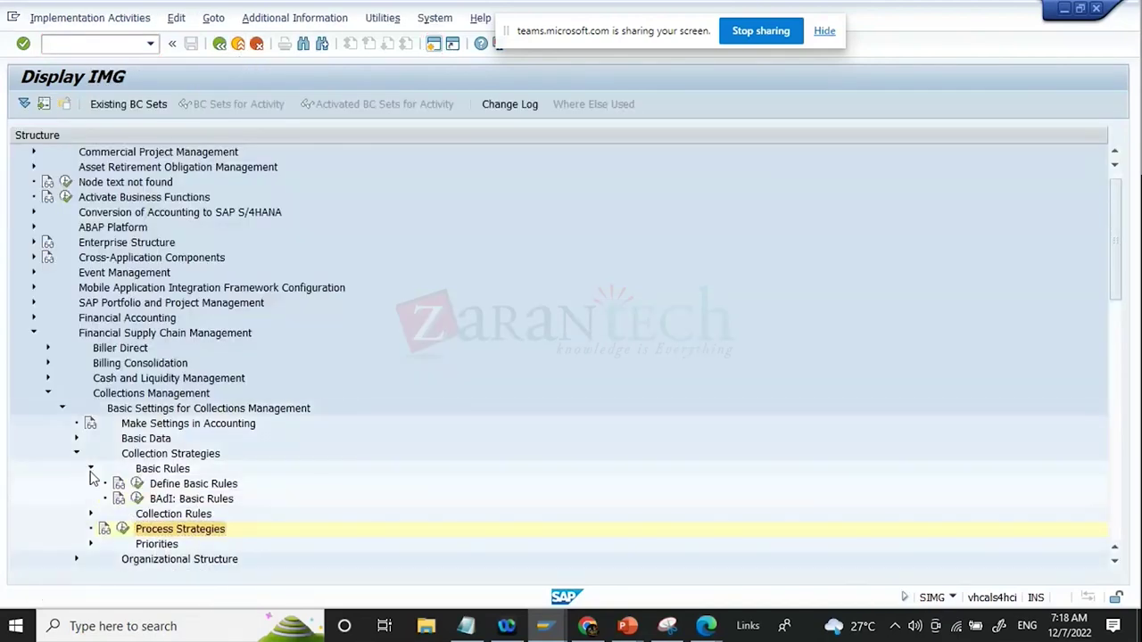
left_click(134, 486)
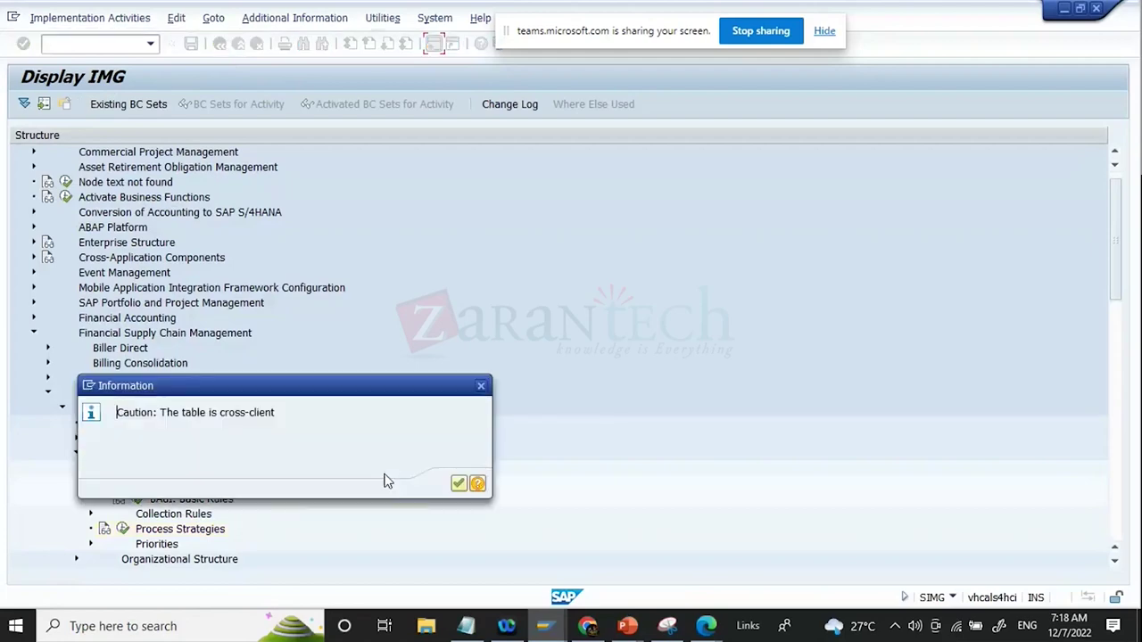
key("Return")
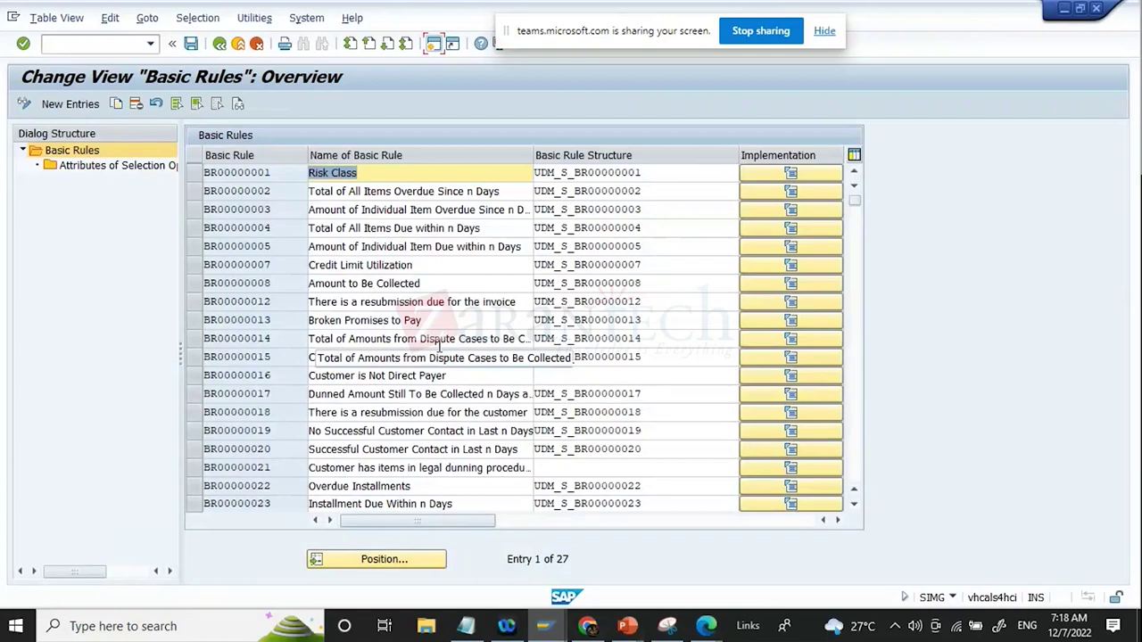
Review the list of basic rules, including Overdue Installments (BR00000022) and Amount to Be Collected (BR00000008)
scroll(439, 346, "down", 1)
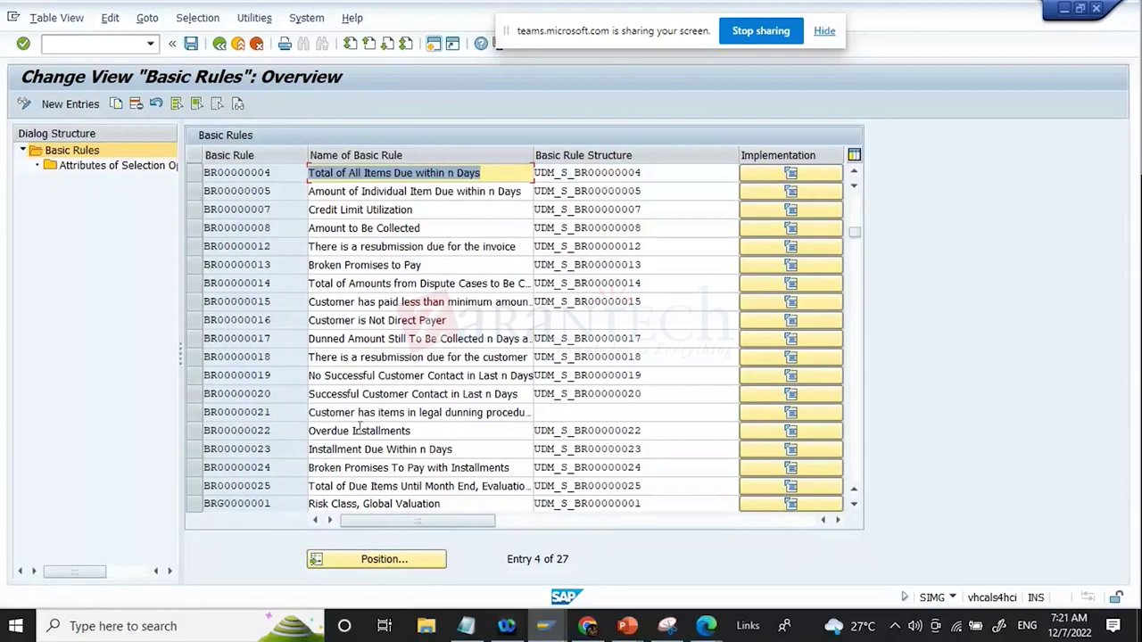
left_click(274, 434)
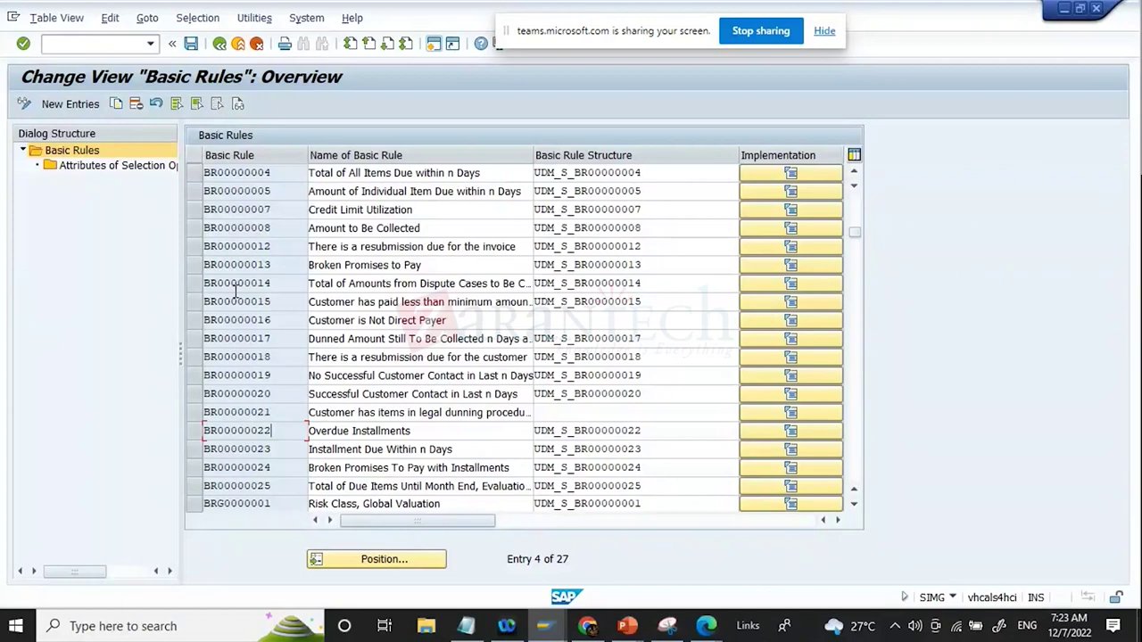
left_click(265, 228)
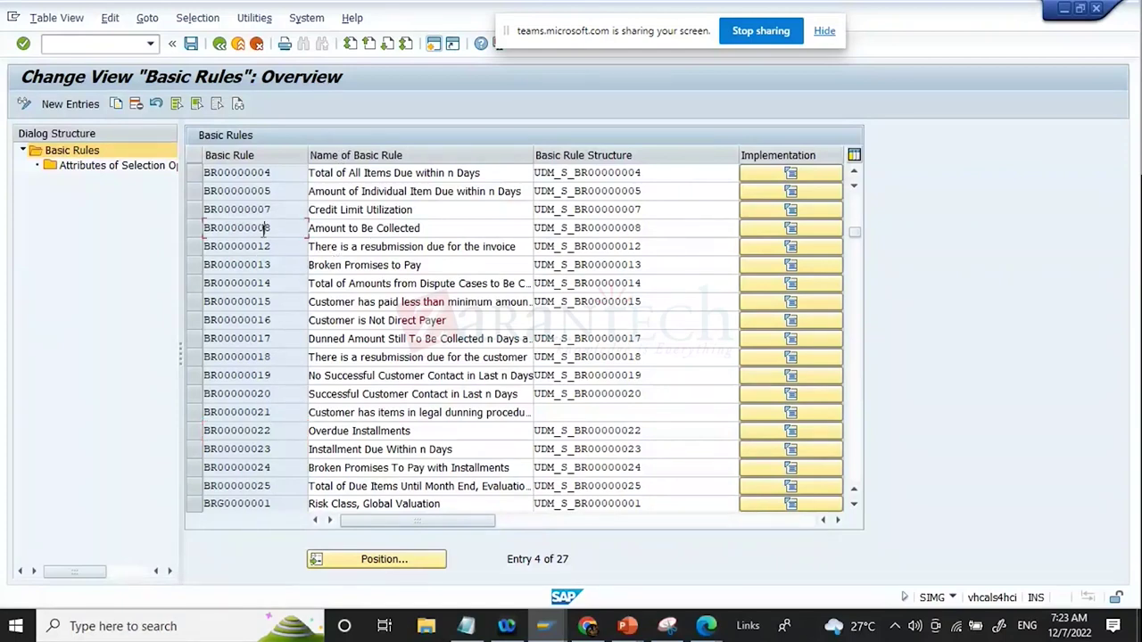